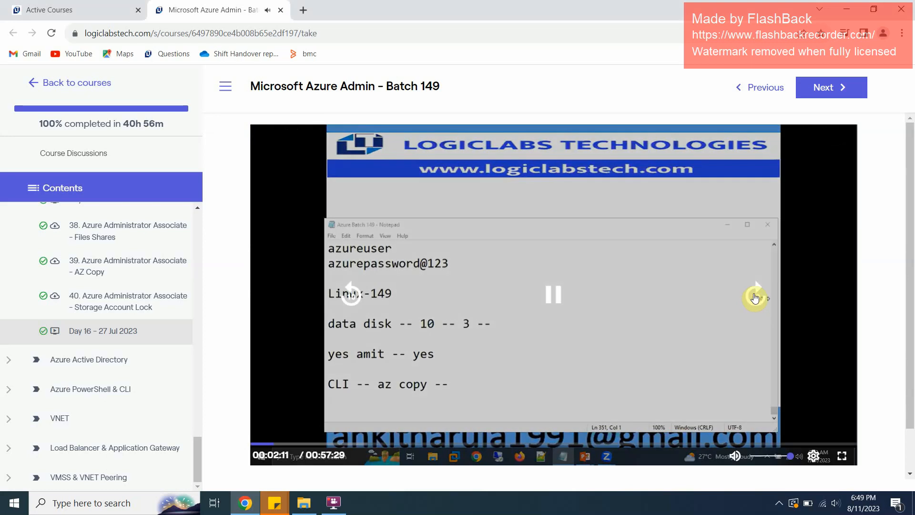
Step: Skip the Azure lecture video ahead in 10-second jumps to the AZ Copy section
left_click(754, 298)
left_click(754, 298)
left_click(754, 298)
left_click(754, 298)
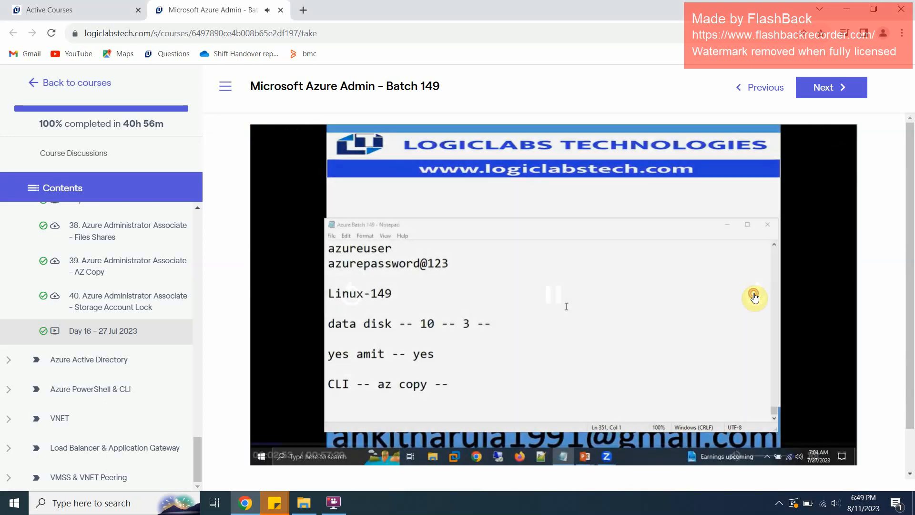
left_click(754, 298)
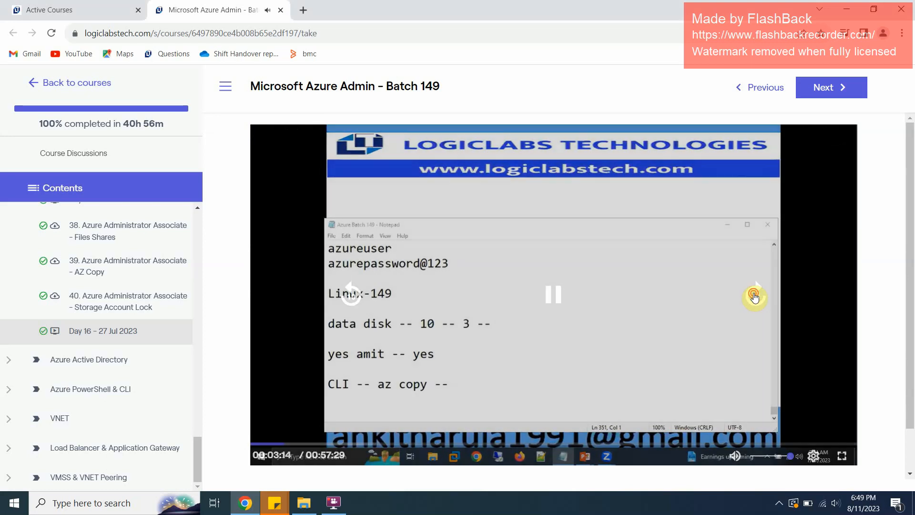
left_click(755, 298)
left_click(755, 298)
left_click(754, 297)
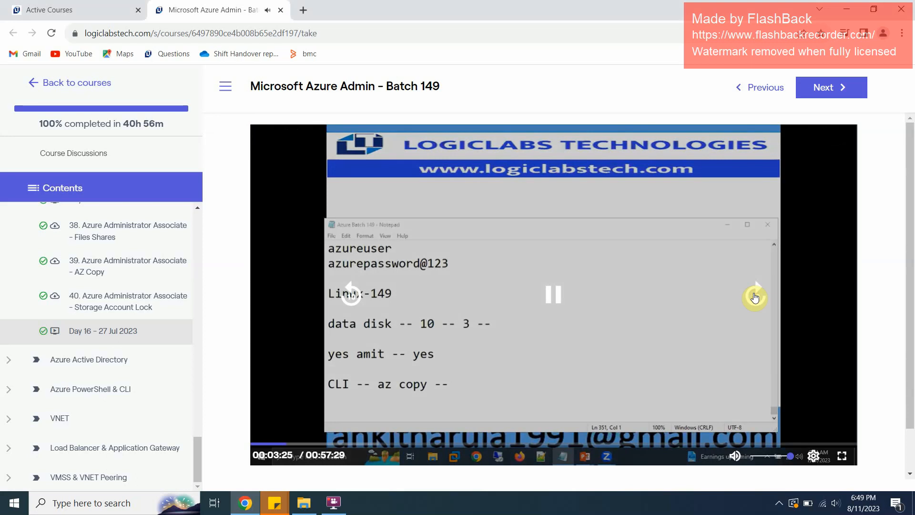
left_click(754, 298)
left_click(755, 297)
left_click(755, 298)
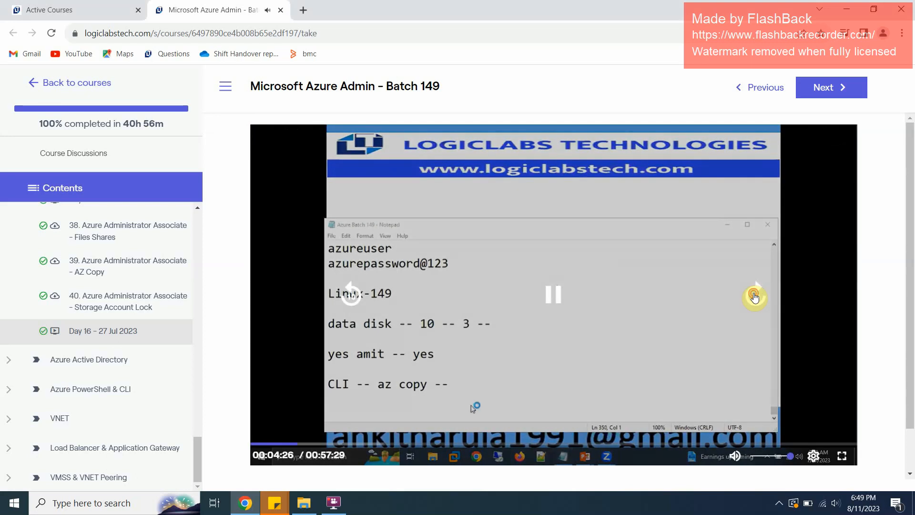
left_click(755, 298)
left_click(755, 298)
left_click(754, 298)
left_click(755, 298)
left_click(754, 297)
left_click(754, 298)
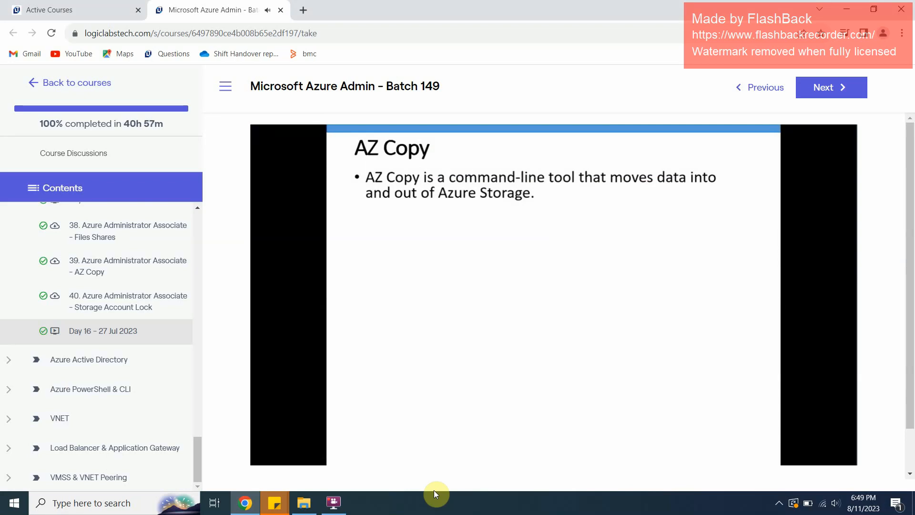
Step: Play the lecture video full screen
left_click(334, 501)
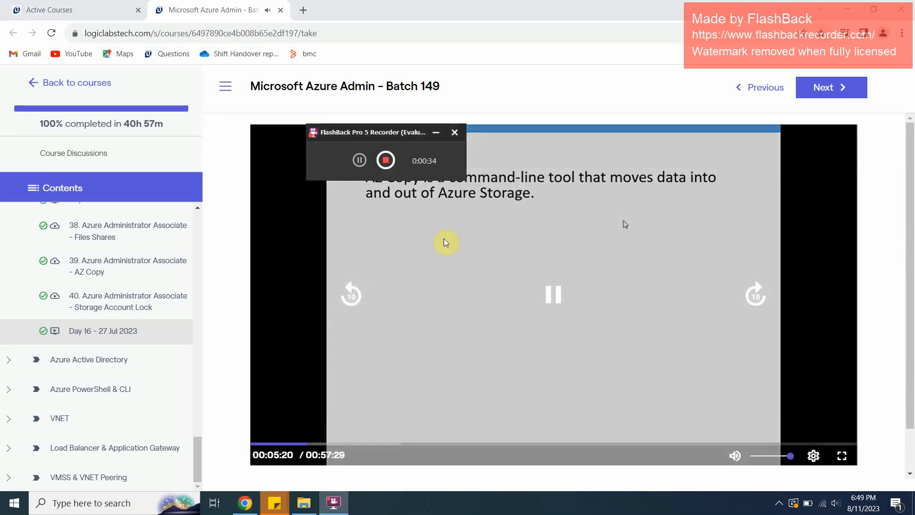
left_click(435, 133)
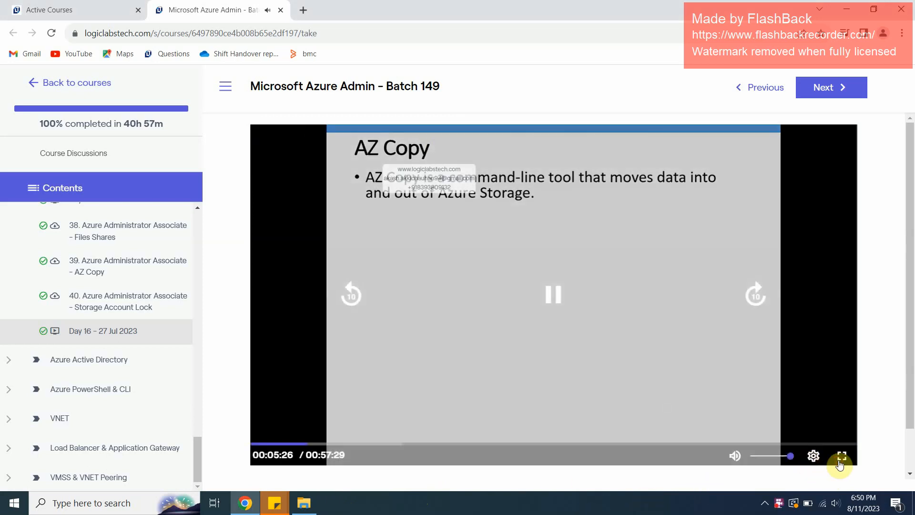
left_click(839, 460)
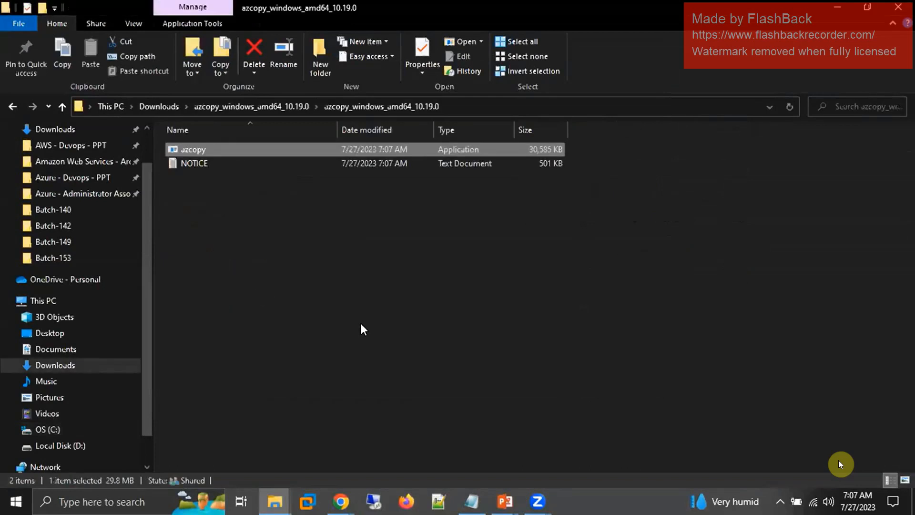
Step: Review the azcopy application's Properties, then close the dialog
right_click(198, 151)
left_click(265, 439)
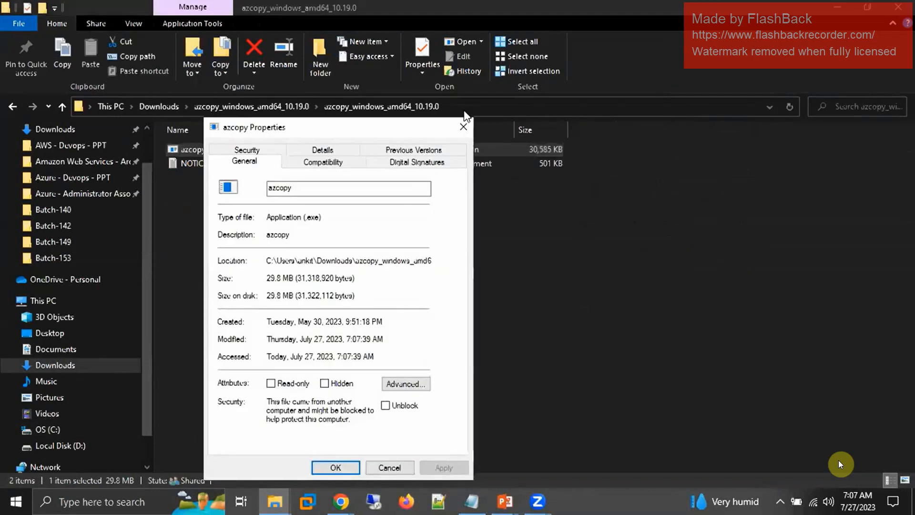
key("Escape")
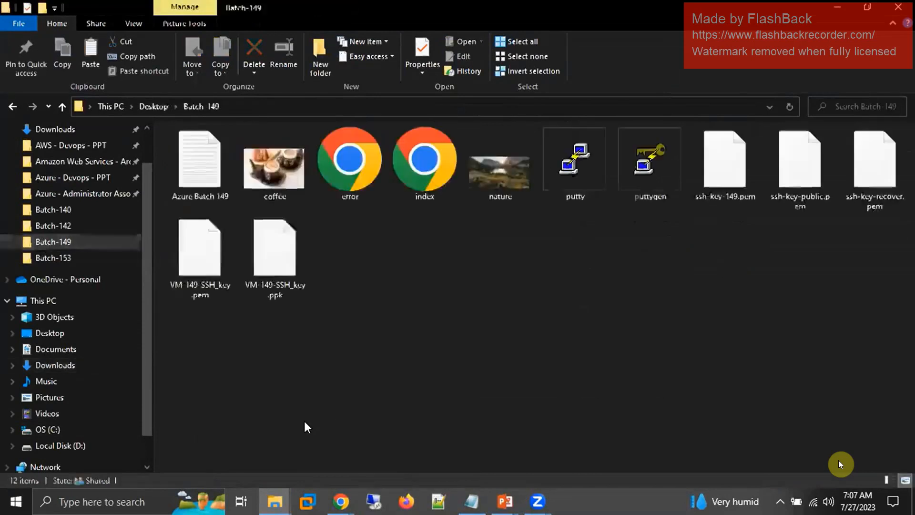
Step: Paste azcopy into Batch-149, switch to Details view, and launch Command Prompt
key("ctrl+v")
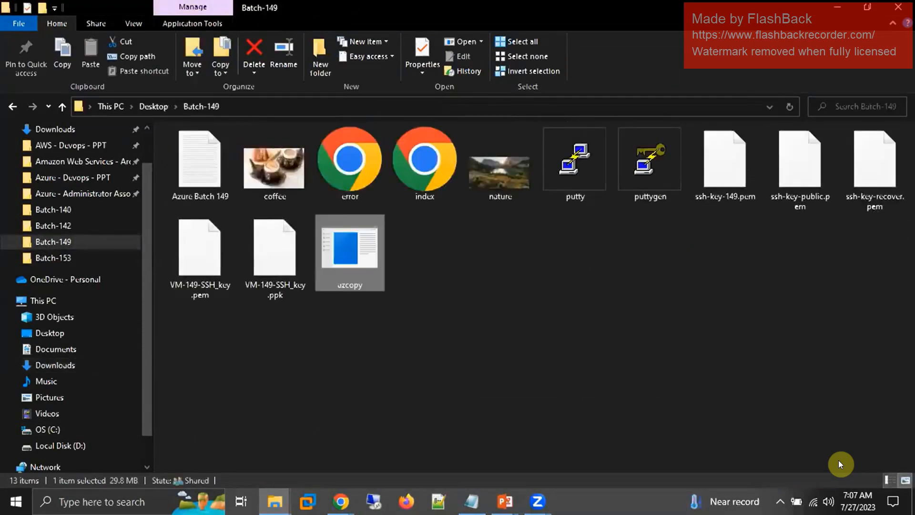
left_click(889, 480)
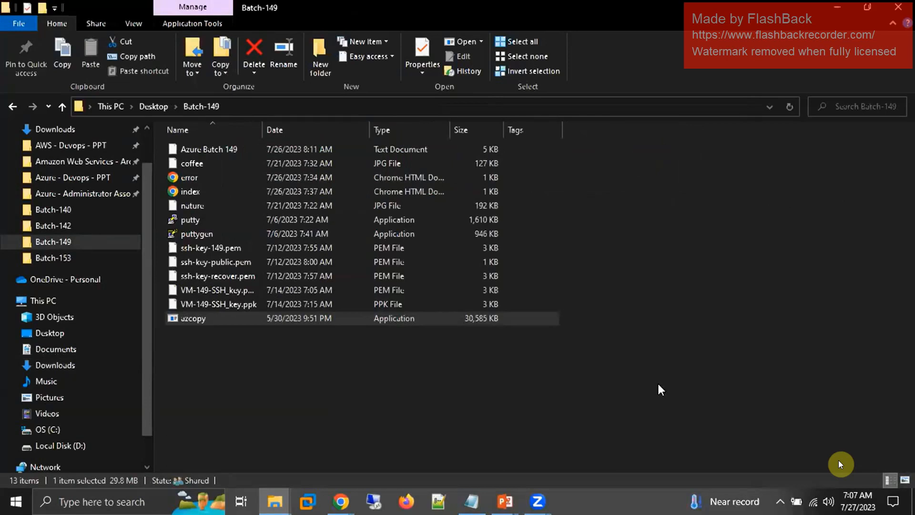
key("super")
type("comm")
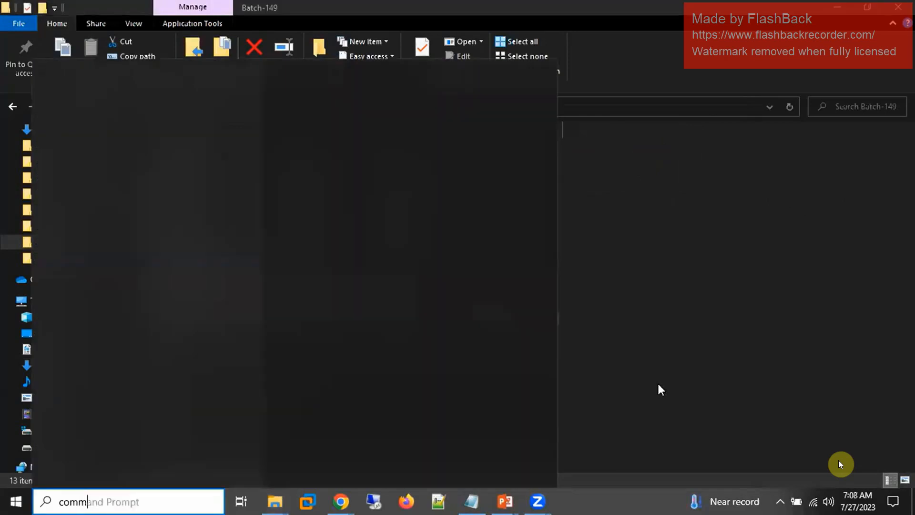
key("Return")
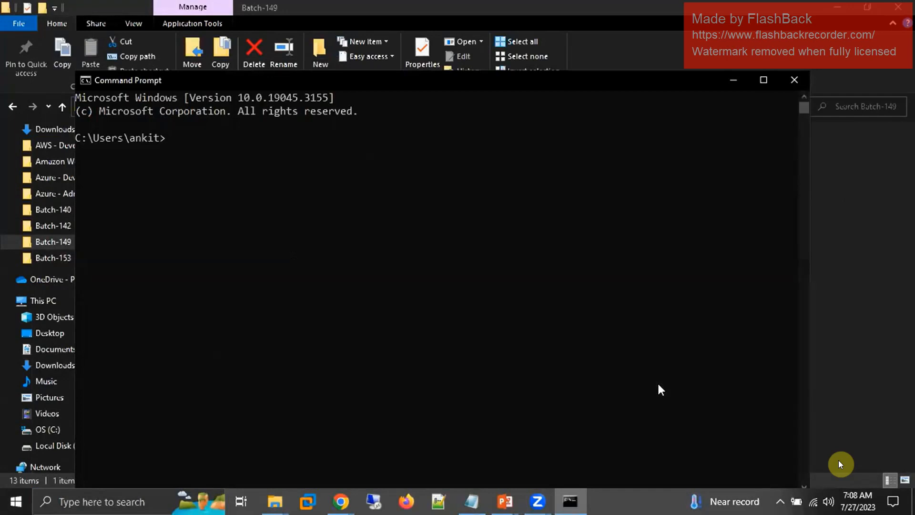
Step: Change the Command Prompt directory to the copied Batch-149 folder path
left_click_drag(163, 142, 153, 143)
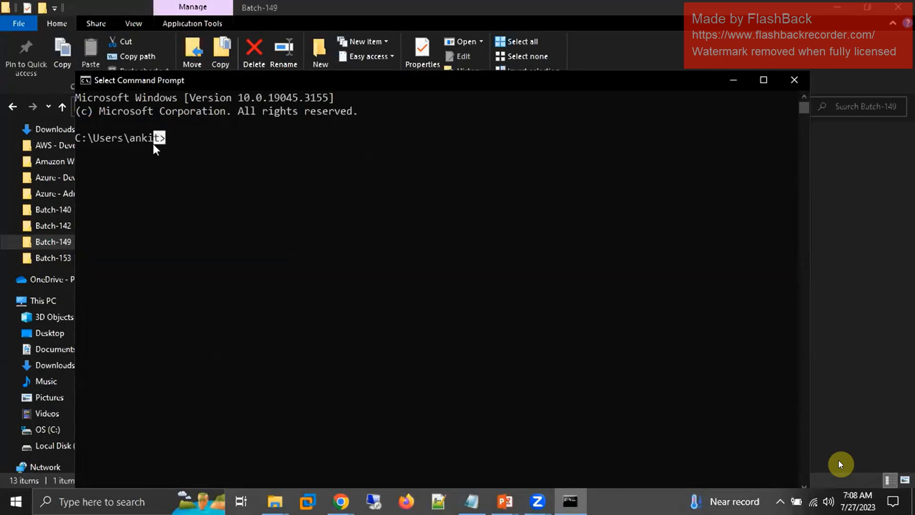
left_click_drag(90, 139, 88, 140)
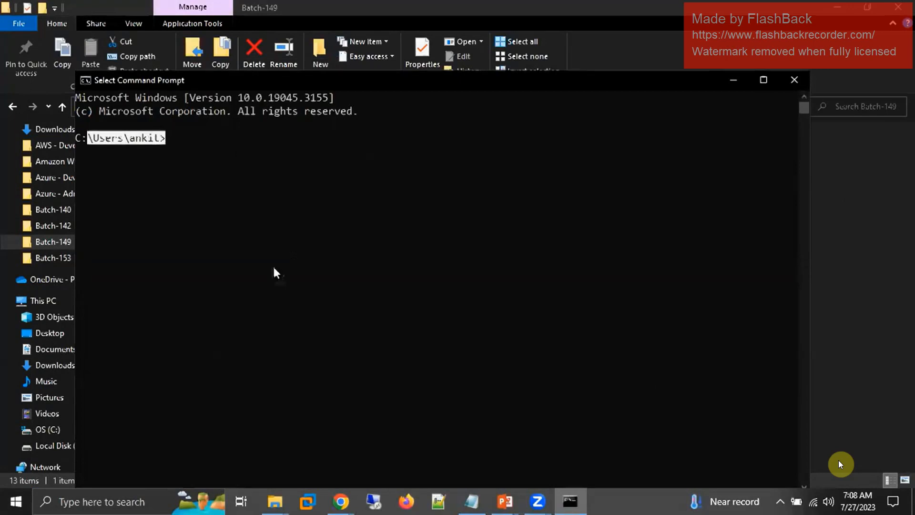
left_click(275, 501)
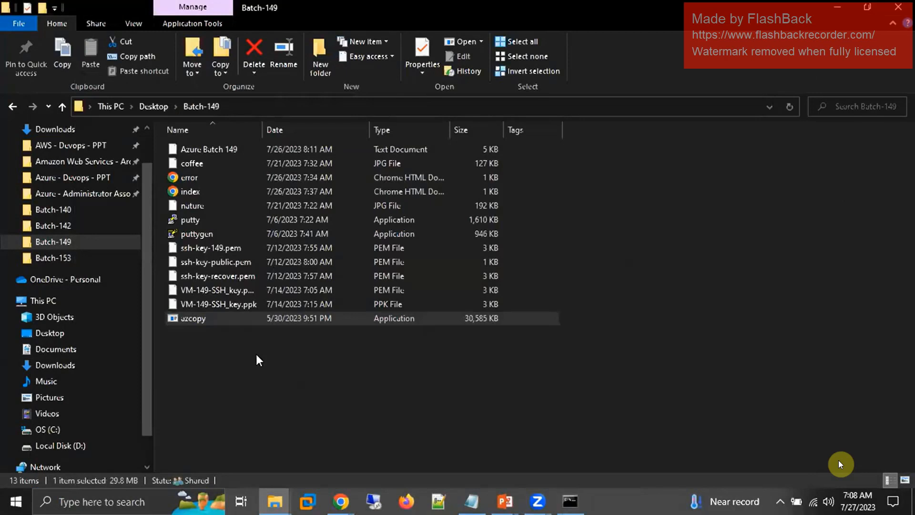
left_click(275, 107)
key("ctrl+c")
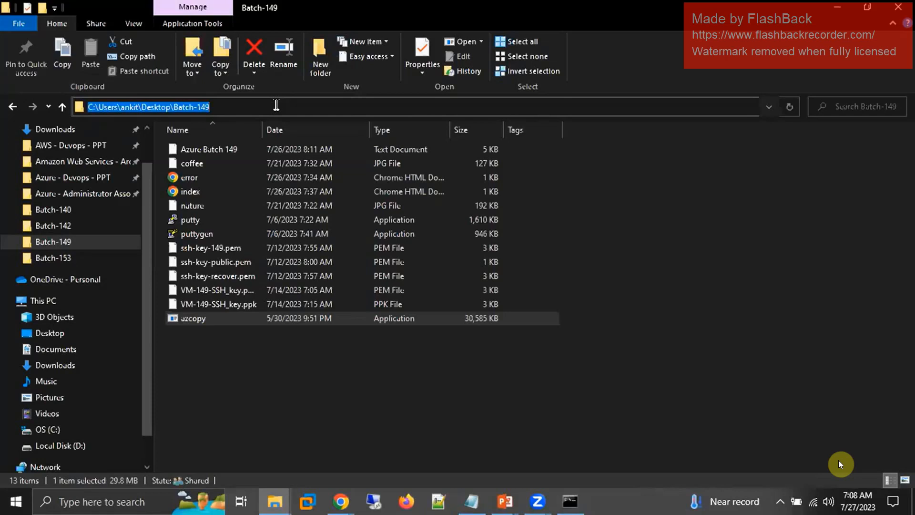
key("alt+Tab")
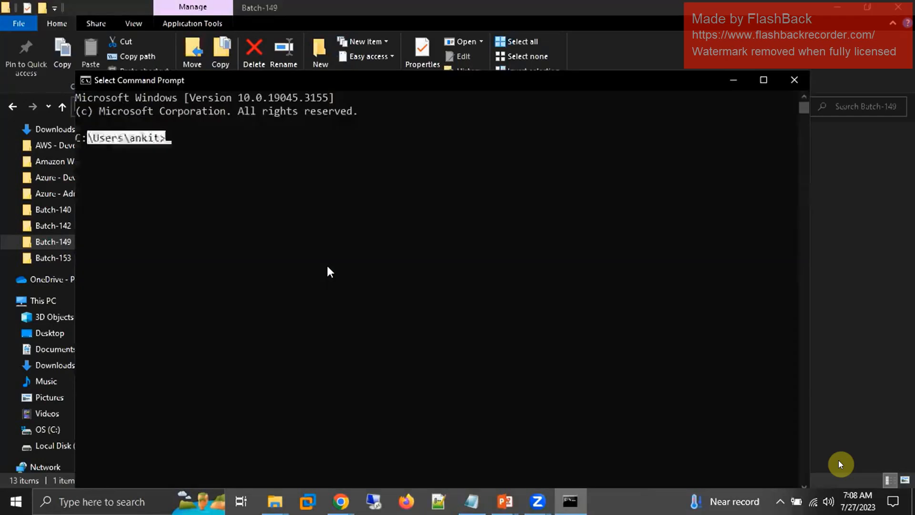
key("Escape")
type("cd")
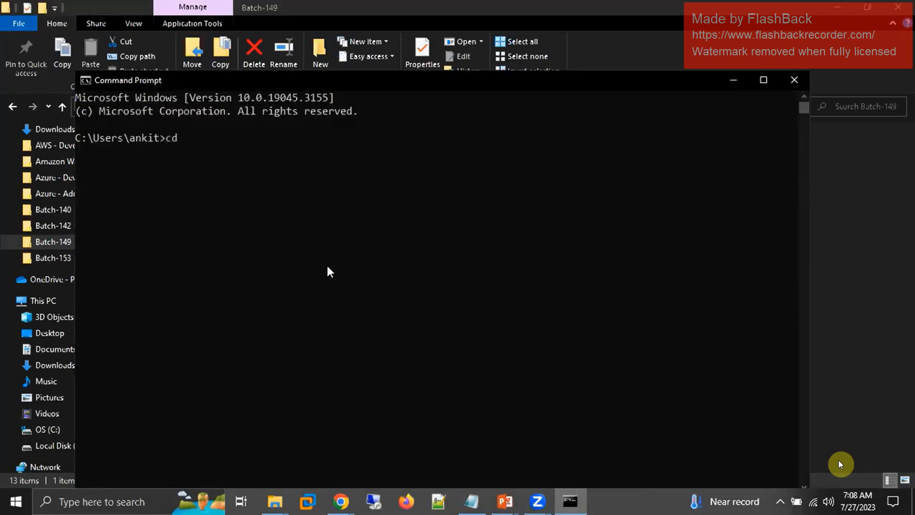
key("ctrl+v")
key("Return")
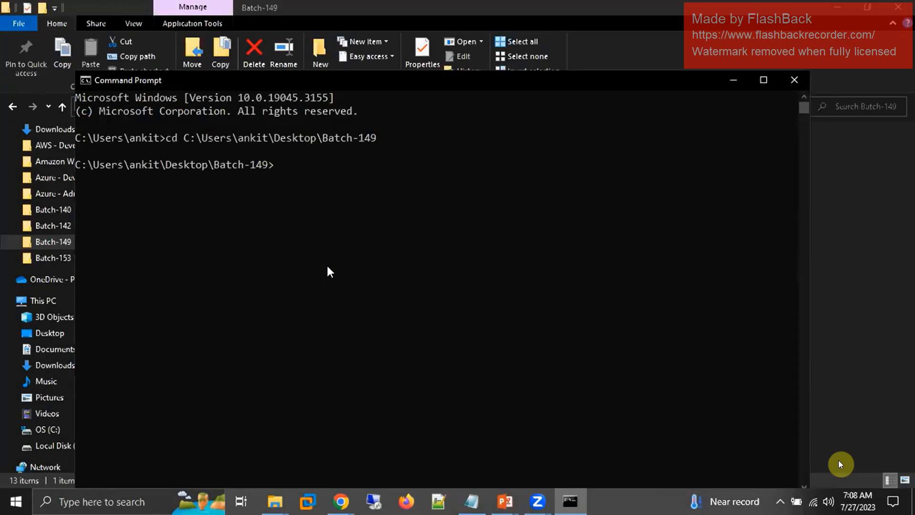
Step: List Batch-149 with dir and highlight the azcopy.exe entry
type("dir")
key("Return")
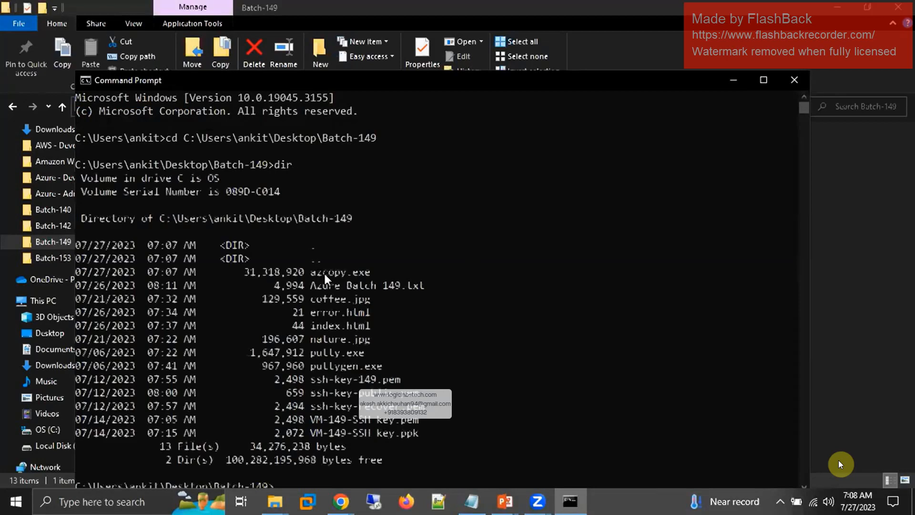
left_click(252, 272)
left_click_drag(378, 271, 380, 274)
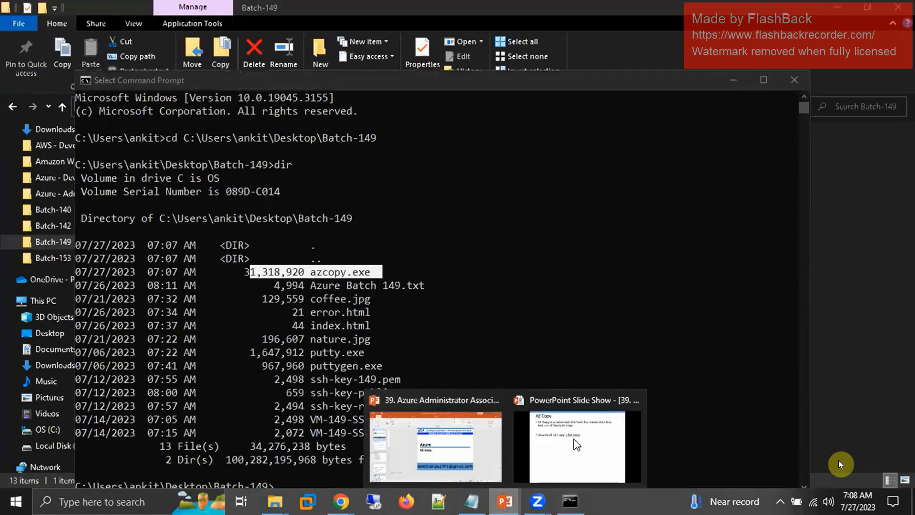
left_click(576, 481)
Step: Advance the AZ Copy slide bullets, clear azcopy from Chrome downloads, and reach Resource groups
key("Right")
key("Right")
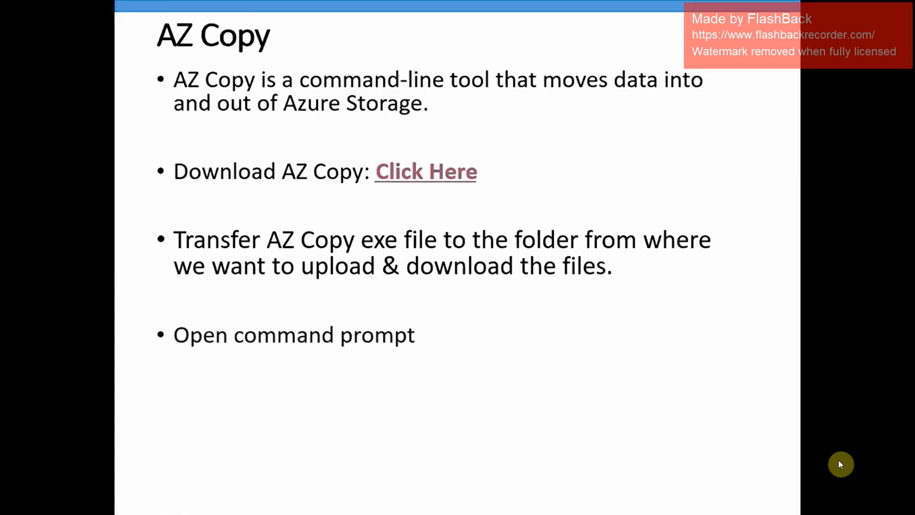
key("Right")
key("Right")
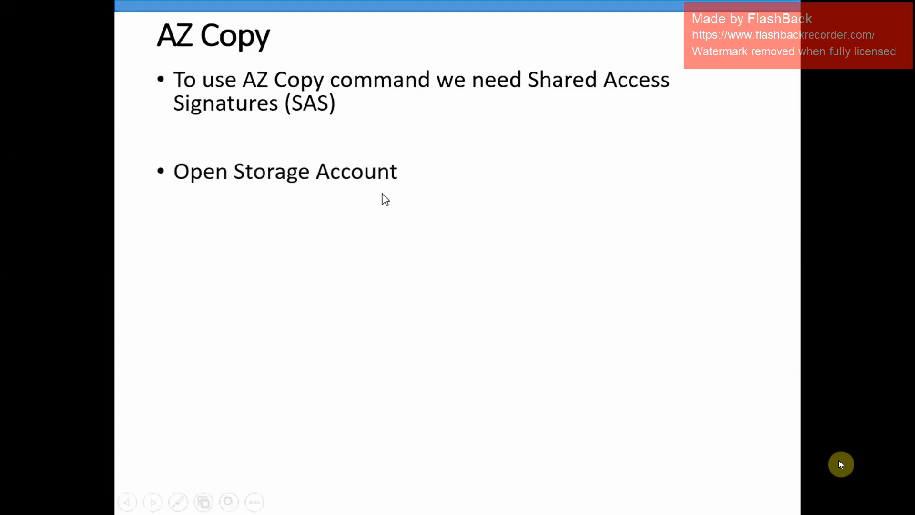
mouse_move(341, 500)
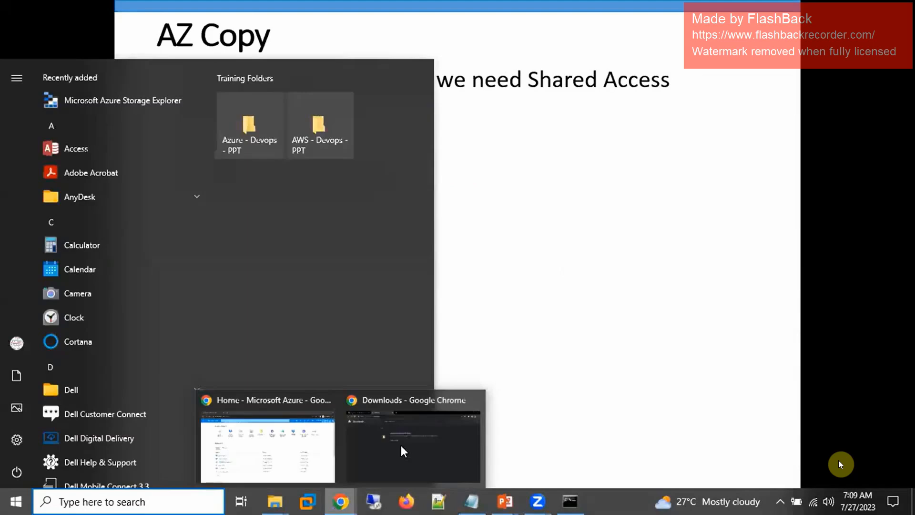
left_click(401, 448)
left_click(667, 151)
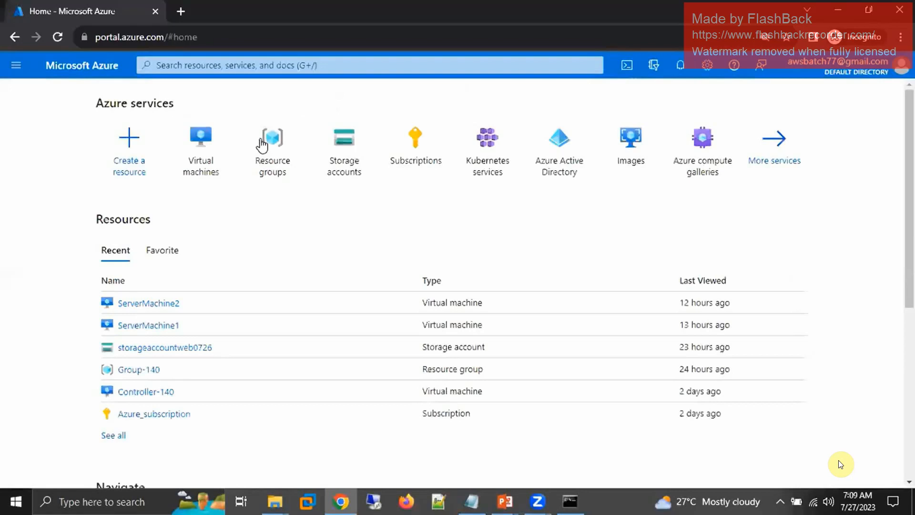
left_click_drag(265, 139, 364, 143)
Step: Add Group-149 as a new line in the Notepad notes and copy it
left_click(471, 501)
key("Return")
key("Return")
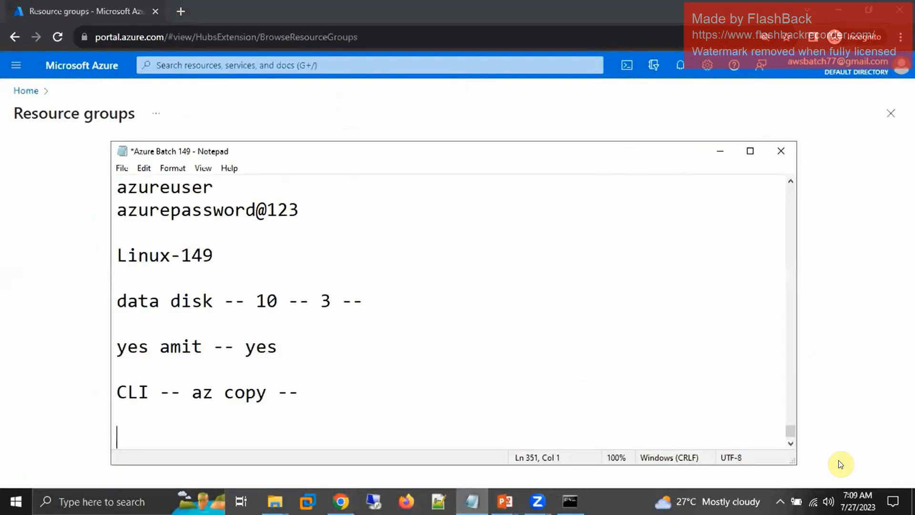
type("Gro")
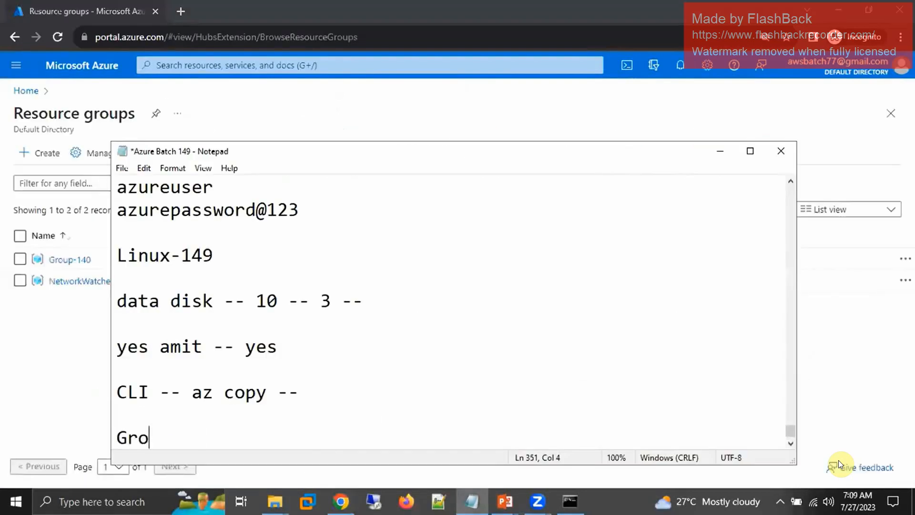
type("up-149")
key("shift+Home")
key("ctrl+c")
Step: Create resource group Group-149 in the Central India region
left_click(24, 177)
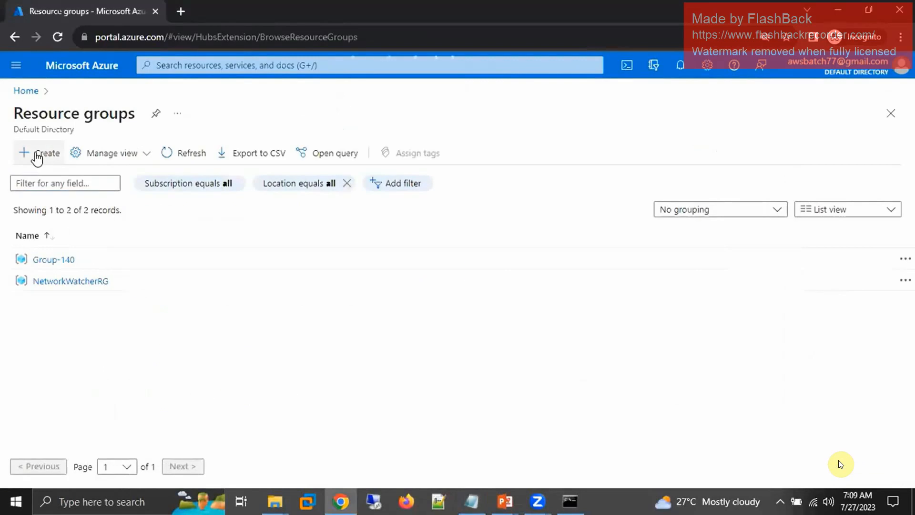
left_click(37, 157)
left_click(281, 286)
key("ctrl+v")
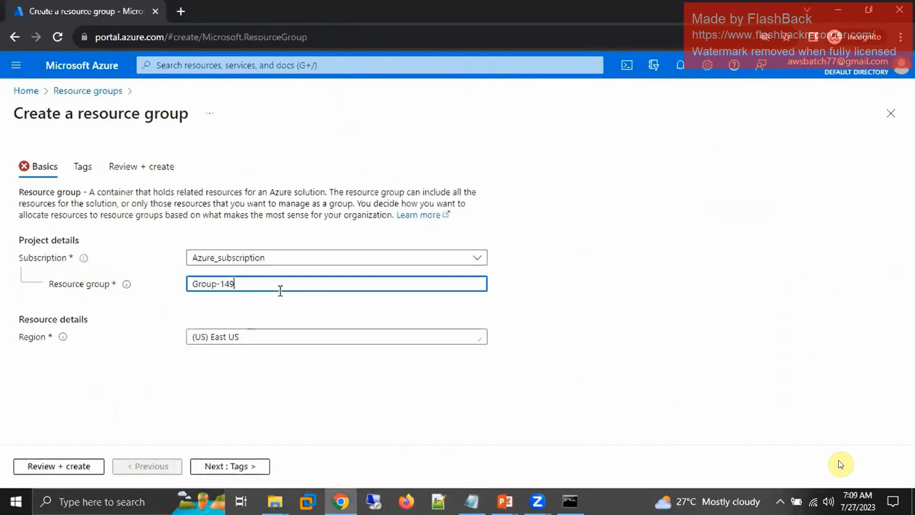
left_click(246, 336)
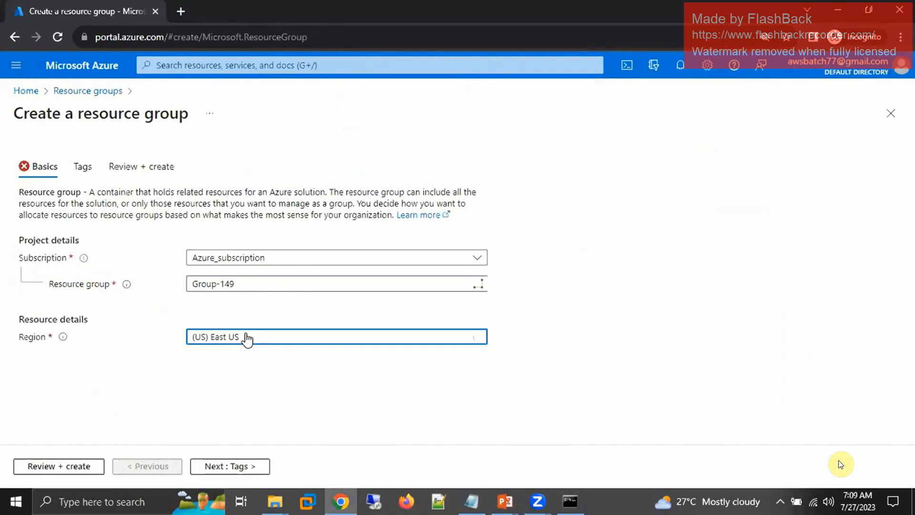
left_click(247, 339)
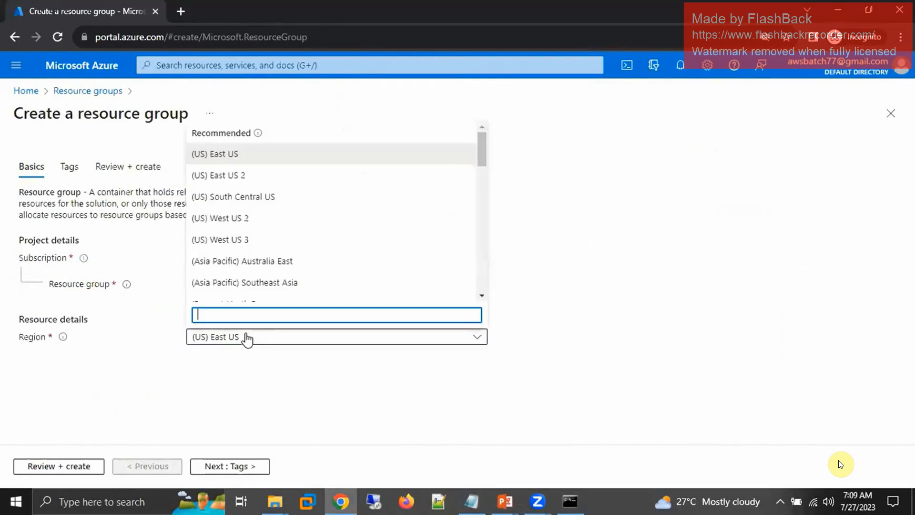
type("indi")
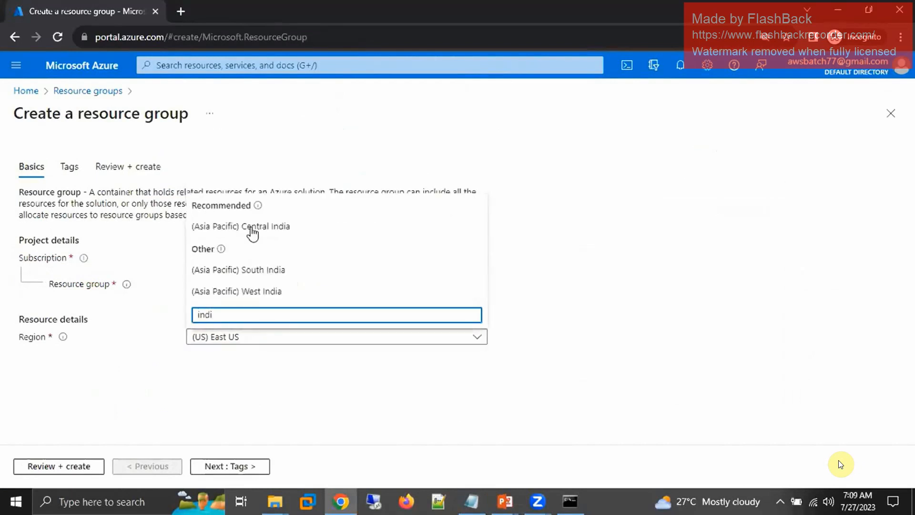
left_click(252, 228)
left_click(148, 166)
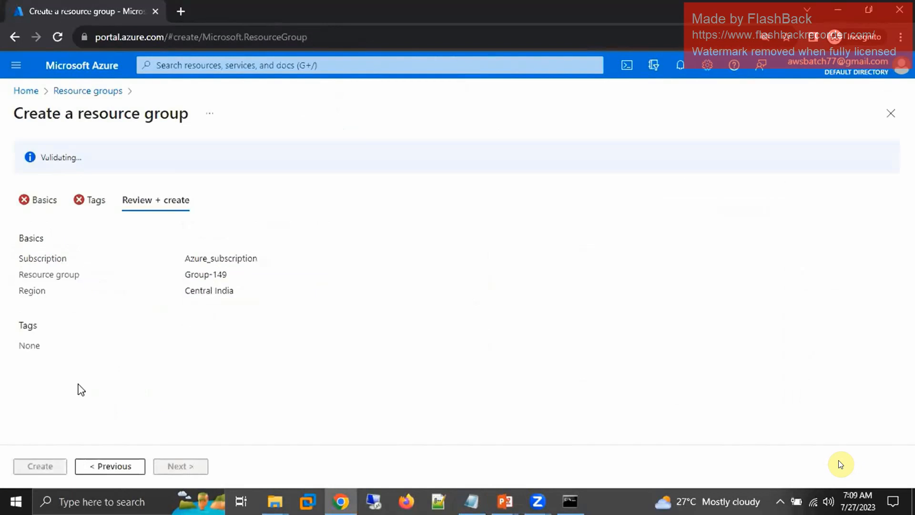
left_click(37, 466)
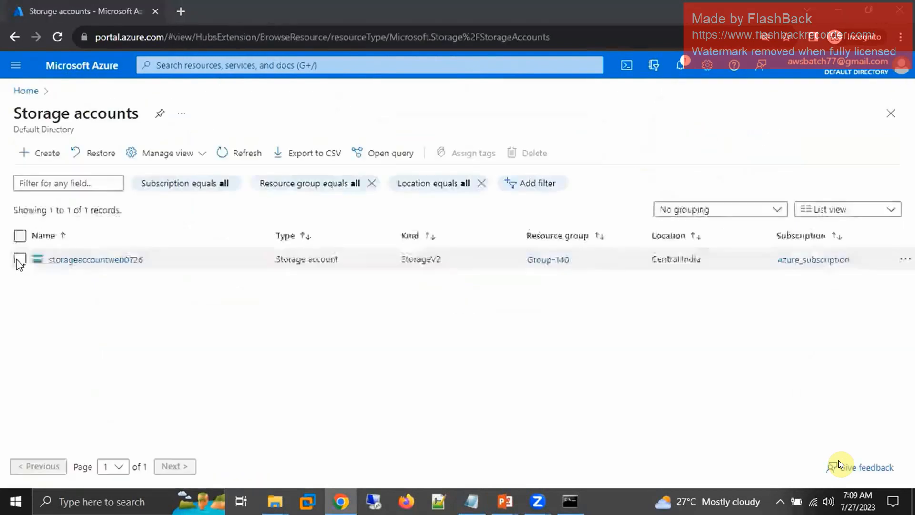
Step: Attempt to delete storageaccountweb0726, confirming with 'yes'
left_click(19, 259)
left_click(539, 164)
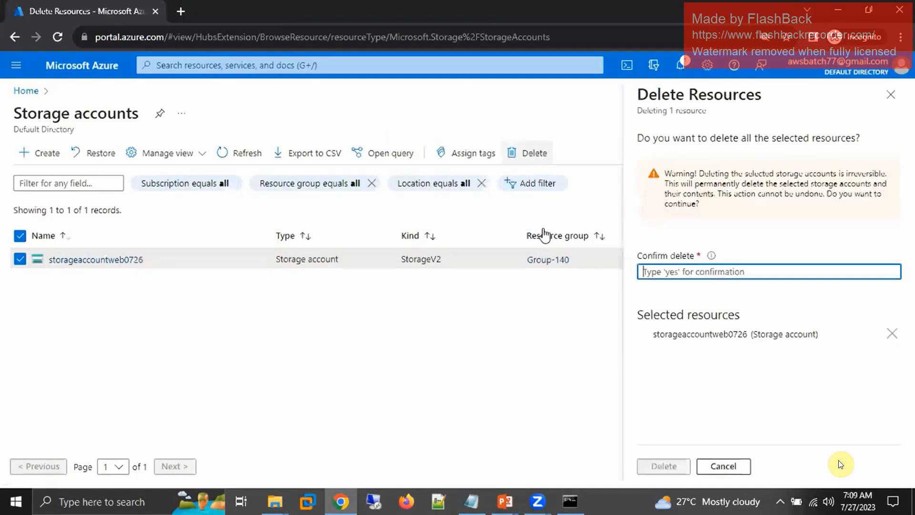
type("yes")
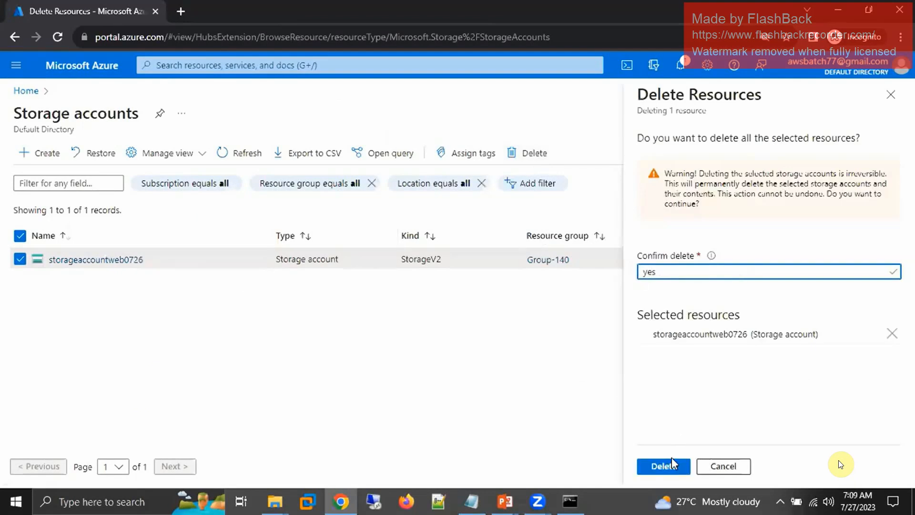
left_click(672, 466)
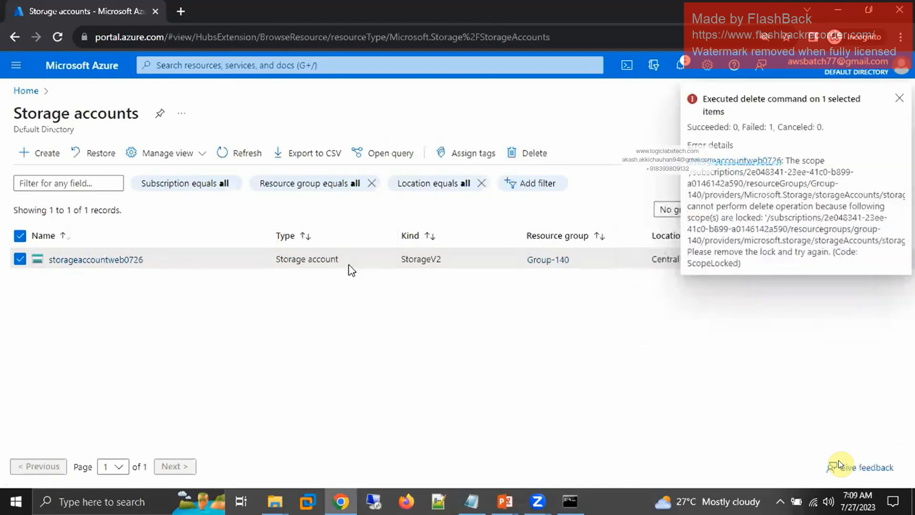
Step: Remove the AzureBackupProtectionLock from storageaccountweb0726's Locks
left_click(99, 261)
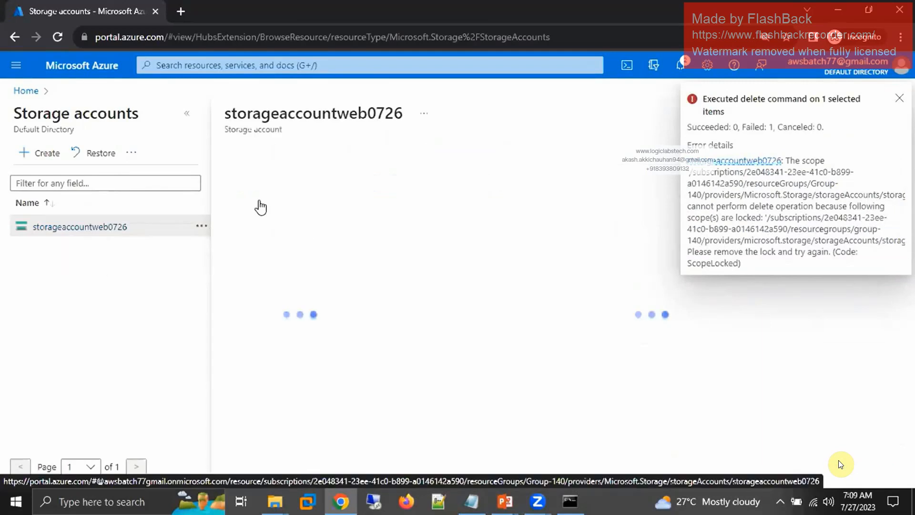
left_click(186, 114)
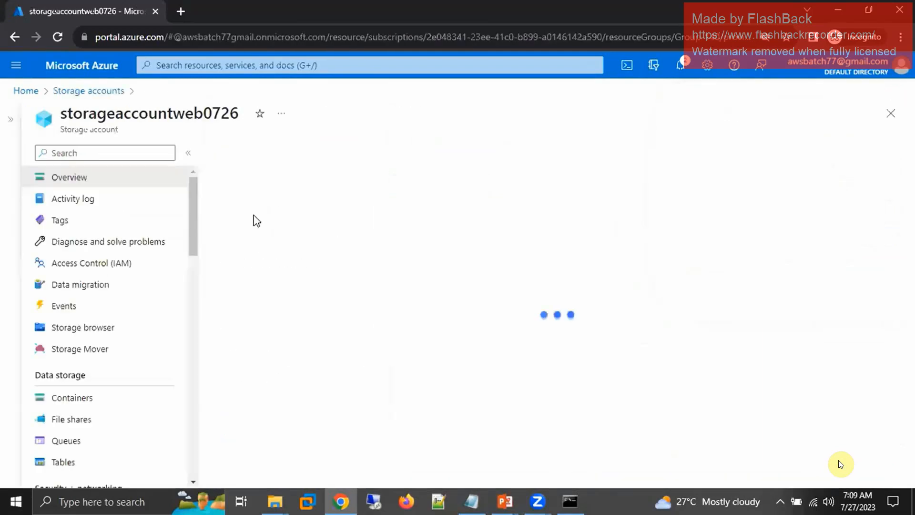
scroll(196, 295, "down", 4)
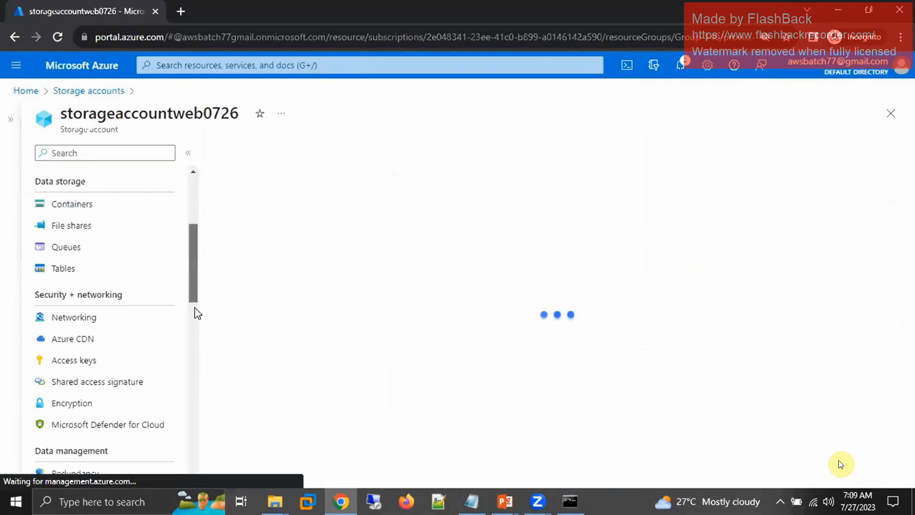
scroll(86, 320, "down", 8)
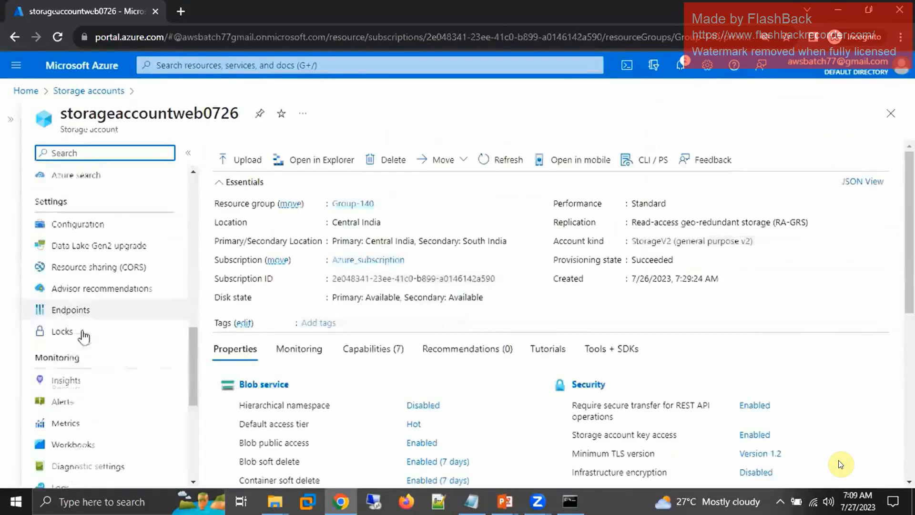
left_click(79, 335)
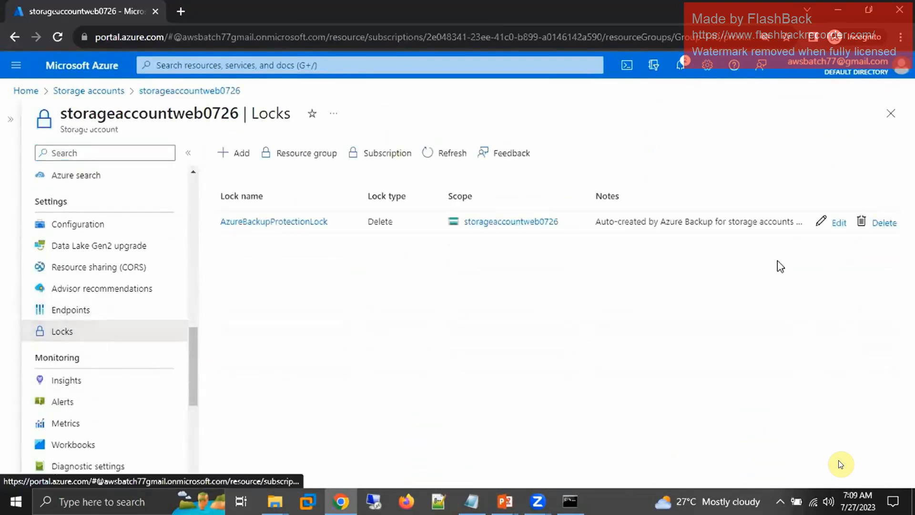
left_click(884, 222)
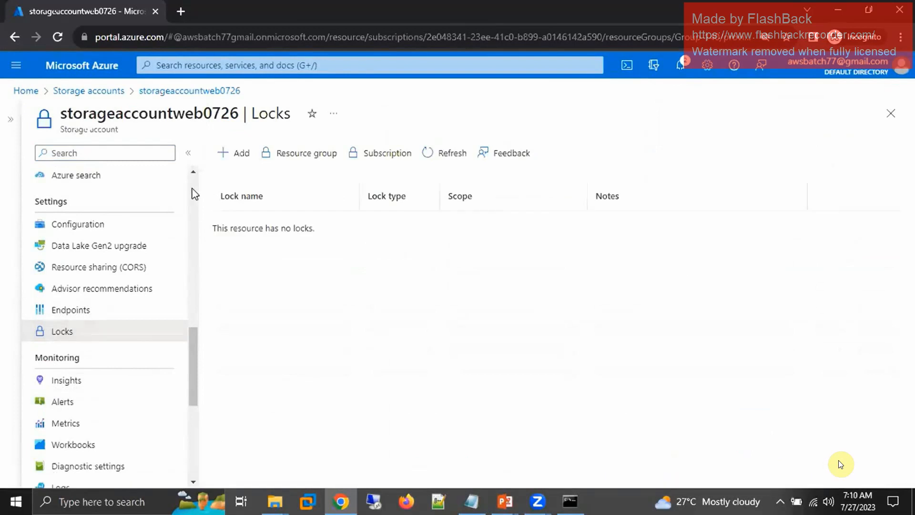
scroll(193, 193, "up", 10)
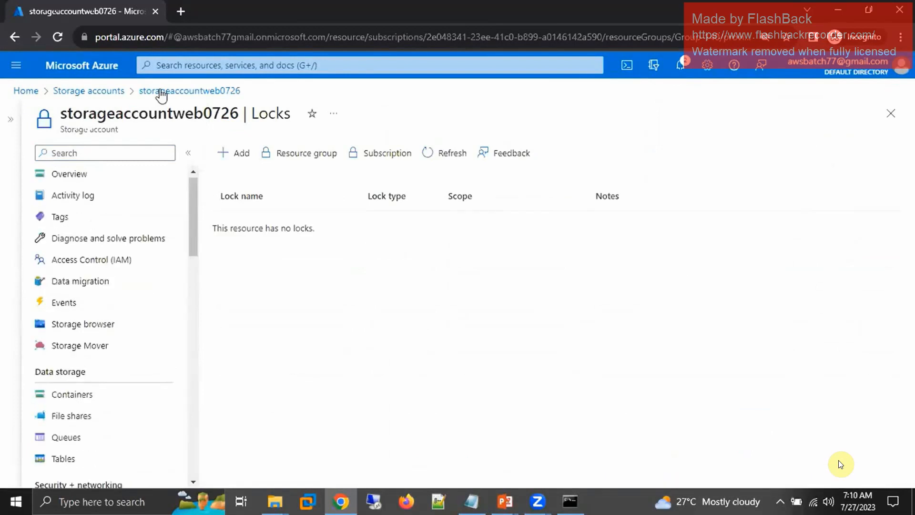
Step: Retry deleting storageaccountweb0726 with 'yes', then begin a new storage account
left_click(110, 92)
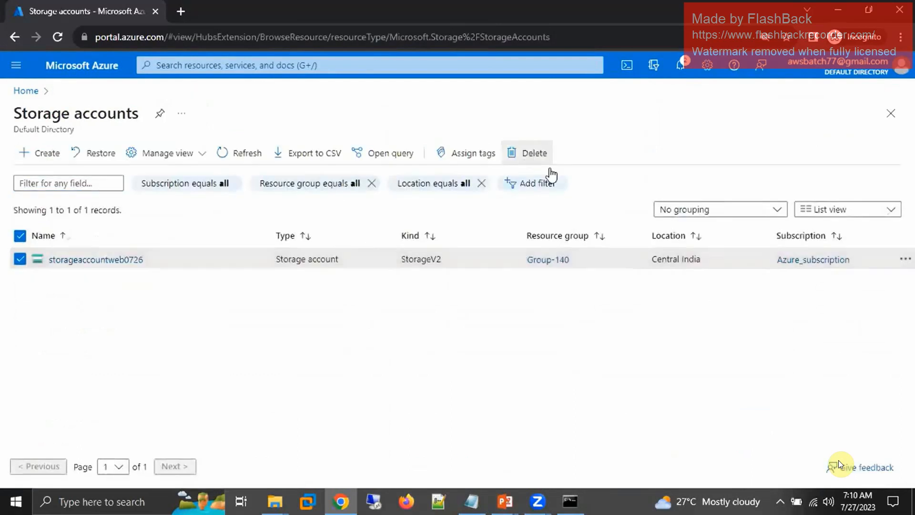
type("yes")
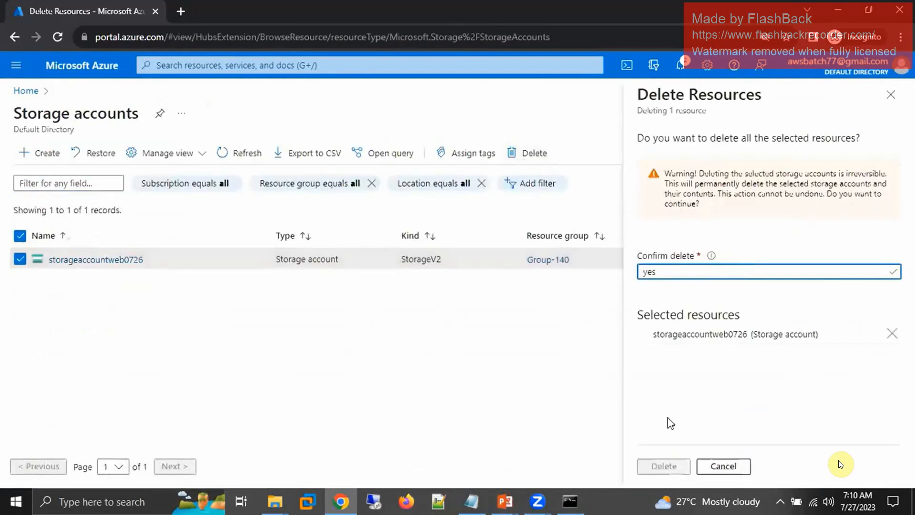
left_click(663, 466)
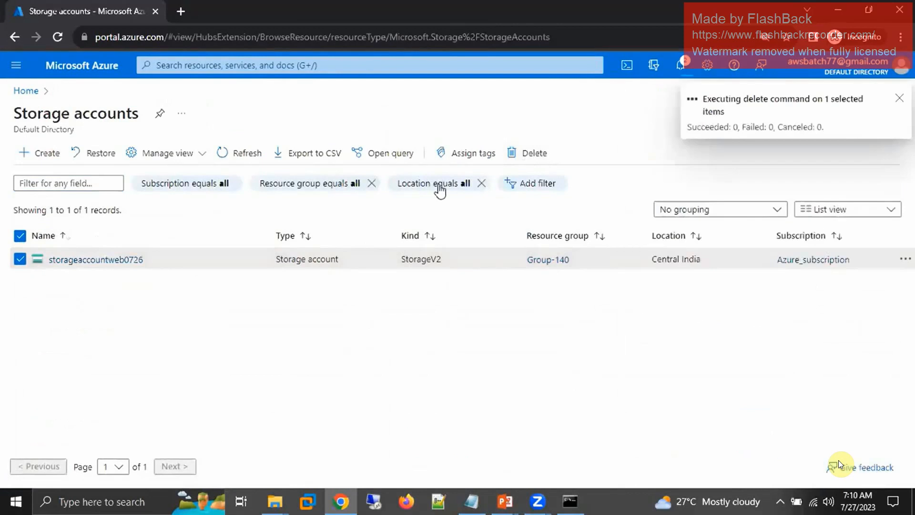
left_click(60, 158)
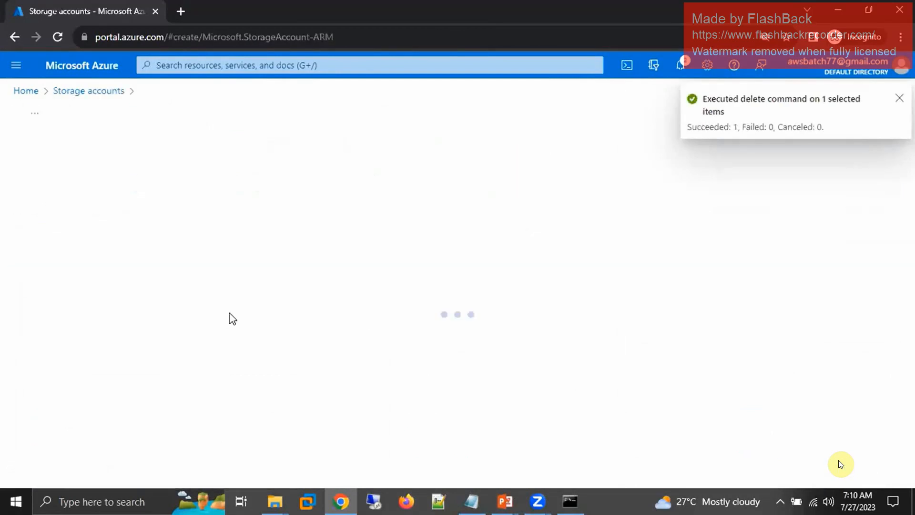
Step: Add storageaccount2707 as a new line in the Notepad notes
key("alt+Tab")
key("End")
key("Return")
type("sto")
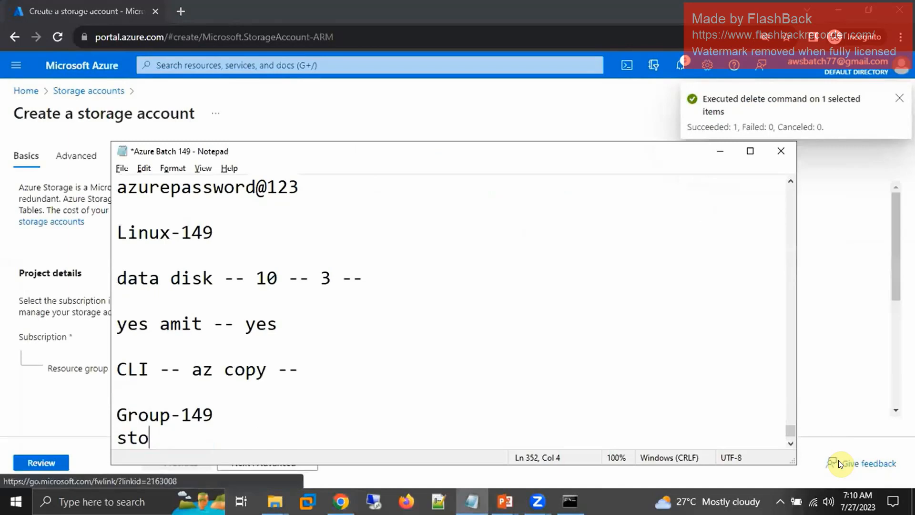
type("rageacc")
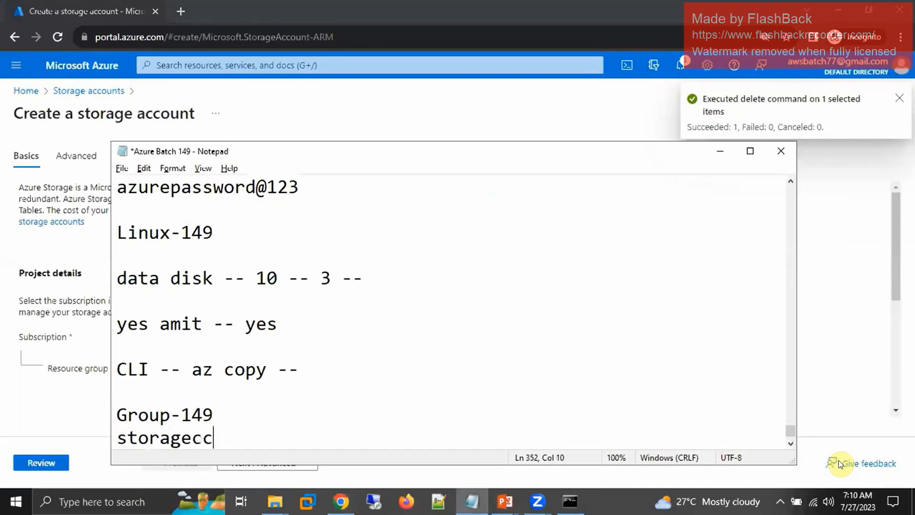
type("ount2707")
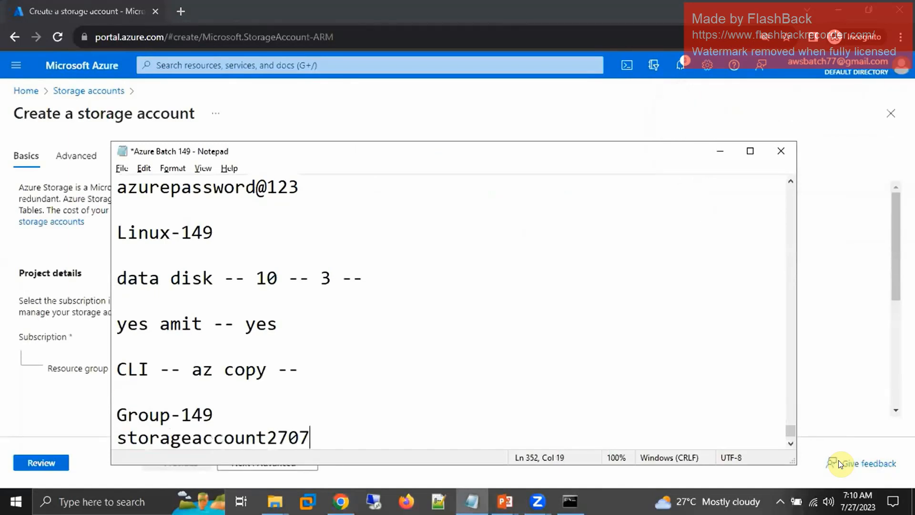
key("alt+Tab")
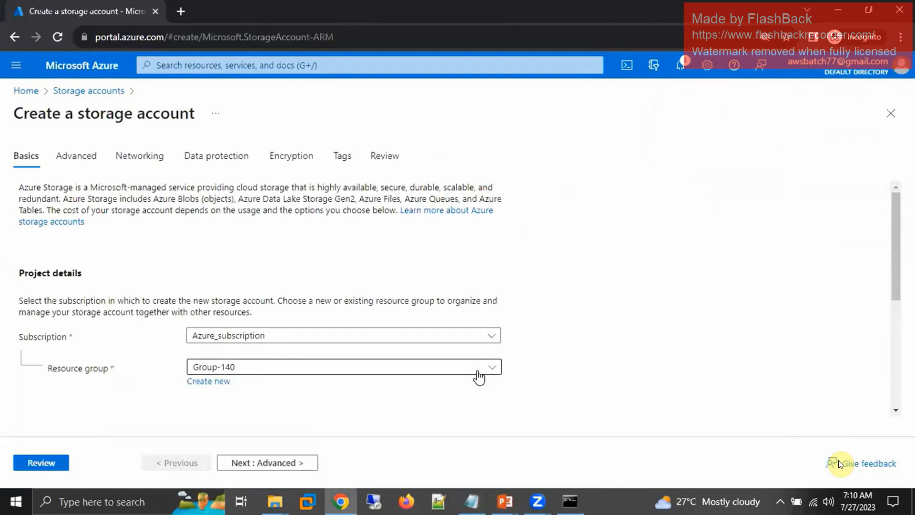
Step: Set resource group Group-149 and name storageaccount2707, then review the storage account
left_click(338, 368)
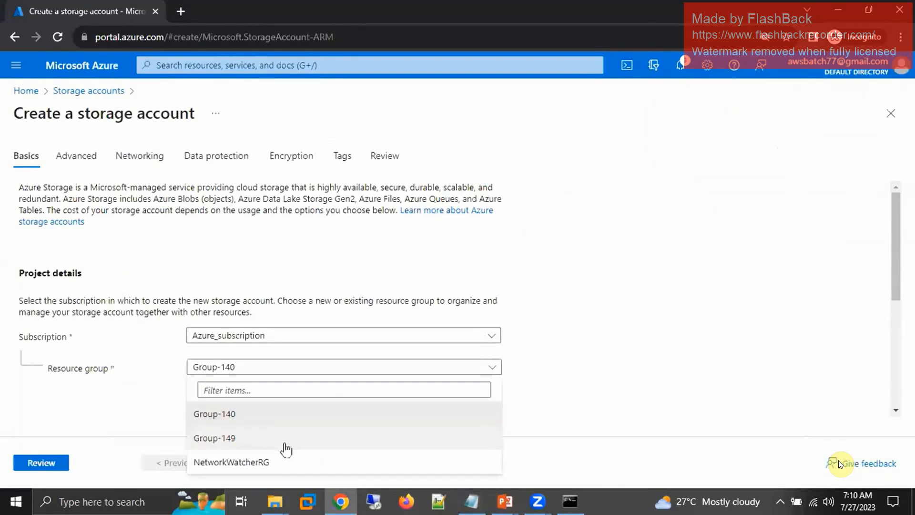
left_click(589, 377)
scroll(288, 282, "down", 3)
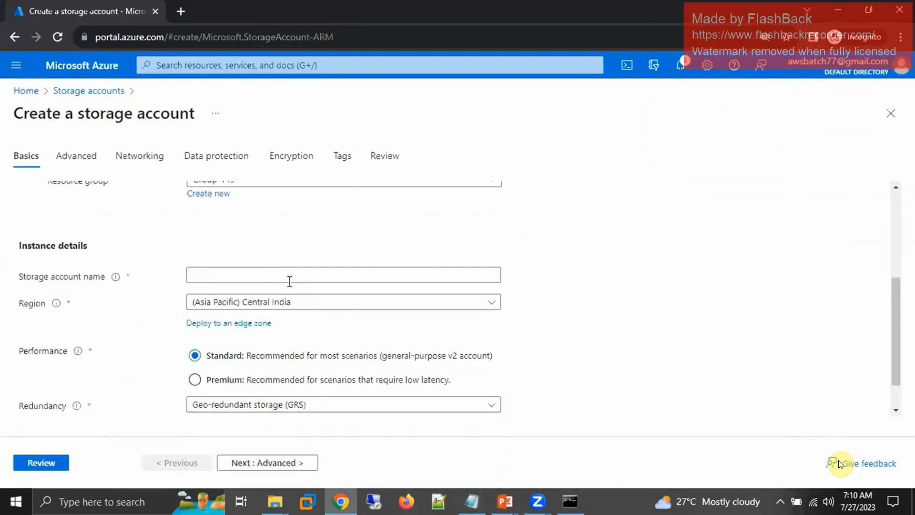
left_click(290, 282)
type("storageaccount2707")
left_click(378, 162)
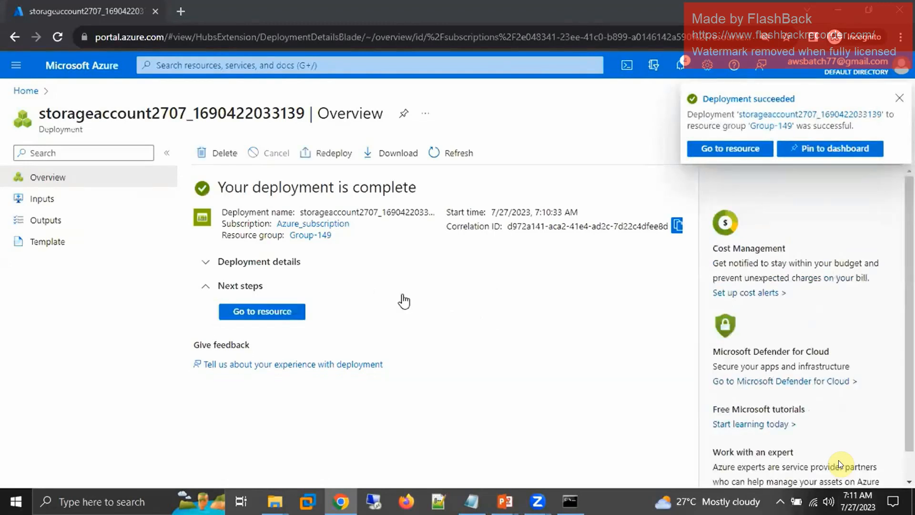
Step: Open the new storageaccount2707 account and save the Notepad notes
left_click(255, 312)
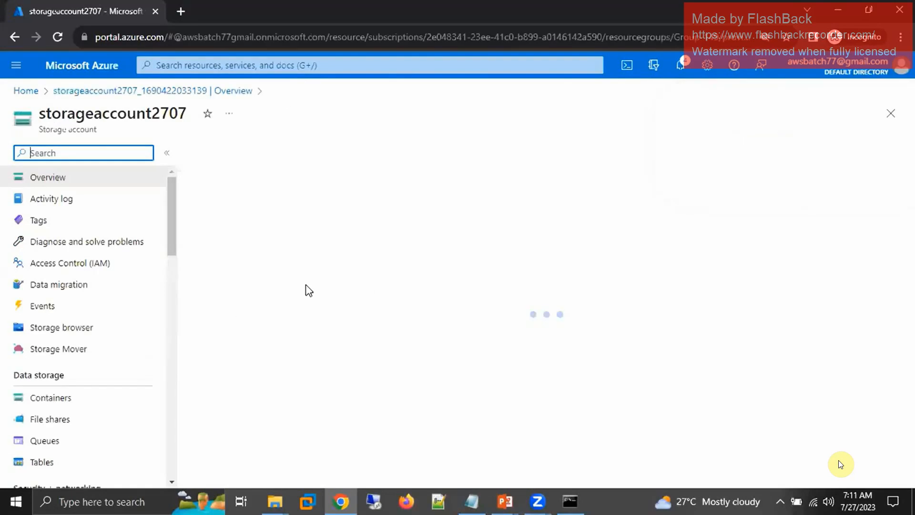
key("alt+Tab")
key("alt+Tab")
key("alt+Tab")
key("alt+Tab")
key("alt+Tab")
key("alt+Tab")
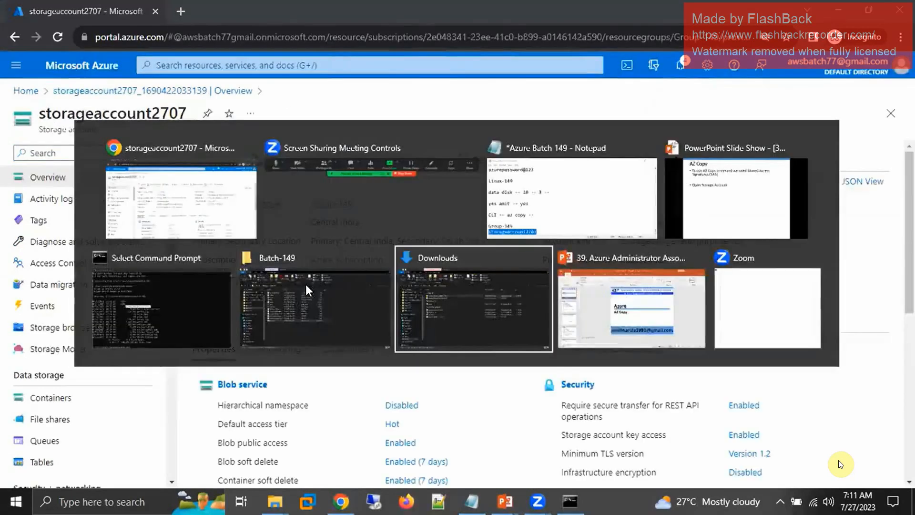
key("alt+F4")
key("alt+Tab")
key("alt+Tab")
key("ctrl+s")
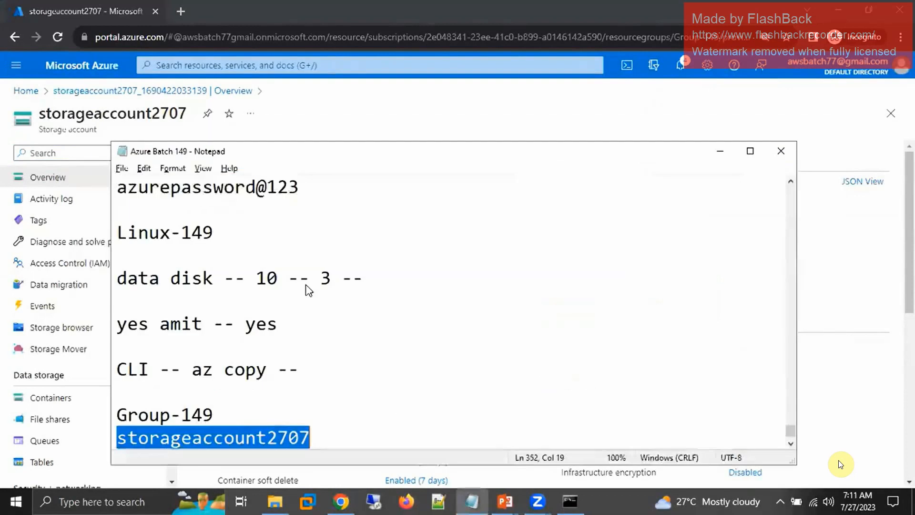
key("alt+Tab")
key("alt+Tab")
key("alt+Tab")
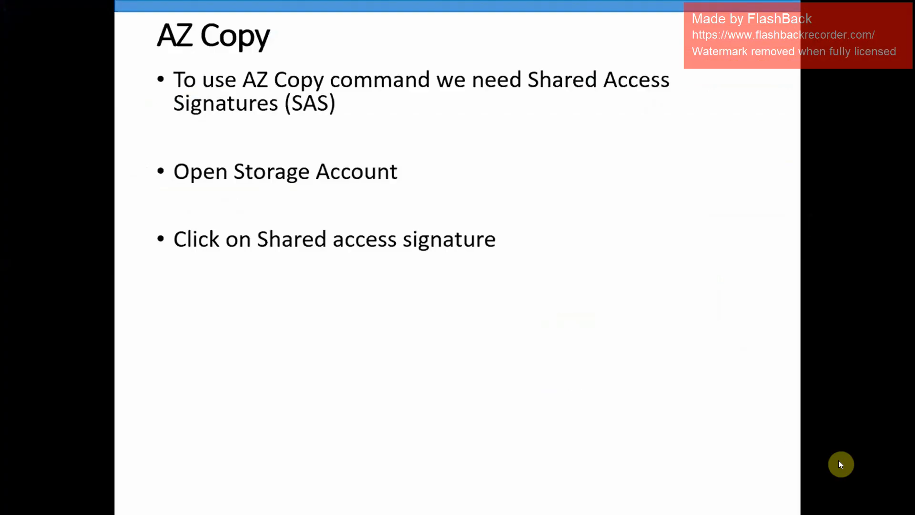
key("alt+Tab")
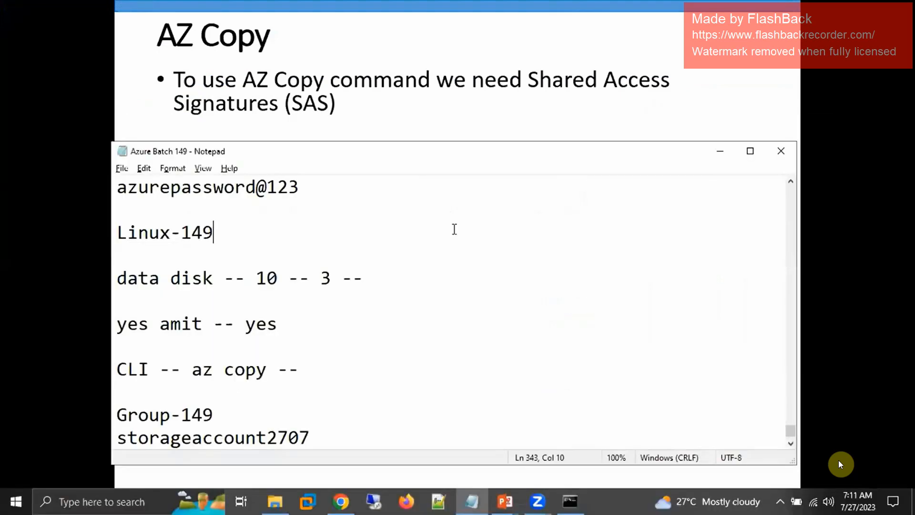
Step: Review the earlier SAS query string line in the notes, then return to the portal
key("Up")
key("Up")
key("Up")
key("Up")
key("Up")
key("Up")
key("Up")
key("Up")
key("Up")
key("Up")
key("Up")
key("Up")
key("Up")
key("Up")
key("Up")
key("Up")
key("Up")
key("Up")
key("Up")
key("Up")
key("Up")
key("Up")
key("Up")
key("Up")
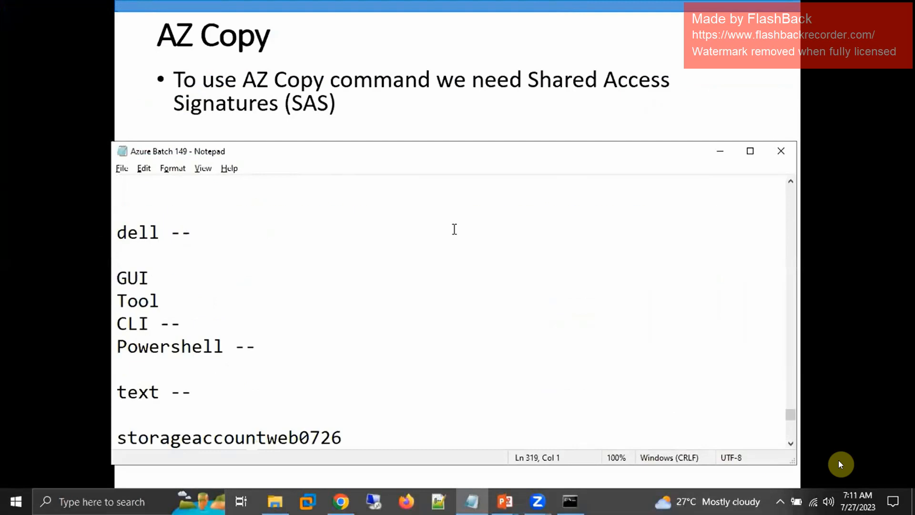
key("Up")
key("Up")
key("Up")
key("Up")
key("Up")
key("Up")
key("Up")
key("Up")
key("Up")
key("Up")
key("Up")
key("Up")
key("Up")
key("Up")
key("Up")
key("Up")
key("Up")
key("Up")
key("Up")
key("Up")
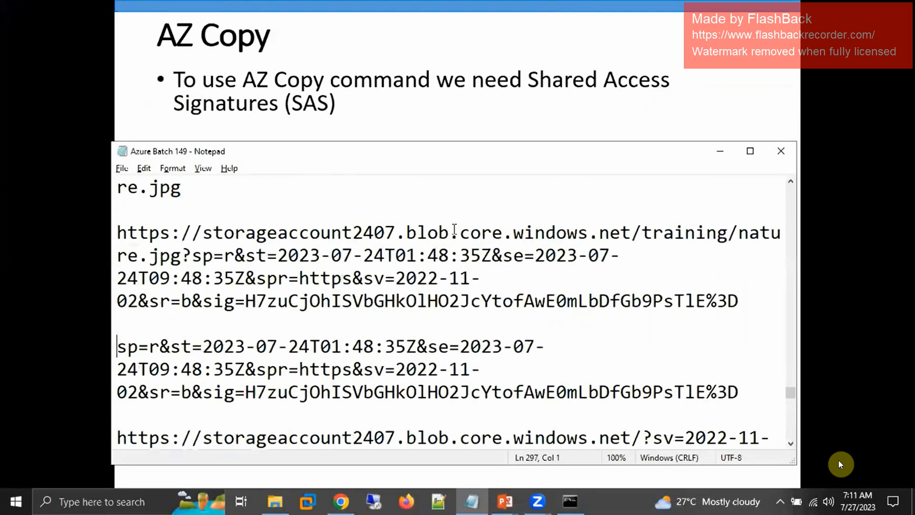
key("shift+End")
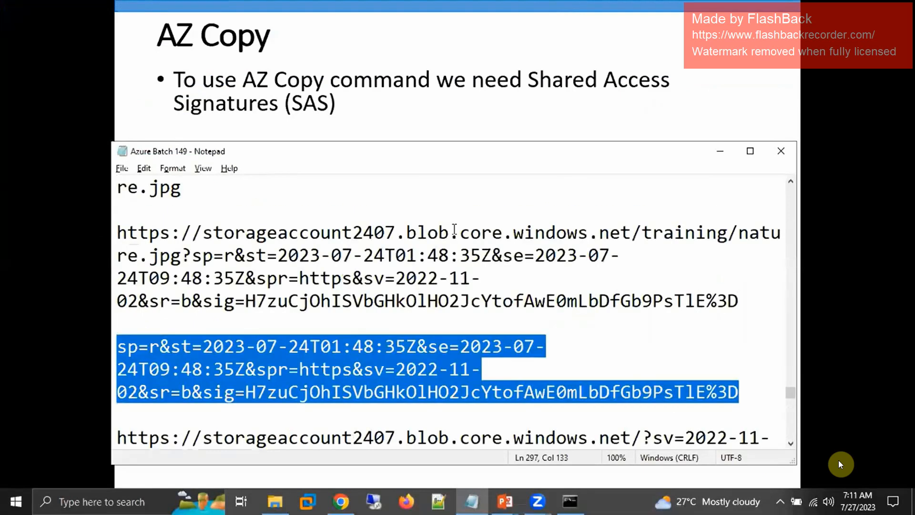
key("Page_Down")
key("Page_Down")
key("Page_Down")
key("Page_Down")
key("Page_Down")
key("Page_Down")
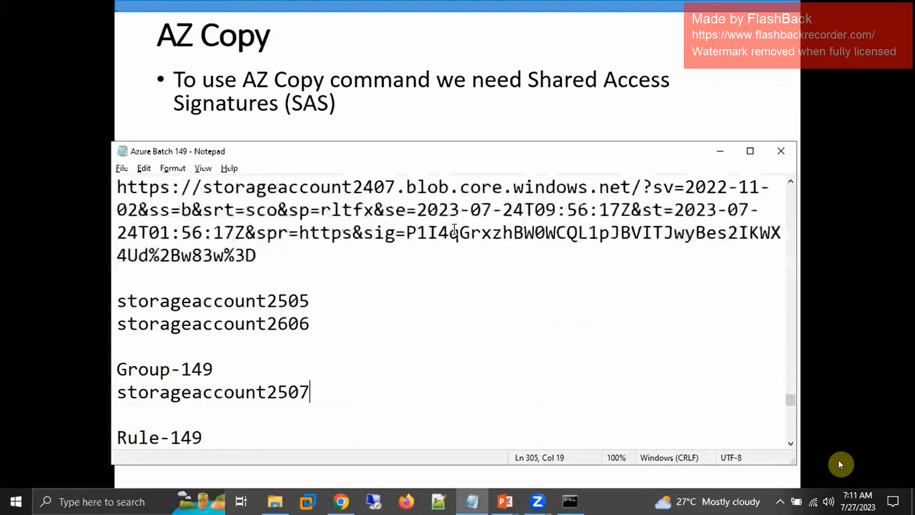
left_click(429, 425)
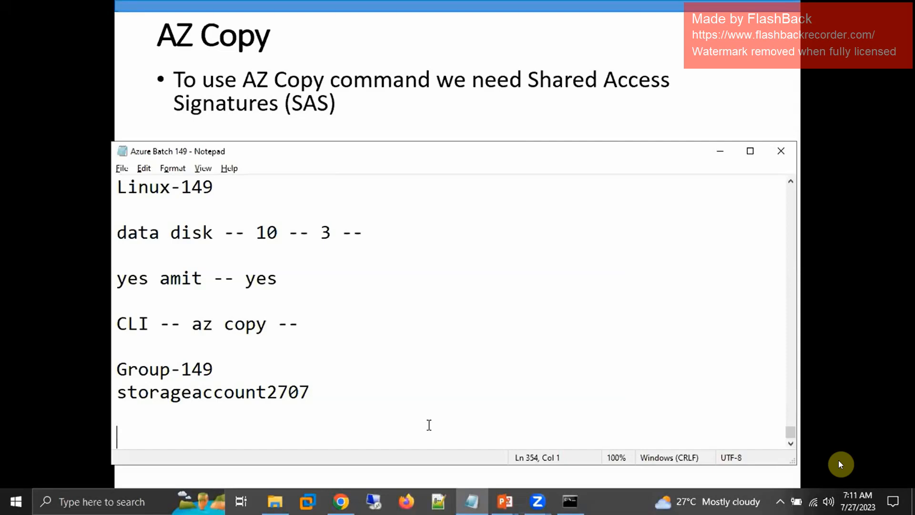
key("alt+Tab")
key("Tab")
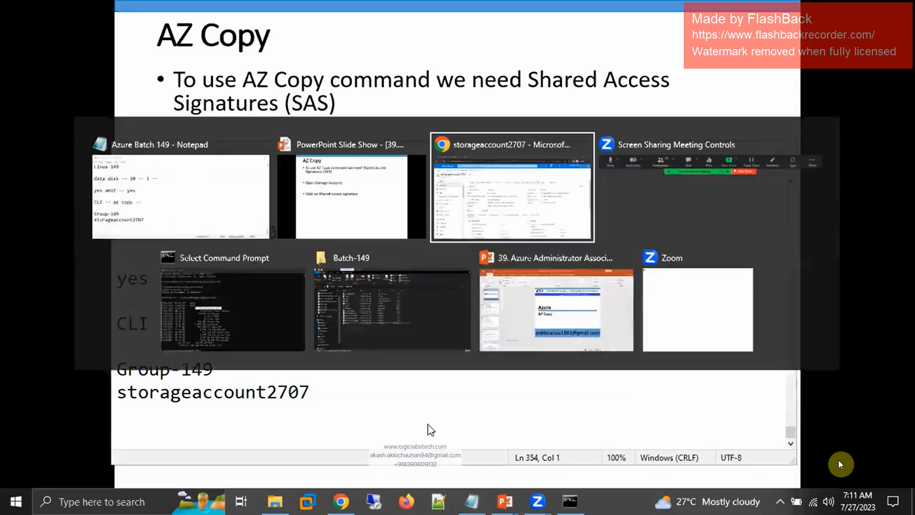
Step: Generate a shared access signature with Service and Container resource types enabled
scroll(175, 270, "down", 4)
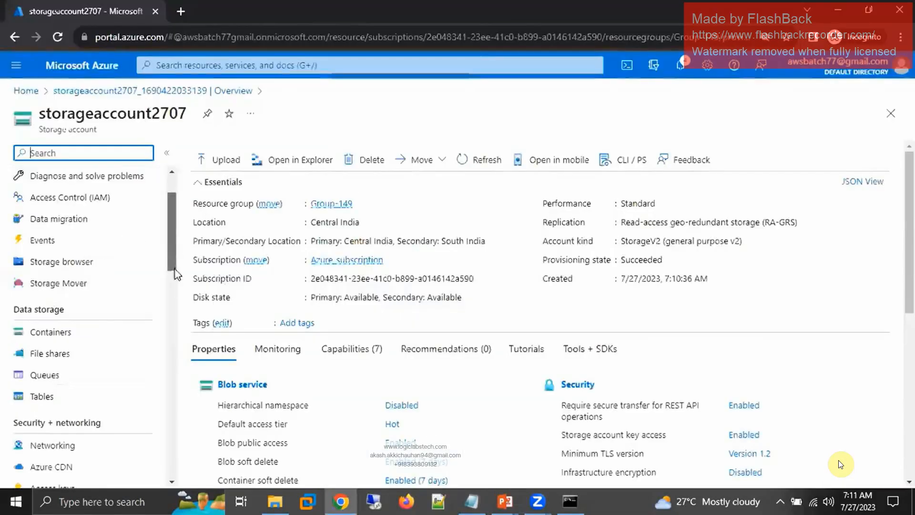
scroll(95, 291, "down", 1)
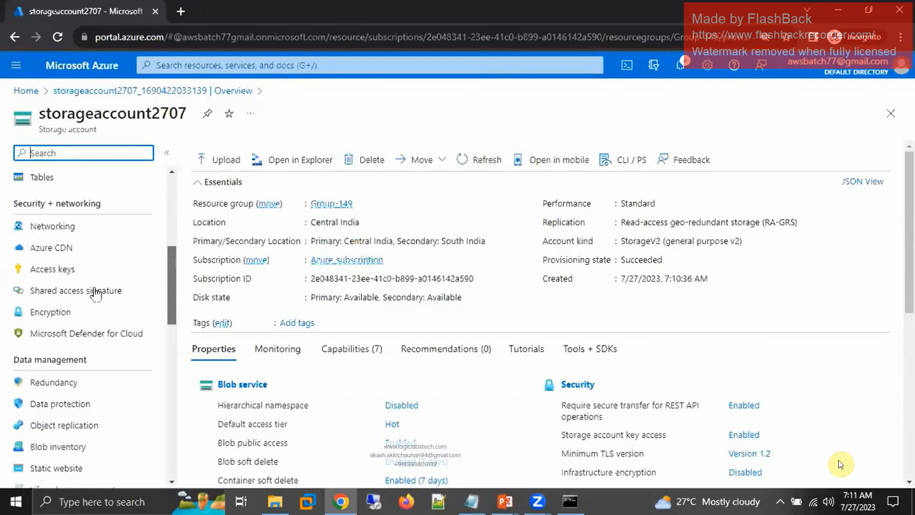
left_click(93, 292)
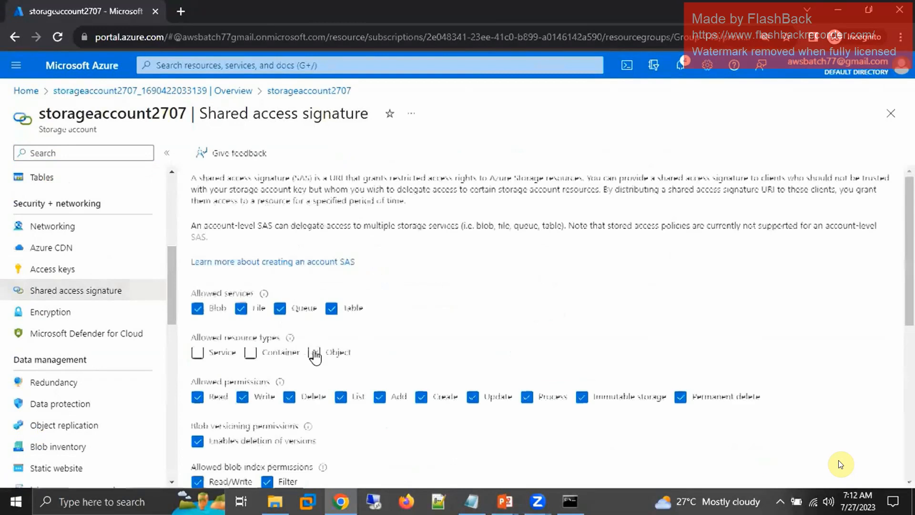
left_click(250, 353)
left_click(197, 353)
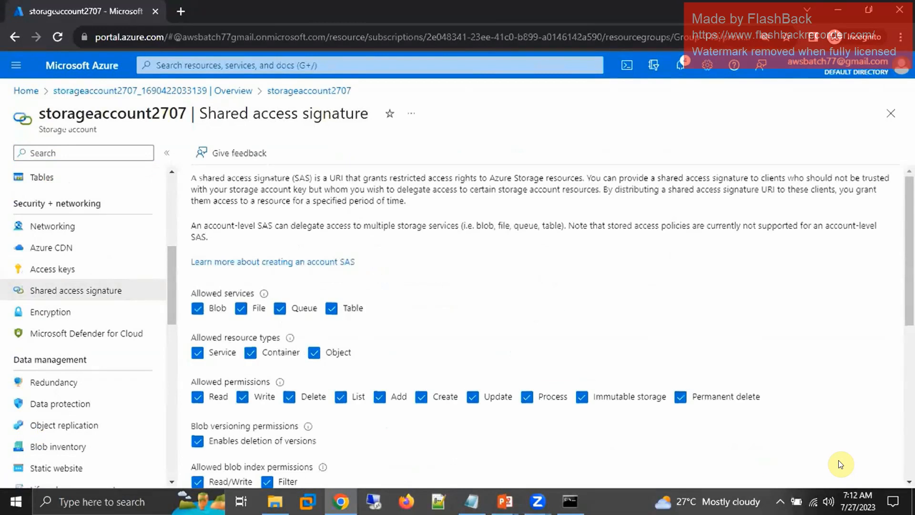
scroll(383, 467, "down", 8)
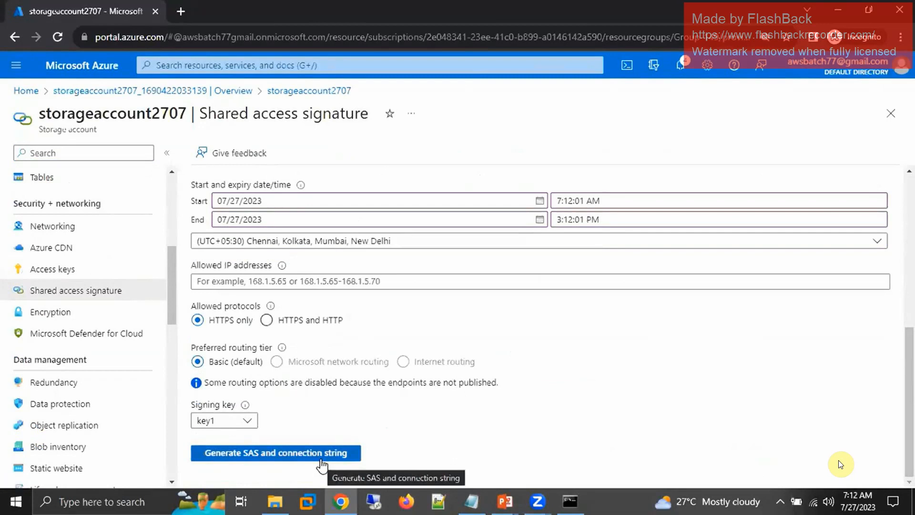
left_click(324, 465)
Step: Inspect the SAS token and blob, file, queue, table URLs, then copy the SAS token
scroll(840, 465, "down", 1)
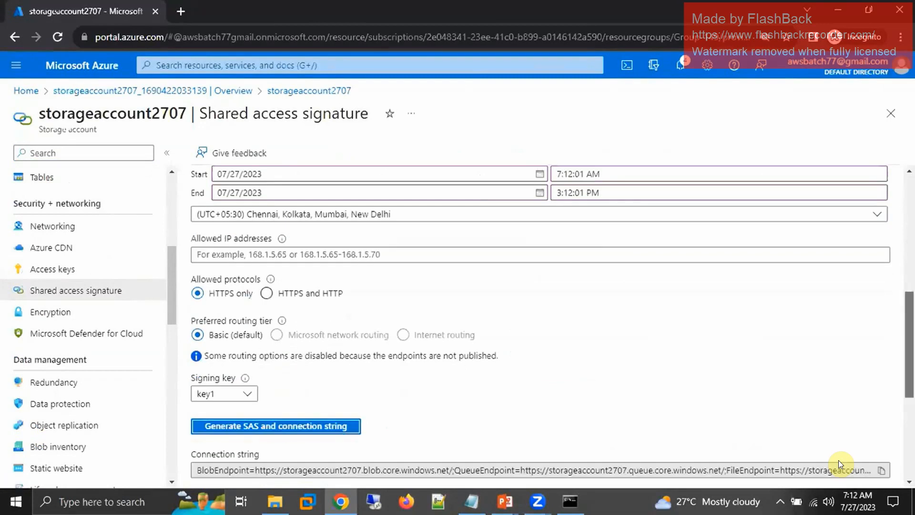
scroll(840, 464, "down", 5)
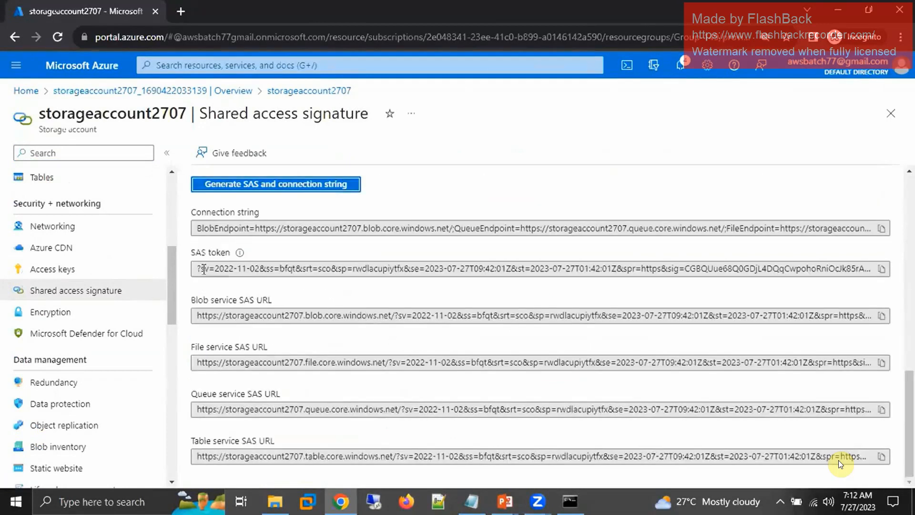
left_click_drag(198, 268, 352, 268)
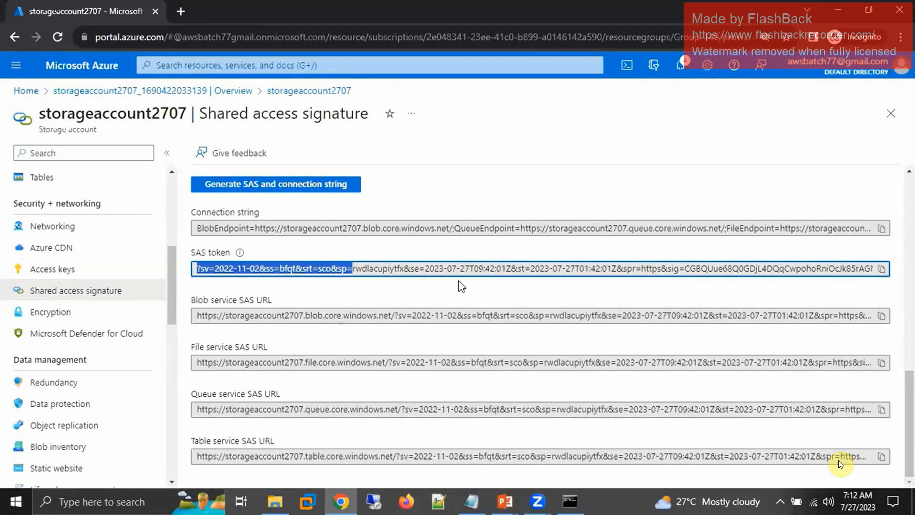
left_click_drag(208, 301, 408, 312)
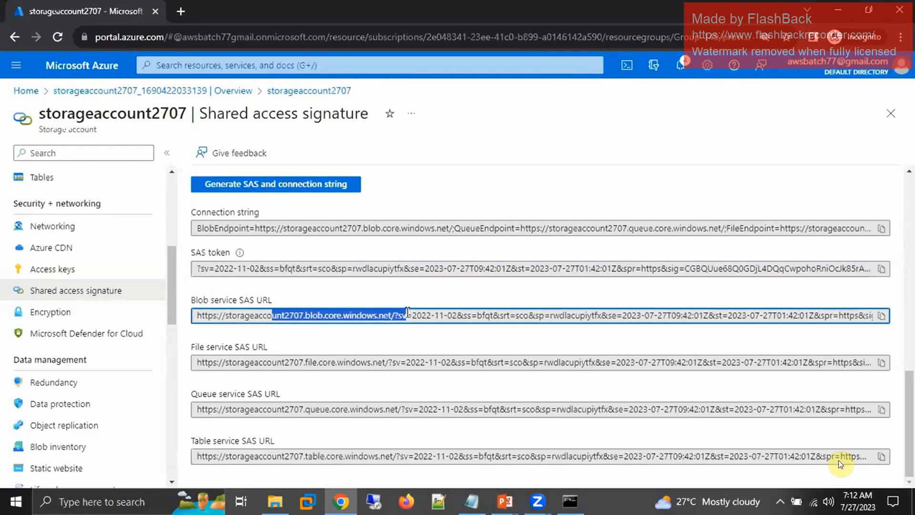
left_click(407, 311)
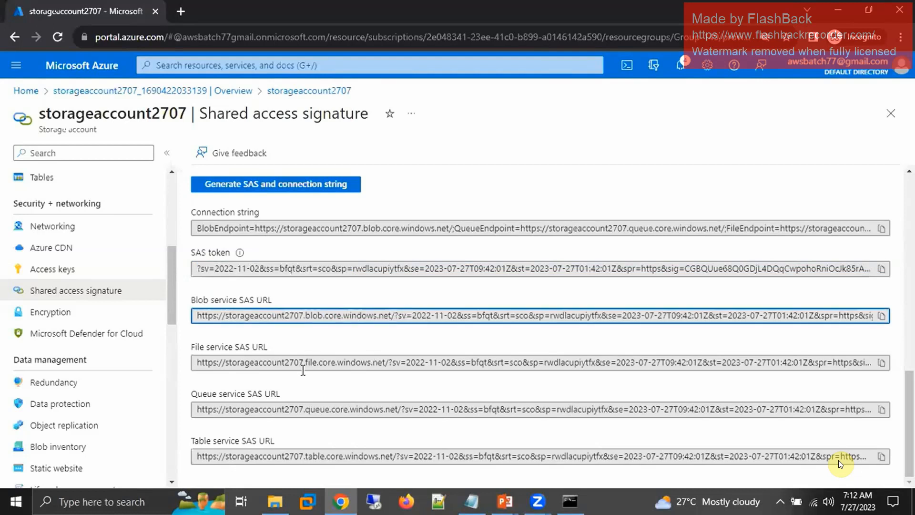
left_click_drag(303, 364, 350, 366)
left_click_drag(329, 414, 399, 416)
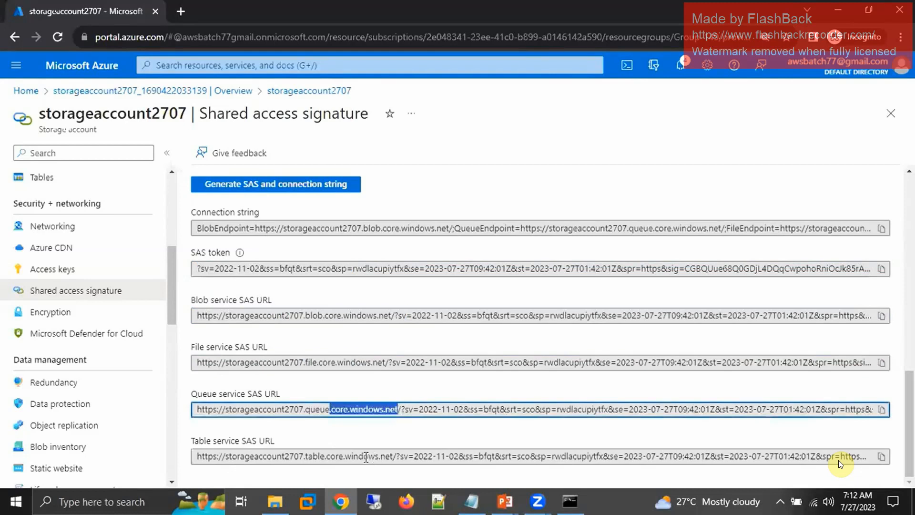
left_click_drag(363, 457, 429, 456)
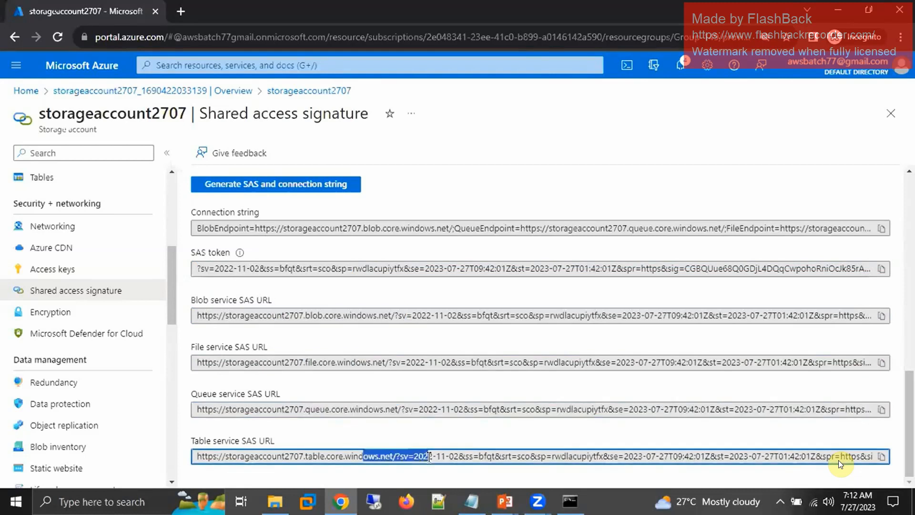
left_click(356, 258)
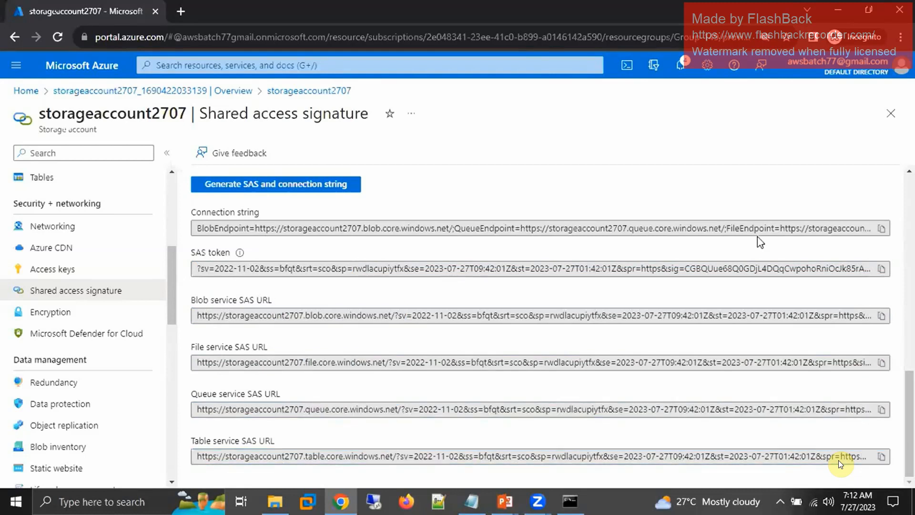
left_click(881, 268)
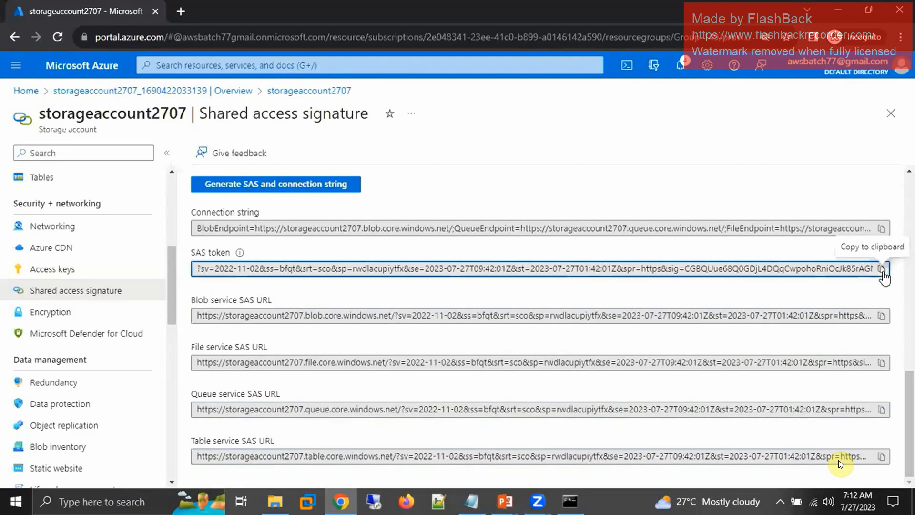
left_click(473, 500)
Step: Paste the SAS token on a new line below storageaccount2707 and save the notes
left_click(362, 424)
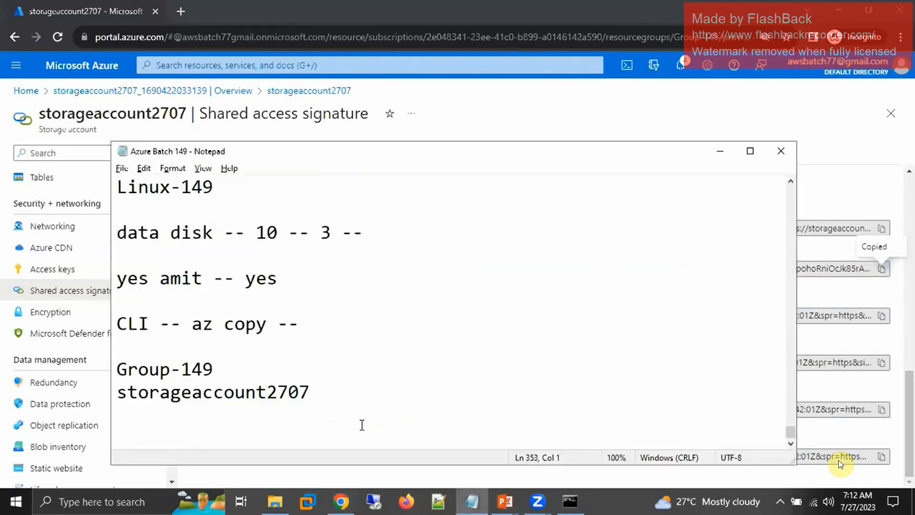
key("Return")
key("ctrl+v")
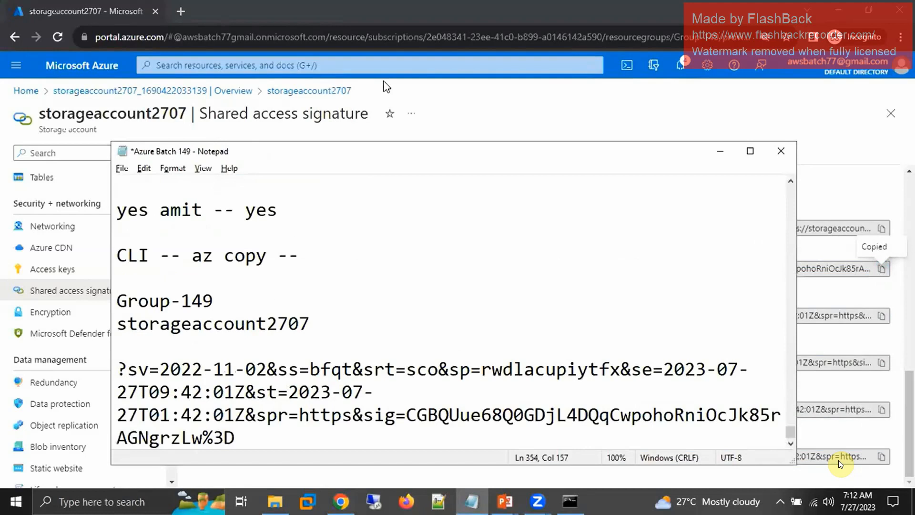
key("ctrl+s")
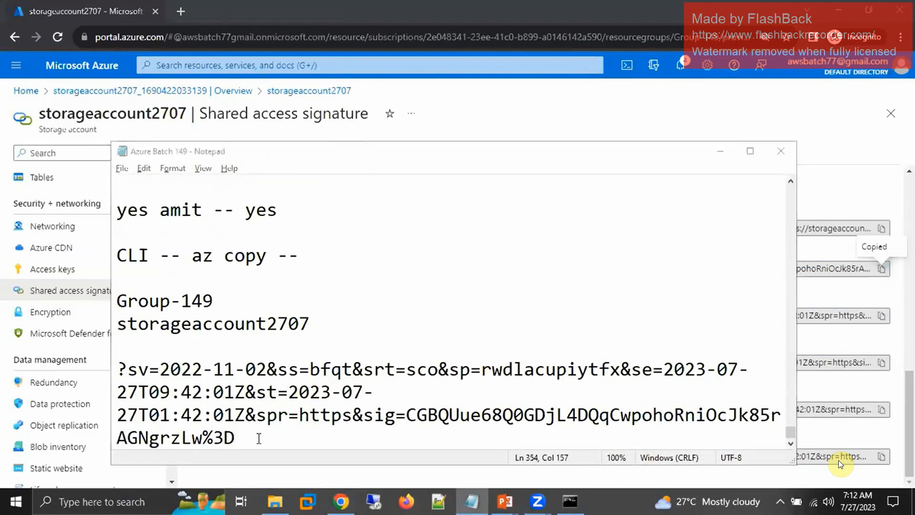
left_click(256, 442)
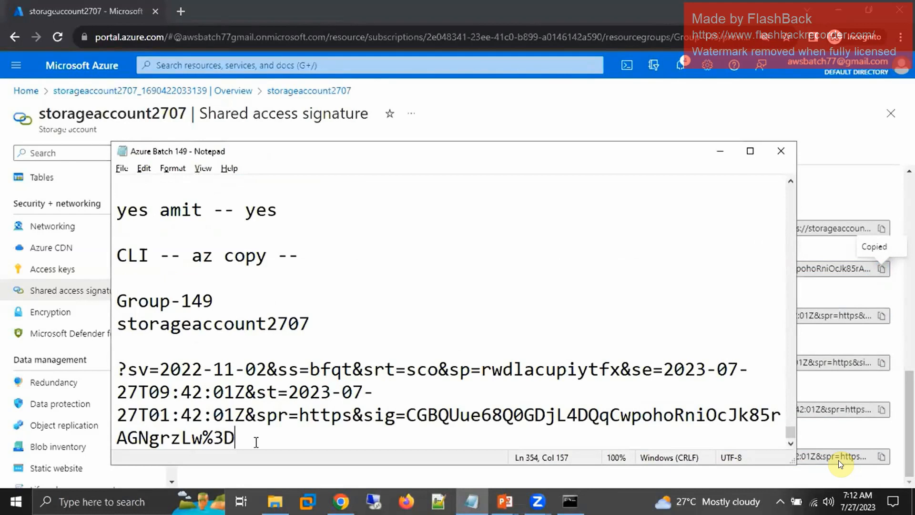
key("Return")
key("Return")
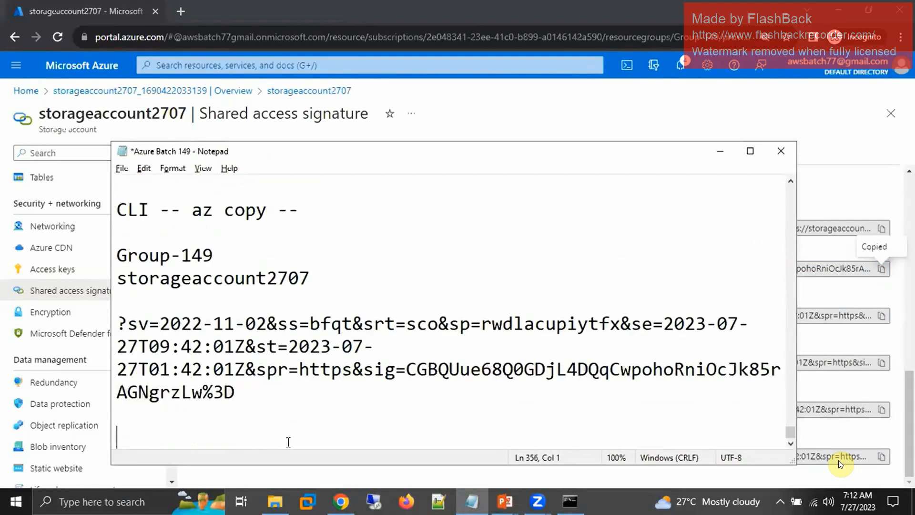
Step: Return to the PowerPoint slide show and advance to the Create Container slide
mouse_move(503, 500)
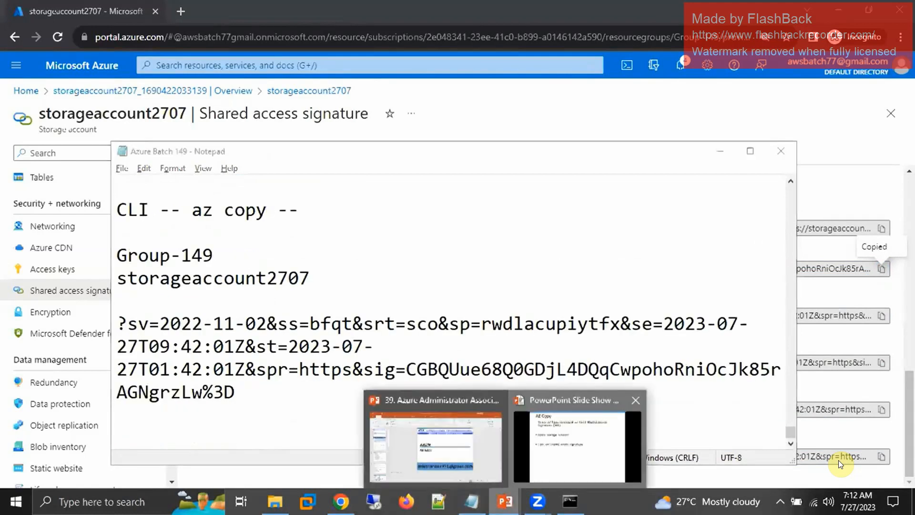
left_click(581, 469)
left_click(840, 464)
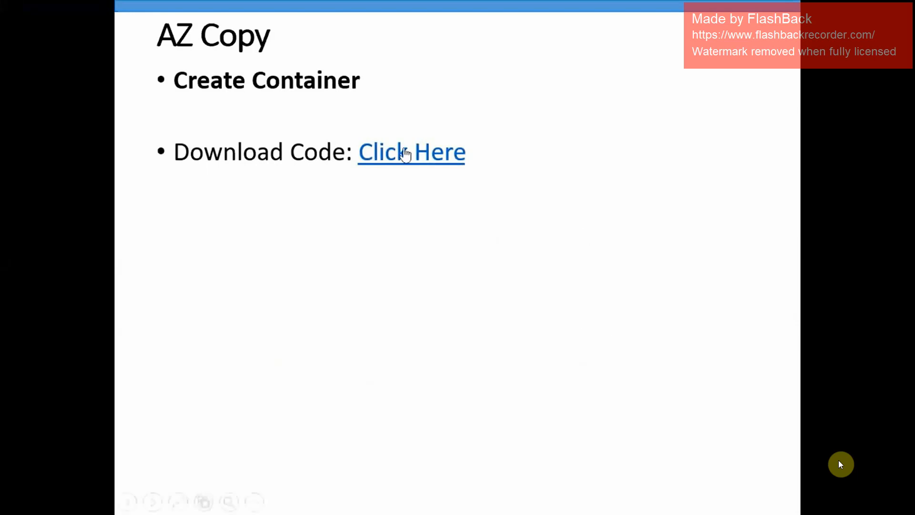
Step: Copy the azcopy make line from AZ Copy Create Container.txt into the notes below the SAS token
left_click(379, 162)
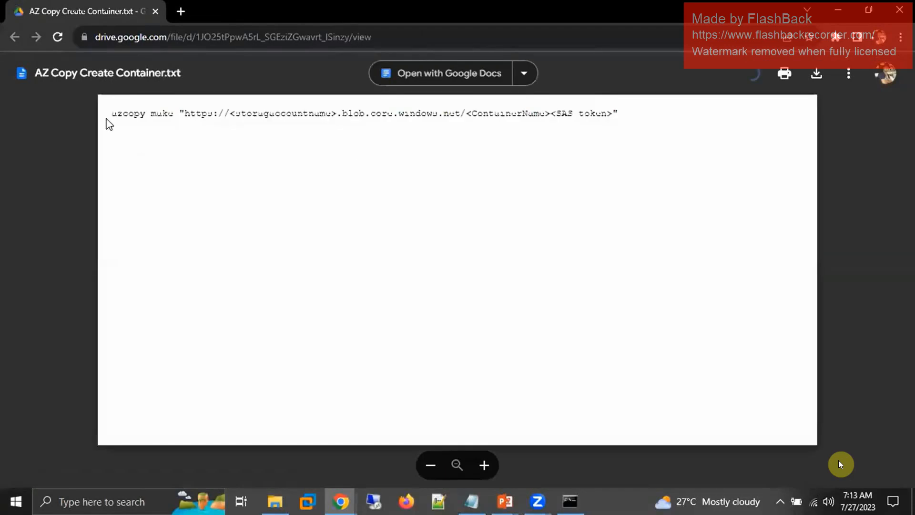
left_click_drag(106, 119, 639, 104)
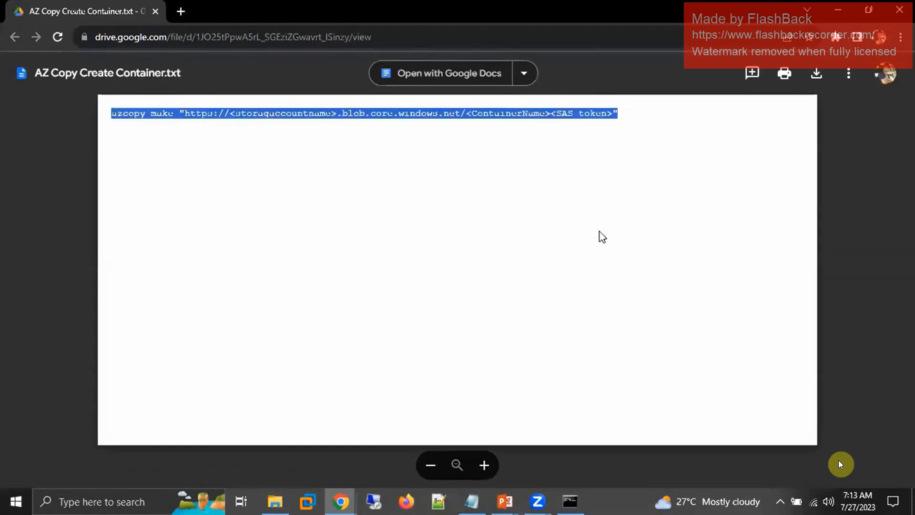
left_click(471, 500)
key("Return")
key("Return")
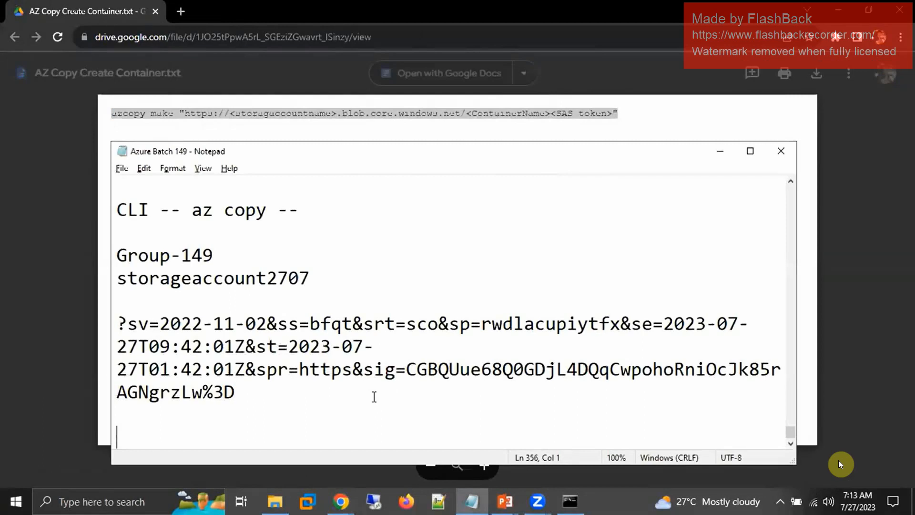
key("ctrl+v")
Step: Replace the account and container placeholders with storageaccount2707 and container2707 in the make URL
left_click_drag(202, 393, 240, 393)
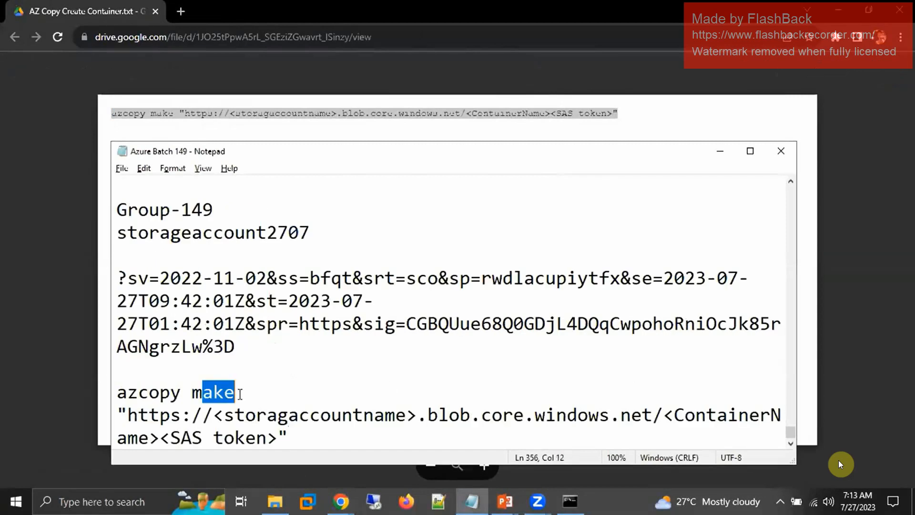
double_click(239, 394)
left_click(260, 192)
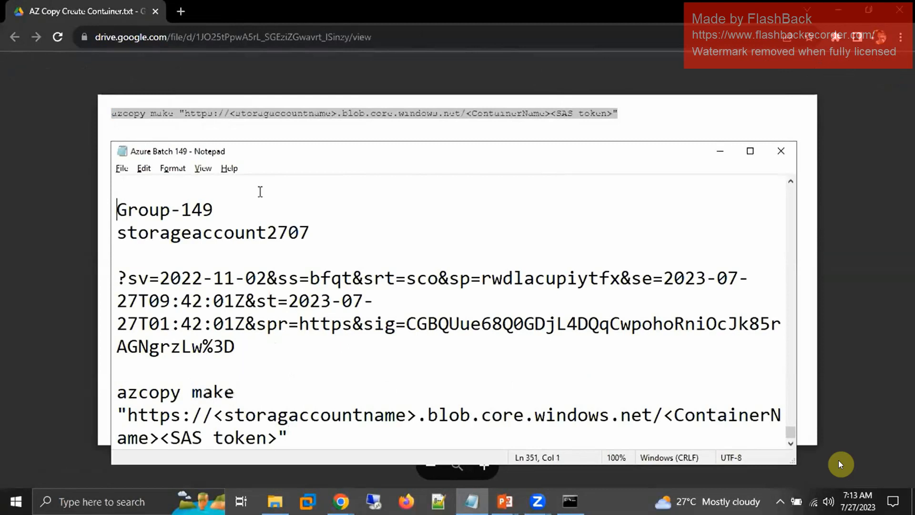
double_click(181, 233)
left_click(410, 418)
key("shift+Left")
key("shift+Left")
key("shift+Left")
key("shift+Left")
key("shift+Left")
key("shift+Left")
key("shift+Left")
key("shift+Left")
key("shift+Left")
key("shift+Left")
key("shift+Left")
key("shift+Left")
key("shift+Left")
key("shift+Left")
key("shift+Left")
key("shift+Left")
key("shift+Left")
key("shift+Left")
key("shift+Left")
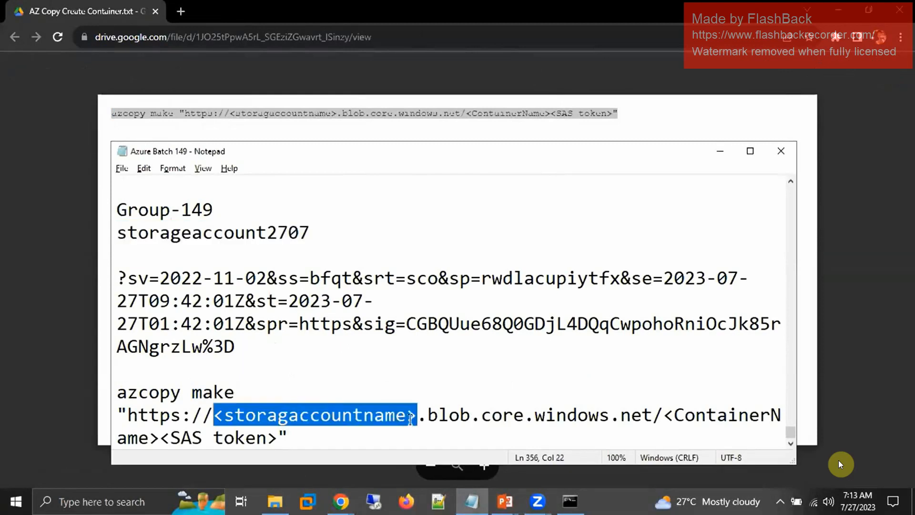
key("ctrl+v")
key("Right")
key("Right")
key("Right")
key("Right")
key("Right")
key("Right")
key("Right")
key("Right")
key("Right")
key("Right")
key("Right")
key("Right")
key("Right")
key("Right")
key("Right")
key("Right")
key("Right")
key("Right")
key("Right")
key("Right")
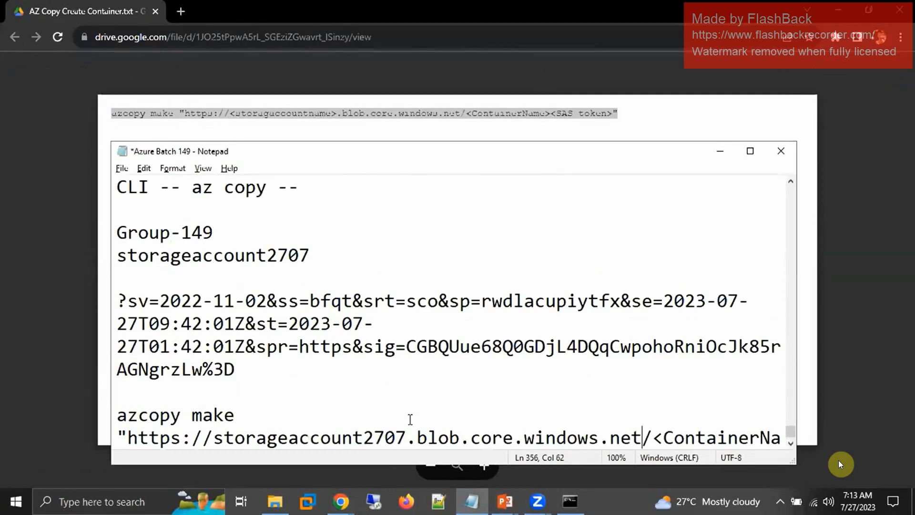
key("Right")
key("shift+Right")
key("shift+Right")
key("shift+Right")
key("shift+Right")
key("shift+Right")
key("shift+Right")
key("shift+Right")
key("shift+Right")
key("shift+Right")
key("shift+Right")
key("shift+Right")
key("shift+Right")
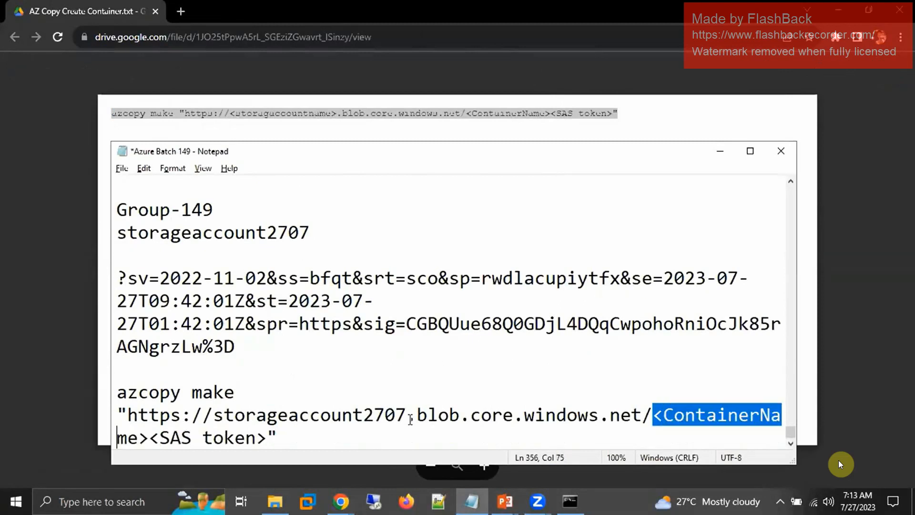
key("shift+Right")
key("shift+Right")
key("shift+Right")
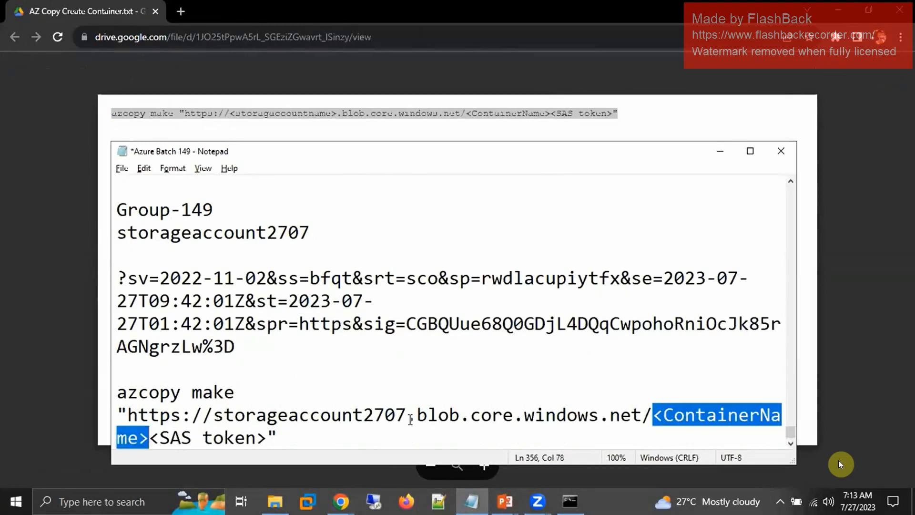
type("conta")
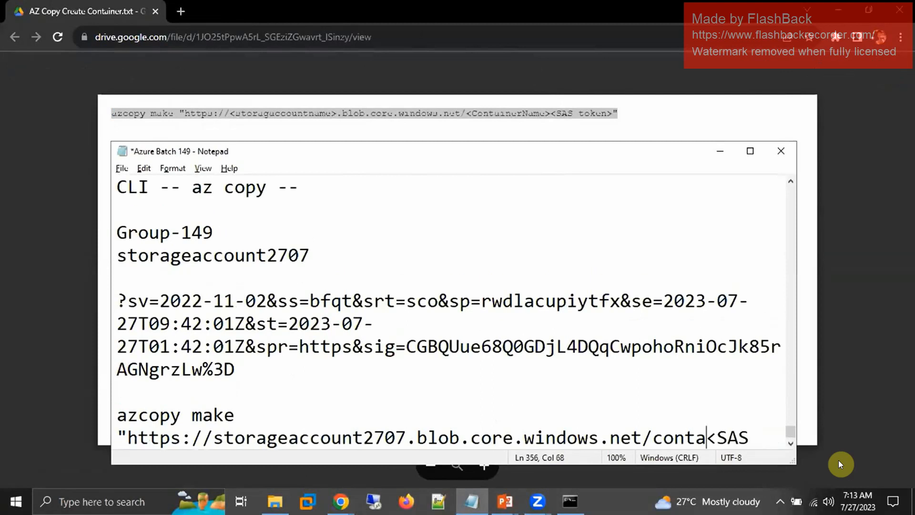
type("iner2707")
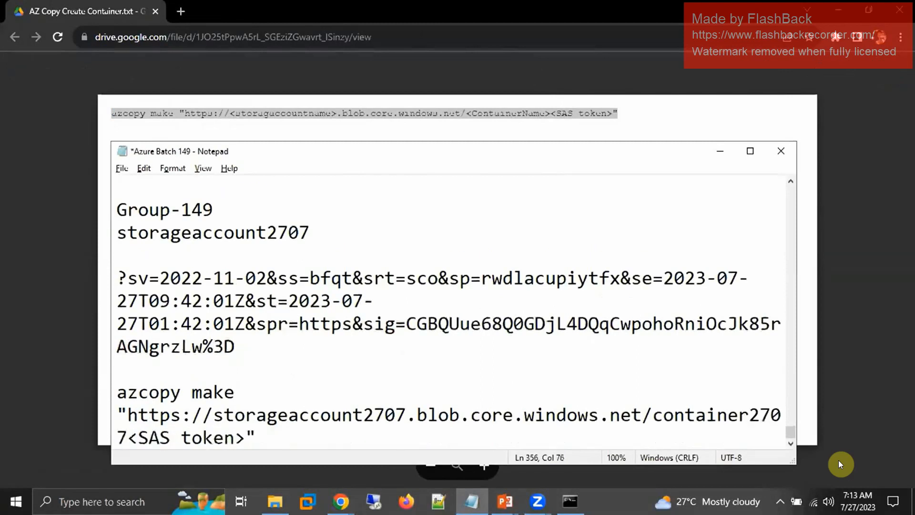
Step: Paste the SAS token over its placeholder and copy the finished azcopy make command
key("shift+Right")
key("shift+Right")
key("shift+Right")
key("shift+Right")
key("shift+Right")
key("shift+Right")
key("shift+Right")
key("shift+Right")
key("shift+Right")
key("shift+Right")
key("shift+Right")
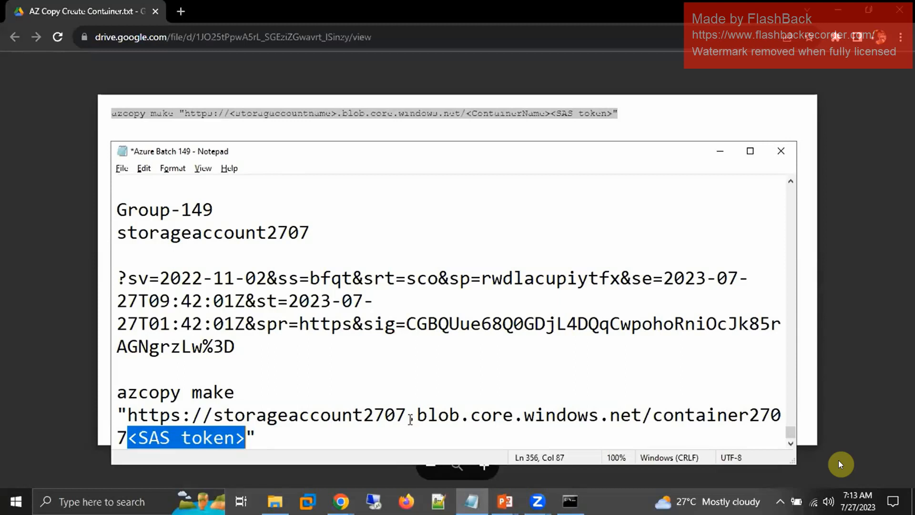
key("Up")
key("Up")
key("Up")
key("Up")
key("Up")
key("Up")
key("Up")
key("shift+Down")
key("shift+Down")
key("shift+Down")
key("shift+End")
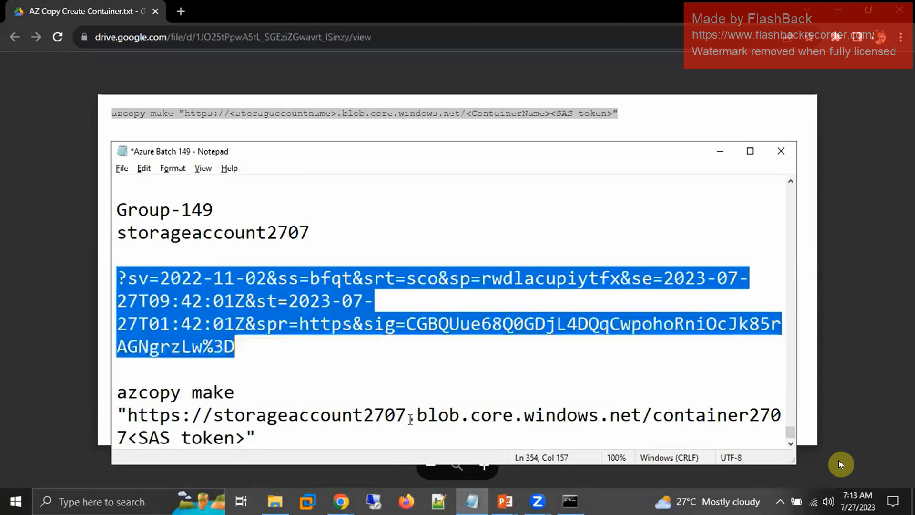
key("Down")
key("Down")
key("Down")
key("Down")
key("Down")
key("Down")
key("Down")
key("Right")
key("shift+Right")
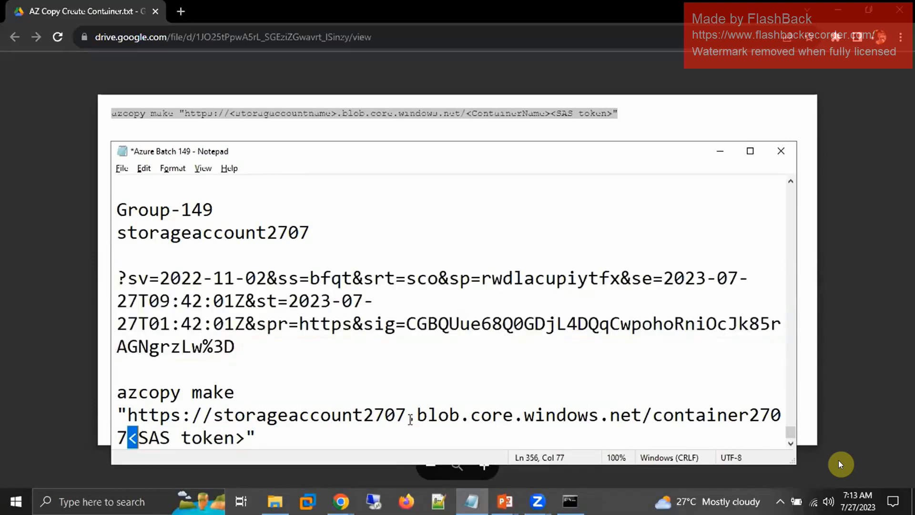
key("shift+Right")
key("shift+Right")
key("shift+Right")
key("shift+Right")
key("shift+Right")
key("shift+Right")
key("shift+Right")
key("shift+Right")
key("shift+Right")
key("shift+Right")
key("ctrl+v")
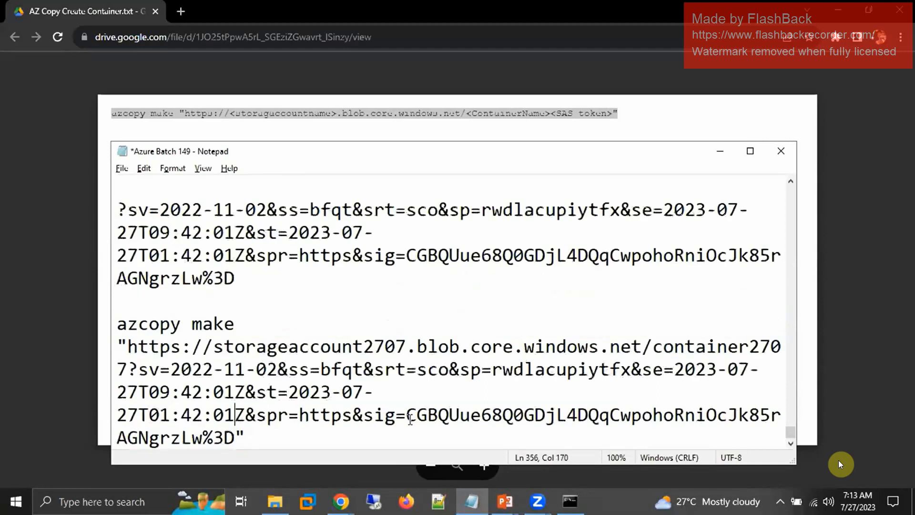
key("Up")
key("Up")
key("Up")
key("Up")
key("Up")
key("Home")
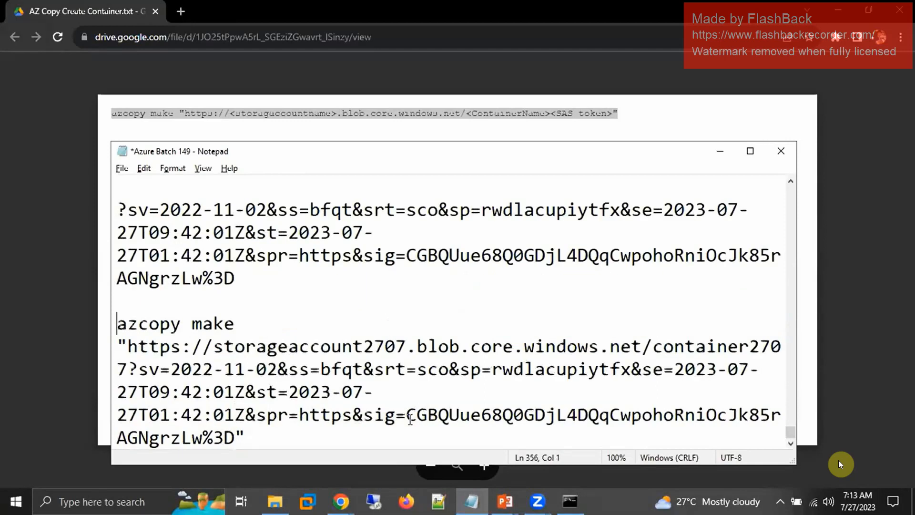
key("shift+Down")
key("shift+Down")
key("shift+Down")
key("shift+Down")
key("shift+End")
key("ctrl+c")
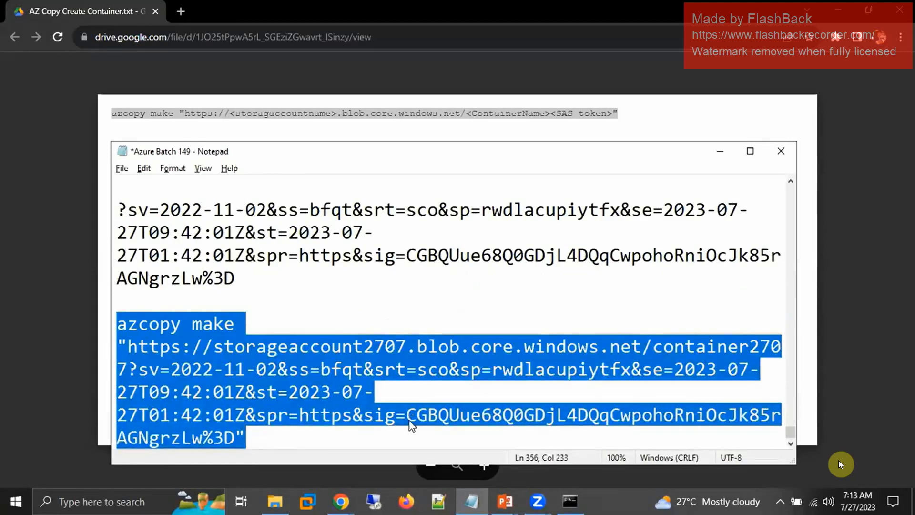
key("alt+Tab")
key("alt+Tab")
key("alt+Tab")
key("alt+Tab")
key("alt+Tab")
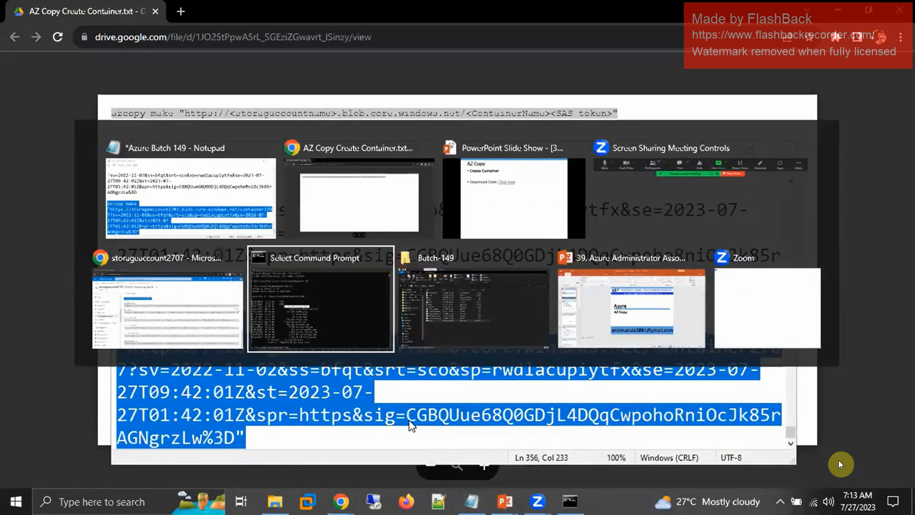
Step: Clear the console with cls and run the pasted azcopy make command, creating container2707
type("cls")
key("Return")
key("Return")
key("Return")
left_click_drag(327, 80, 329, 64)
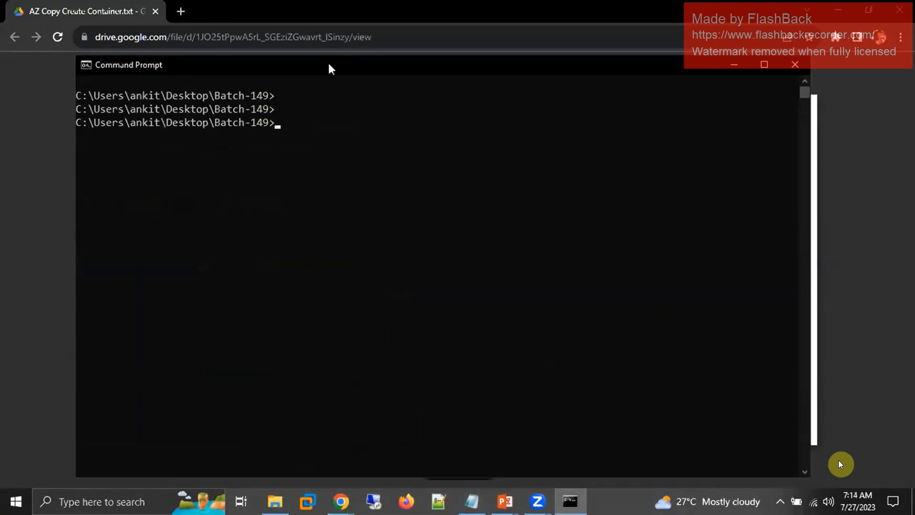
key("ctrl+v")
key("Return")
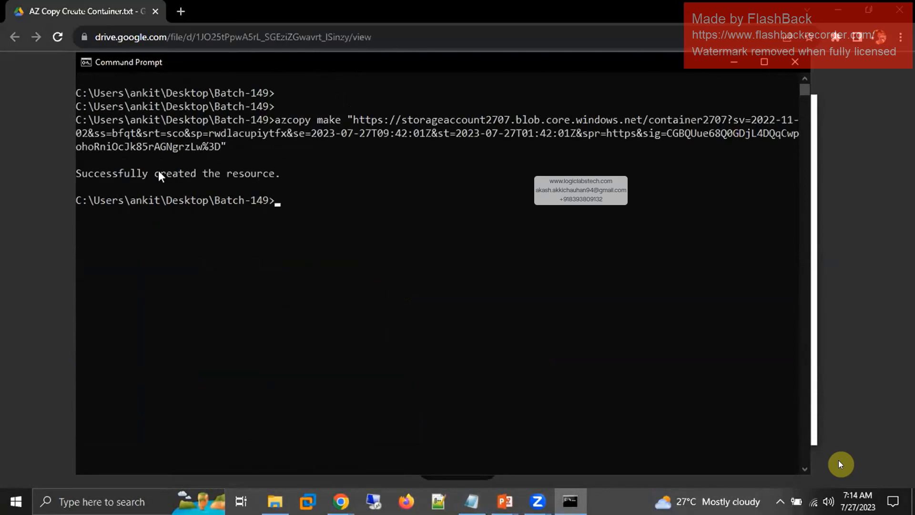
left_click_drag(251, 173, 154, 173)
left_click(379, 282)
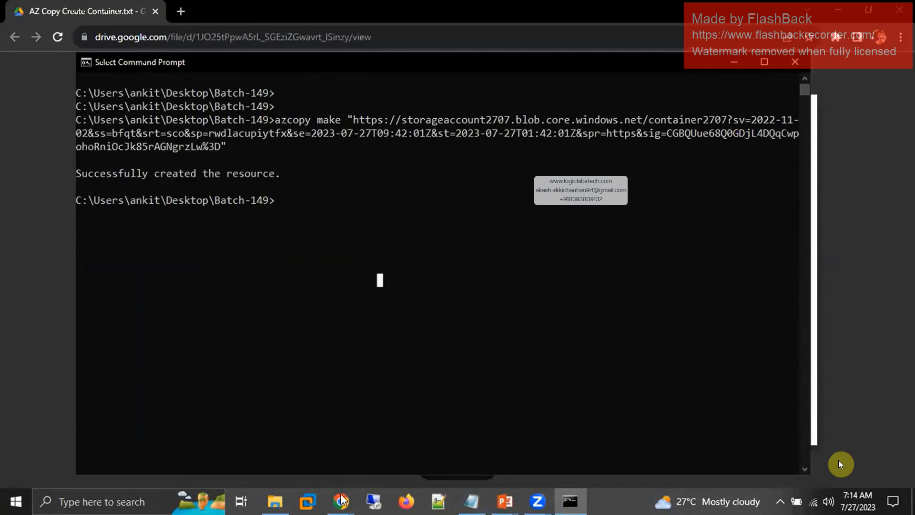
left_click(341, 500)
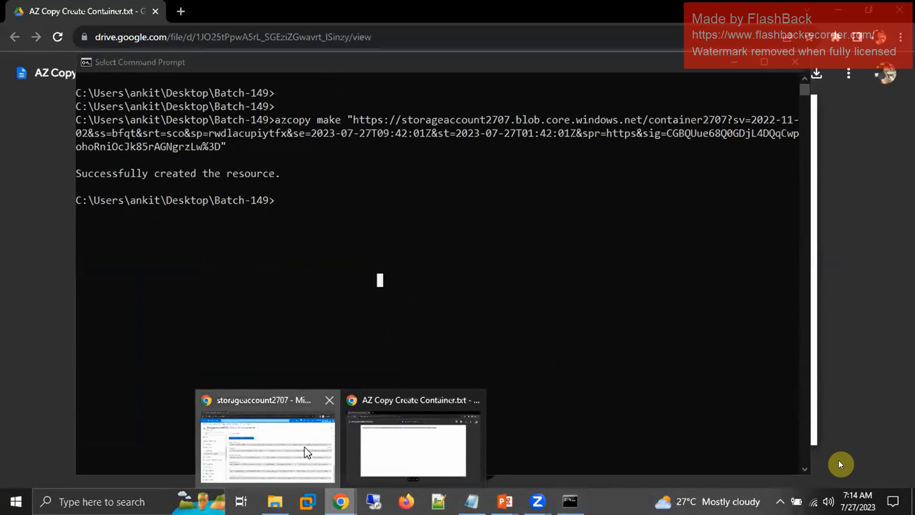
Step: Open the storage account's Containers list and then container2707, confirming it has no blobs
left_click(267, 443)
scroll(62, 381, "up", 5)
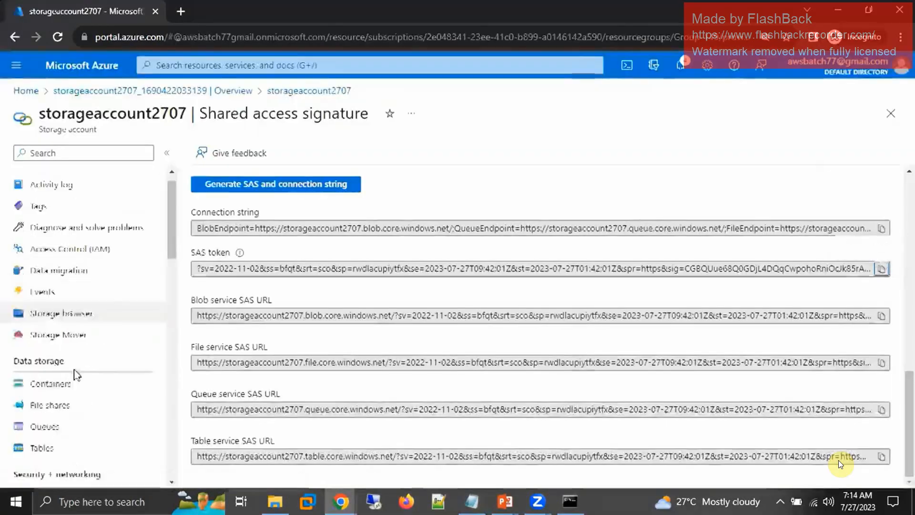
left_click(53, 384)
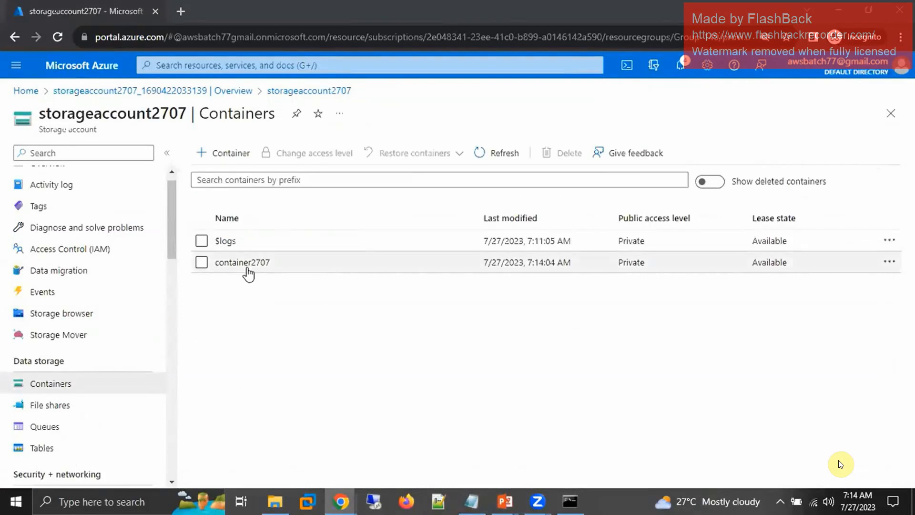
left_click(243, 262)
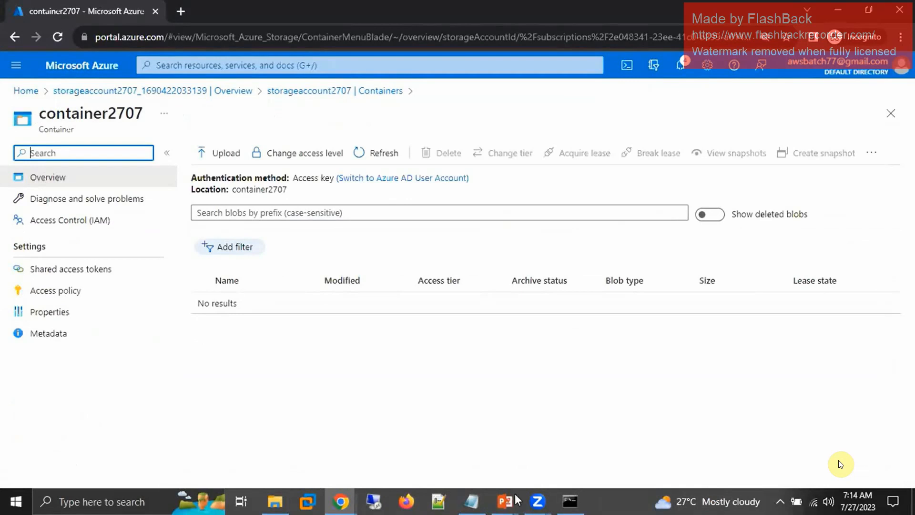
mouse_move(517, 500)
left_click(553, 475)
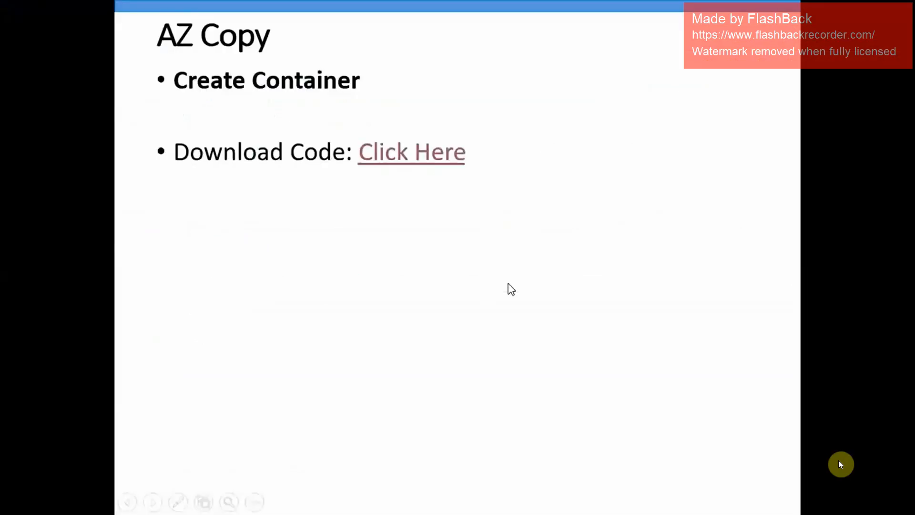
Step: Advance to the 'Upload a file in the container' slide, reveal its bullets, and follow the download-code link
left_click(508, 283)
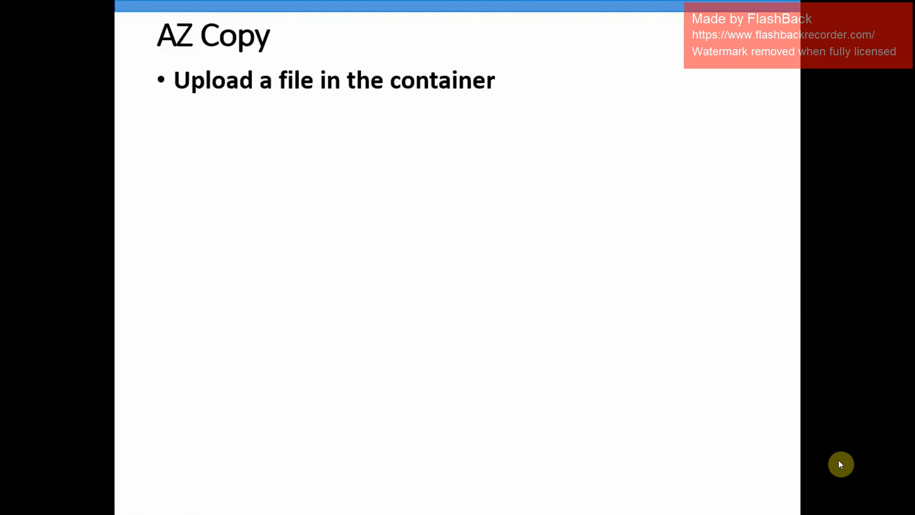
left_click(840, 464)
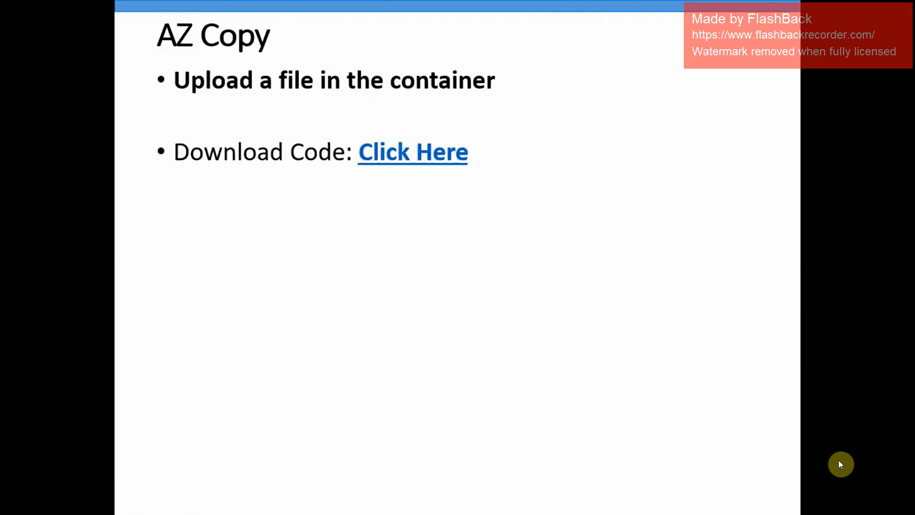
left_click(399, 313)
left_click(381, 148)
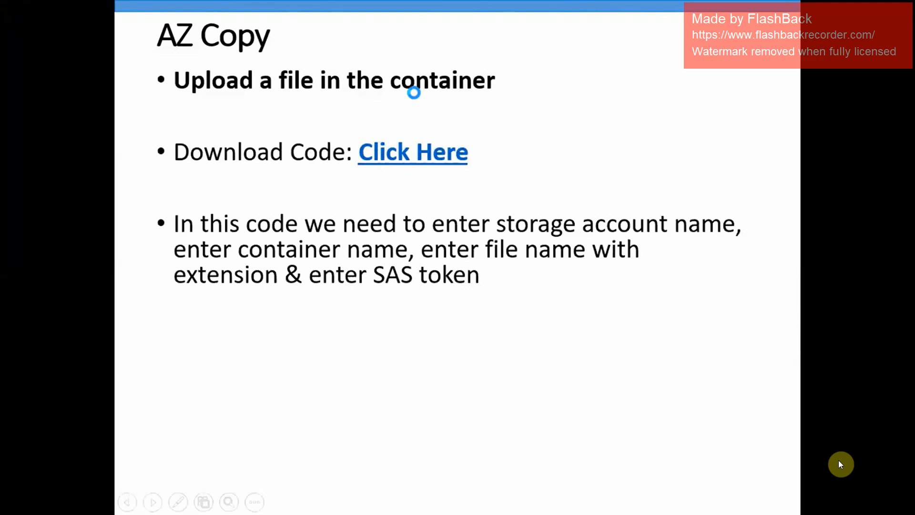
Step: Close the create-container file and append the AZ Copy Upload File.txt template to the notes, saved
left_click(145, 6)
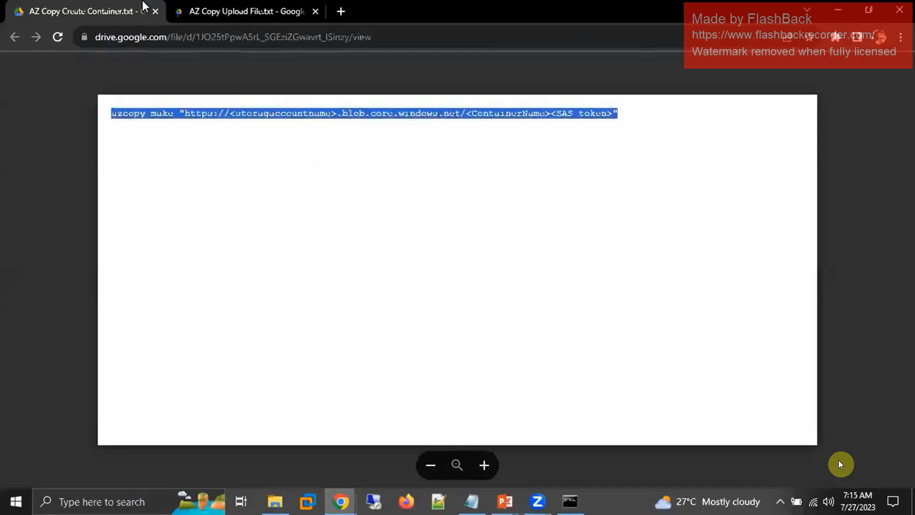
left_click(155, 11)
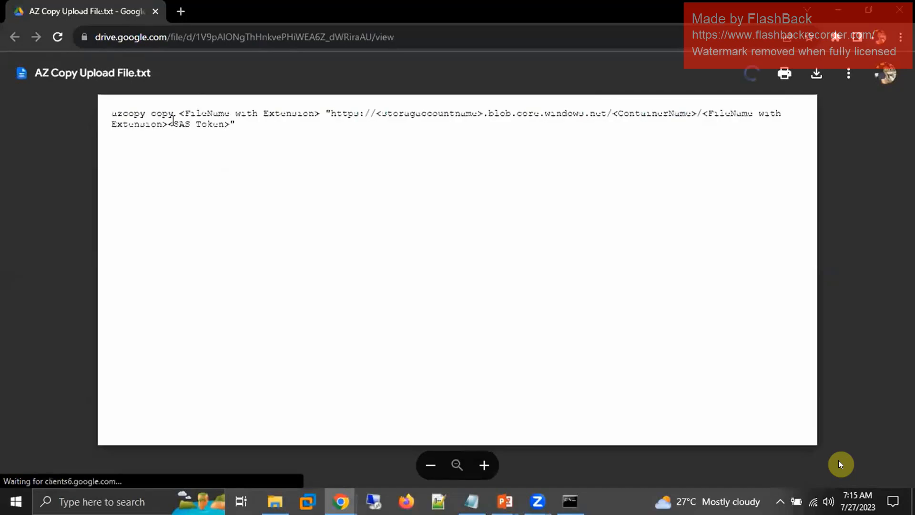
left_click_drag(118, 110, 266, 138)
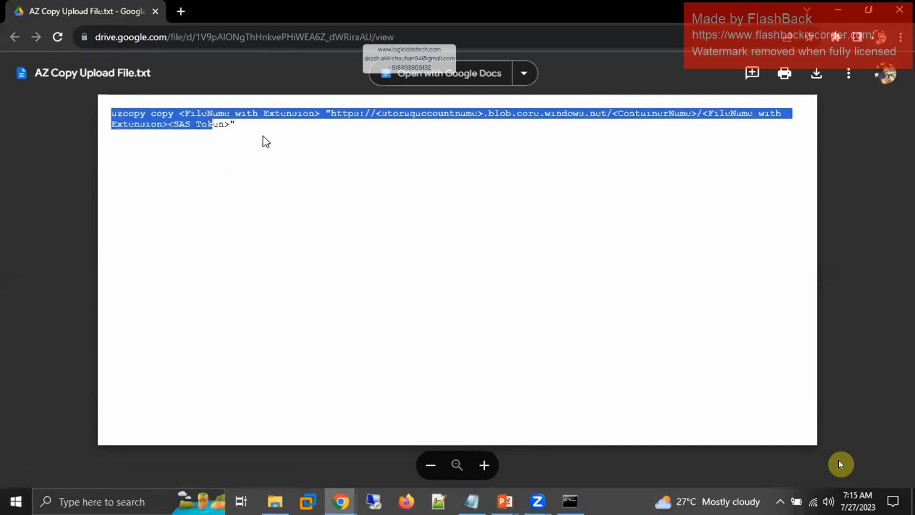
key("alt+Tab")
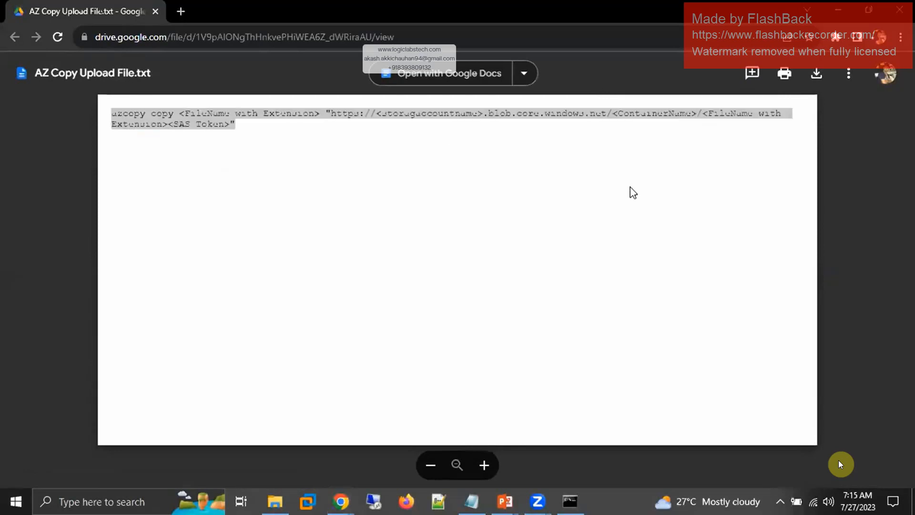
left_click(474, 498)
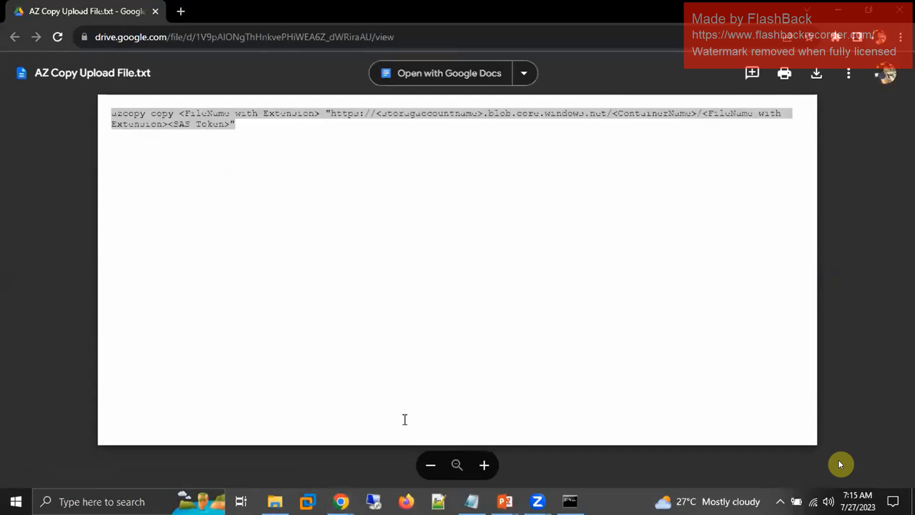
key("End")
key("Return")
key("Return")
type("azcopy copy <FileName with Extension> \"https://<storagaccountname>.blob.core.windows.net/<ContainerName>/<FileName with Extension><SAS Token>\"")
key("ctrl+s")
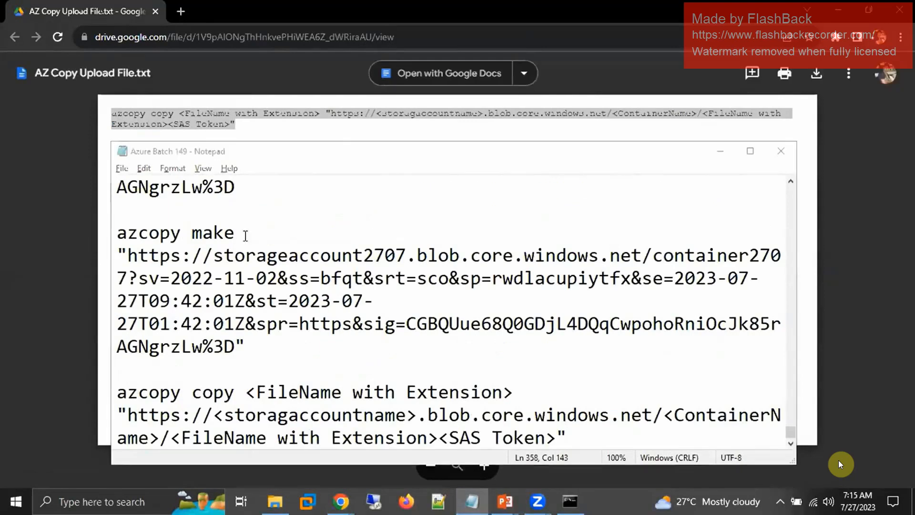
Step: Replace the account-name placeholder in the azcopy copy line with storageaccount2707
left_click_drag(246, 232, 193, 232)
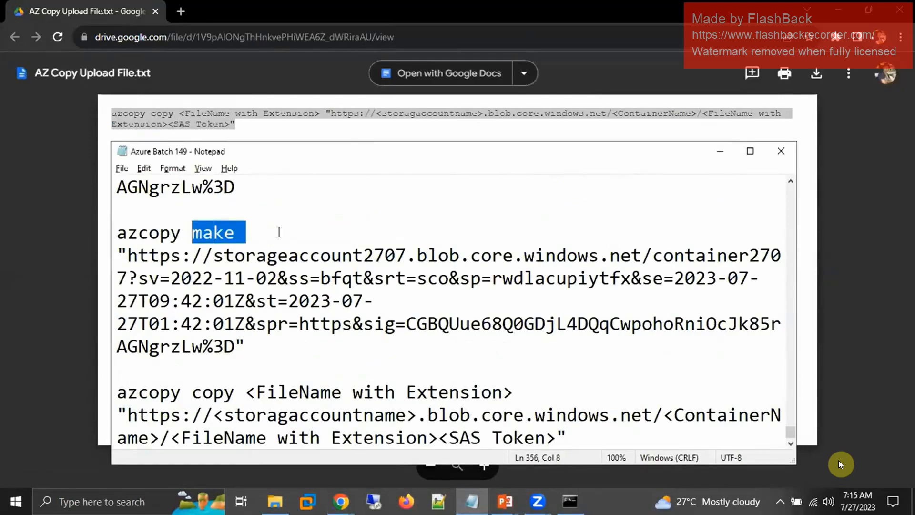
left_click(279, 232)
key("BackSpace")
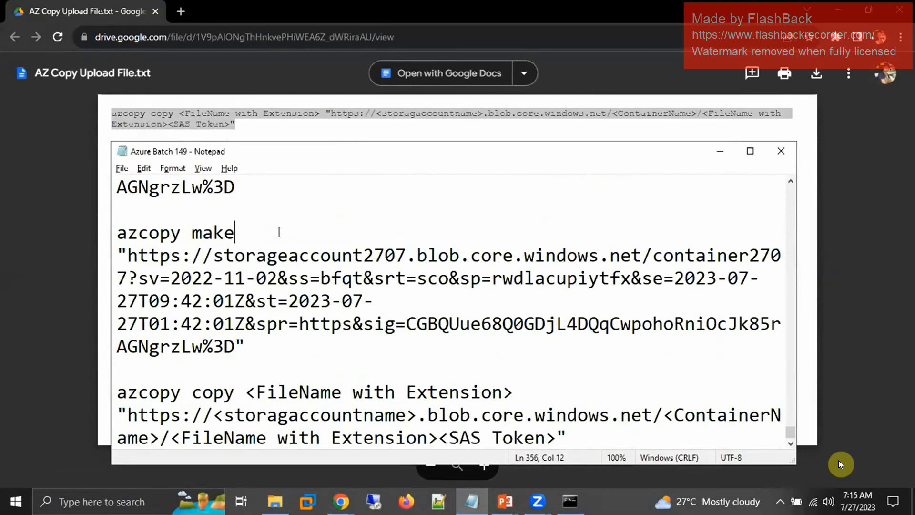
key("ctrl+shift+Left")
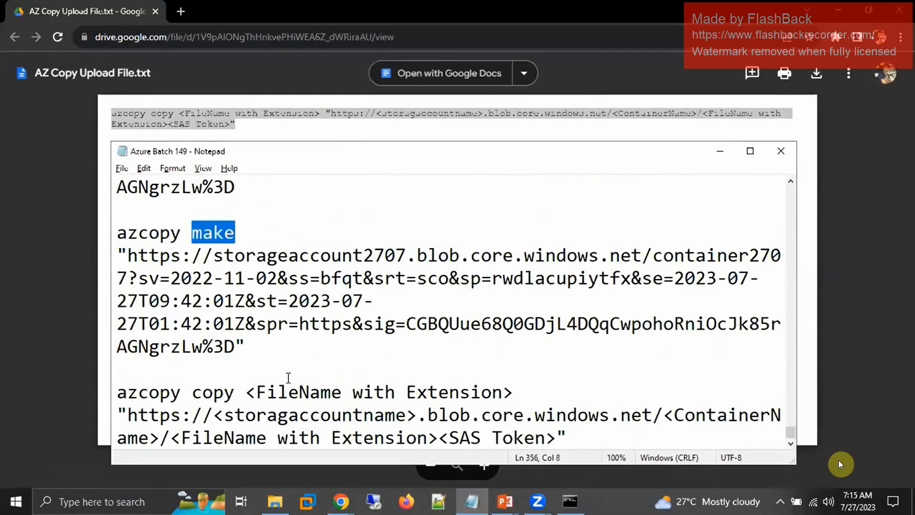
double_click(195, 391)
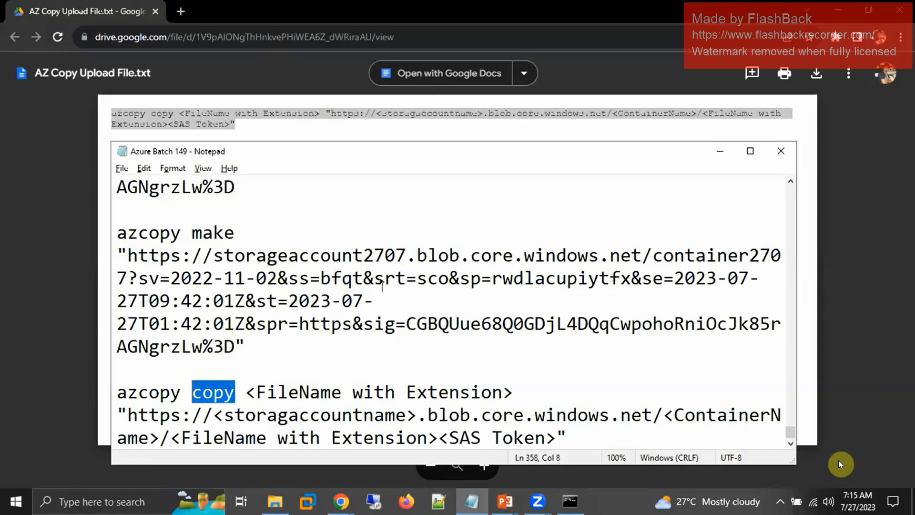
left_click(407, 252)
left_click_drag(407, 252, 192, 255)
key("shift+Right")
key("shift+Right")
key("ctrl+c")
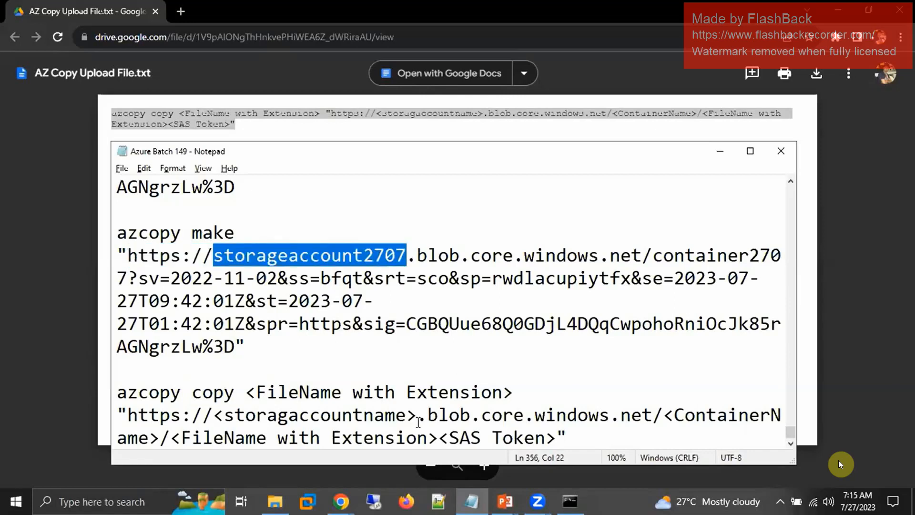
left_click(418, 422)
key("shift+Left")
key("shift+Left")
key("shift+Left")
key("shift+Left")
key("shift+Left")
key("shift+Left")
key("shift+Left")
key("shift+Left")
key("shift+Left")
key("shift+Left")
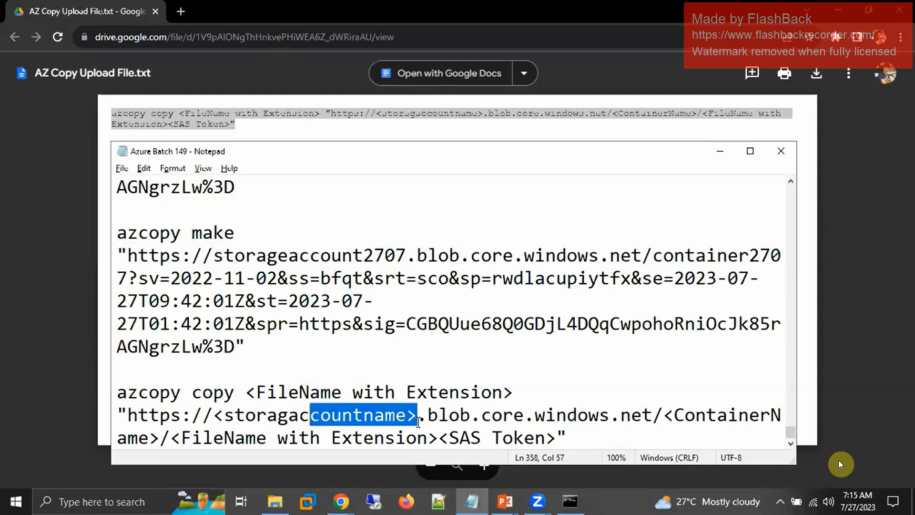
key("shift+Left")
key("shift+Left")
key("shift+Left")
key("shift+Left")
key("shift+Left")
key("shift+Left")
key("shift+Left")
key("shift+Left")
key("shift+Left")
key("ctrl+v")
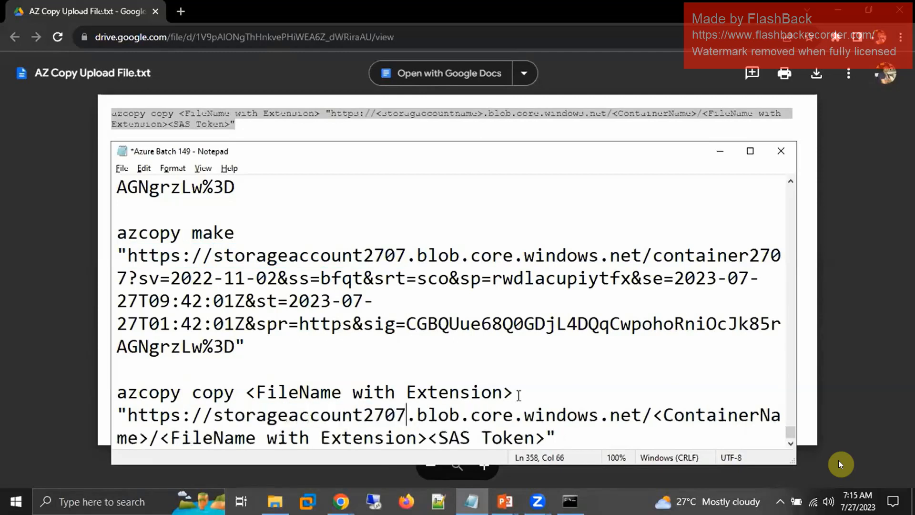
Step: Fill both file-name placeholders with nature.jpg, taking the name from the Batch-149 folder
left_click(519, 394)
key("shift+Left")
key("shift+Left")
key("shift+Left")
key("shift+Left")
key("shift+Left")
key("shift+Left")
key("shift+Left")
key("shift+Left")
key("shift+Left")
key("shift+Left")
key("shift+Left")
key("shift+Left")
key("shift+Left")
key("shift+Left")
key("shift+Left")
key("shift+Left")
key("shift+Left")
key("shift+Left")
key("shift+Left")
key("shift+Left")
key("shift+Left")
key("shift+Left")
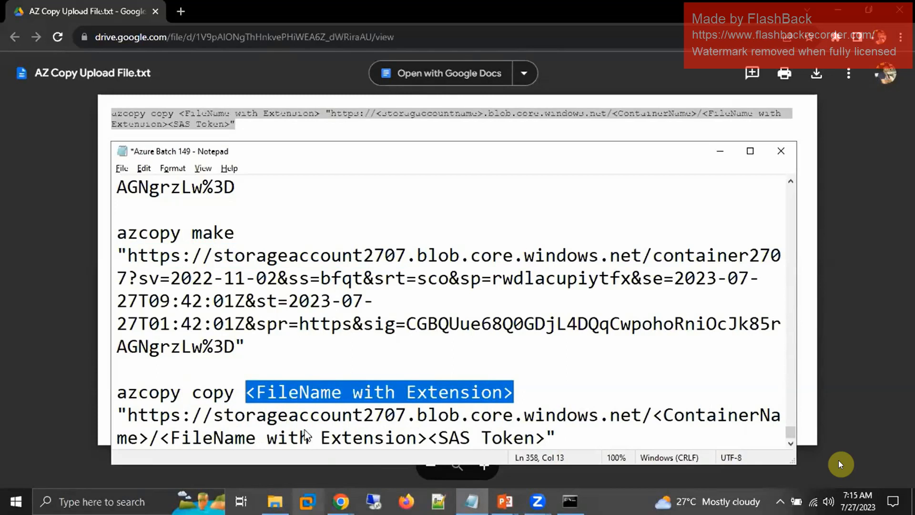
left_click(285, 499)
key("Up")
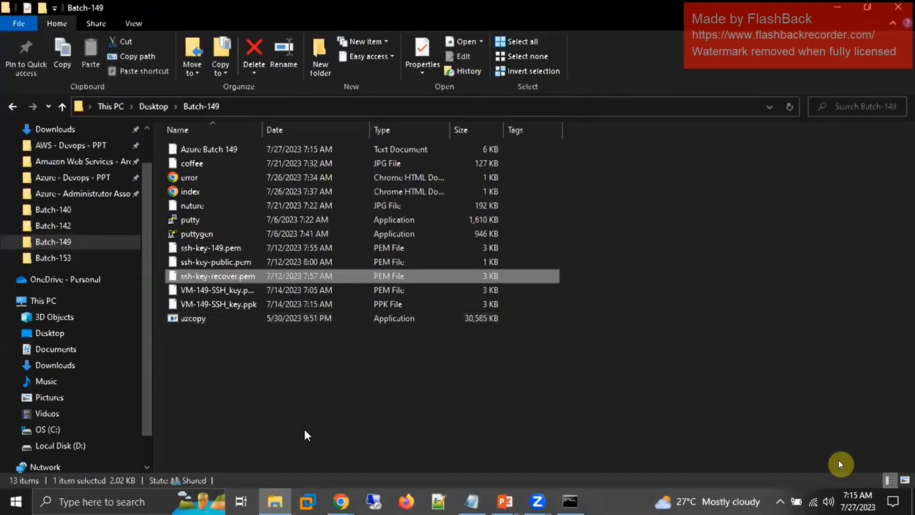
key("n")
key("F2")
key("ctrl+c")
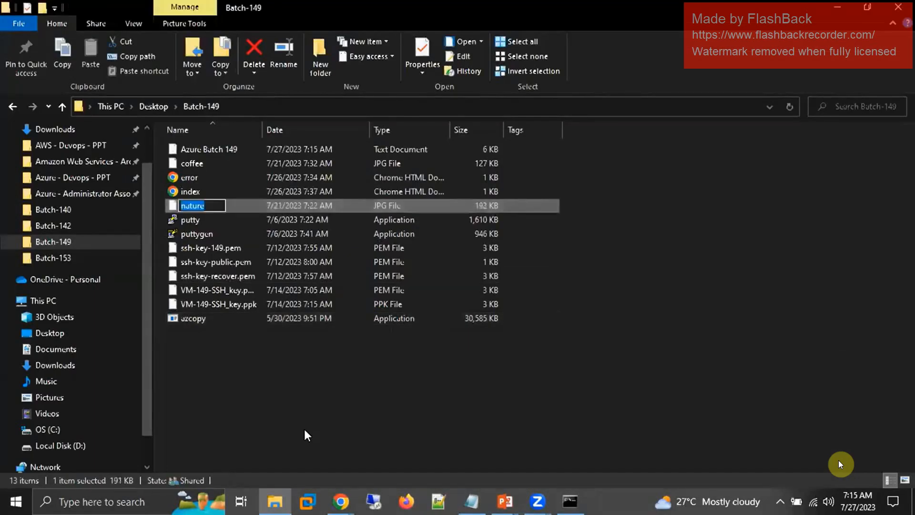
key("alt+Tab")
key("ctrl+v")
type(".")
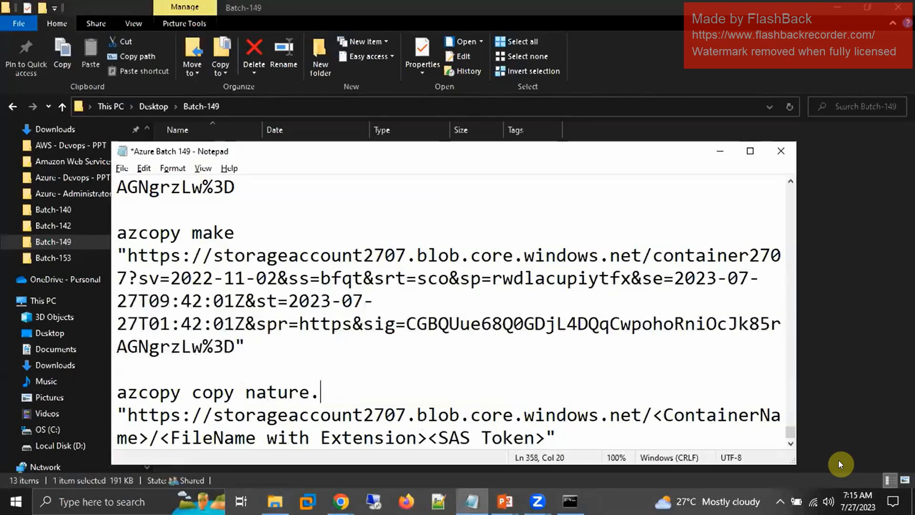
type("jpg")
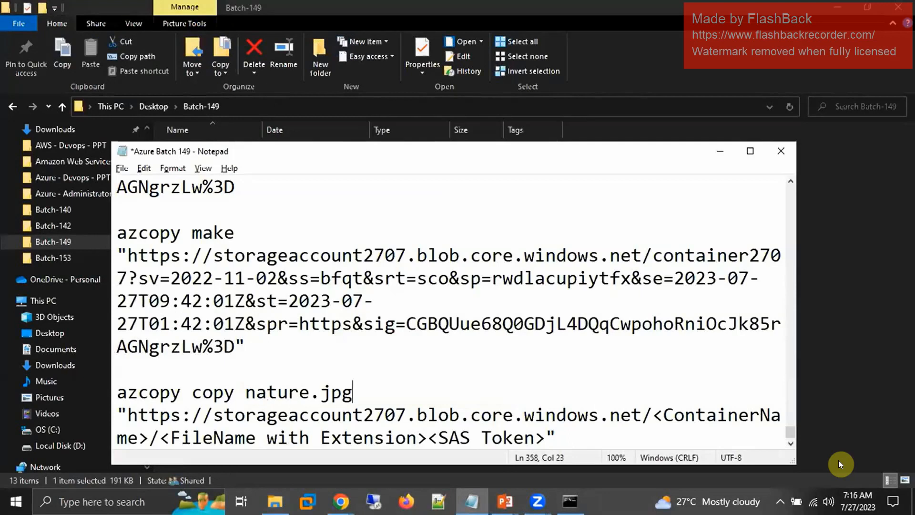
left_click(431, 438)
key("shift+Left")
key("shift+Left")
key("shift+Left")
key("shift+Left")
key("shift+Left")
key("shift+Left")
key("shift+Left")
key("shift+Left")
key("shift+Left")
key("shift+Left")
key("shift+Left")
key("shift+Left")
key("shift+Left")
key("shift+Left")
key("shift+Left")
key("shift+Left")
key("shift+Left")
key("shift+Left")
key("shift+Left")
key("shift+Left")
key("shift+Left")
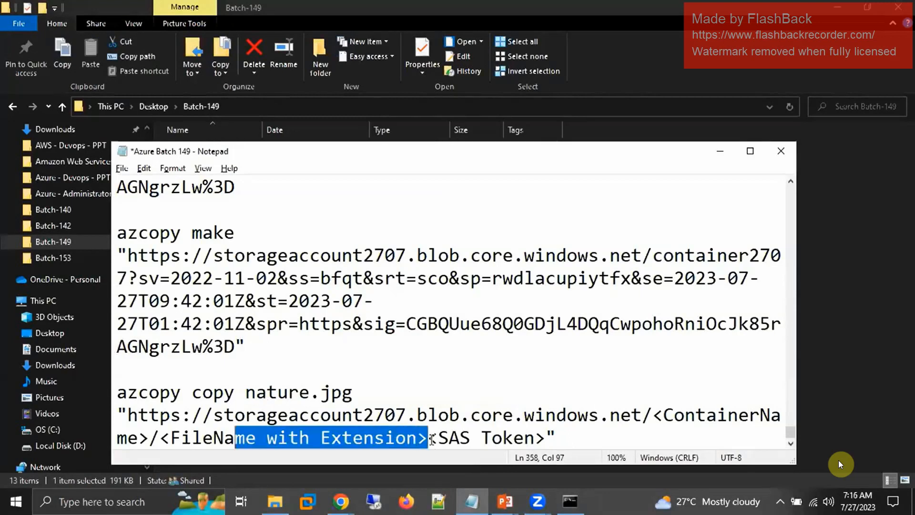
key("ctrl+v")
type(".")
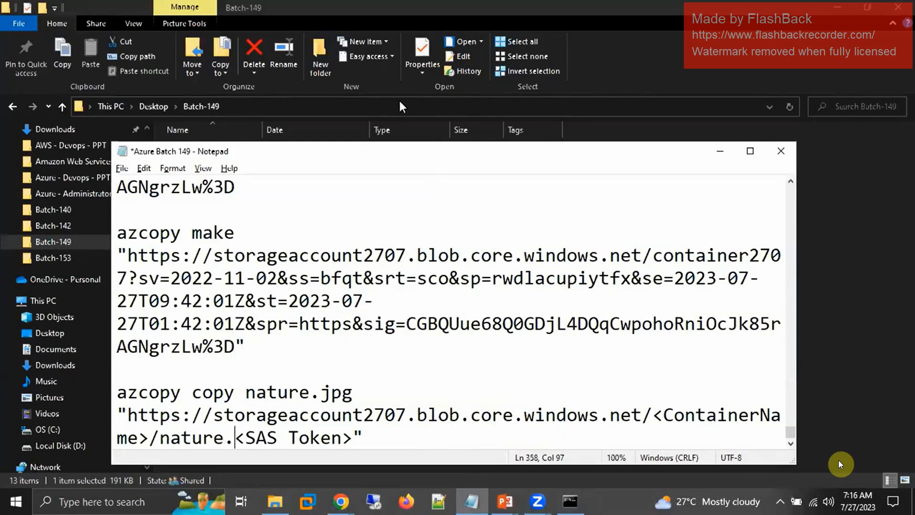
left_click(368, 454)
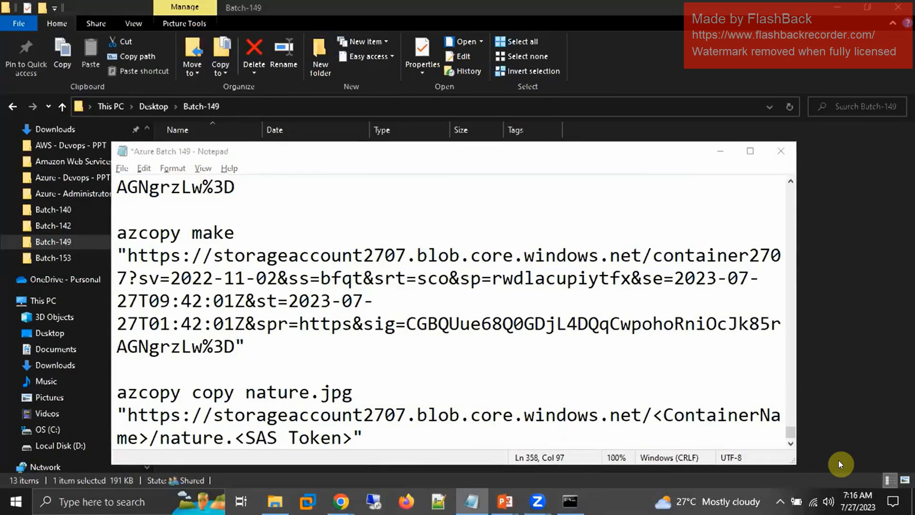
type("jpg")
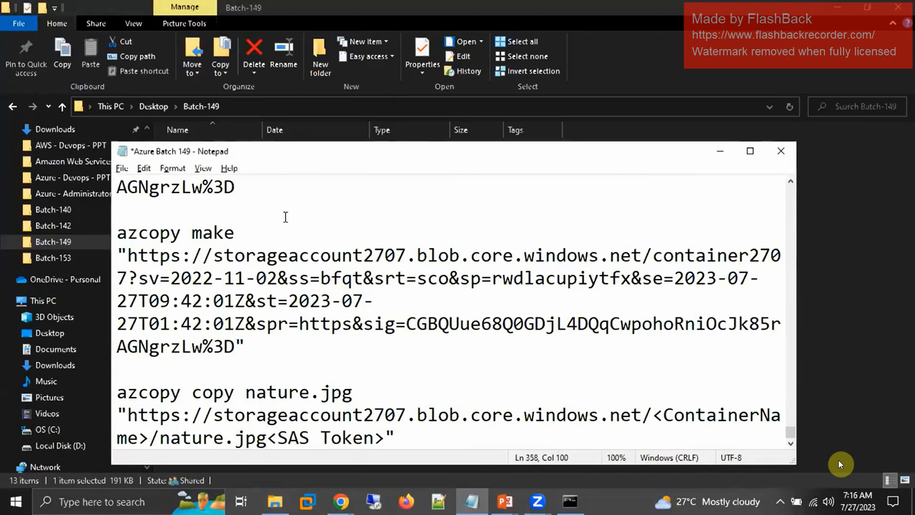
Step: Paste the SAS token over its placeholder and copy the complete azcopy copy command
key("Up")
key("Up")
key("Up")
key("Up")
key("Up")
key("Up")
key("Up")
key("Up")
key("Up")
key("Up")
key("Up")
key("Up")
key("Up")
key("Up")
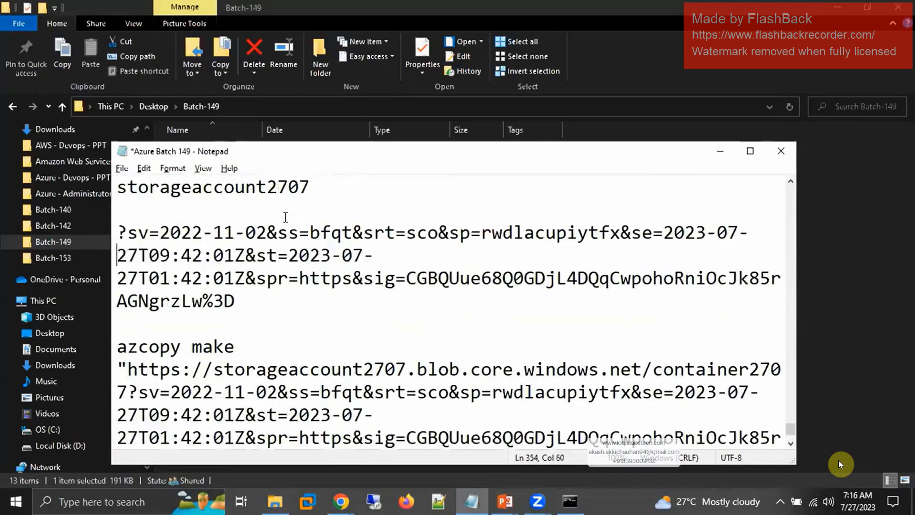
key("Up")
key("shift+Down")
key("shift+Down")
key("shift+Down")
key("shift+Down")
key("ctrl+c")
key("Right")
scroll(362, 417, "down", 2)
left_click(372, 439)
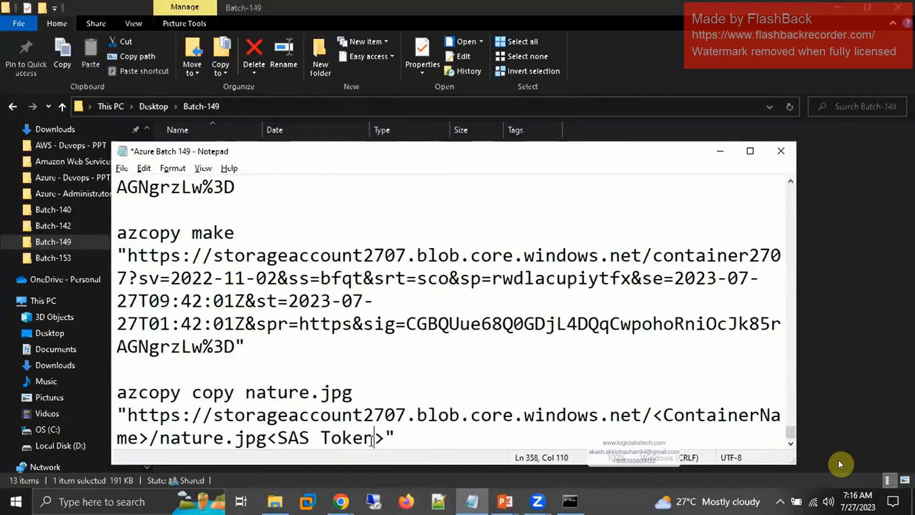
key("Right")
key("shift+Left")
key("shift+Left")
key("shift+Left")
key("shift+Left")
key("shift+Left")
key("shift+Left")
key("shift+Left")
key("shift+Left")
key("shift+Left")
key("shift+Left")
key("shift+Left")
key("ctrl+v")
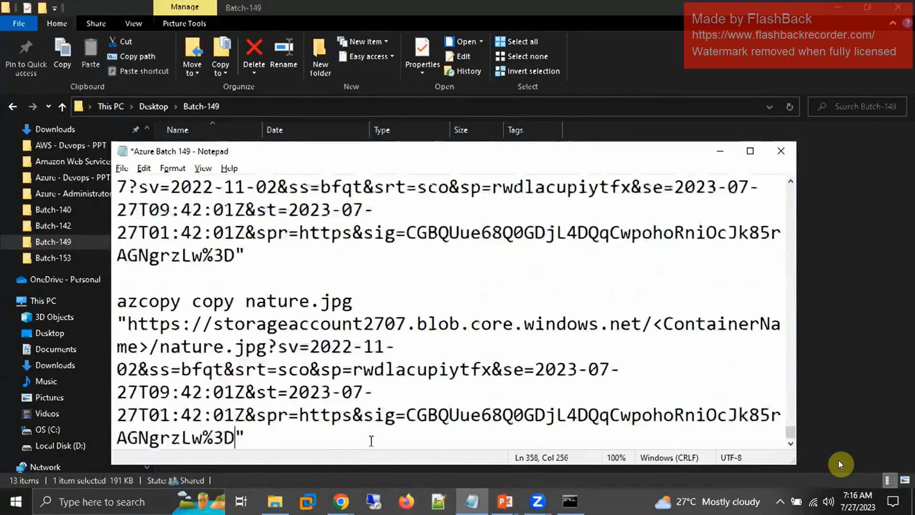
key("Home")
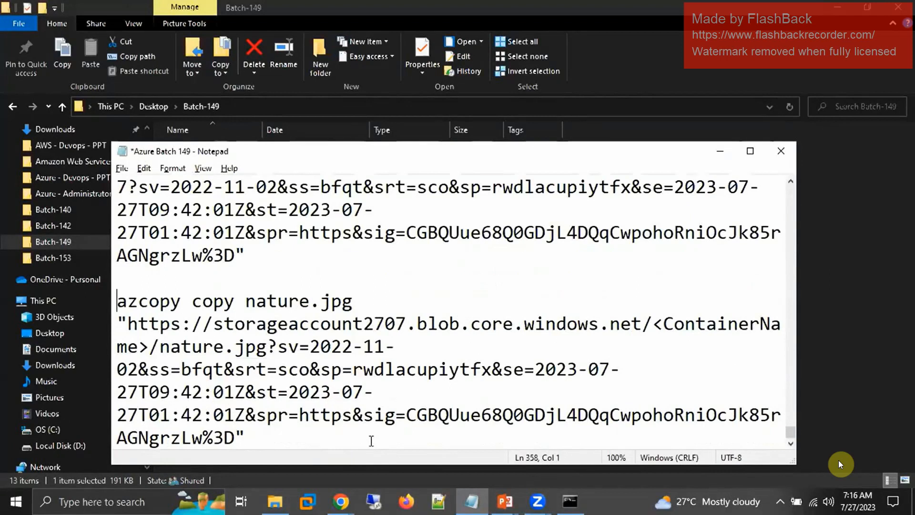
key("shift+Down")
key("shift+Down")
key("shift+Down")
key("shift+Down")
key("shift+Down")
key("shift+Down")
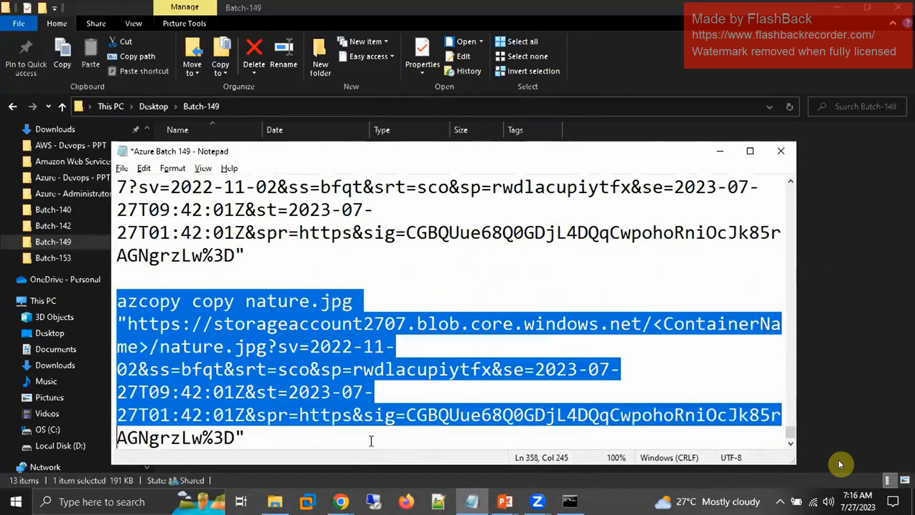
key("shift+End")
key("ctrl+c")
key("alt+Tab")
key("alt+Tab")
key("alt+Tab")
key("alt+Tab")
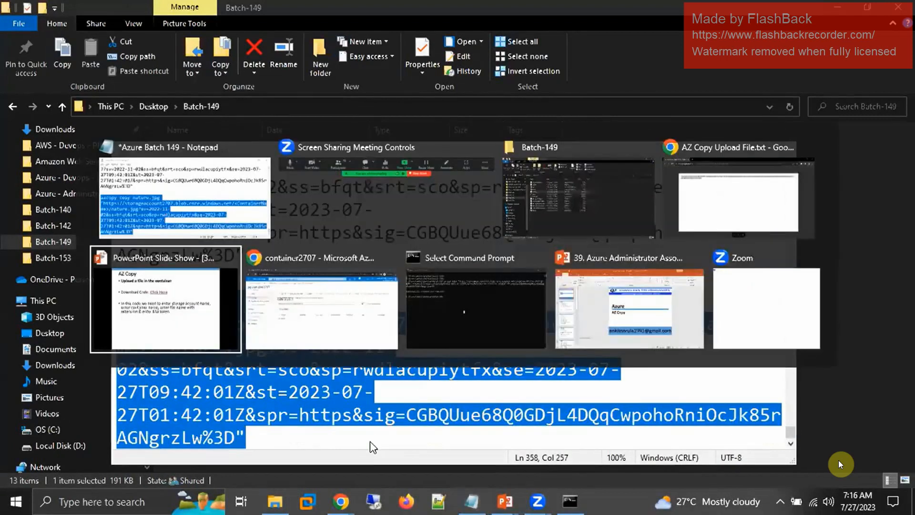
Step: Run the azcopy copy nature.jpg command in Command Prompt; the job ends with status Failed
key("alt+Tab")
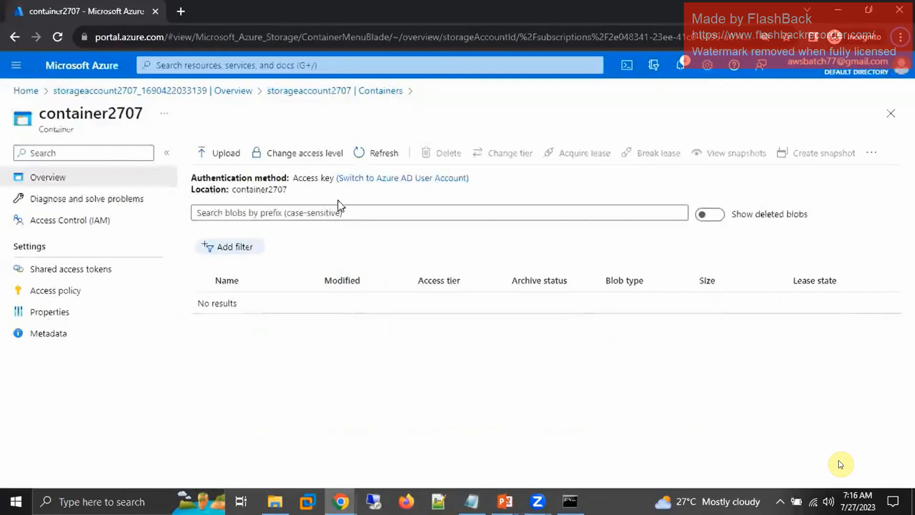
key("alt+Tab")
key("alt+Tab")
key("alt+Tab")
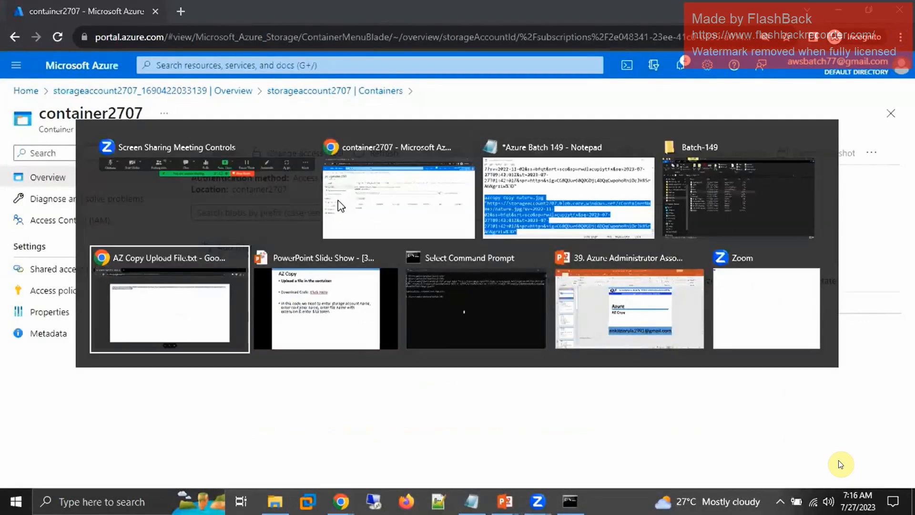
key("alt+Tab")
key("alt+Tab")
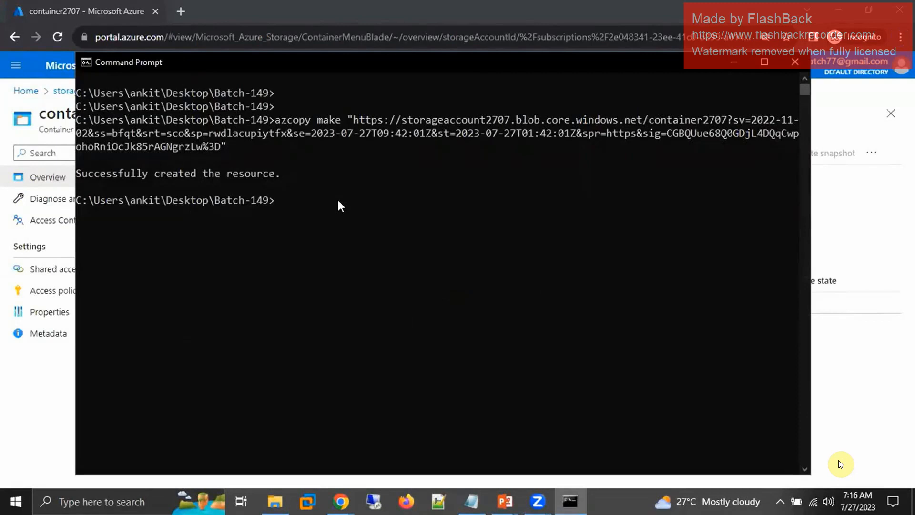
key("alt+Tab")
key("alt+Tab")
key("ctrl+v")
key("Return")
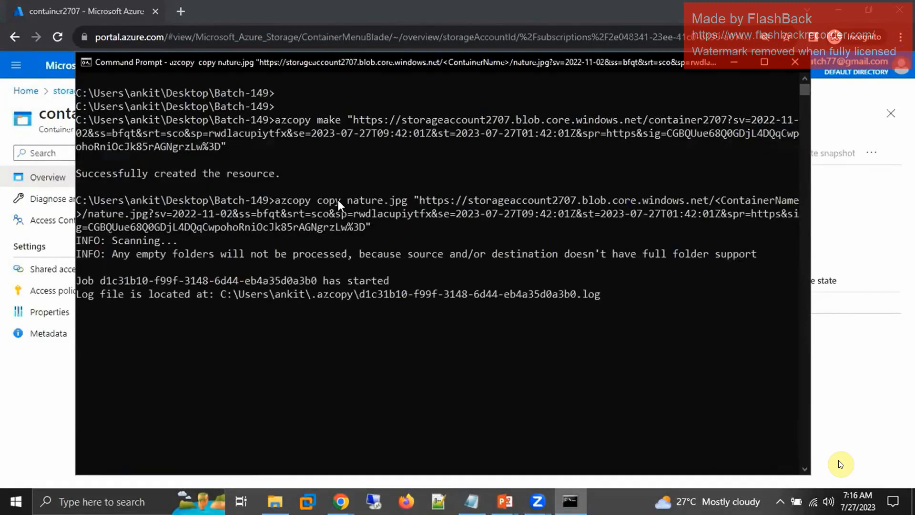
left_click(308, 393)
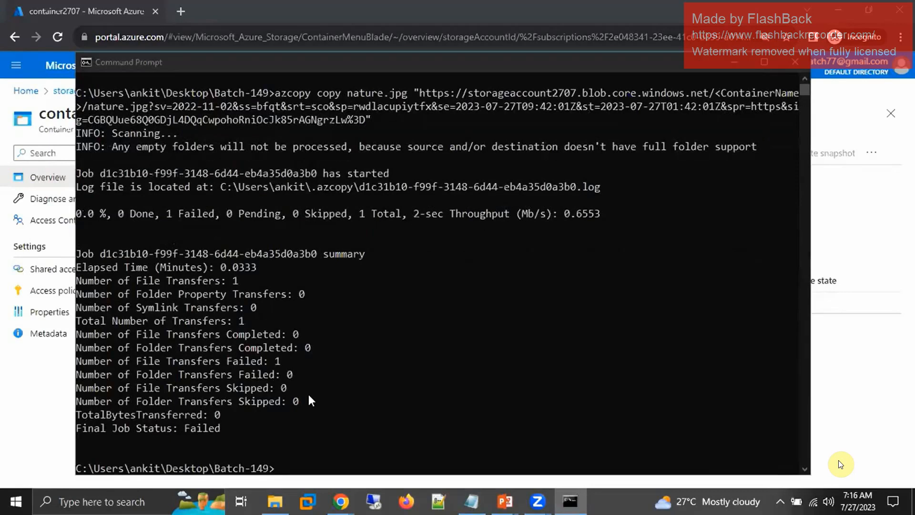
Step: Refresh container2707 in the Azure portal, confirming it still holds no blobs
key("alt+Tab")
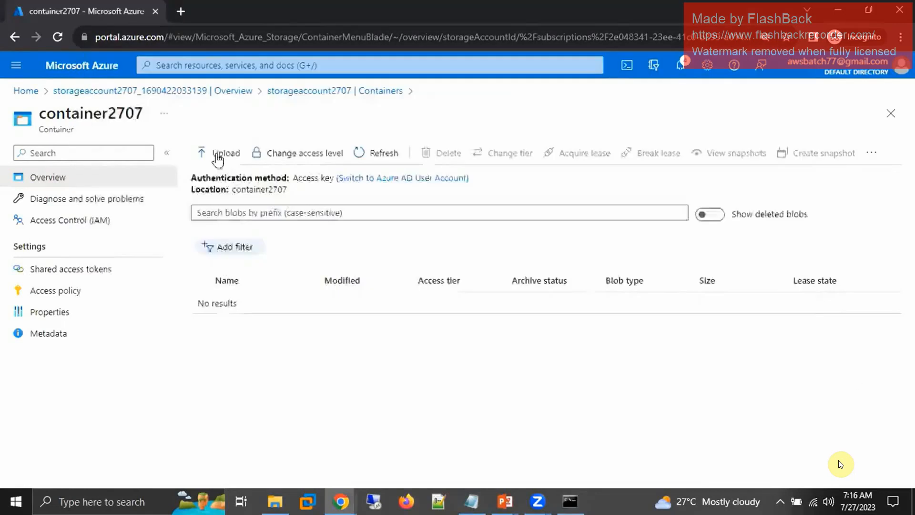
left_click(381, 153)
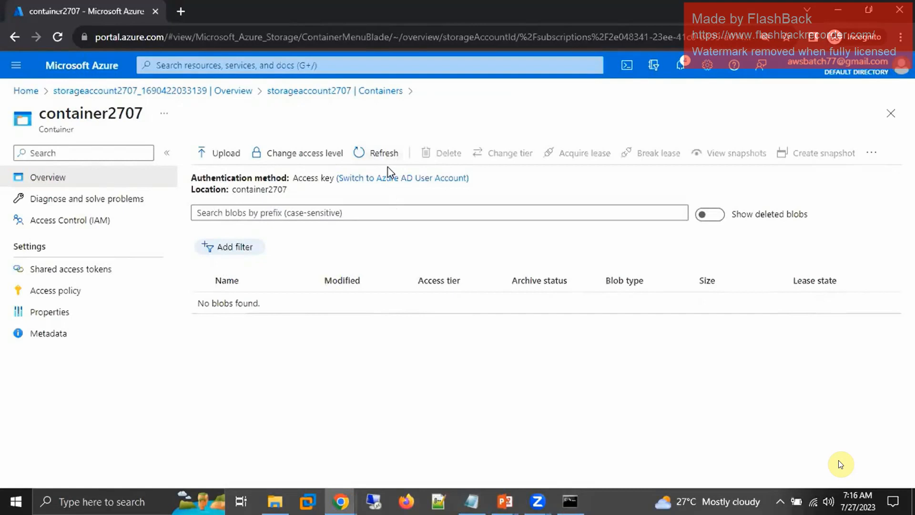
key("alt+Tab")
key("alt+Tab")
key("alt+Tab")
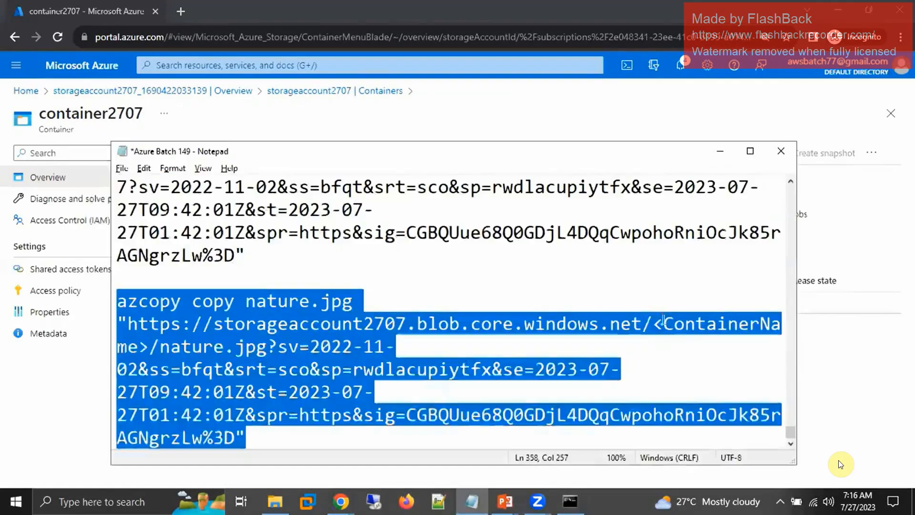
Step: Copy container2707 from the make URL over the <ContainerName> placeholder and delete the leftover >
left_click(663, 318)
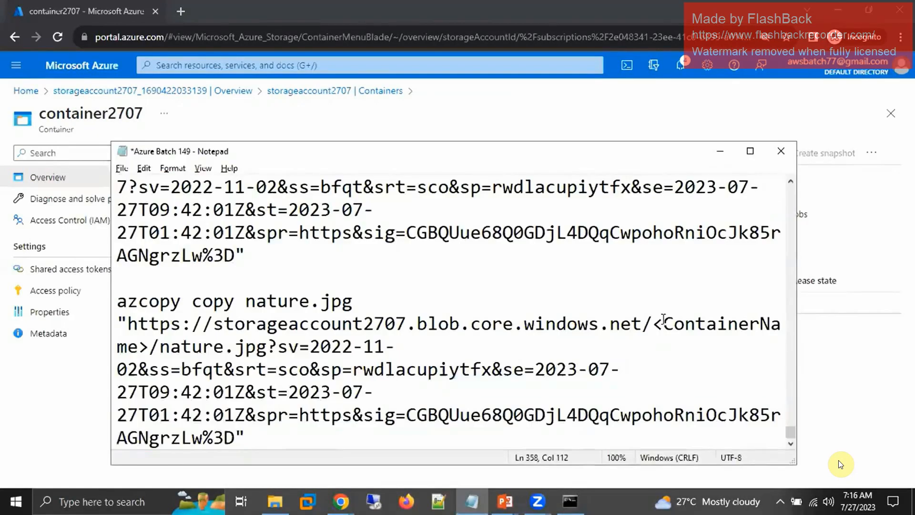
double_click(663, 318)
double_click(628, 215)
key("Up")
key("Up")
key("Up")
key("Down")
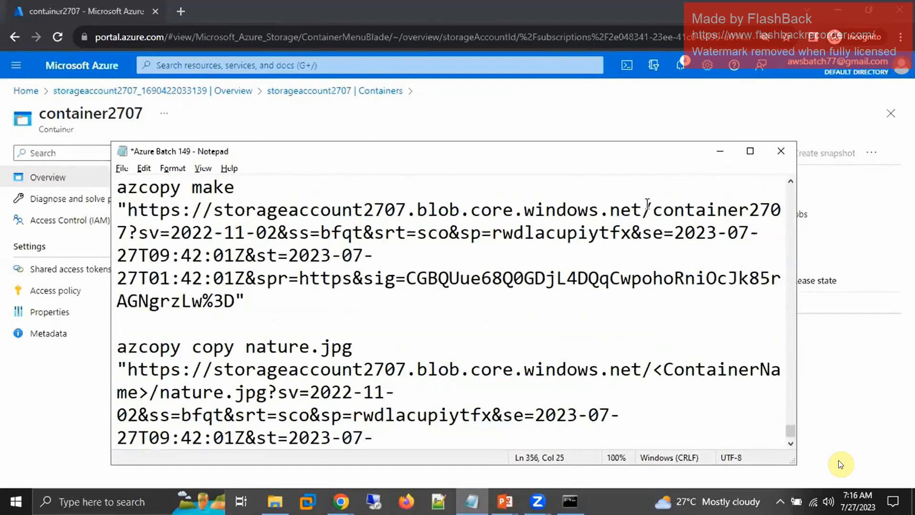
left_click(648, 204)
key("shift+Right")
key("shift+Right")
key("shift+Right")
key("shift+Right")
key("shift+Right")
key("shift+Right")
key("shift+Right")
key("shift+Right")
key("shift+Right")
key("shift+Right")
key("shift+Right")
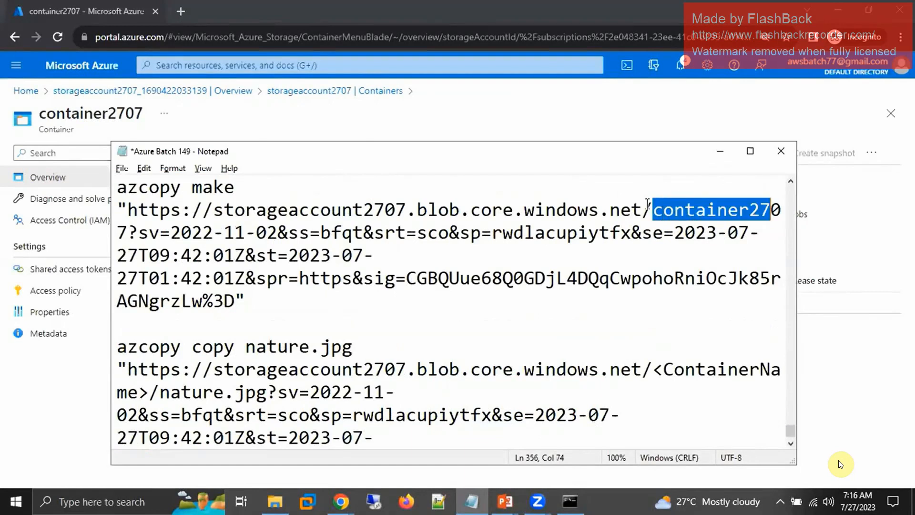
key("shift+Right")
key("shift+Right")
key("ctrl+c")
left_click(666, 374)
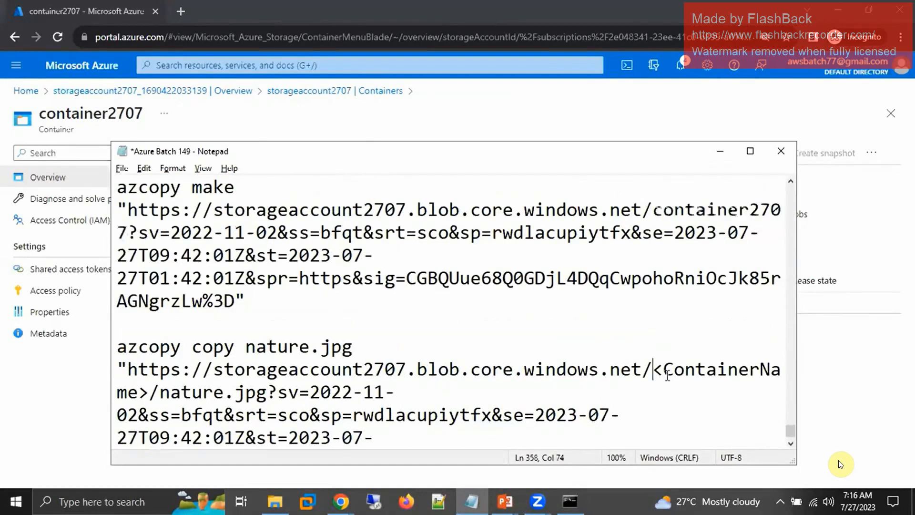
key("shift+Right")
key("shift+Right")
key("shift+Right")
key("shift+Right")
key("shift+Right")
key("shift+Right")
key("shift+Right")
key("shift+Right")
key("shift+Right")
key("shift+Right")
key("shift+Right")
key("shift+Right")
key("shift+Right")
key("shift+Right")
key("ctrl+v")
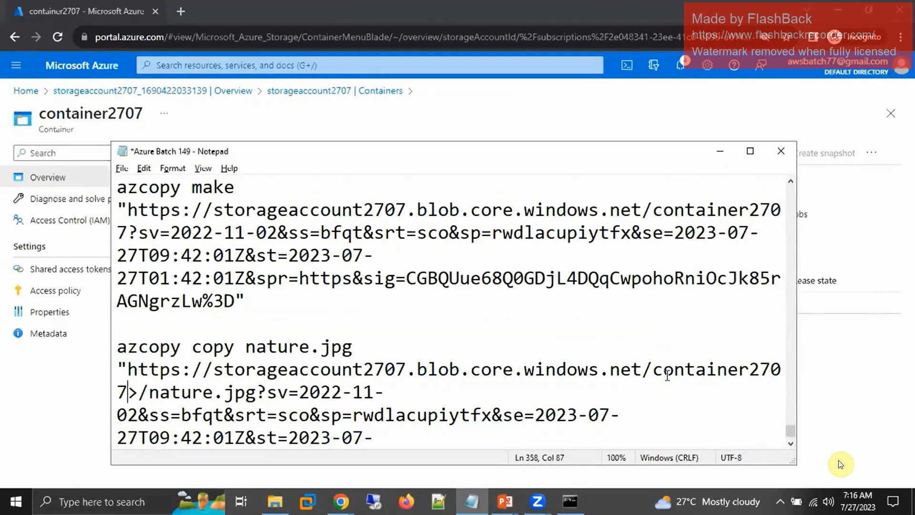
key("shift+Right")
key("Delete")
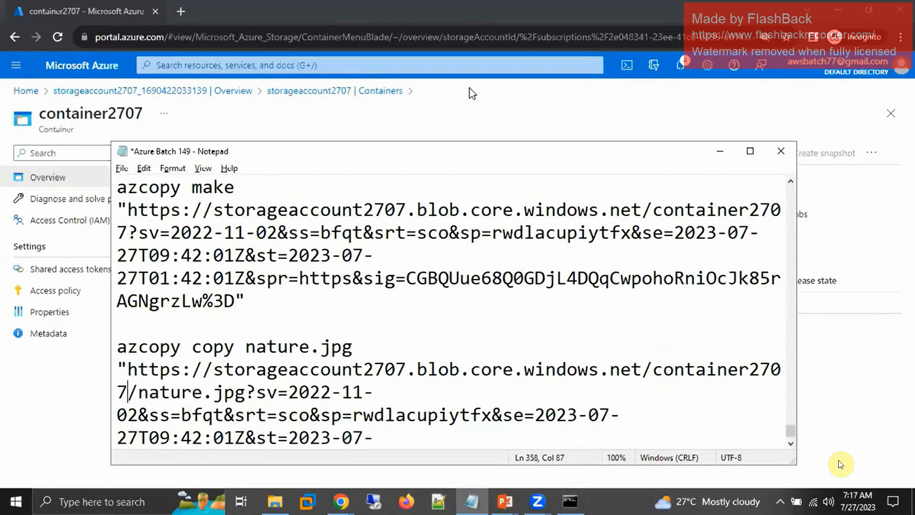
Step: Select and copy the full azcopy copy nature.jpg command for another upload attempt
left_click(213, 367)
key("Up")
key("Up")
key("Up")
key("Down")
key("Down")
key("shift+End")
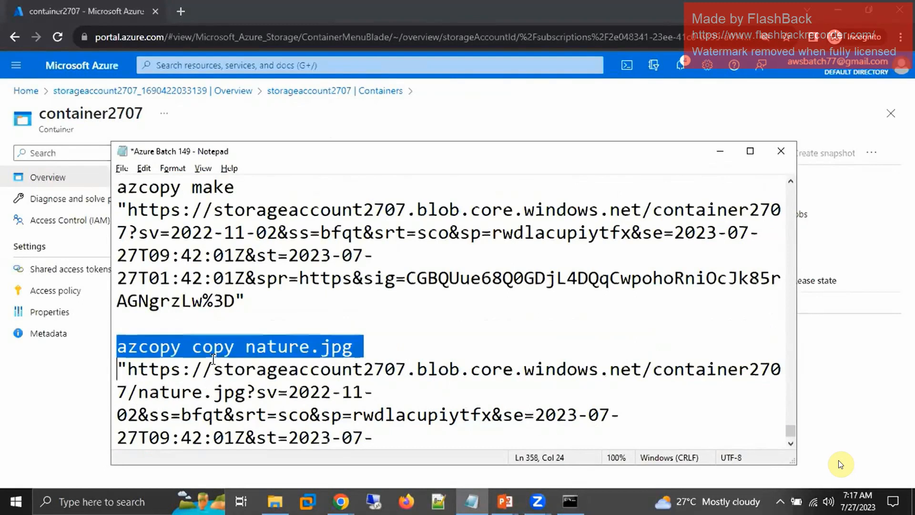
key("shift+Down")
key("shift+Down")
key("shift+Down")
key("shift+Down")
key("shift+Down")
key("shift+End")
key("ctrl+c")
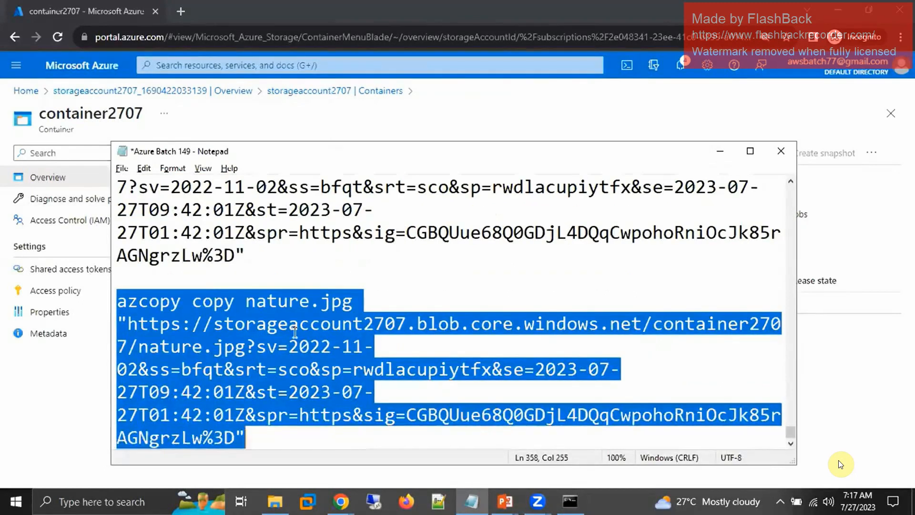
key("alt+Tab")
key("alt+Tab")
key("alt+Tab")
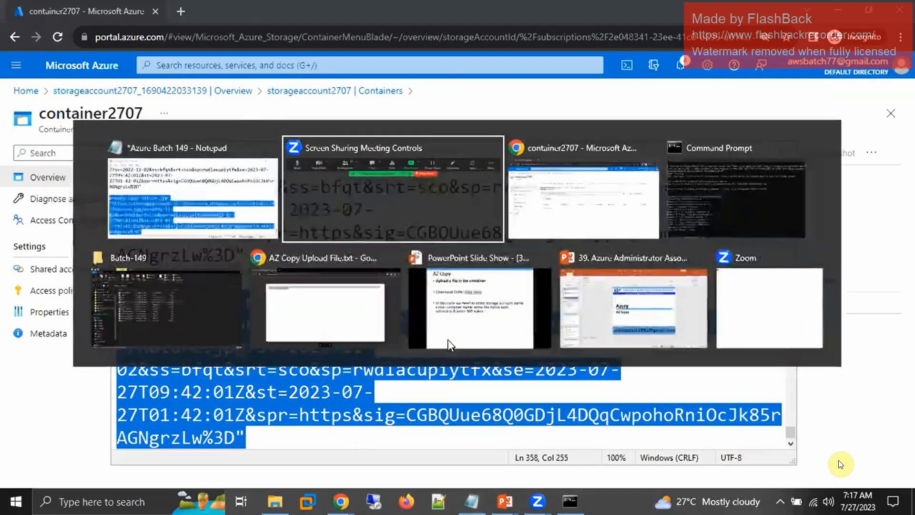
Step: Clear the console and run the pasted azcopy command that uploads nature.jpg
type("cls")
key("Return")
key("Return")
key("ctrl+v")
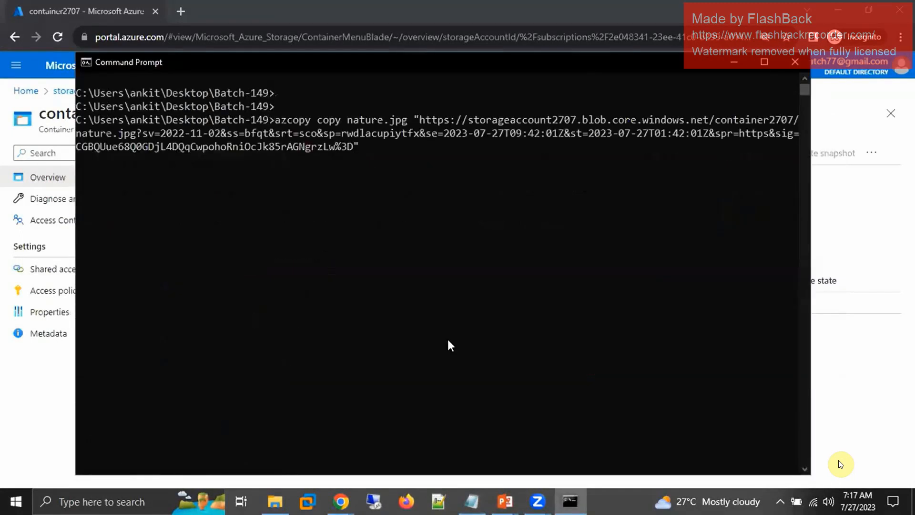
key("Return")
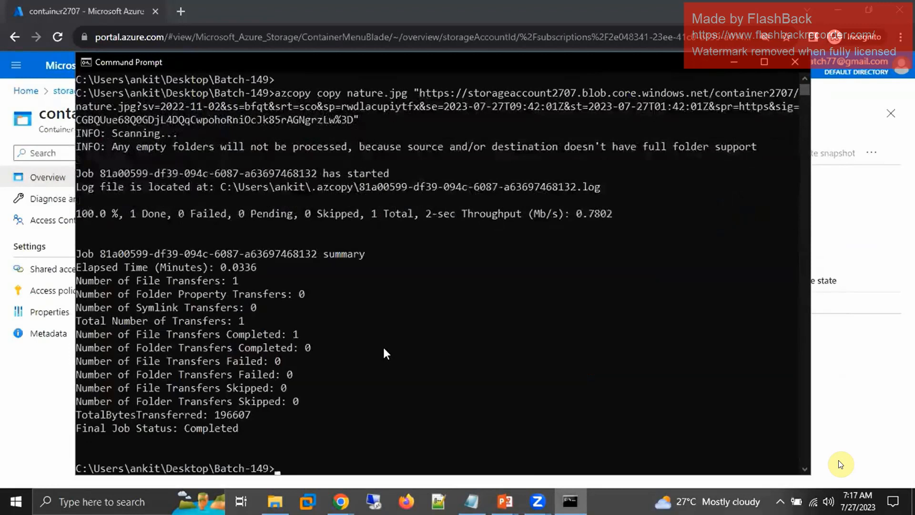
Step: Refresh the portal and reopen storageaccount2707's container2707, which now lists nature.jpg (192 KiB)
key("alt+Tab")
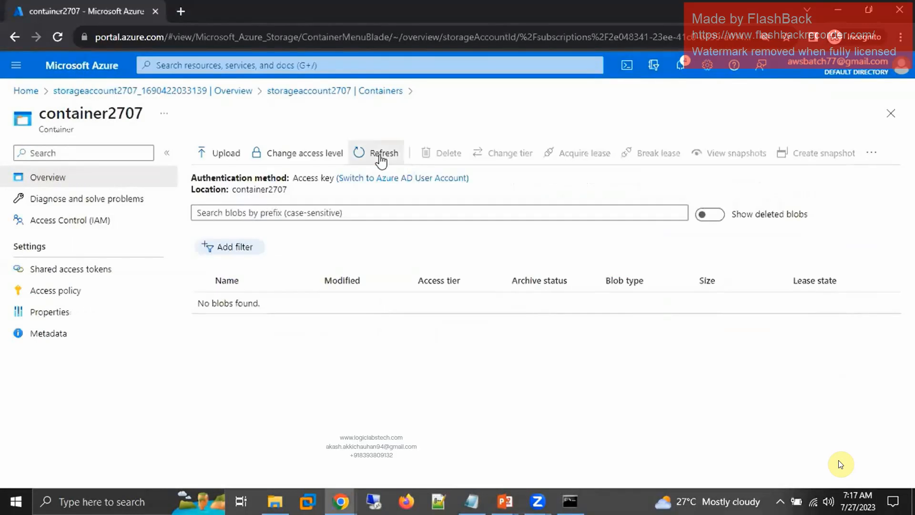
left_click(381, 159)
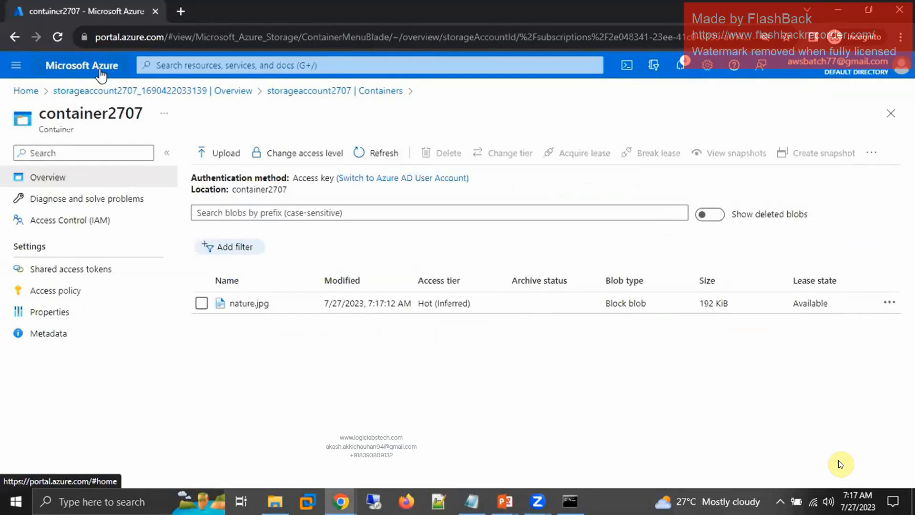
left_click(206, 143)
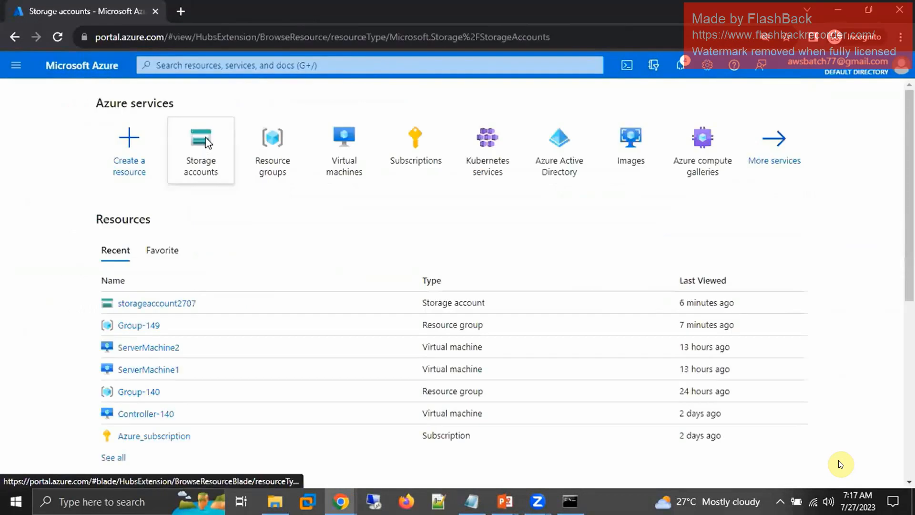
left_click(88, 261)
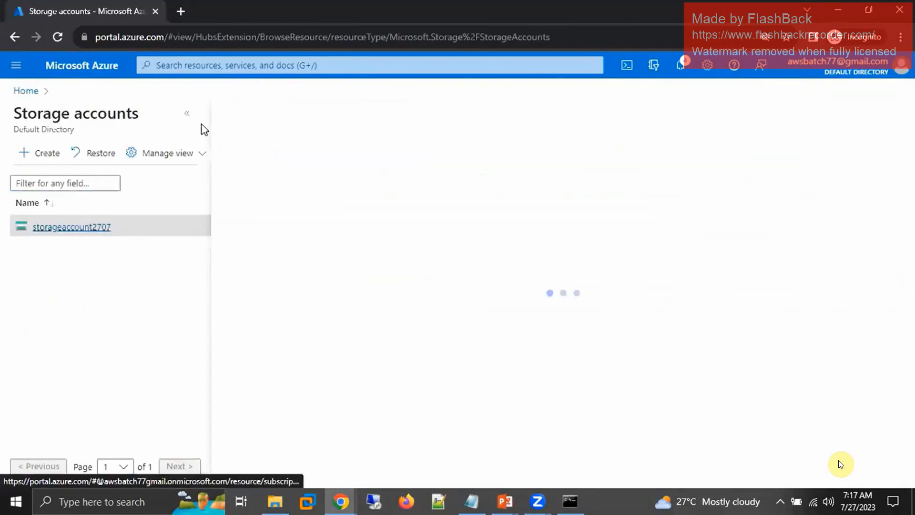
left_click(87, 401)
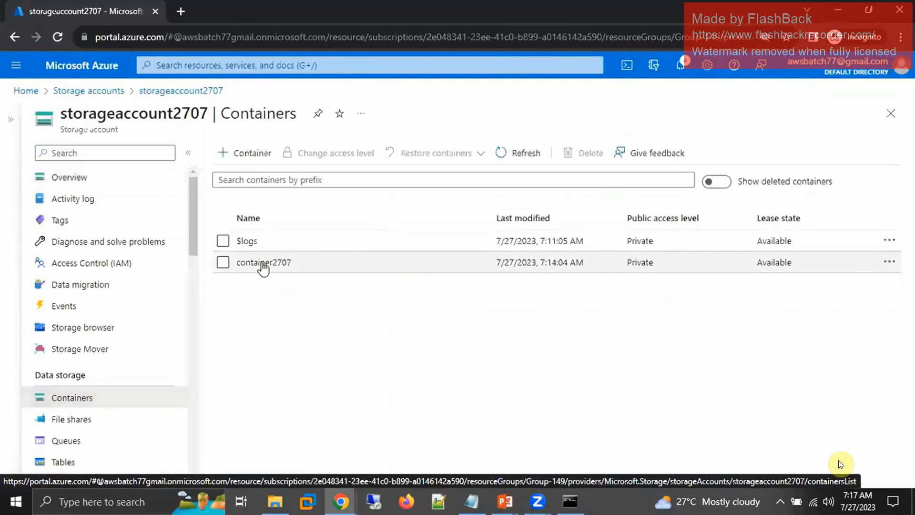
left_click(262, 266)
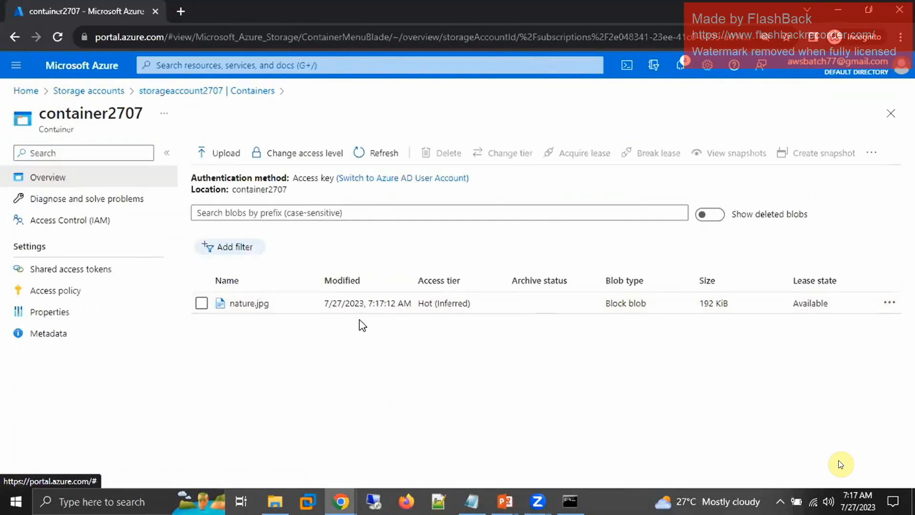
key("Tab")
key("alt+Tab")
key("alt+Tab")
key("alt+Tab")
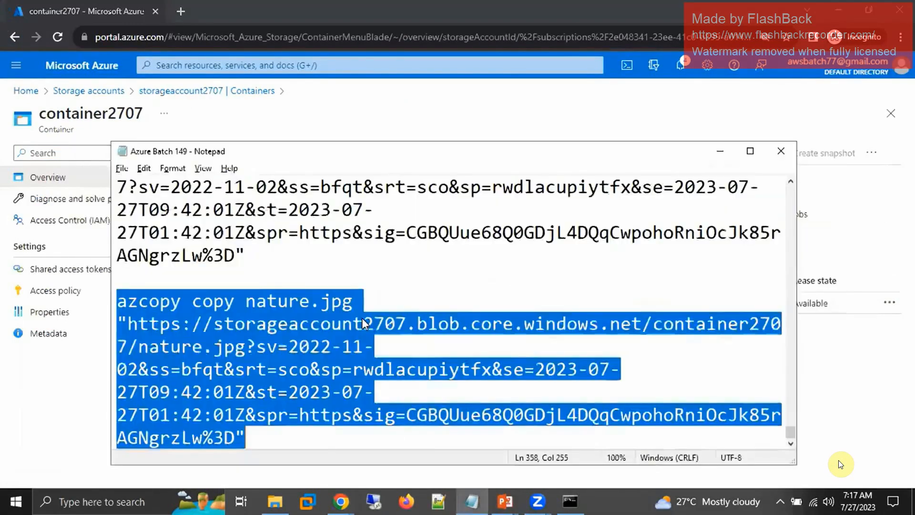
Step: Advance the AZ Copy slide show to the next slide
key("alt+Tab")
key("alt+Tab")
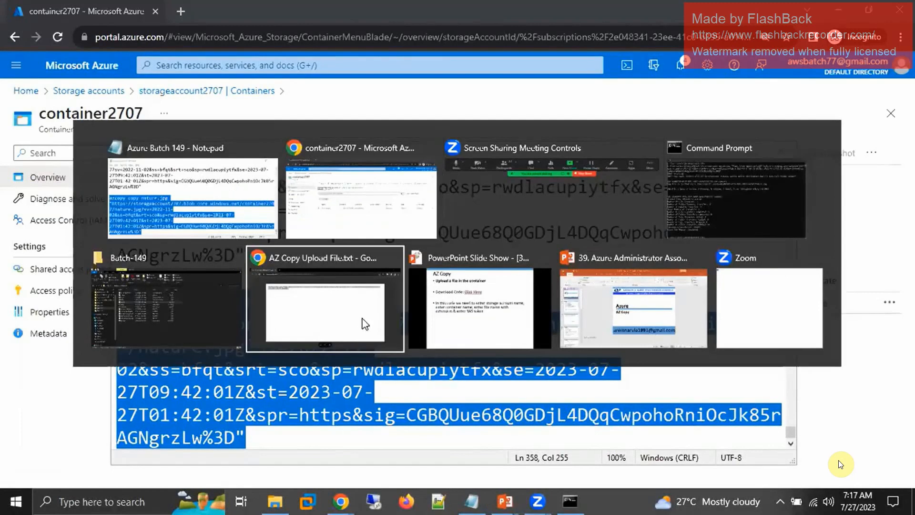
key("alt+Tab")
key("alt+Tab")
key("alt+Tab")
key("alt+Tab")
key("alt+Tab")
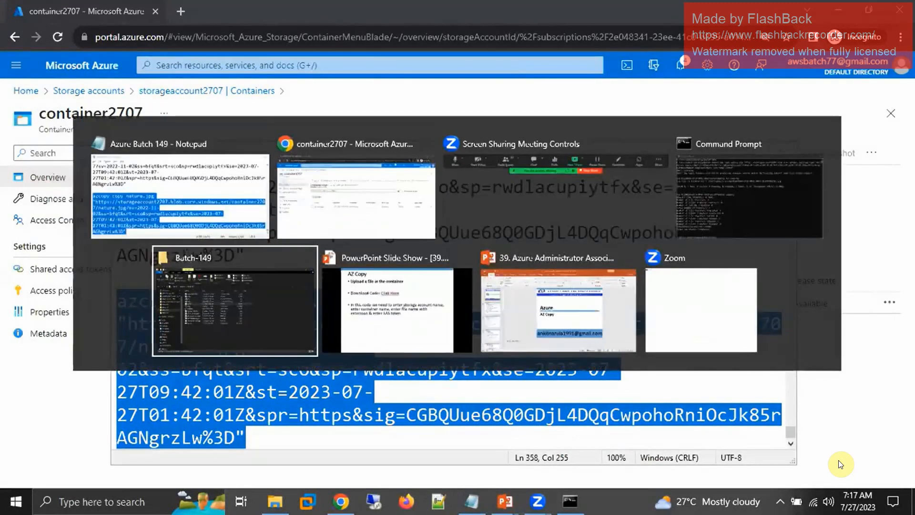
key("Right")
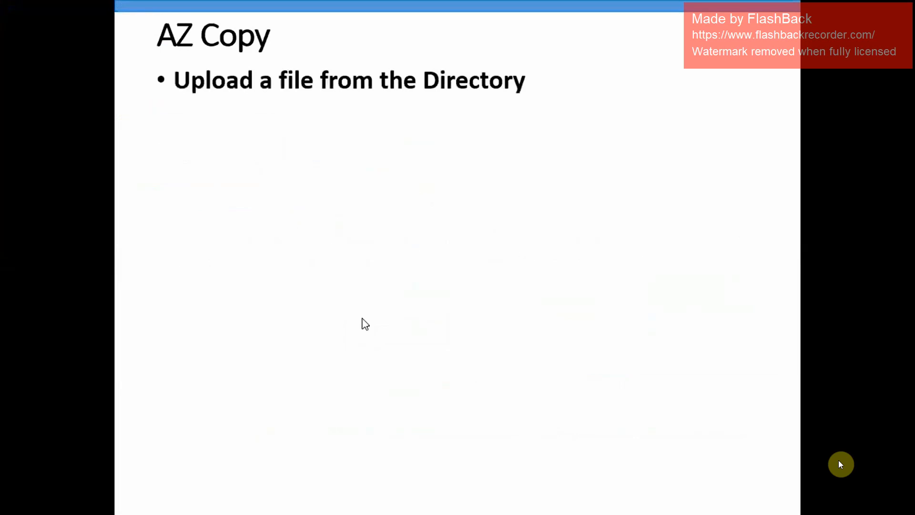
Step: In Command Prompt, highlight the Batch-149 working folder path at the prompt
key("alt+Tab")
key("Tab")
key("Tab")
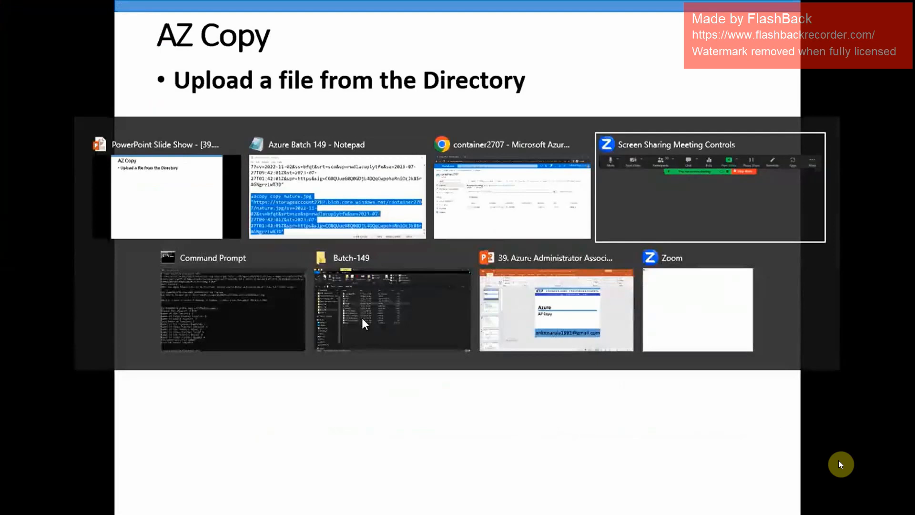
key("Tab")
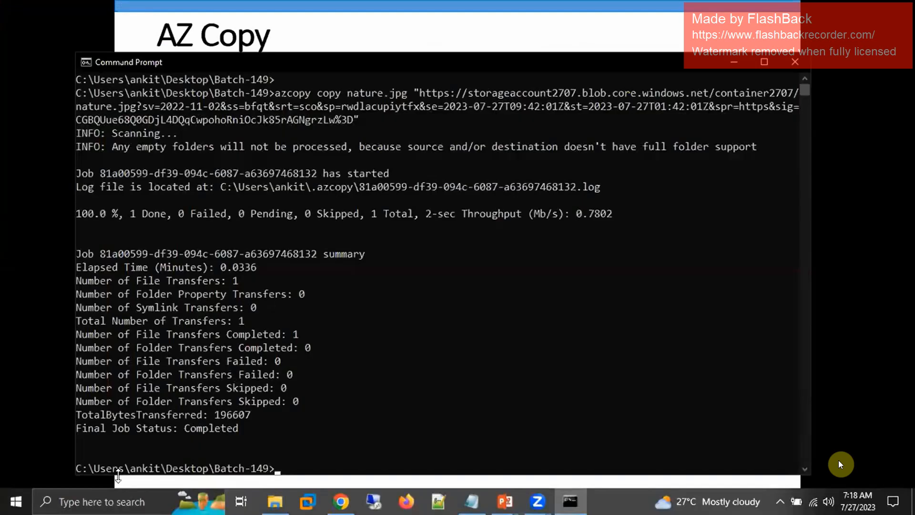
left_click_drag(76, 470, 278, 471)
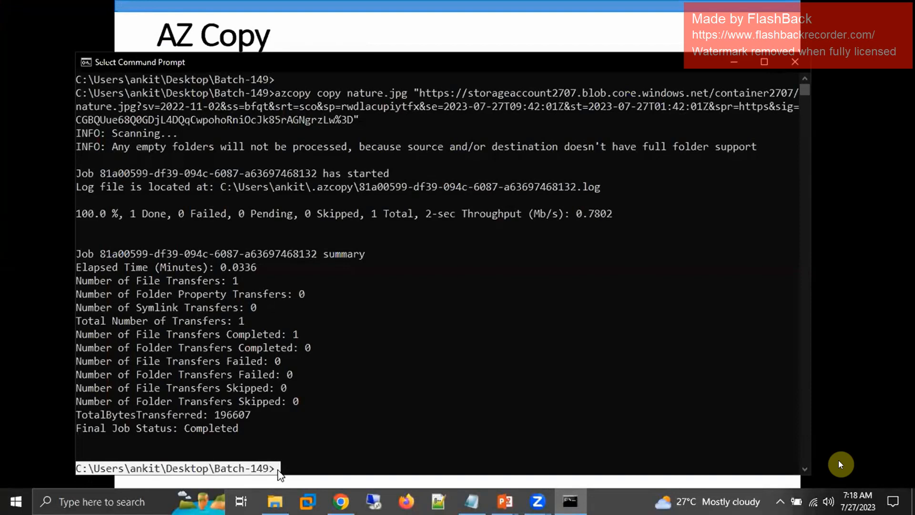
left_click(279, 473)
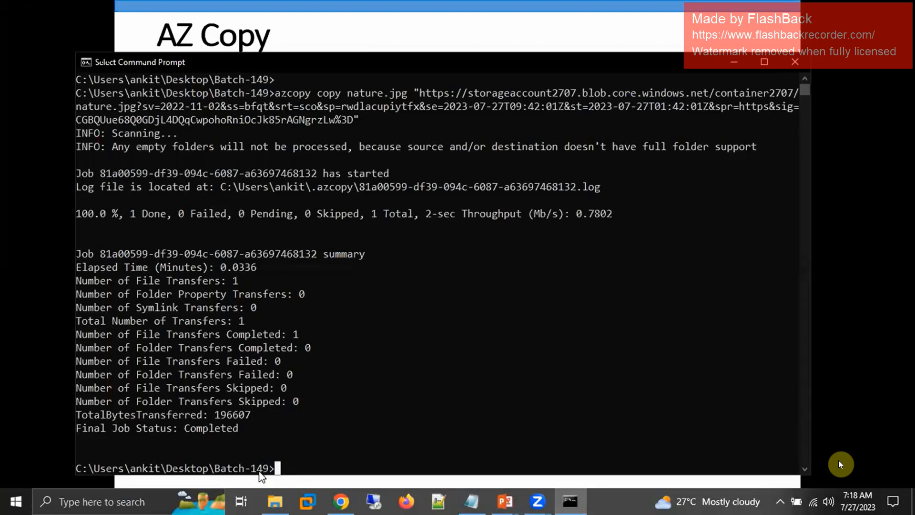
right_click(275, 466)
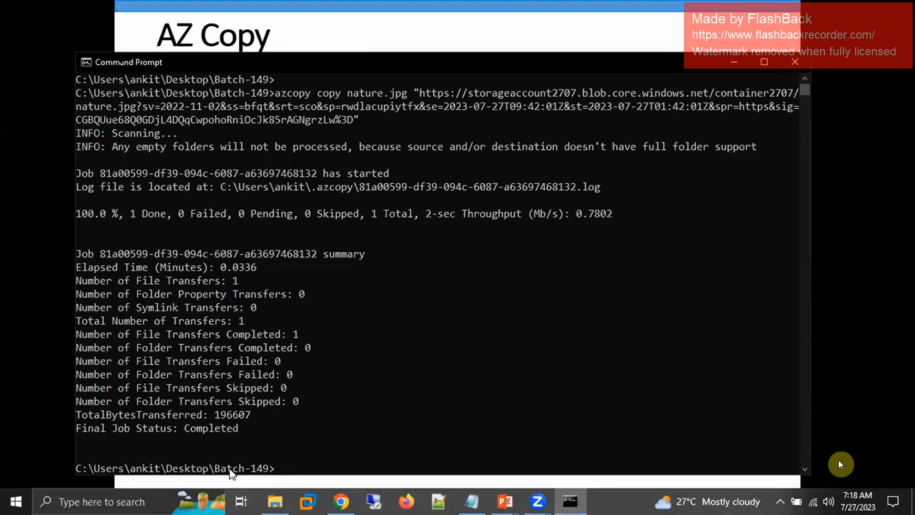
left_click_drag(215, 468, 278, 468)
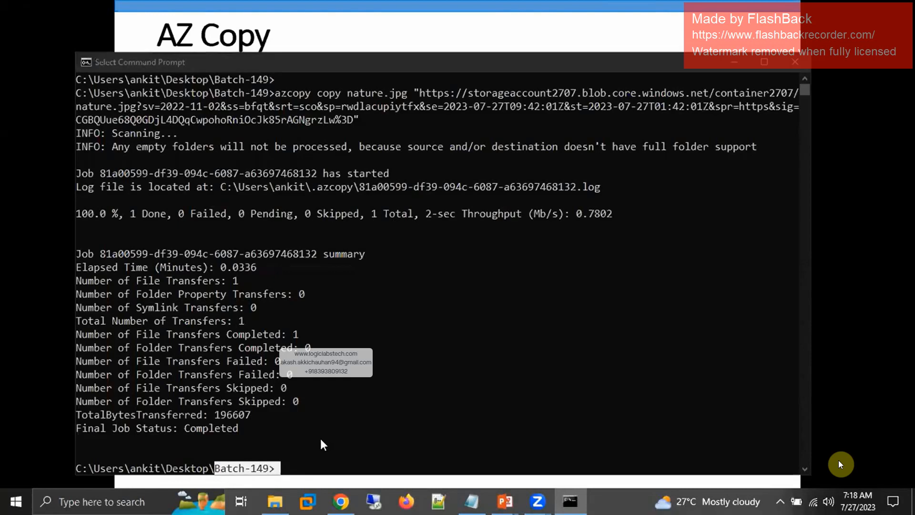
left_click(298, 468)
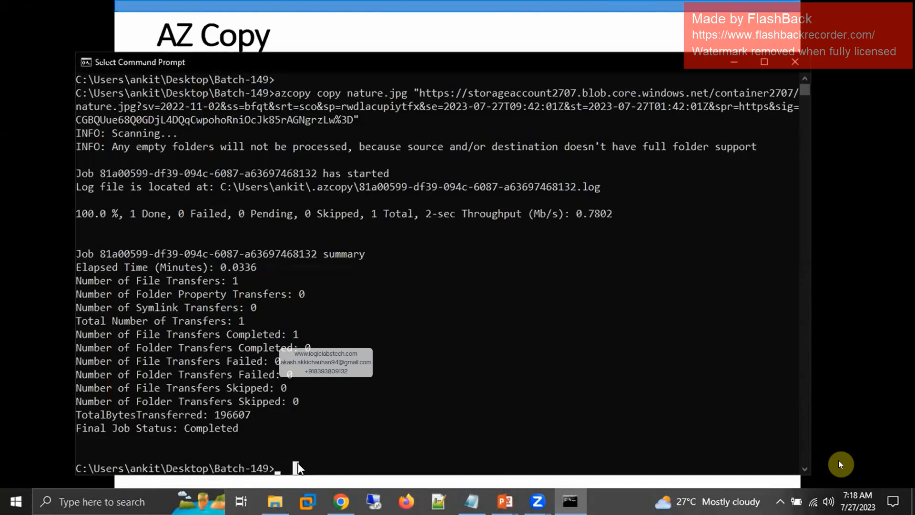
left_click_drag(298, 469, 208, 471)
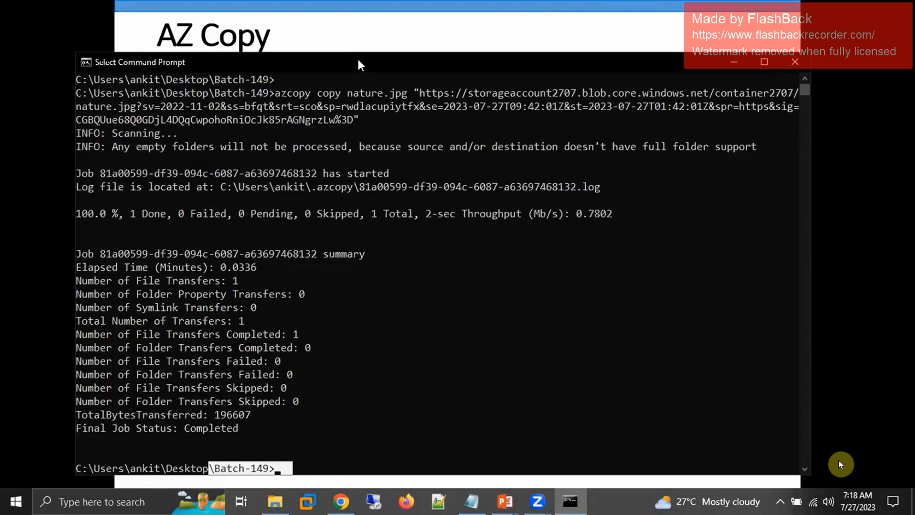
Step: Nudge the Command Prompt window aside and bring up the Batch-149 folder's options
left_click_drag(346, 68, 358, 61)
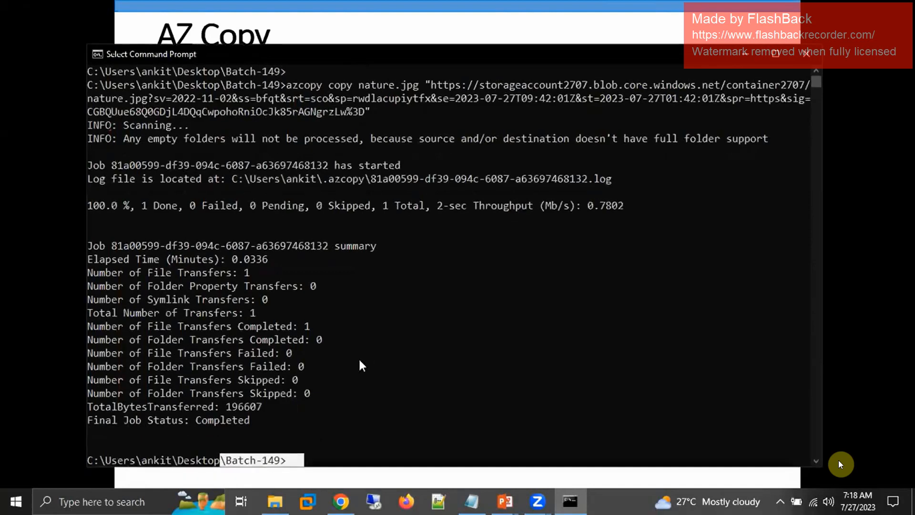
left_click(284, 497)
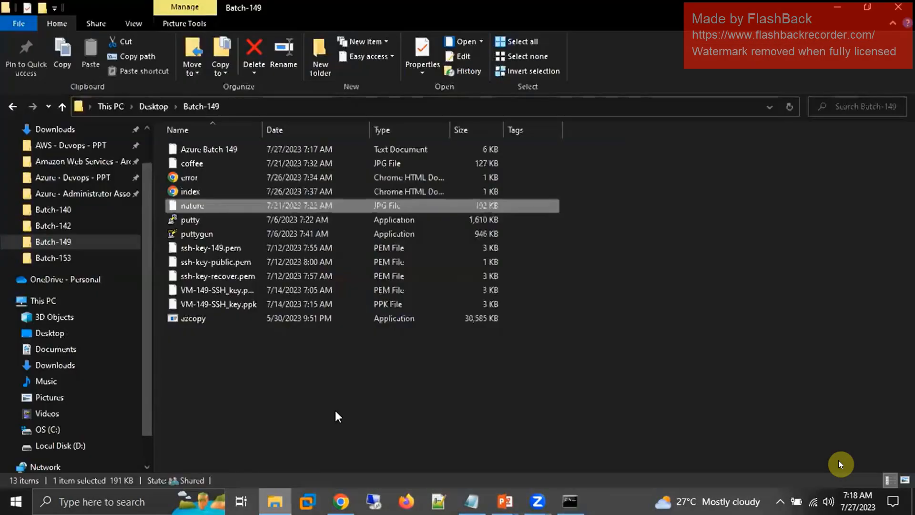
right_click(336, 412)
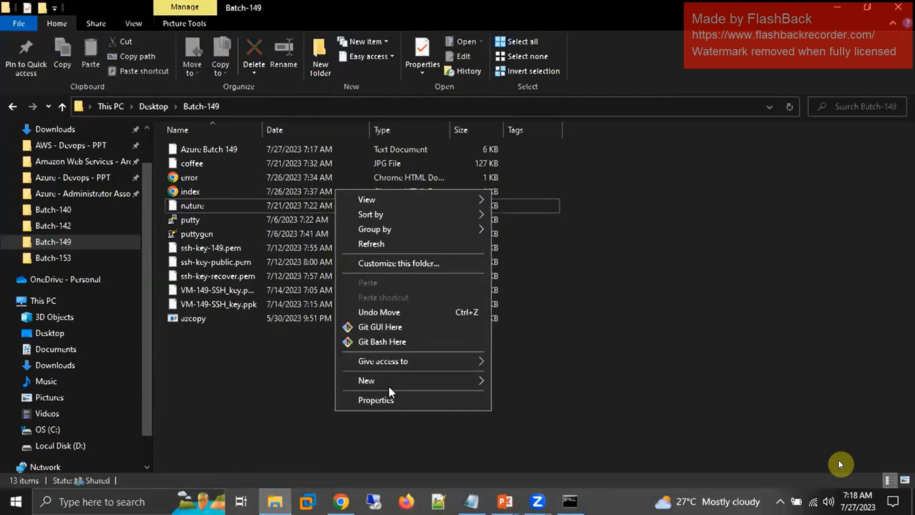
Step: Create a folder named training inside Batch-149 and paste coffee.jpg into it
left_click(419, 380)
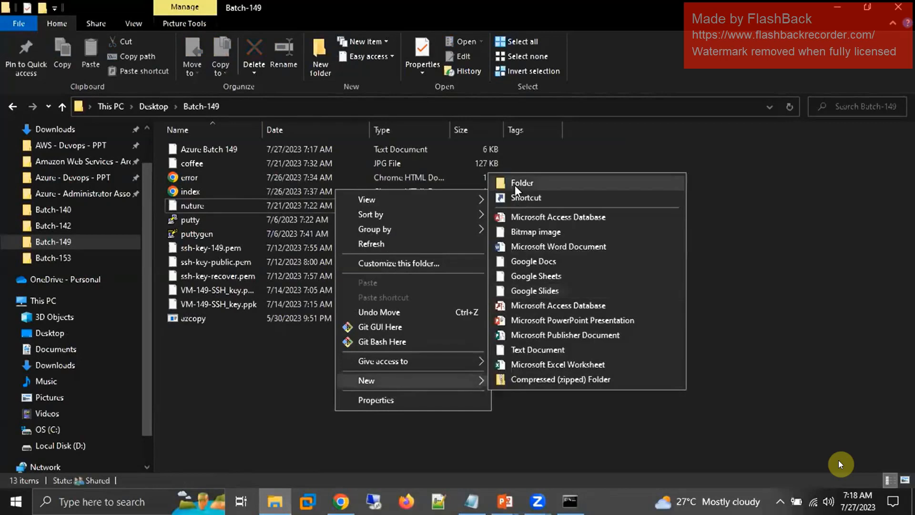
left_click(515, 184)
type("tru")
type("ining")
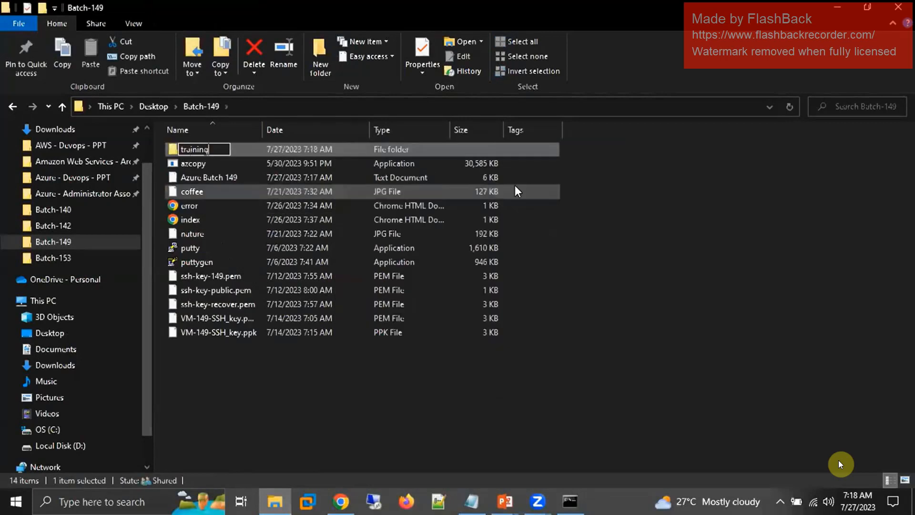
key("Return")
left_click(515, 186)
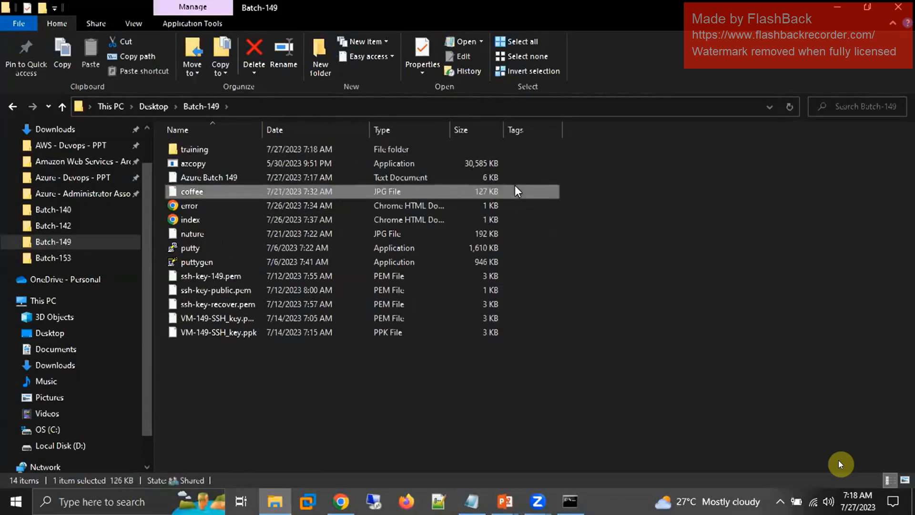
key("Return")
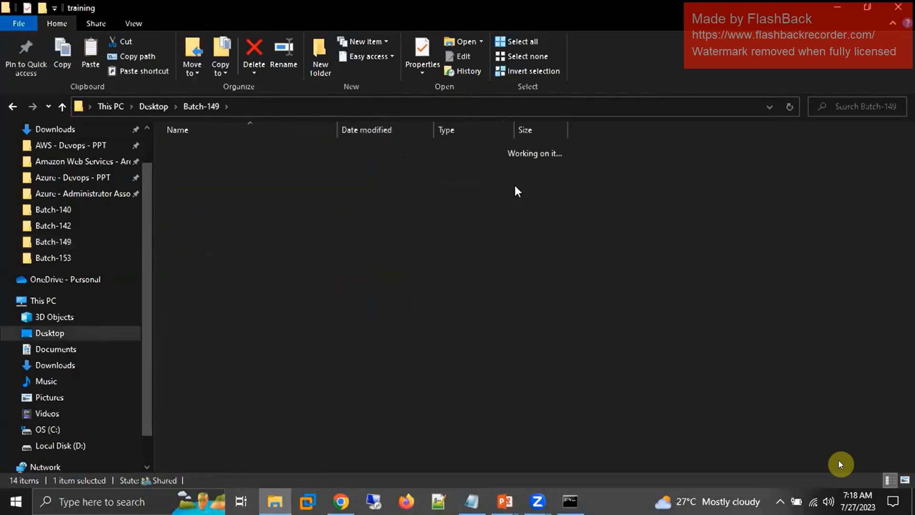
key("ctrl+v")
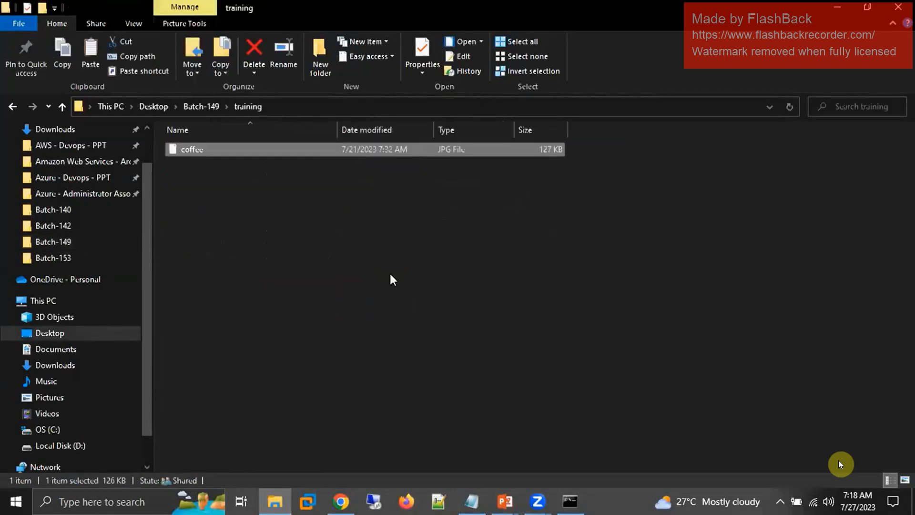
left_click(557, 414)
left_click(506, 500)
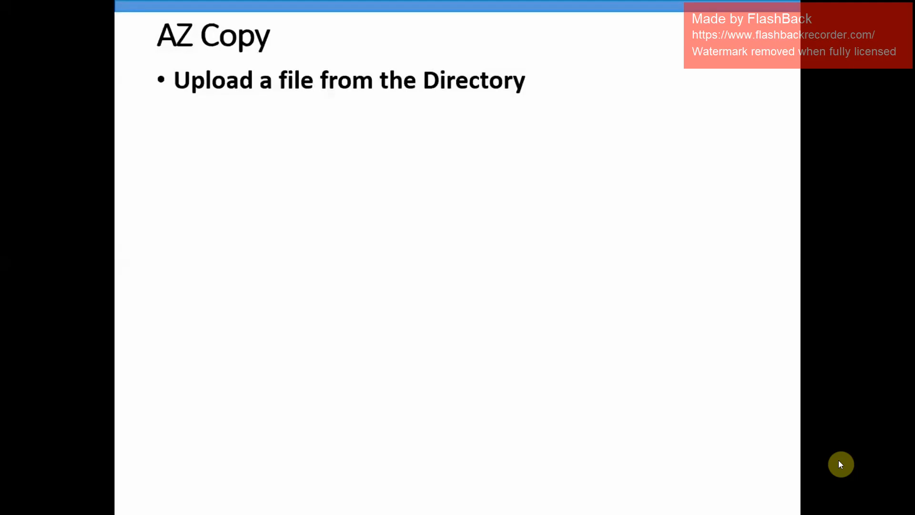
Step: Open the slide's linked AZ Copy Upload File From Folder.txt and copy its azcopy template command
left_click(419, 194)
left_click(419, 193)
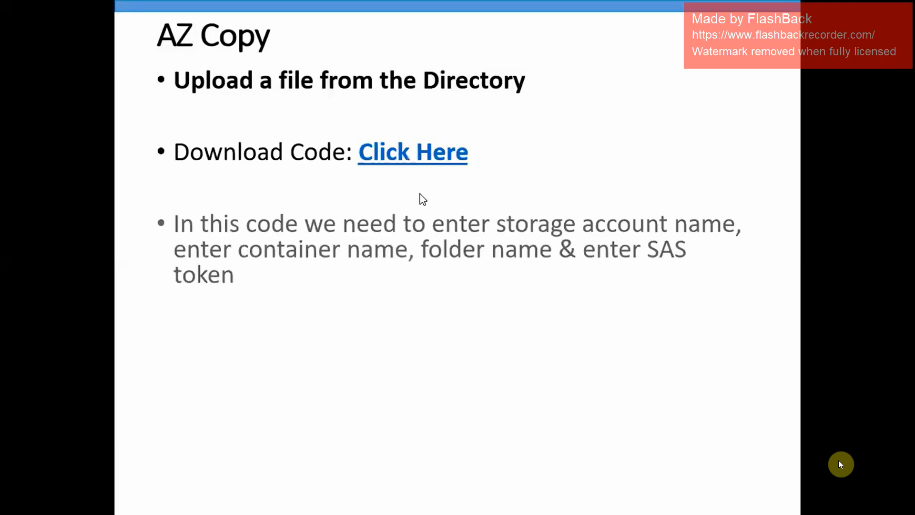
left_click(403, 148)
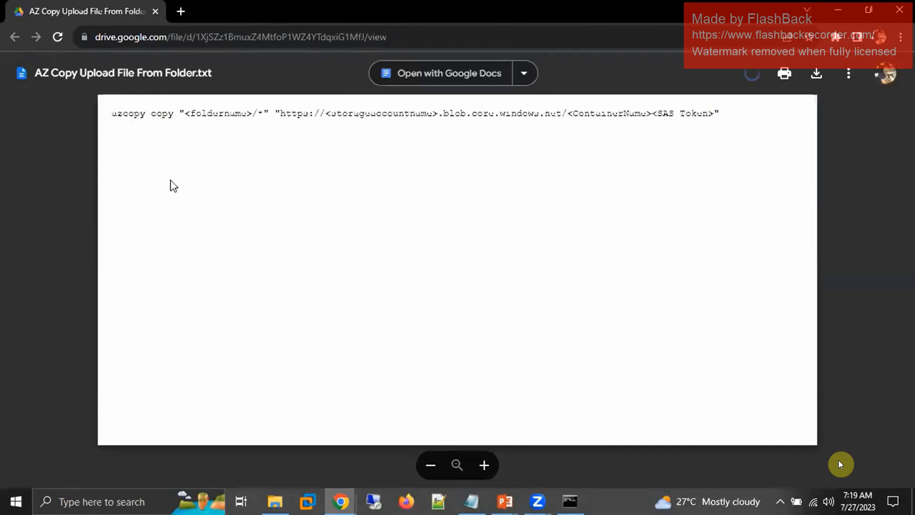
left_click_drag(527, 131, 729, 131)
key("ctrl+c")
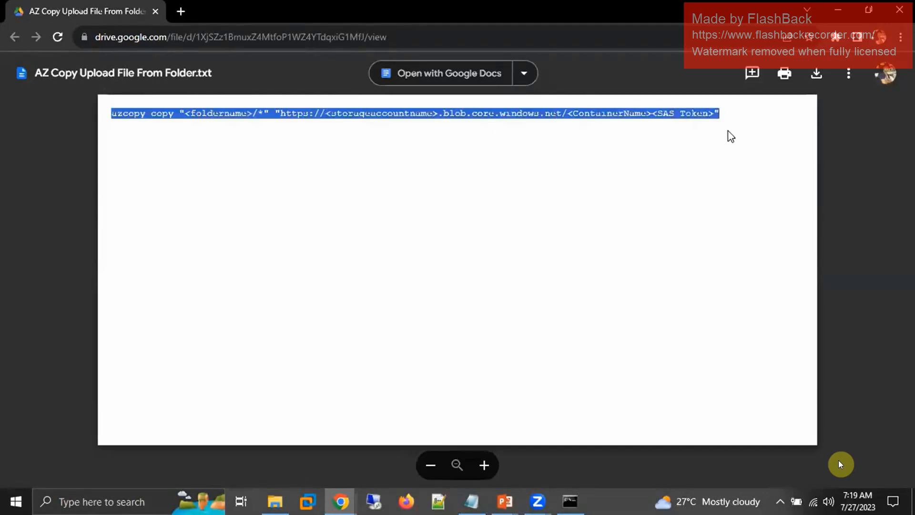
left_click(472, 501)
Step: Paste the azcopy folder-upload template at the end of the notes and save
left_click(311, 434)
key("Return")
key("Return")
key("Return")
key("ctrl+v")
key("ctrl+s")
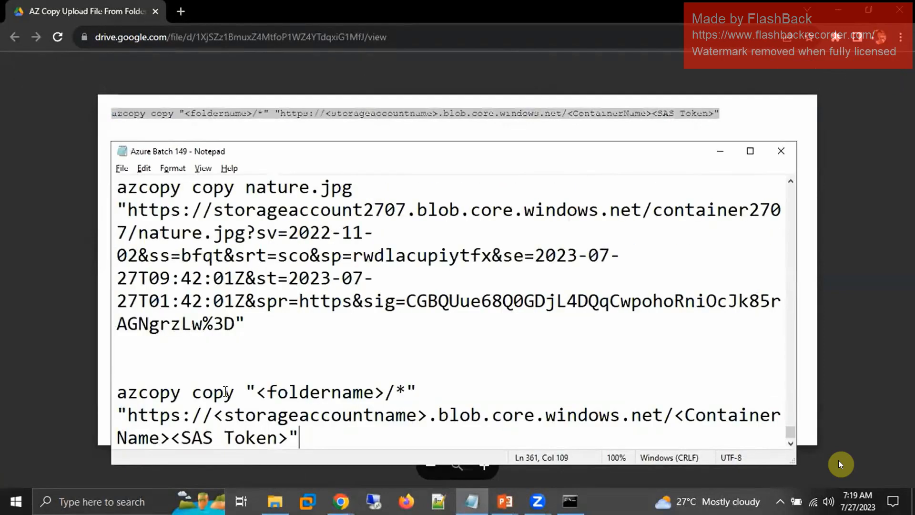
Step: Replace the <foldername> placeholder with training, keeping the /* wildcard
left_click(265, 387)
double_click(264, 383)
key("shift+Right")
key("shift+Right")
key("shift+Right")
key("shift+Right")
key("shift+Right")
key("shift+Right")
key("shift+Right")
key("shift+Right")
key("shift+Right")
key("shift+Right")
key("shift+Right")
key("shift+Right")
key("Right")
key("shift+Left")
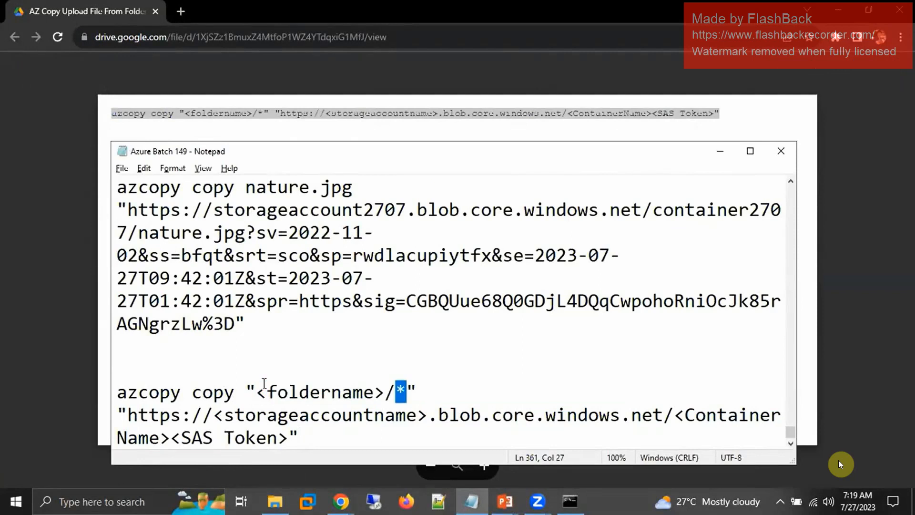
key("Left")
key("shift+Left")
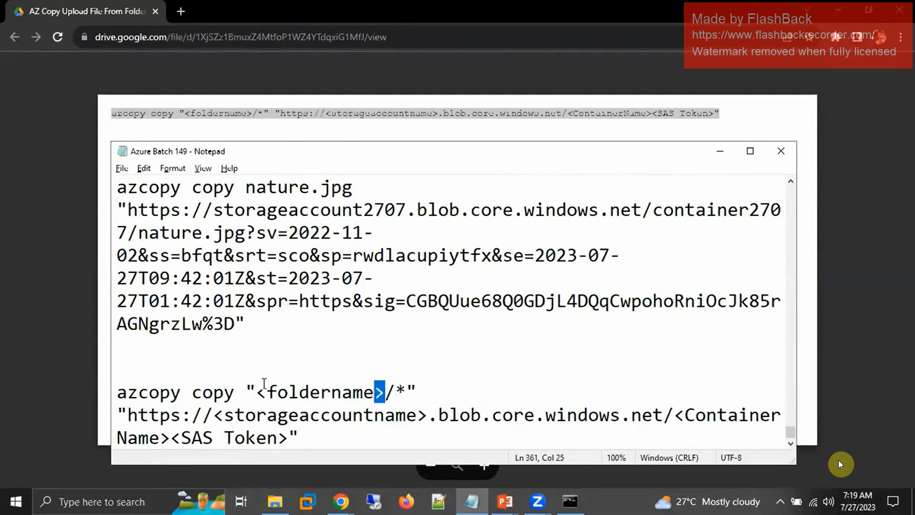
key("ctrl+shift+Left")
key("ctrl+shift+Left")
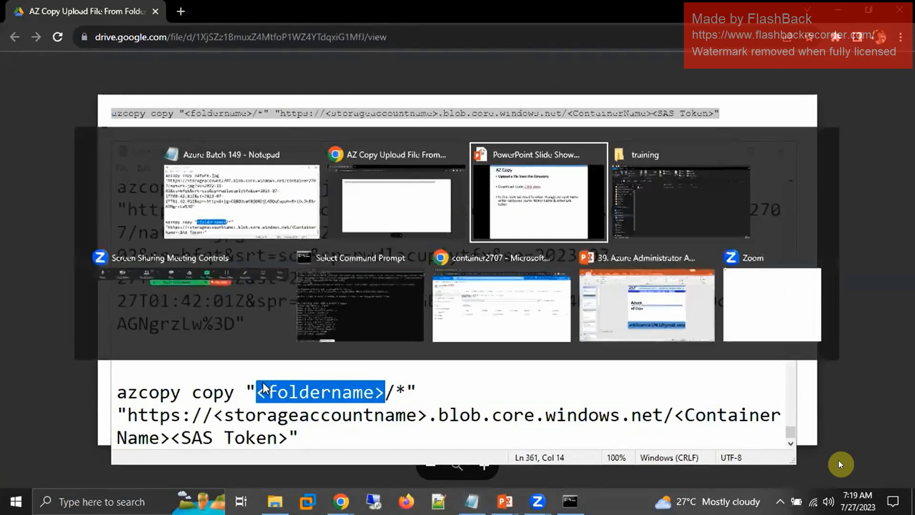
key("alt+Tab")
key("alt+Tab")
type("tr")
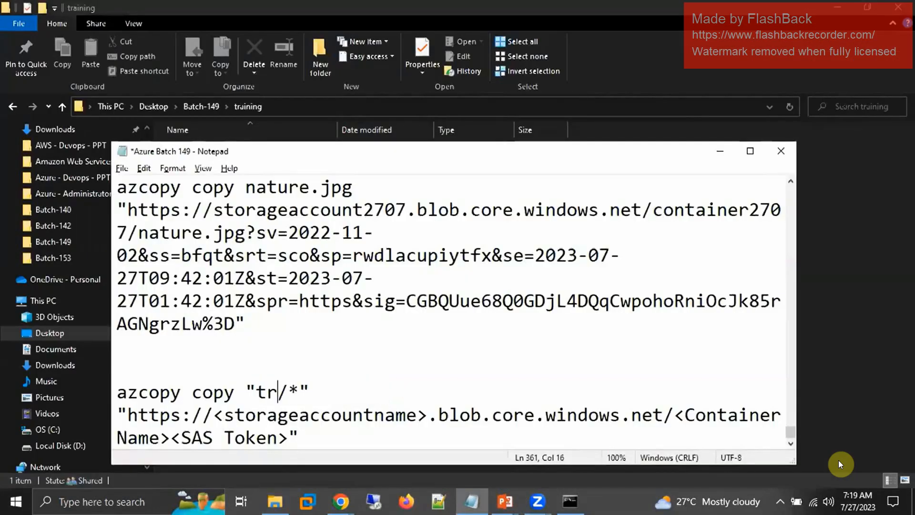
type("aining")
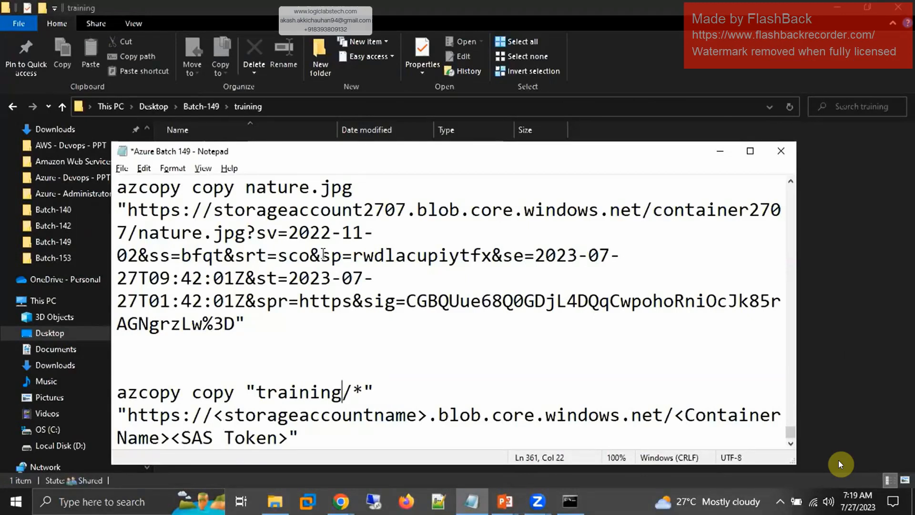
Step: Replace the <storageaccountname> placeholder with storageaccount2707
left_click(404, 208)
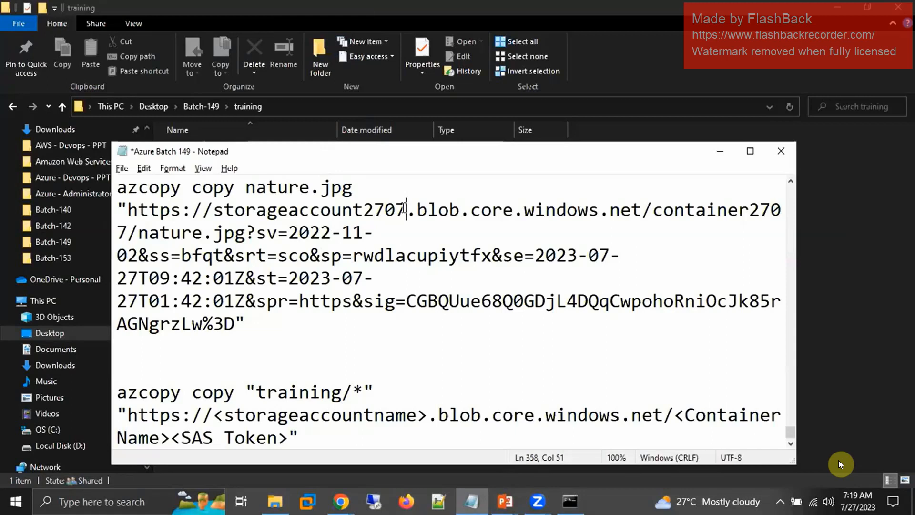
key("ctrl+shift+Left")
key("ctrl+shift+Left")
key("ctrl+shift+Right")
key("ctrl+c")
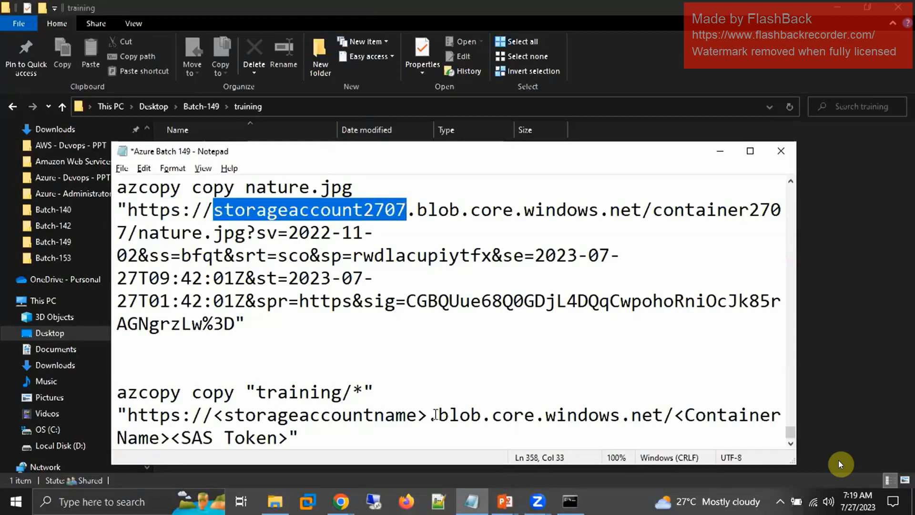
left_click(435, 414)
key("shift+Left")
key("shift+Left")
key("shift+Left")
key("shift+Left")
key("shift+Left")
key("shift+Left")
key("shift+Left")
key("shift+Left")
key("shift+Left")
key("shift+Left")
key("shift+Left")
key("shift+Left")
key("shift+Left")
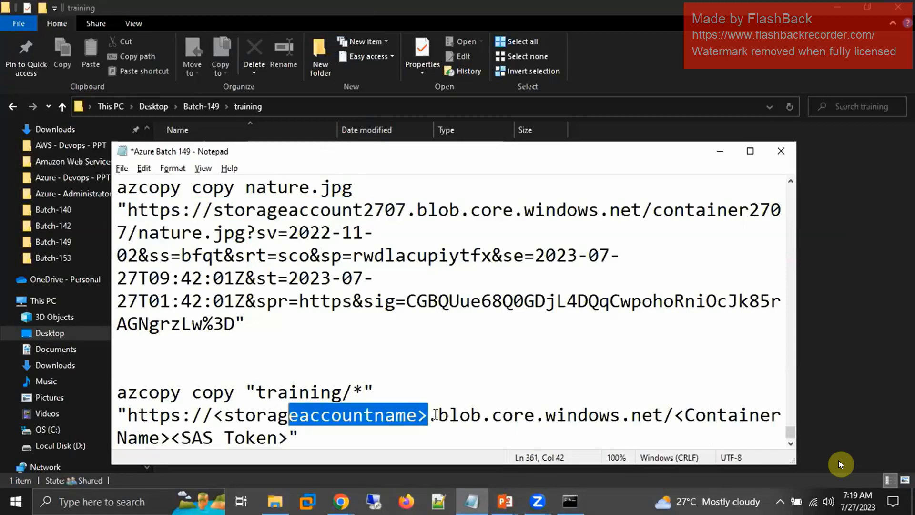
key("shift+Left")
key("shift+Left")
key("shift+Left")
key("shift+Left")
key("shift+Left")
key("shift+Left")
key("shift+Left")
key("ctrl+v")
key("Right")
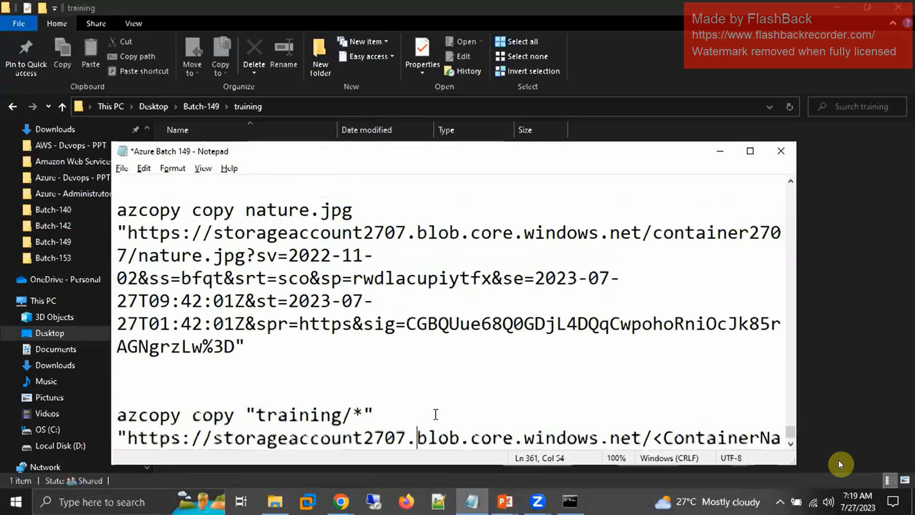
Step: Replace the <ContainerName> placeholder with container2707
left_click(651, 230)
key("shift+Right")
key("shift+Right")
key("shift+Right")
key("shift+Right")
key("shift+Right")
key("shift+Right")
key("shift+Right")
key("shift+Right")
key("shift+Right")
key("shift+Right")
key("shift+Right")
key("shift+Right")
key("shift+Right")
key("shift+Right")
key("shift+Right")
key("shift+Right")
key("shift+Right")
key("shift+Right")
key("shift+Right")
key("shift+Right")
key("shift+Left")
key("shift+Left")
key("shift+Left")
key("shift+Left")
key("shift+Left")
key("shift+Left")
key("shift+Left")
key("shift+Left")
key("shift+Left")
key("shift+Left")
key("shift+Left")
key("ctrl+c")
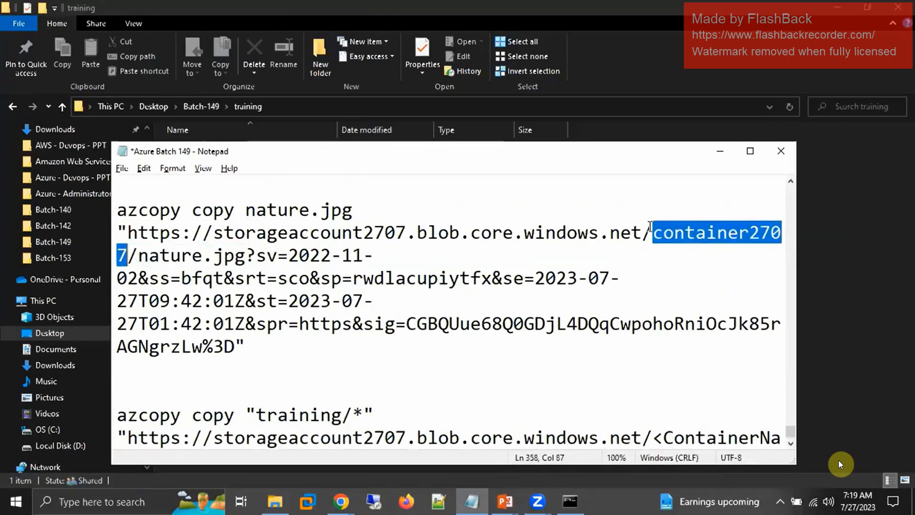
key("Down")
key("Down")
key("Down")
key("Down")
key("Down")
key("Down")
key("Down")
key("Down")
key("Down")
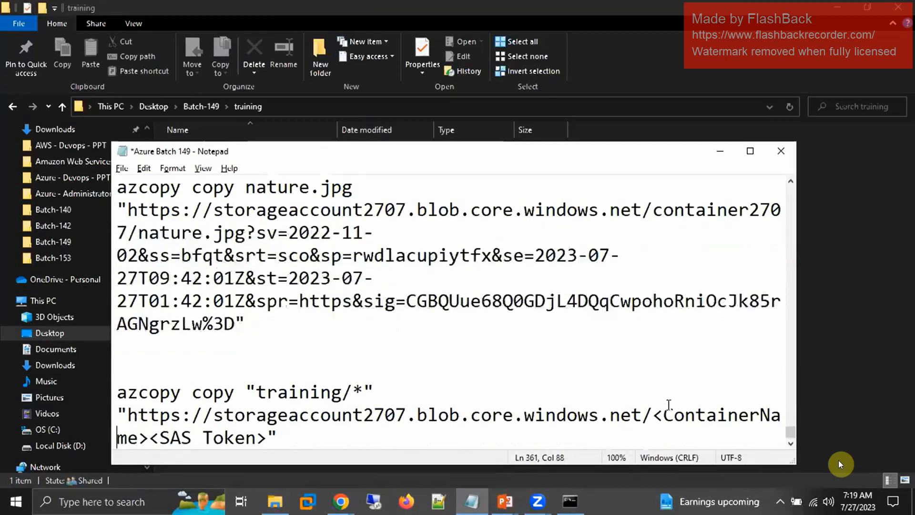
key("Left")
key("Left")
key("Left")
key("Left")
key("Left")
key("Left")
key("Left")
key("Left")
key("Left")
key("Left")
key("Left")
key("Left")
key("shift+Right")
key("shift+Right")
key("shift+Right")
key("shift+Right")
key("shift+Right")
key("shift+Right")
key("shift+Right")
key("shift+Right")
key("shift+Right")
key("shift+Right")
key("shift+Right")
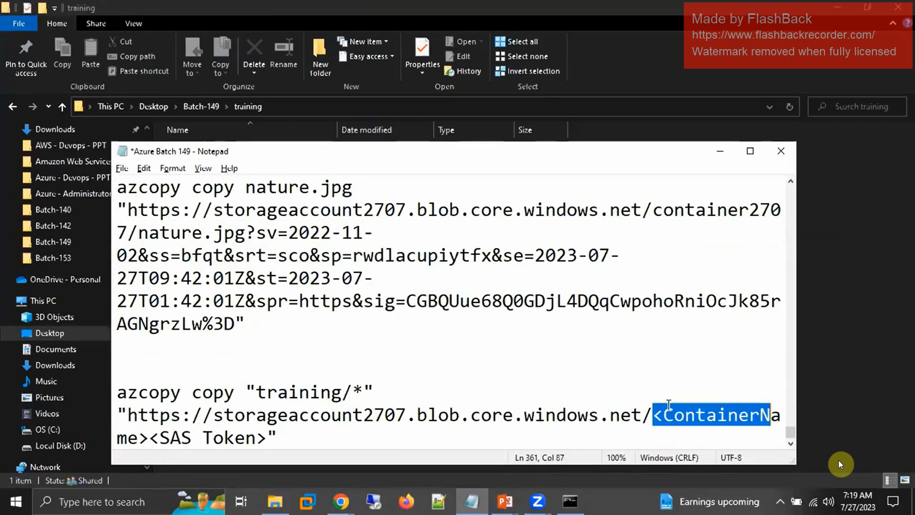
key("shift+Right")
key("shift+Right")
key("shift+Right")
key("shift+Right")
key("ctrl+v")
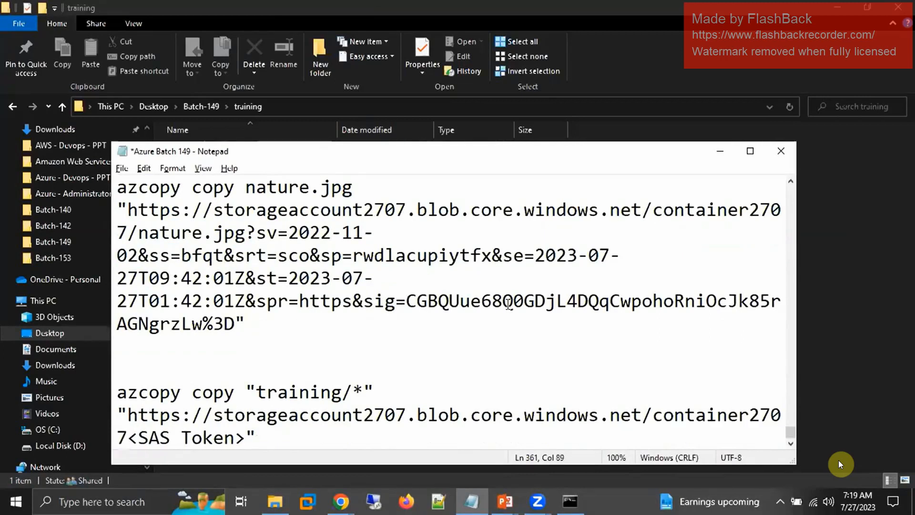
Step: Replace the <SAS Token> placeholder with the SAS token saved earlier in the notes
key("Up")
key("Up")
key("Up")
key("Up")
key("Up")
key("Up")
key("Up")
key("Up")
key("Up")
key("Up")
key("Up")
key("Up")
key("Up")
key("Up")
key("Up")
key("Up")
key("Up")
key("Up")
key("Up")
key("Up")
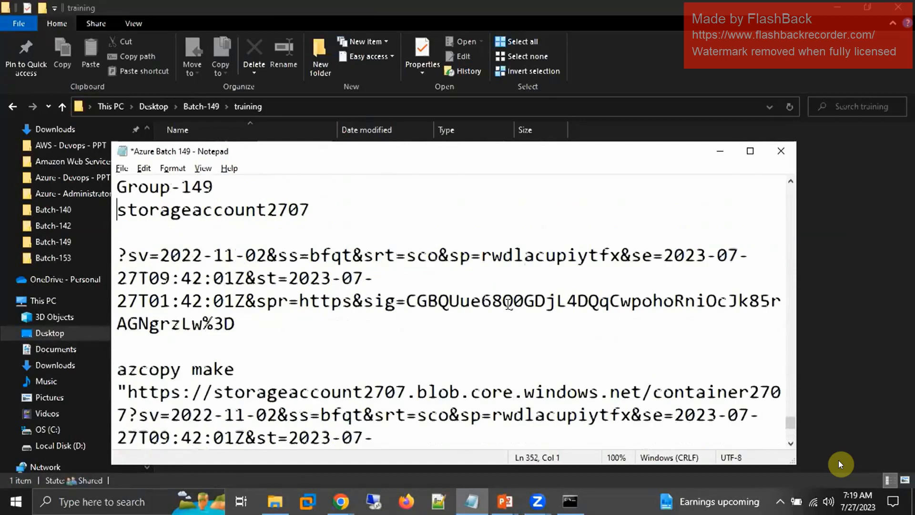
key("Down")
key("Down")
key("shift+Down")
key("shift+Down")
key("shift+Down")
key("shift+Down")
key("ctrl+c")
key("Down")
key("Down")
key("Down")
key("Down")
key("Down")
key("Down")
key("Down")
key("Down")
key("Down")
key("Down")
key("Down")
key("Down")
key("Down")
key("Down")
key("Down")
key("Down")
key("Down")
key("Down")
key("Down")
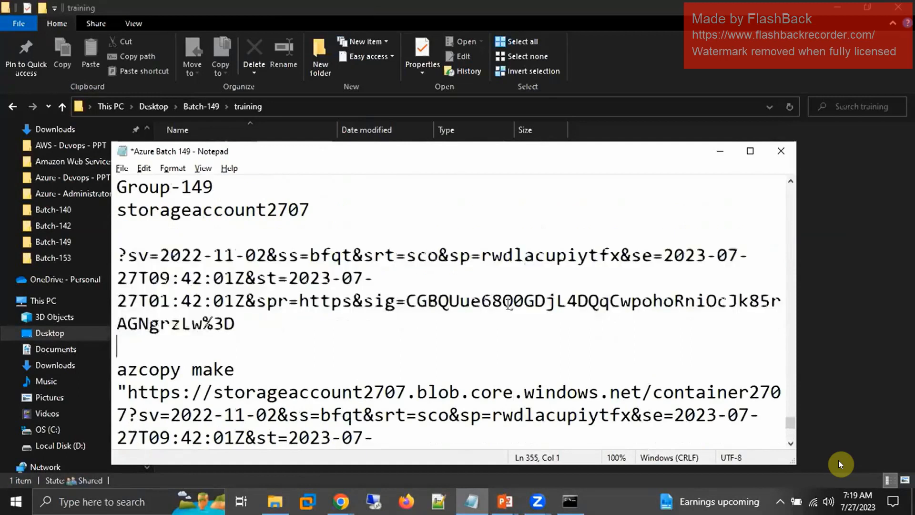
left_click(256, 441)
key("shift+Home")
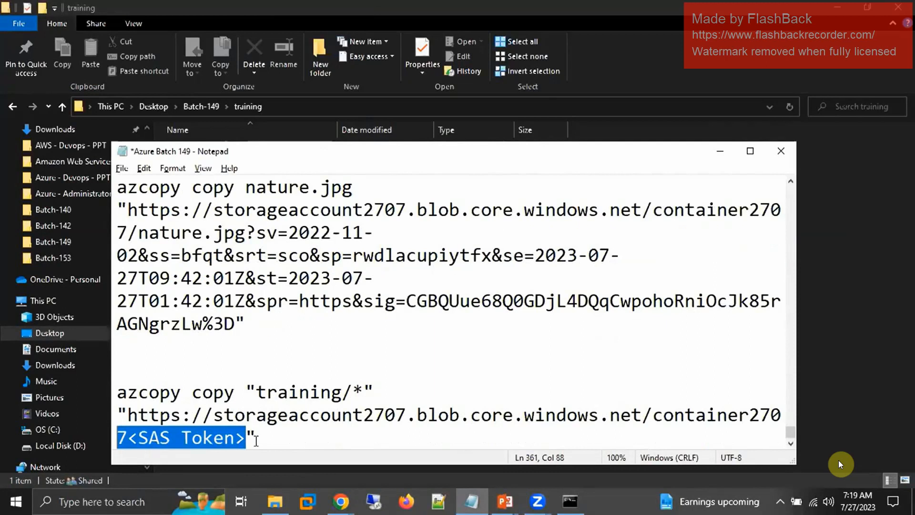
key("ctrl+v")
Step: Copy the finished training/* azcopy upload command
key("Up")
key("Up")
key("Up")
key("Up")
key("Up")
key("Up")
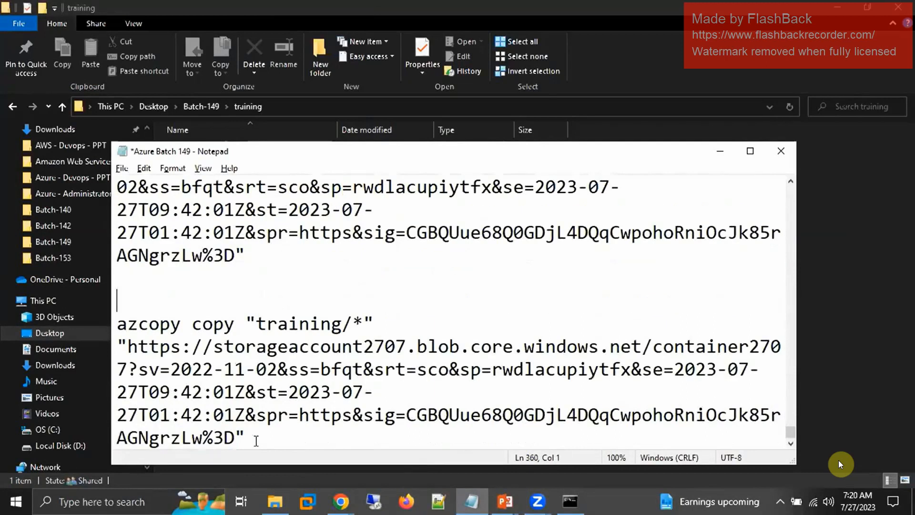
key("Down")
key("shift+End")
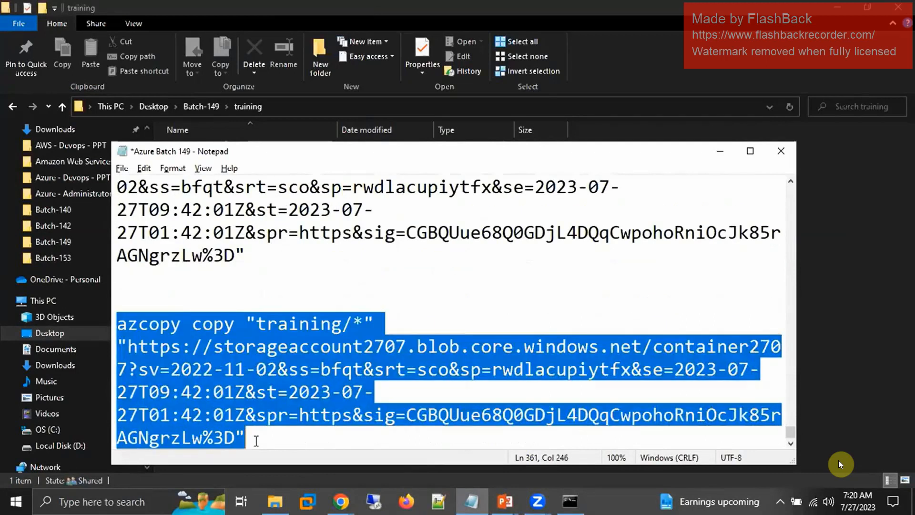
key("alt+Tab")
key("alt+Tab")
key("alt+Tab")
key("alt+Tab")
key("alt+Tab")
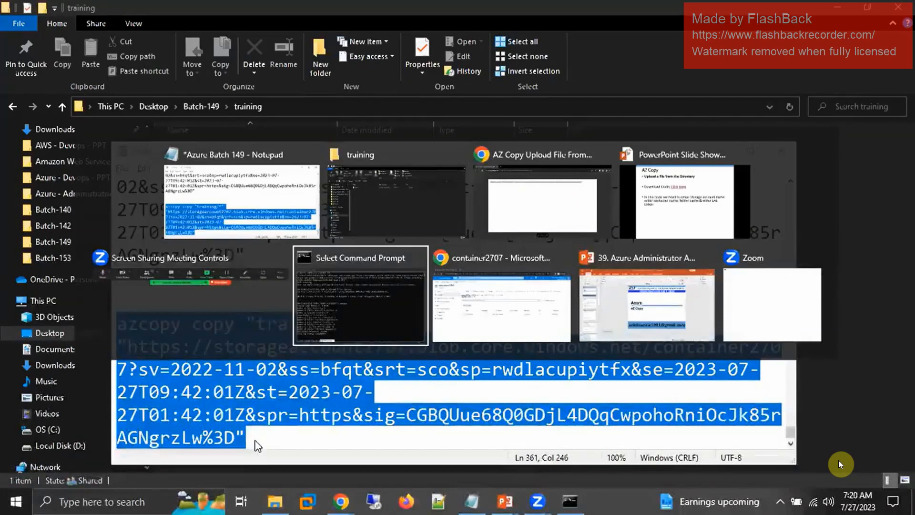
Step: Run the pasted training folder upload command in Command Prompt
key("alt+Tab")
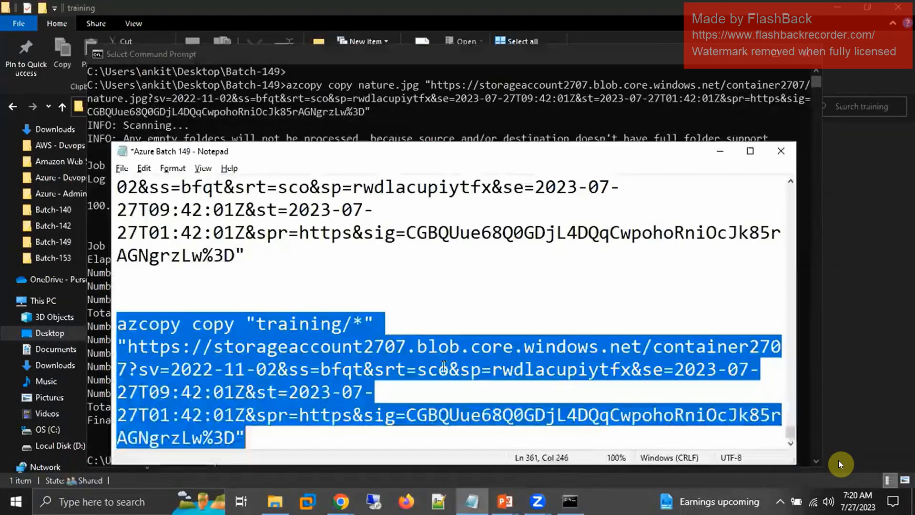
key("alt+Tab")
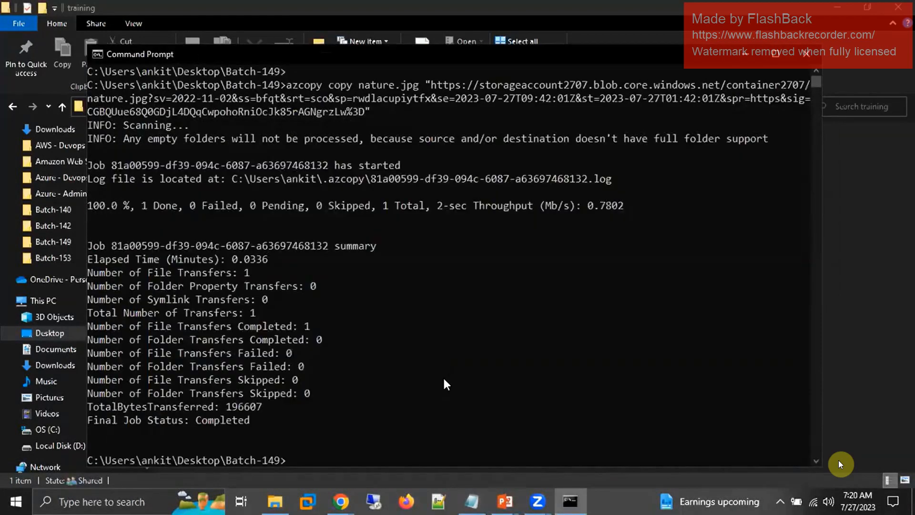
key("alt+Tab")
key("alt+Tab")
key("ctrl+v")
key("Return")
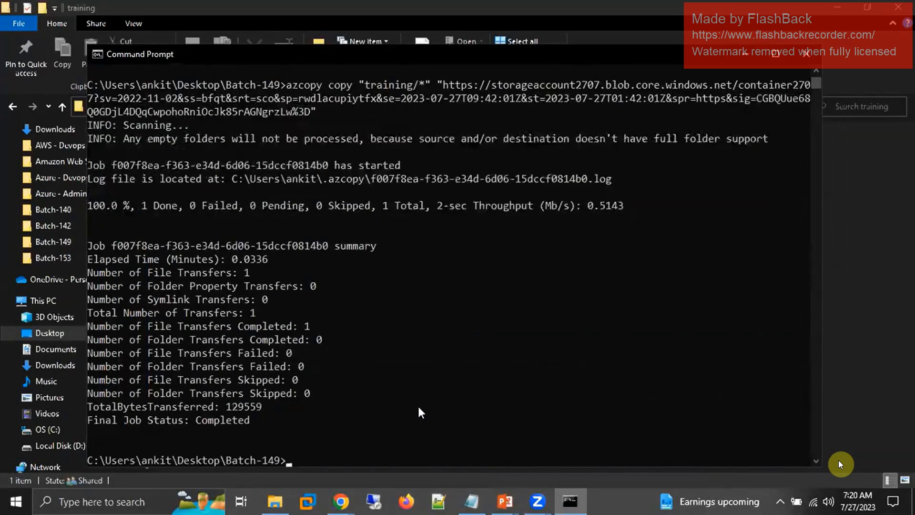
Step: View container2707 listing coffee.jpg (126.52 KiB), then cycle windows toward the AZ Copy slide show
key("alt+Tab")
key("Tab")
key("Tab")
key("Tab")
key("Tab")
key("Tab")
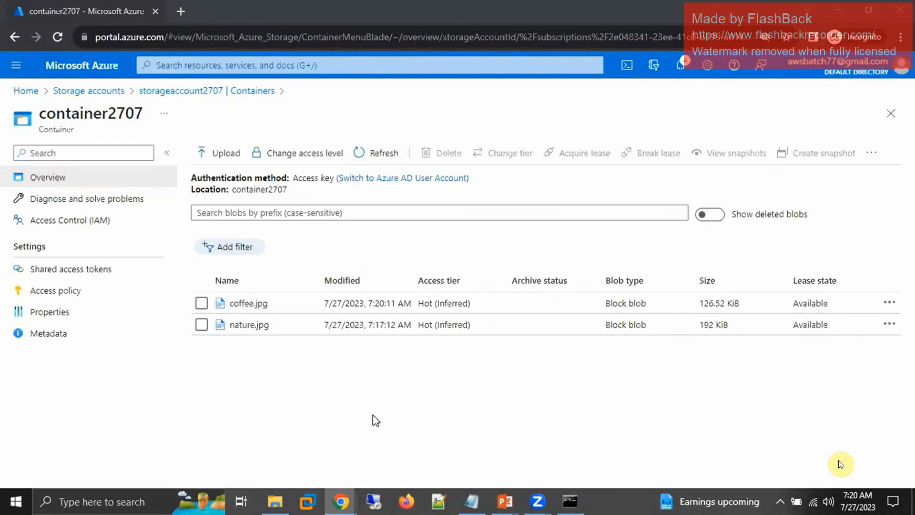
key("alt+Tab")
key("alt+Tab")
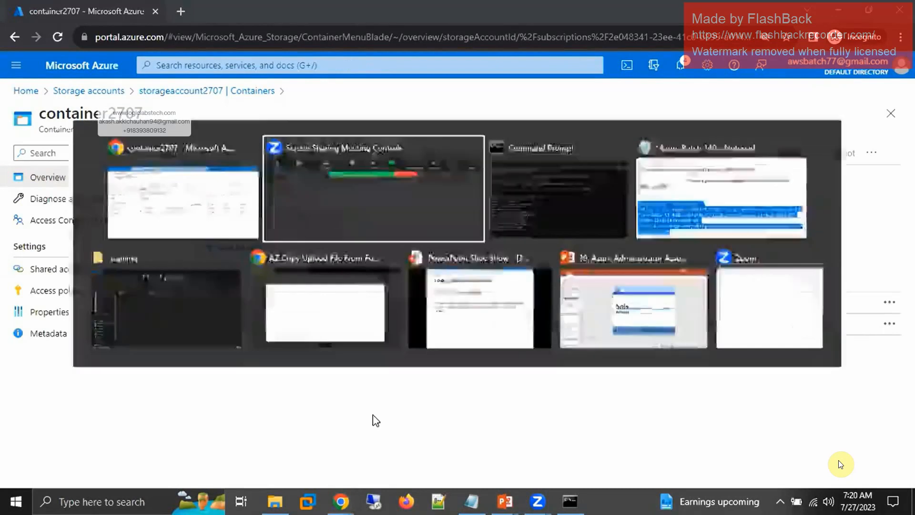
key("alt+Tab")
key("alt+Tab")
key("alt+Tab")
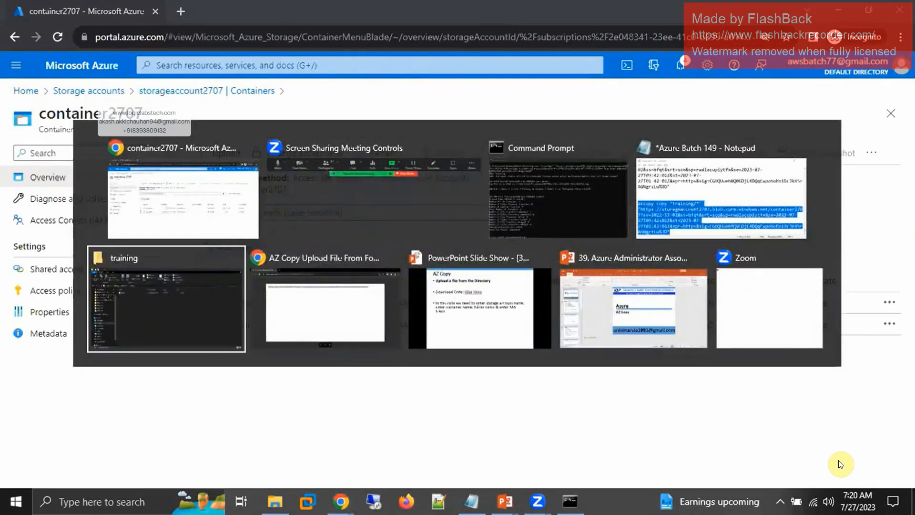
key("alt+Tab")
key("alt+Tab")
Step: Reveal the Download Code bullet on the slide and glance at the training/* command in Notepad
key("Right")
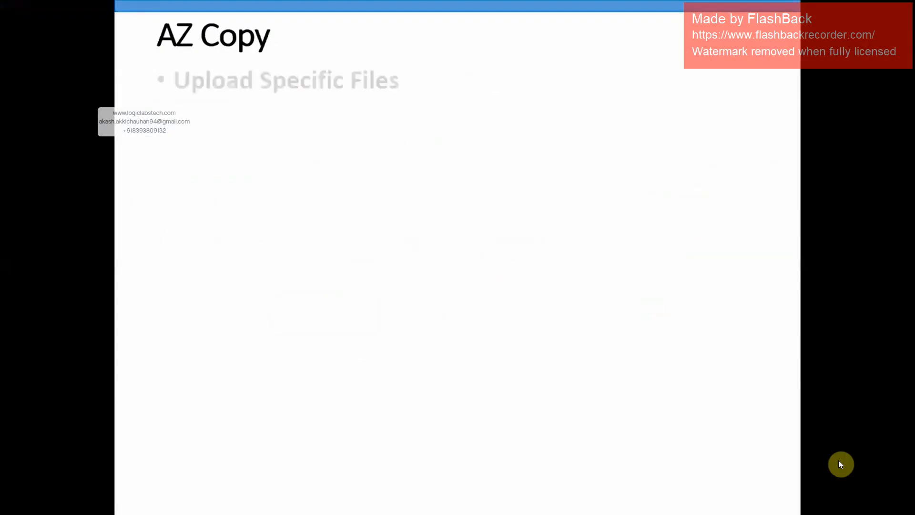
key("Right")
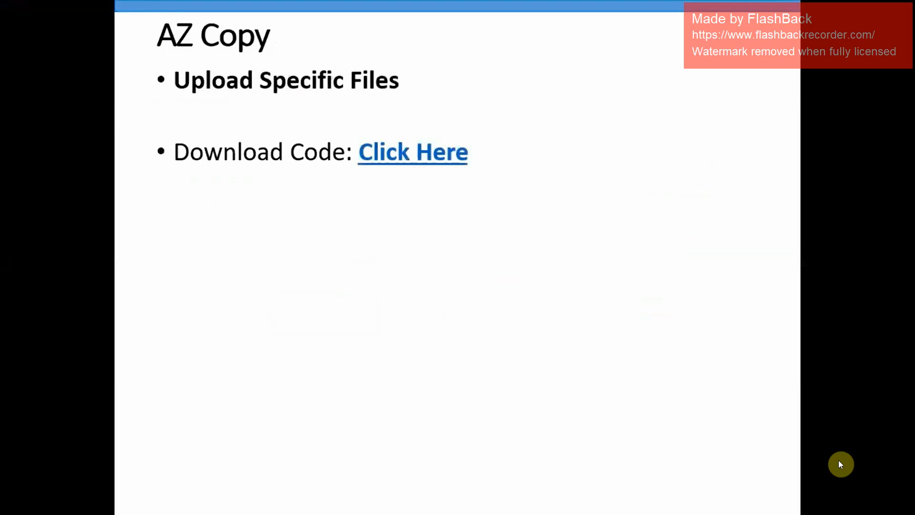
key("alt+Tab")
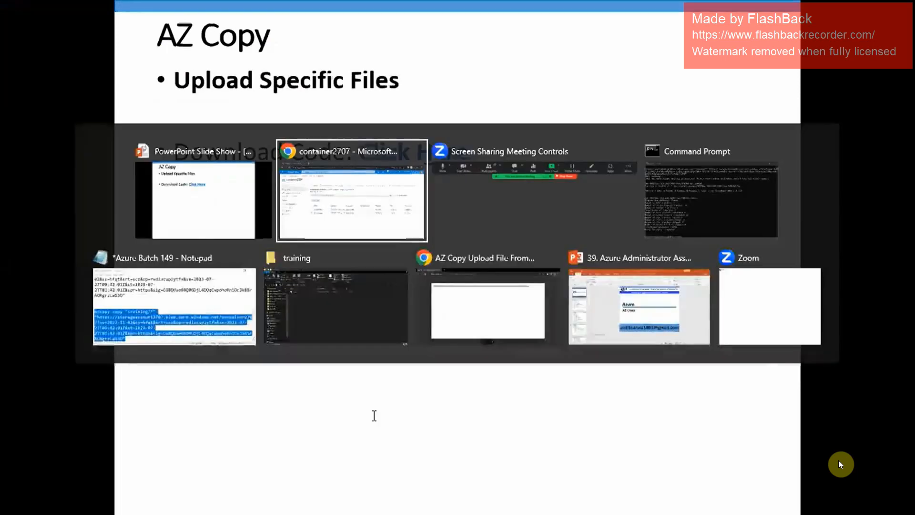
key("alt+Tab")
key("alt+Tab")
key("alt+Tab")
key("alt+Tab")
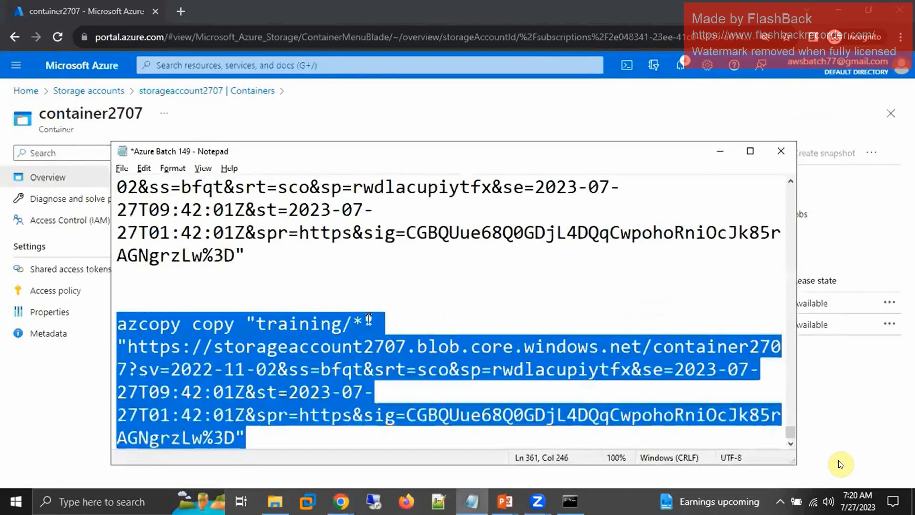
left_click(369, 319)
key("shift+Left")
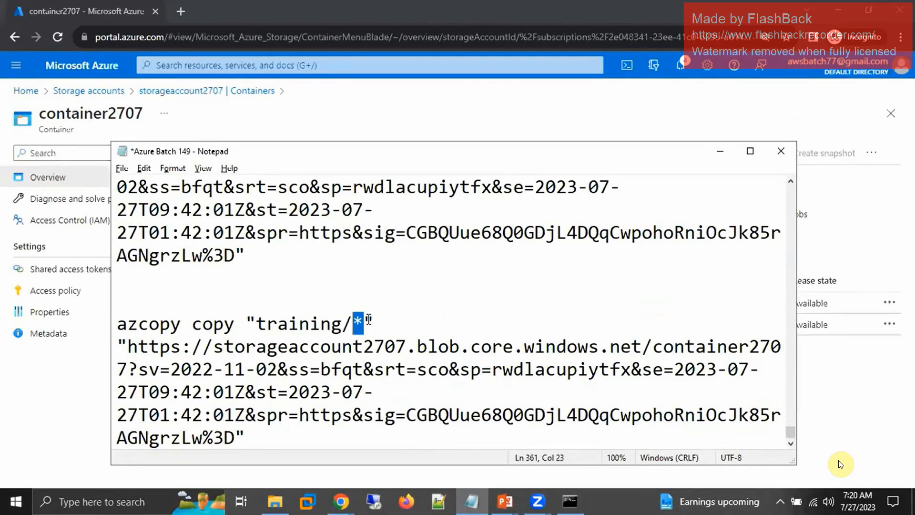
Step: Return to the slide show, then bring up the training folder holding only coffee
key("alt+Tab")
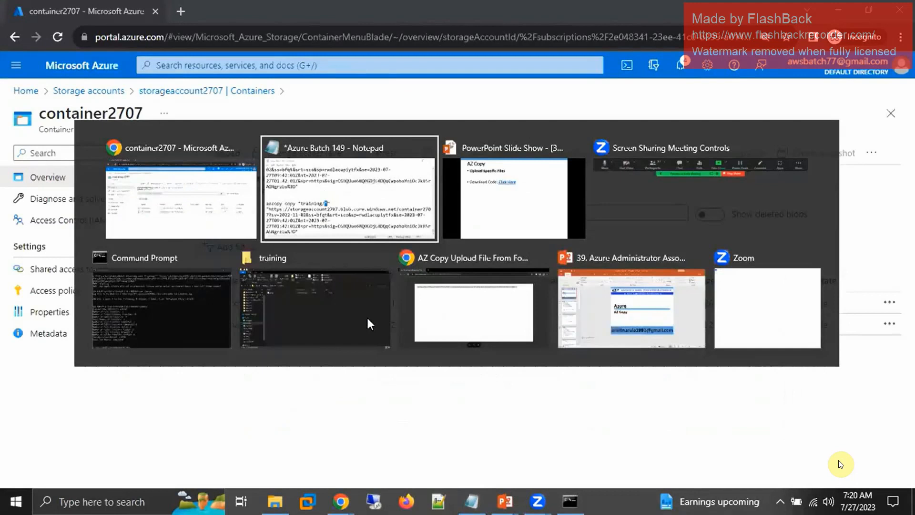
key("Tab")
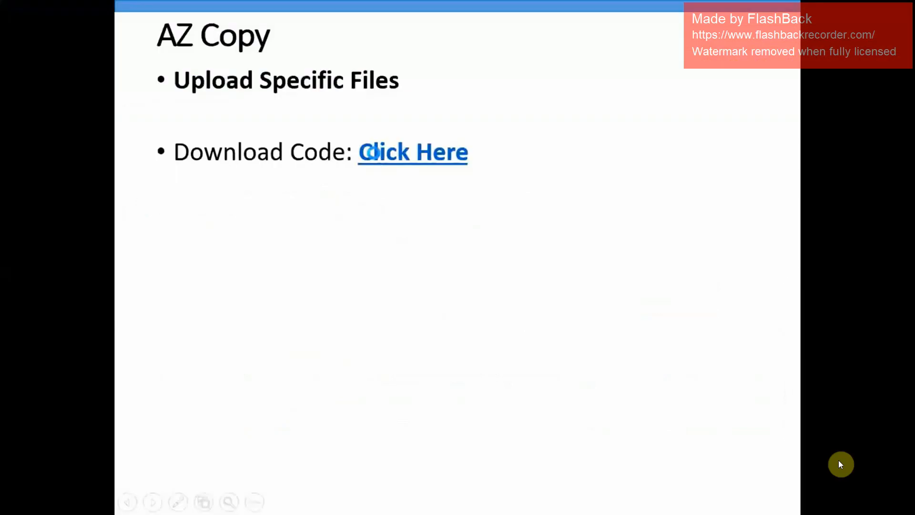
key("alt+Tab")
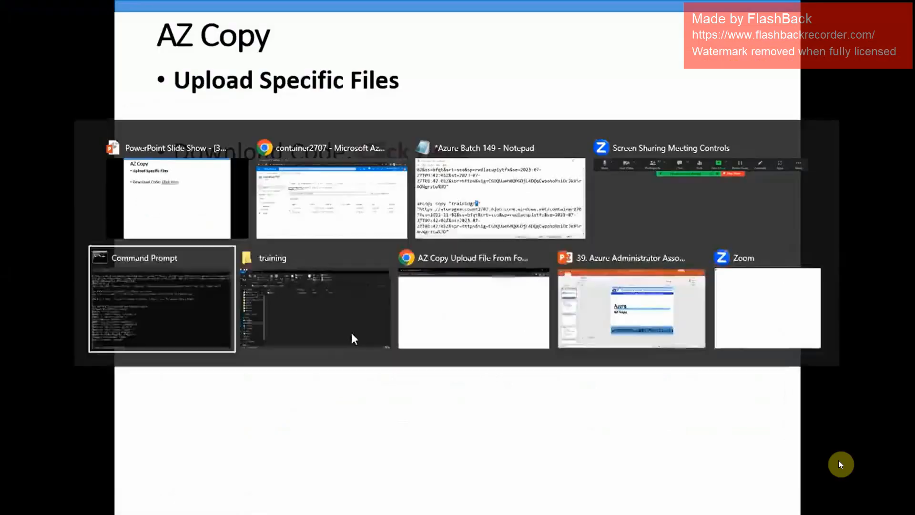
left_click(351, 333)
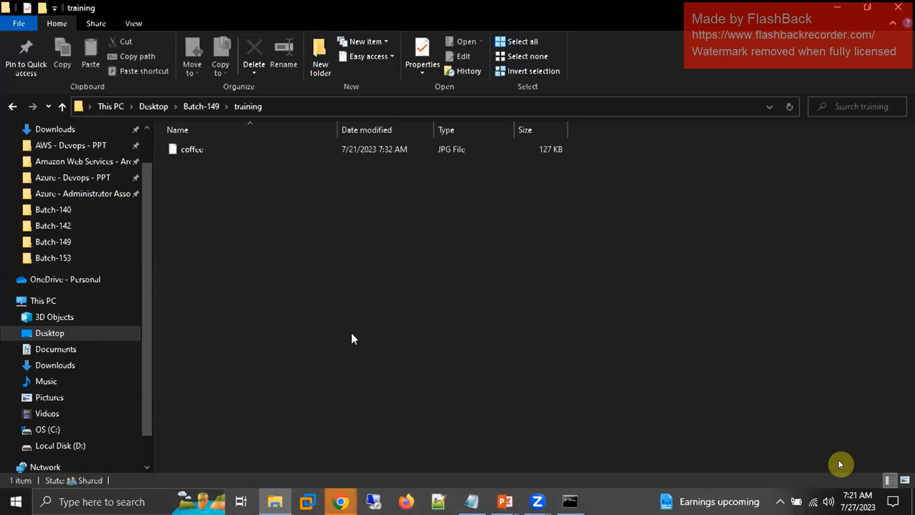
Step: Create a new empty text document named file1 in the training folder
right_click(351, 333)
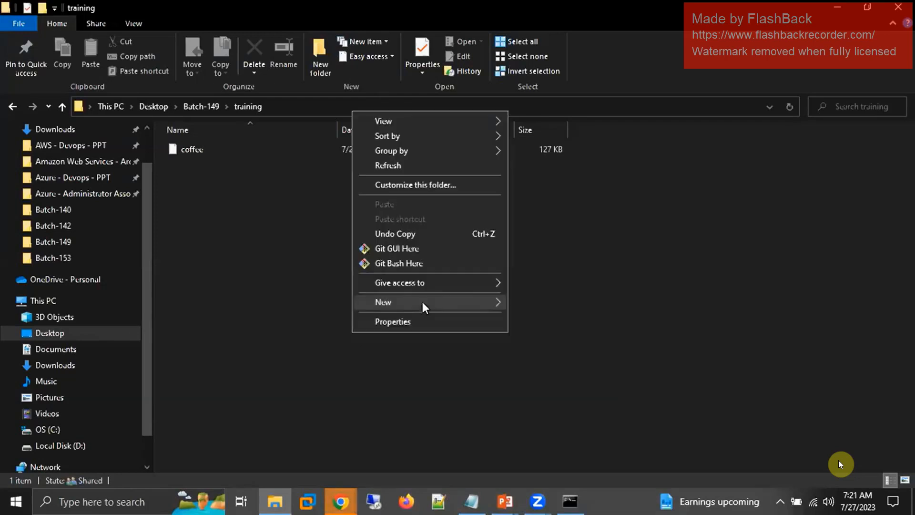
left_click(554, 470)
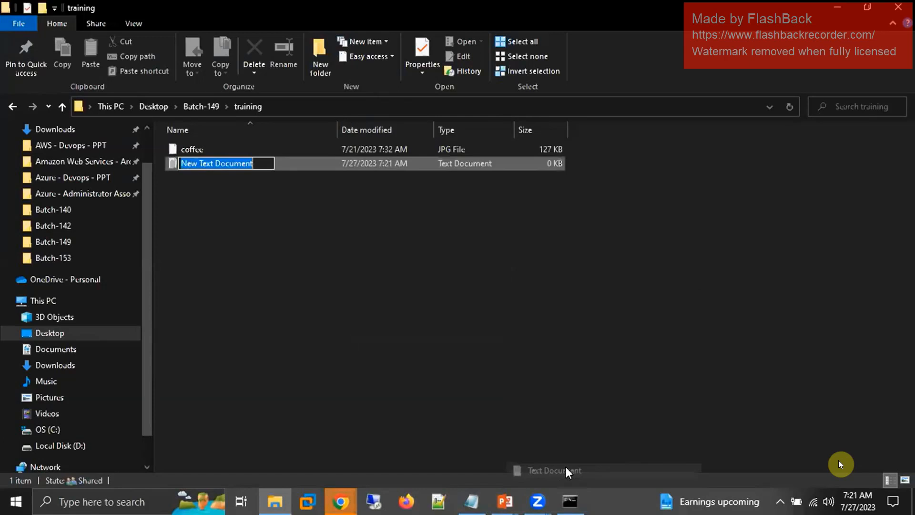
type("file1")
key("Return")
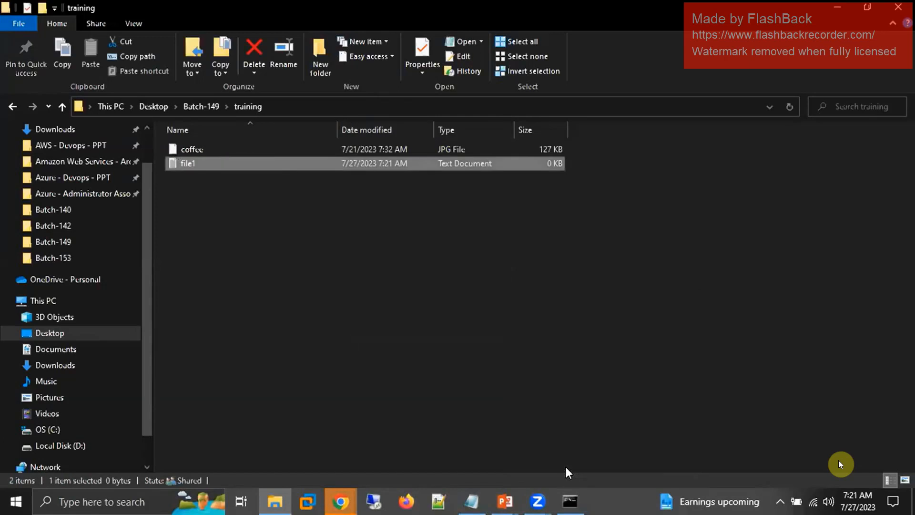
Step: Duplicate file1 and rename the copy file2
key("ctrl+c")
key("ctrl+v")
key("F2")
key("End")
key("ctrl+shift+Left")
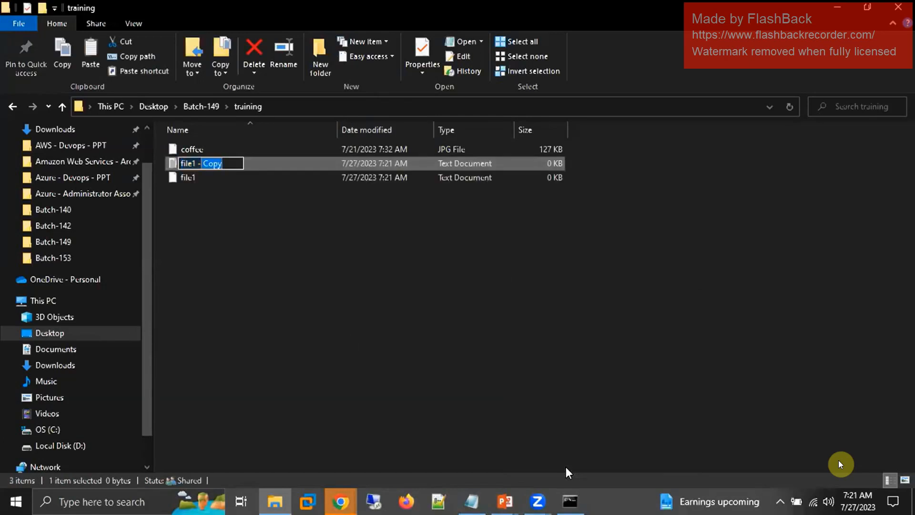
key("ctrl+shift+Left")
key("ctrl+shift+Left")
key("End")
key("shift+Left")
key("shift+Left")
key("shift+Left")
key("shift+Left")
key("shift+Left")
key("shift+Left")
key("shift+Left")
key("shift+Left")
type("2")
key("Return")
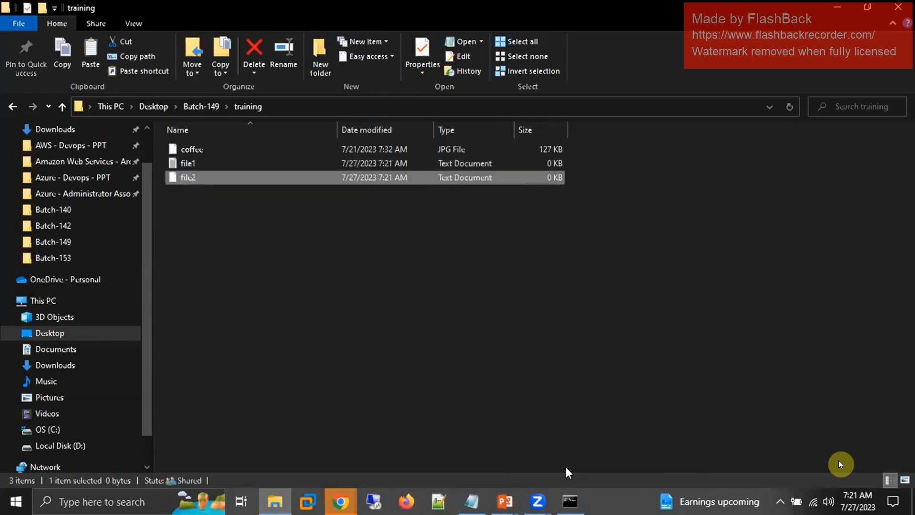
Step: Duplicate file2 and rename the copy file3
key("ctrl+c")
key("ctrl+v")
key("F2")
key("End")
key("shift+Left")
key("shift+Left")
key("shift+Left")
key("shift+Left")
key("shift+Left")
key("shift+Left")
key("shift+Left")
key("shift+Left")
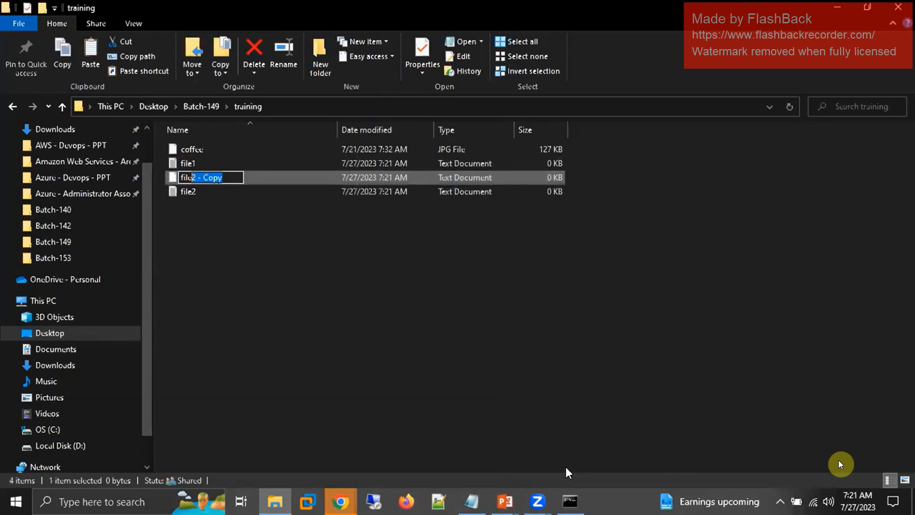
type("3")
key("Return")
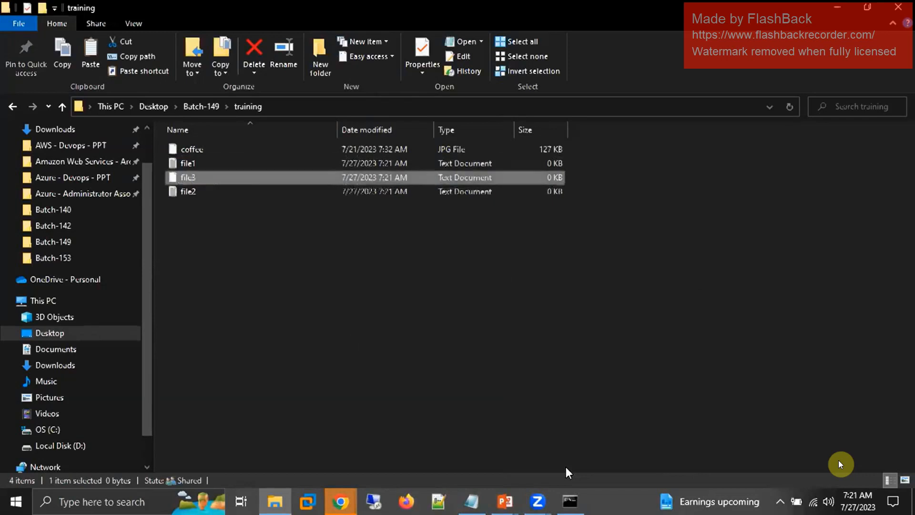
key("alt+Tab")
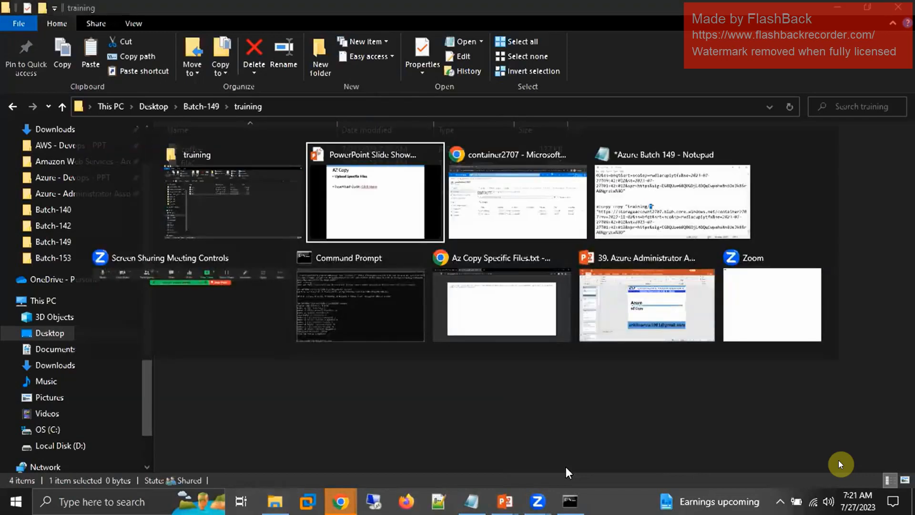
key("alt+Tab")
key("alt+Tab")
Step: Paste a second azcopy template command below the first one in Notepad and save the file
key("alt+Tab")
key("alt+Tab")
key("alt+Tab")
key("alt+Tab")
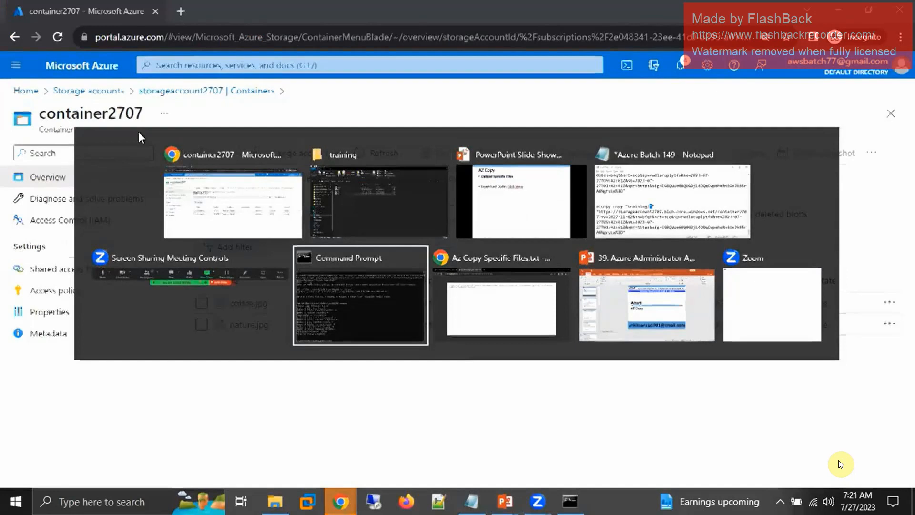
key("alt+Tab")
key("ctrl+a")
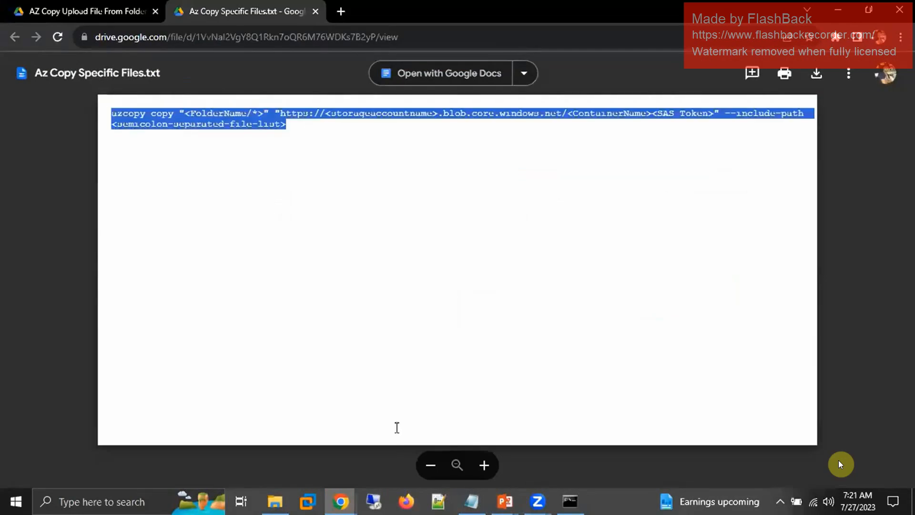
key("alt+Tab")
key("Return")
key("Return")
key("ctrl+v")
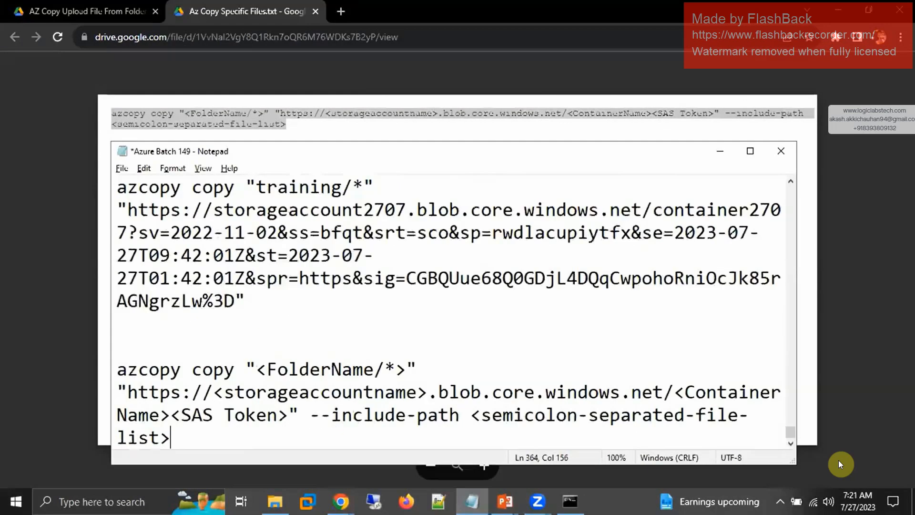
key("ctrl+s")
Step: Replace the FolderName placeholder in the second command with training
left_click_drag(261, 186, 332, 186)
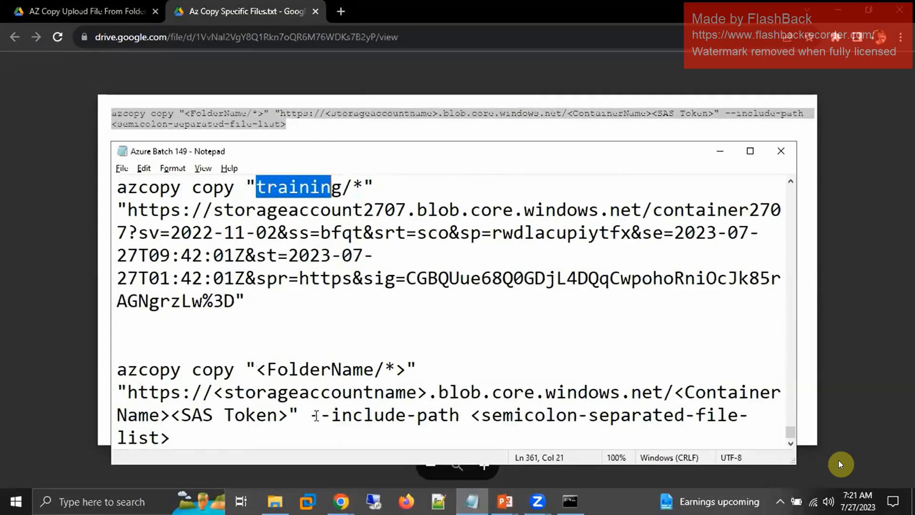
left_click_drag(320, 415, 450, 415)
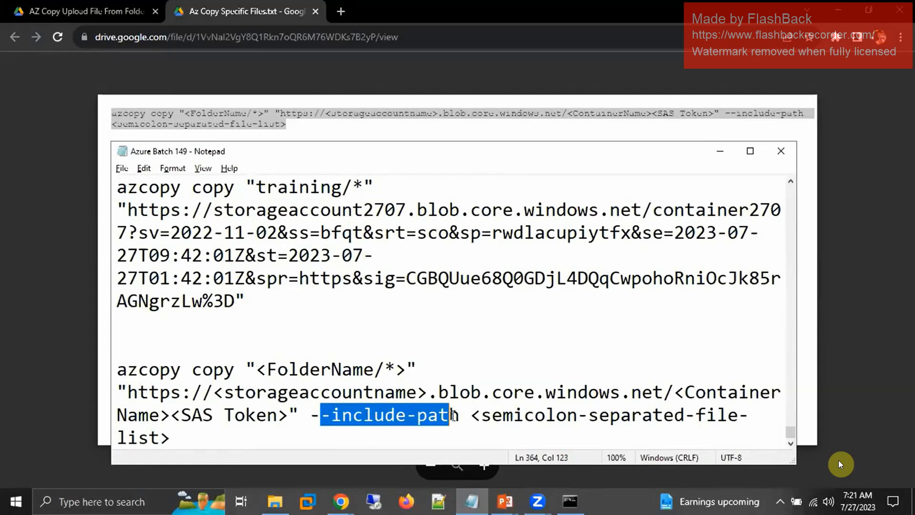
left_click(452, 414)
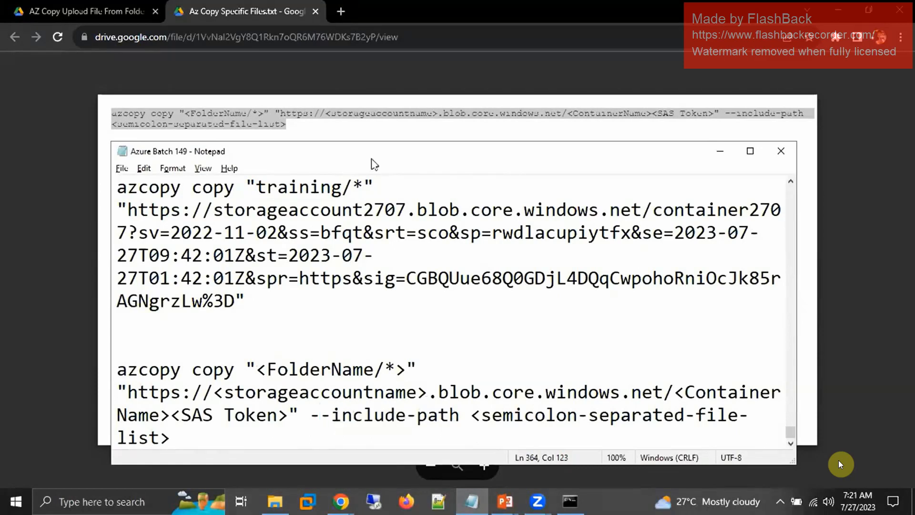
left_click(346, 183)
key("shift+Left")
key("shift+Left")
key("shift+Left")
key("shift+Left")
key("shift+Left")
key("shift+Left")
key("shift+Left")
key("shift+Left")
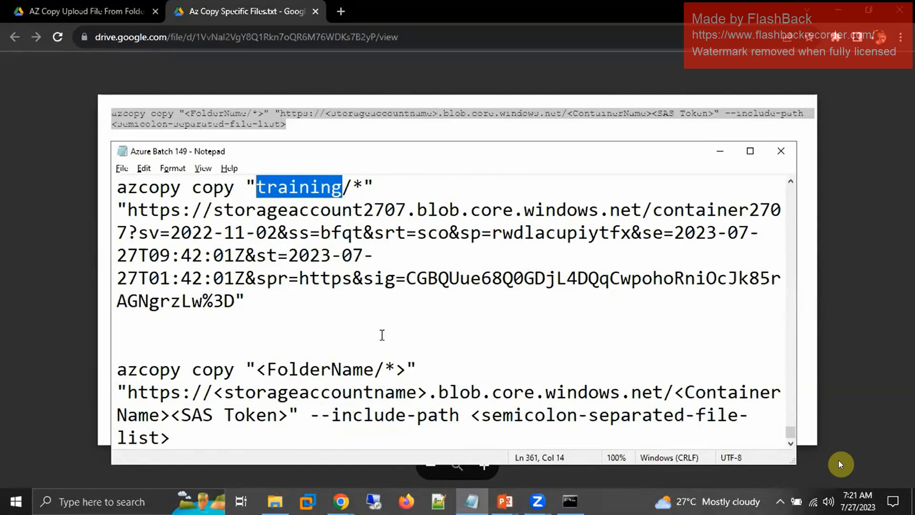
left_click(373, 366)
key("shift+Left")
key("shift+Left")
key("shift+Left")
key("shift+Left")
key("shift+Left")
key("shift+Left")
key("shift+Left")
key("shift+Left")
key("shift+Left")
key("shift+Left")
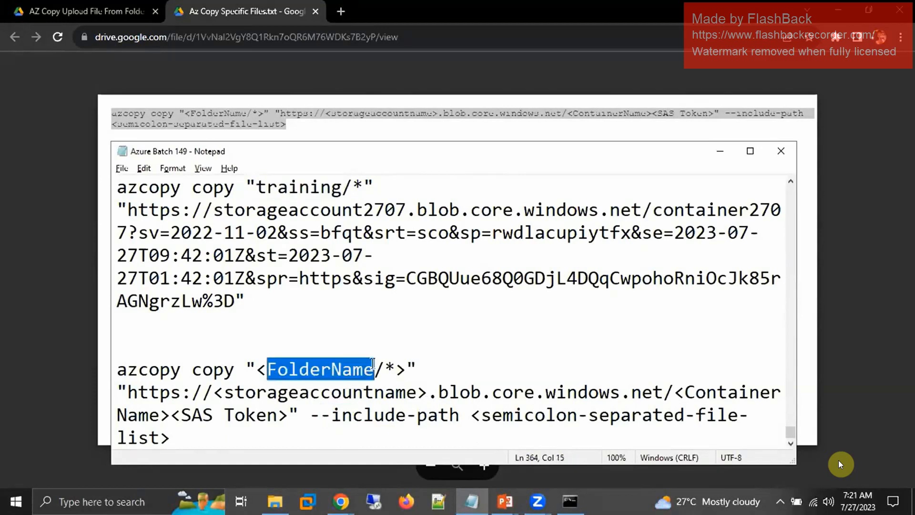
Step: Replace the storageaccountname placeholder with storageaccount2707
key("shift+Left")
key("ctrl+v")
left_click(387, 372)
key("Left")
key("BackSpace")
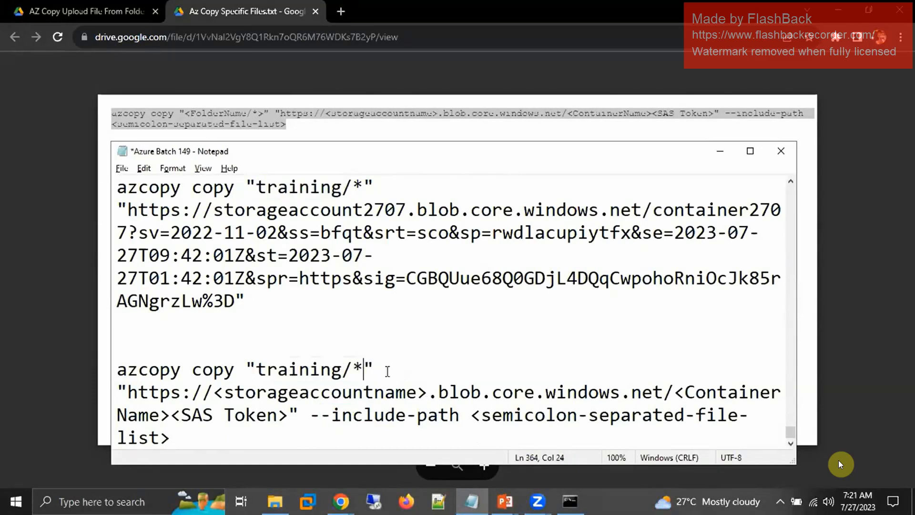
left_click(414, 205)
key("shift+Left")
key("shift+Left")
key("shift+Left")
key("shift+Left")
key("shift+Left")
key("shift+Left")
key("shift+Left")
key("shift+Left")
key("shift+Left")
key("shift+Left")
key("shift+Left")
key("shift+Left")
key("shift+Left")
key("shift+Left")
key("shift+Left")
key("shift+Left")
key("shift+Left")
key("shift+Left")
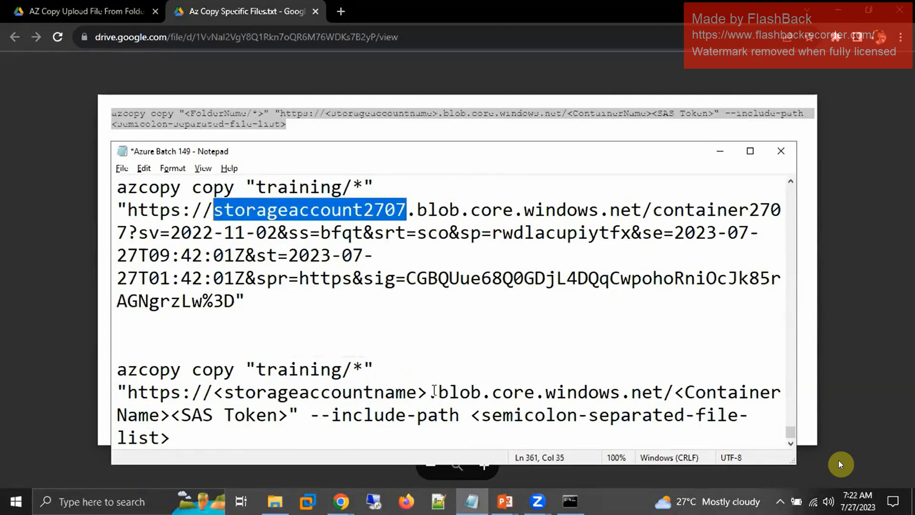
left_click(434, 390)
key("shift+Left")
key("shift+Left")
key("shift+Left")
key("shift+Left")
key("shift+Left")
key("shift+Left")
key("shift+Left")
key("shift+Left")
key("shift+Left")
key("shift+Left")
key("shift+Left")
key("shift+Left")
key("shift+Left")
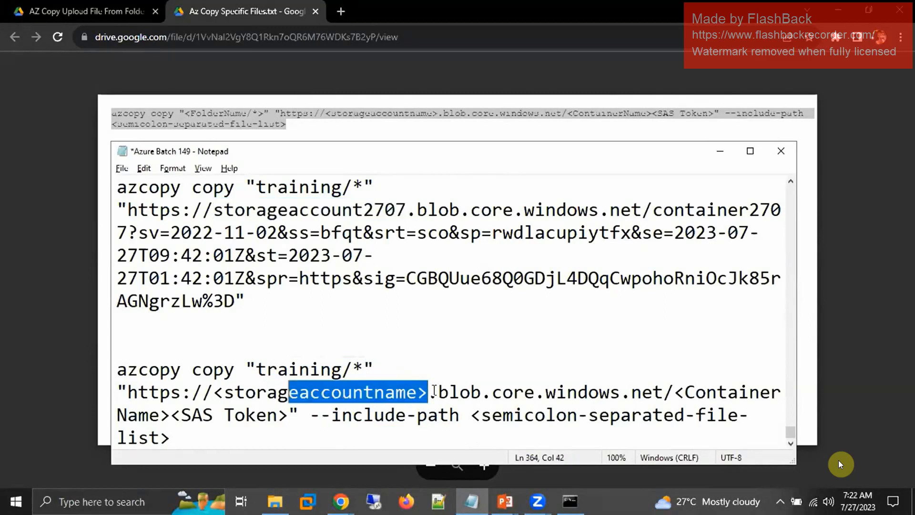
key("shift+Left")
key("shift+Left")
key("shift+Left")
key("shift+Left")
key("shift+Left")
key("shift+Left")
key("shift+Left")
key("ctrl+v")
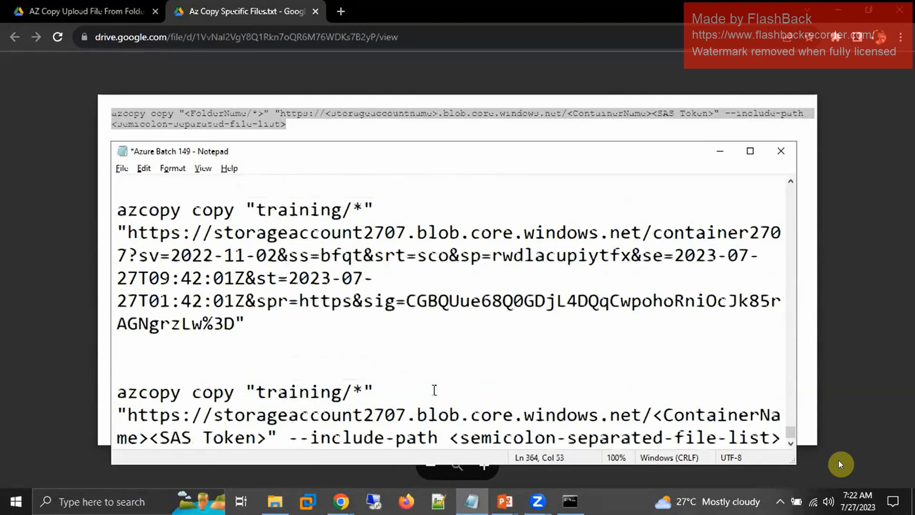
left_click(524, 389)
key("Down")
key("Down")
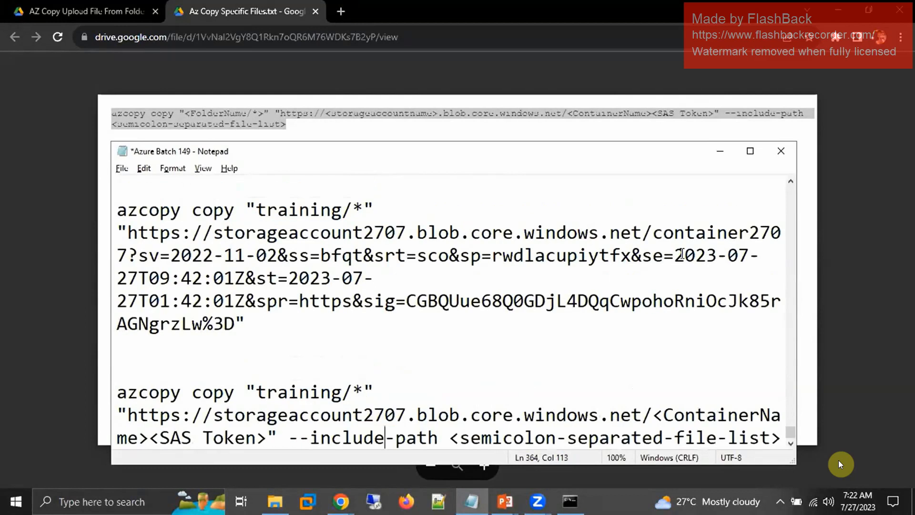
Step: Replace the <ContainerName> placeholder with container2707, copied from the first command's URL
left_click(662, 234)
key("shift+Right")
key("shift+Right")
key("shift+Right")
key("shift+Right")
key("shift+Right")
key("shift+Right")
key("shift+Right")
key("shift+Right")
key("shift+Right")
key("shift+Right")
key("shift+Right")
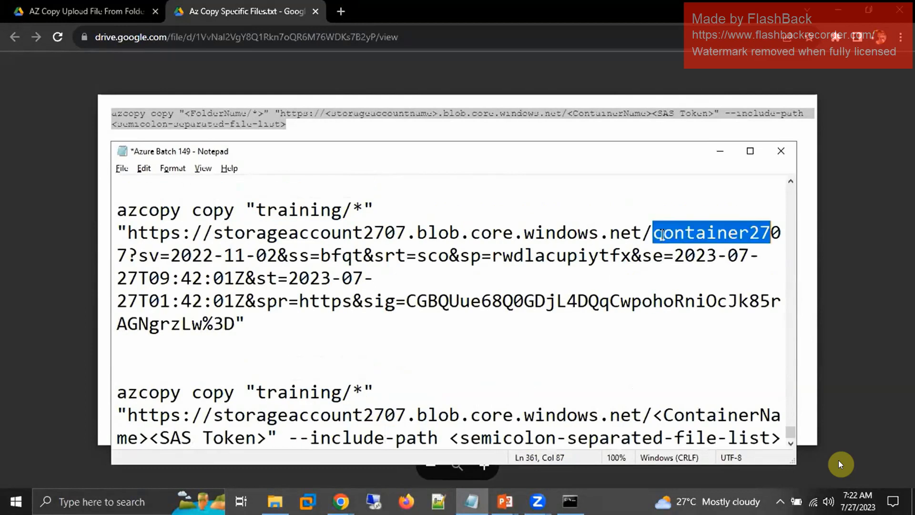
key("shift+Right")
key("shift+Right")
left_click(679, 414)
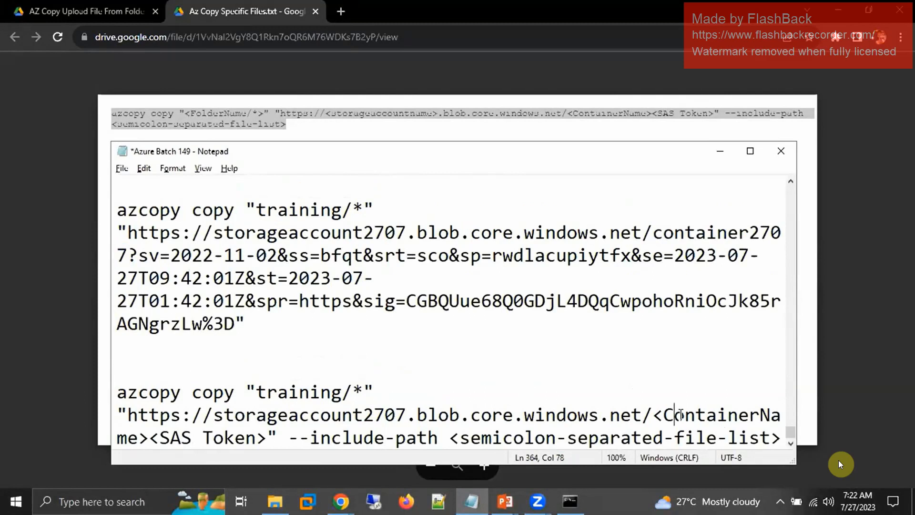
key("Left")
key("Left")
key("shift+Right")
key("shift+Right")
key("shift+Right")
key("shift+Right")
key("shift+Right")
key("shift+Right")
key("shift+Right")
key("shift+Right")
key("shift+Right")
key("shift+Right")
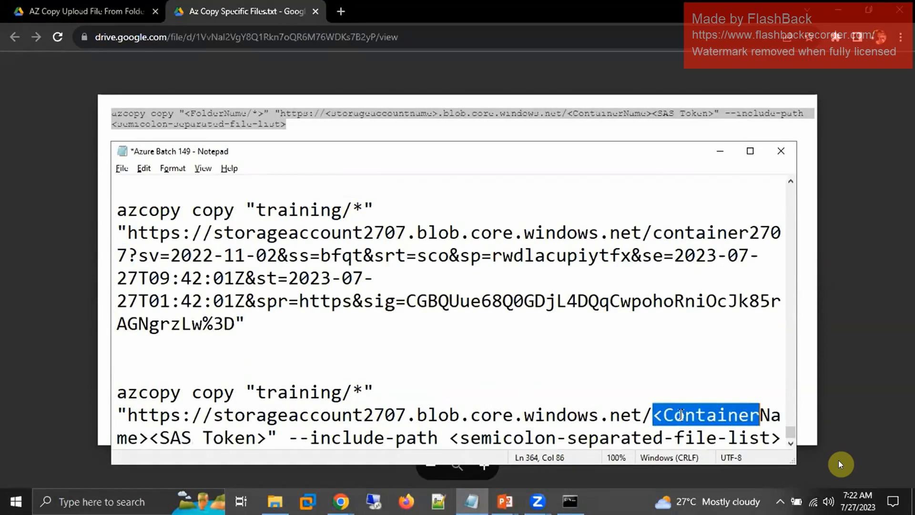
key("shift+Right")
key("shift+Right")
key("shift+Right")
key("shift+Right")
key("shift+Right")
key("ctrl+v")
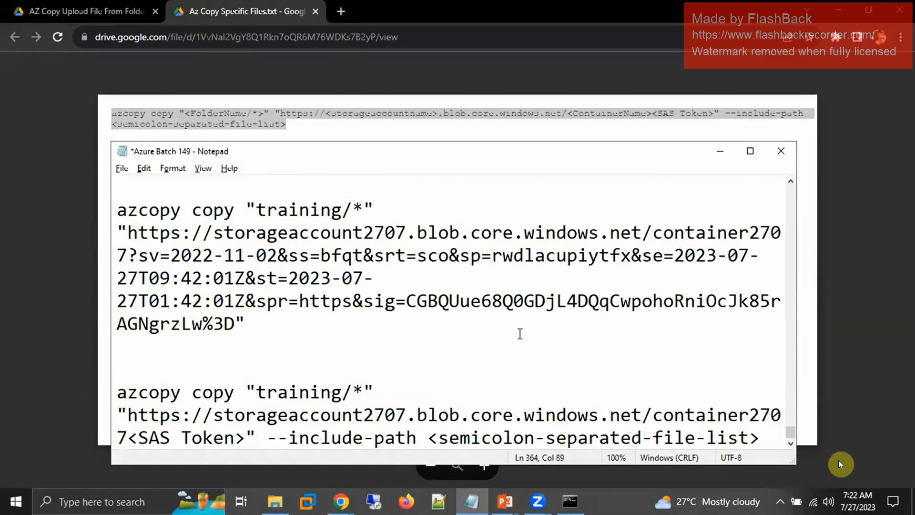
Step: Copy the saved SAS token line and select the <SAS Token> placeholder in the second command
left_click(246, 301)
key("Up")
key("Up")
key("Up")
key("Up")
key("Up")
key("Up")
key("Up")
key("Up")
key("Up")
key("Up")
key("Up")
key("Up")
key("Up")
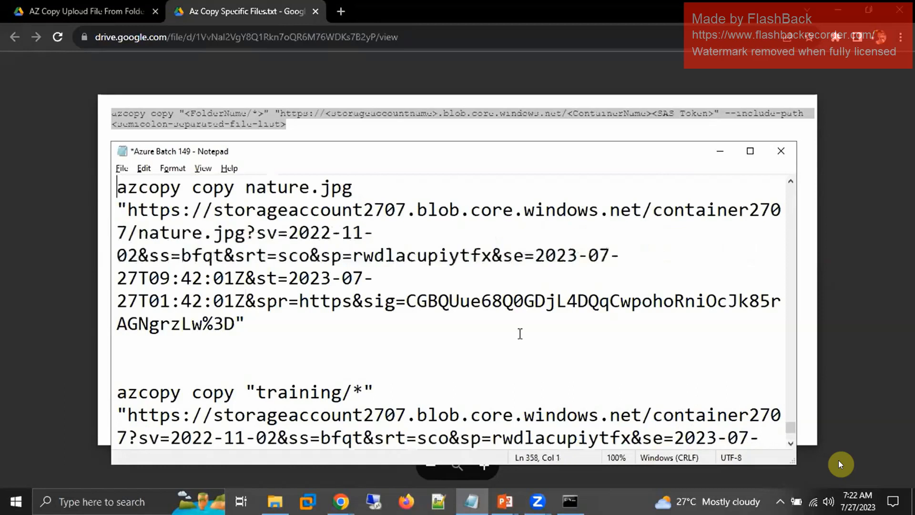
key("Up")
key("Up")
key("Up")
key("Up")
key("Up")
key("Up")
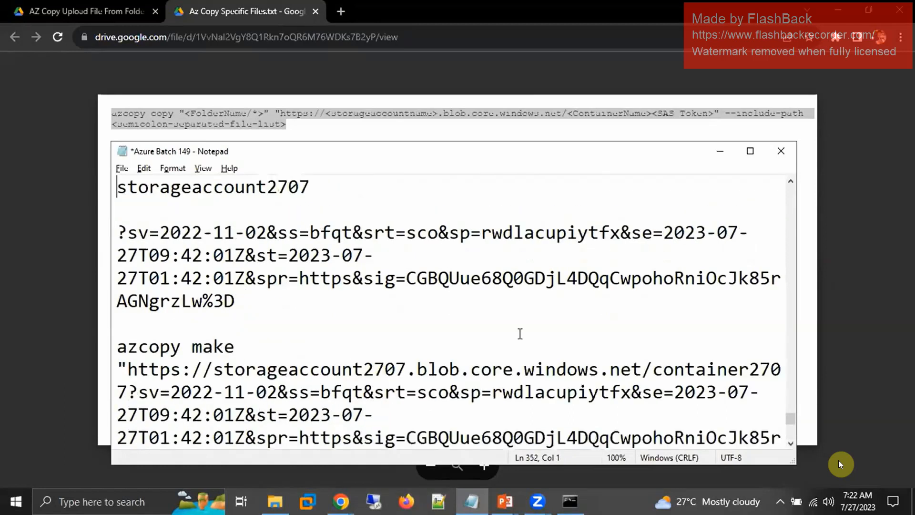
key("Down")
key("Down")
key("shift+Down")
key("Right")
key("Down")
key("Down")
key("Down")
key("Down")
key("Down")
key("Down")
key("Down")
key("Down")
key("Down")
key("Down")
key("Down")
key("Down")
key("Down")
key("Down")
key("Down")
key("Down")
key("Down")
key("Down")
key("Down")
key("Down")
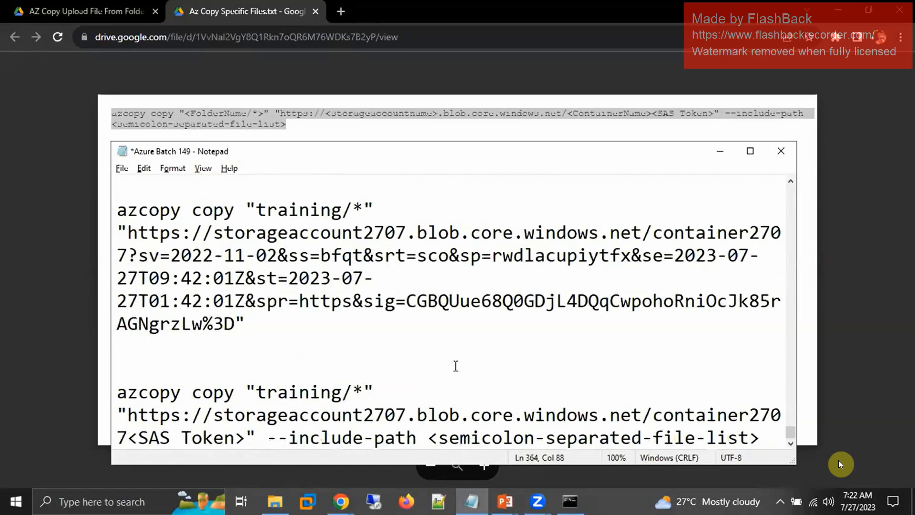
key("Right")
key("Right")
key("Right")
key("Right")
key("Right")
key("Right")
key("Right")
key("Right")
key("Right")
key("Right")
key("Right")
key("Right")
key("shift+Left")
key("shift+Left")
key("shift+Left")
key("shift+Left")
key("shift+Left")
key("shift+Left")
key("shift+Left")
key("shift+Left")
key("shift+Left")
key("shift+Left")
key("shift+Left")
Step: Paste the SAS token over <SAS Token> and wrap the file-list placeholder in quotes
key("ctrl+v")
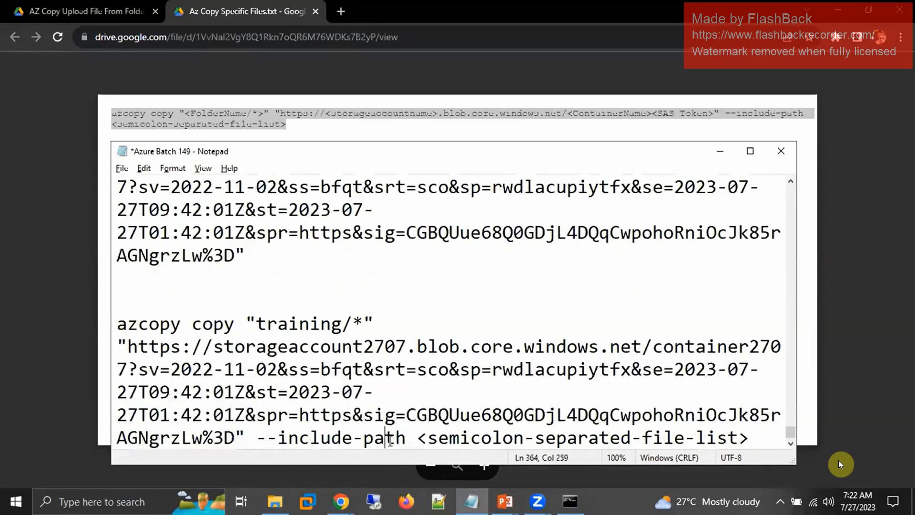
key("Right")
key("shift+Right")
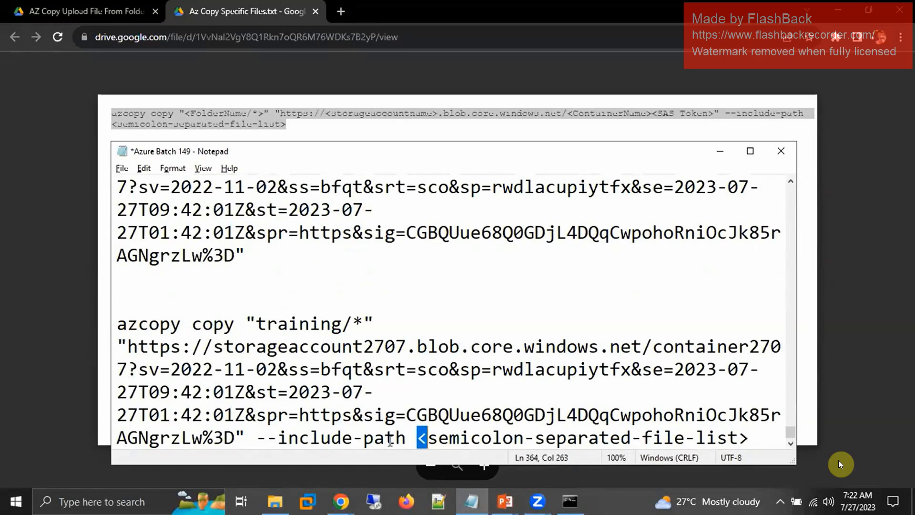
key("Left")
type("\"")
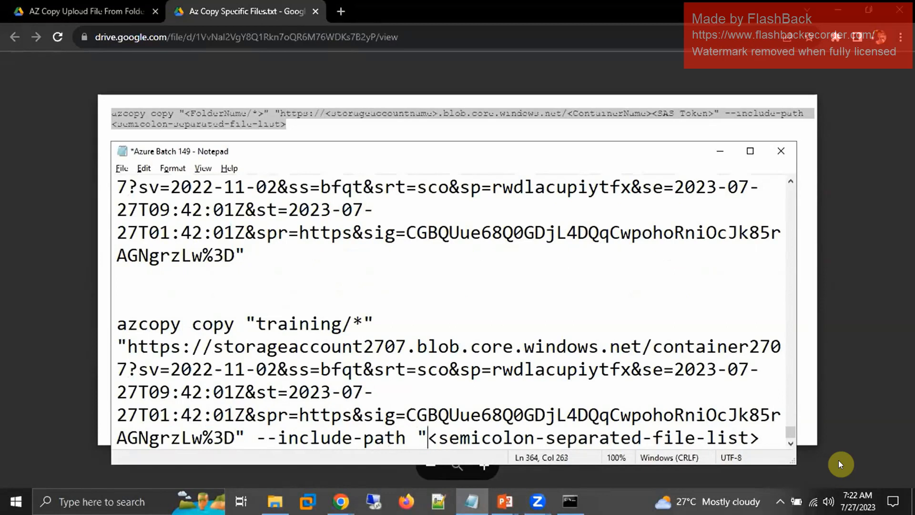
type("\"")
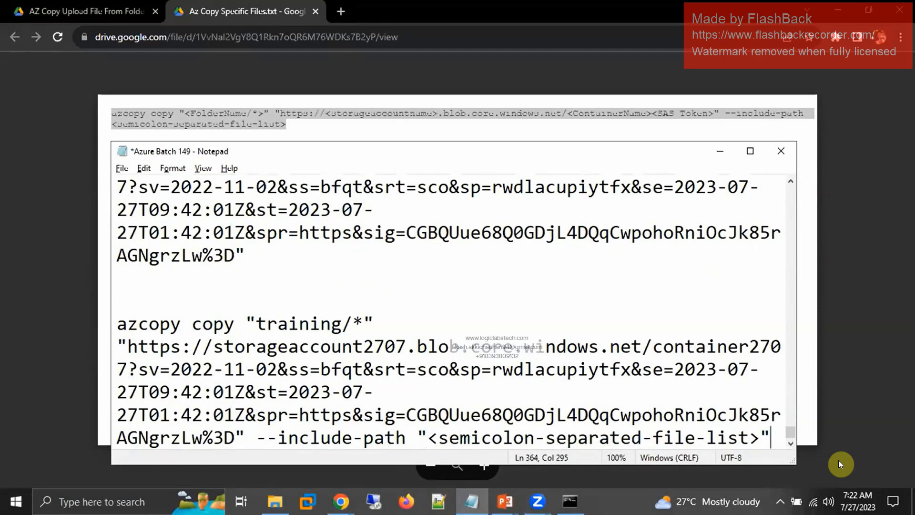
key("Left")
key("shift+Left")
key("shift+Left")
key("shift+Left")
key("shift+Left")
key("shift+Left")
key("shift+Left")
key("shift+Left")
key("shift+Left")
key("shift+Left")
key("shift+Left")
key("shift+Left")
key("shift+Left")
key("shift+Left")
key("shift+Left")
key("shift+Left")
key("shift+Left")
key("shift+Left")
key("shift+Left")
key("shift+Left")
key("shift+Left")
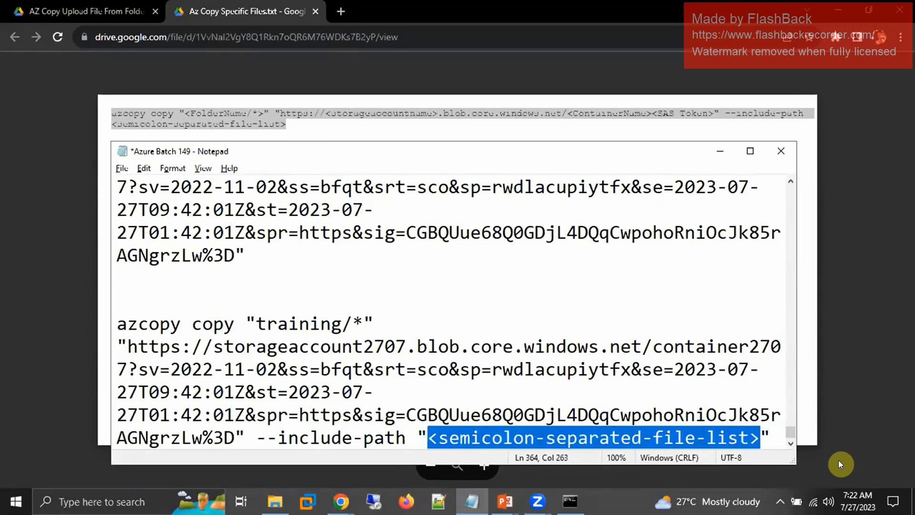
Step: Close the Az Copy Specific Files.txt browser tab and fill the include-path list with file1.txt;file2.txt
key("alt+Tab")
key("ctrl+w")
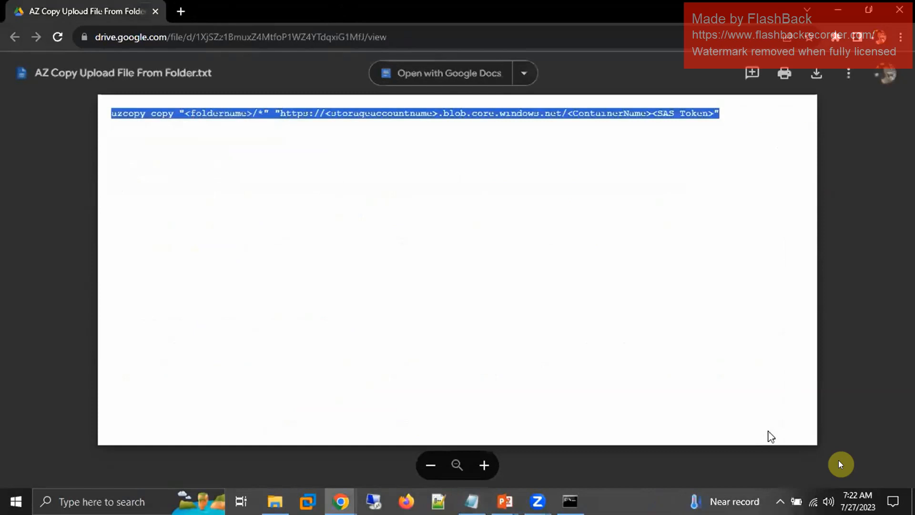
key("alt+Tab")
key("alt+Tab")
key("alt+Tab")
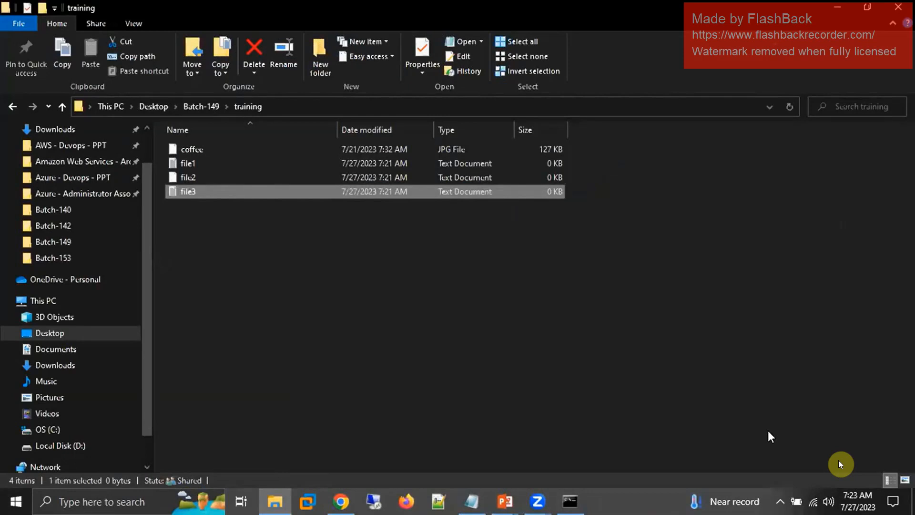
key("alt+Tab")
type("file1")
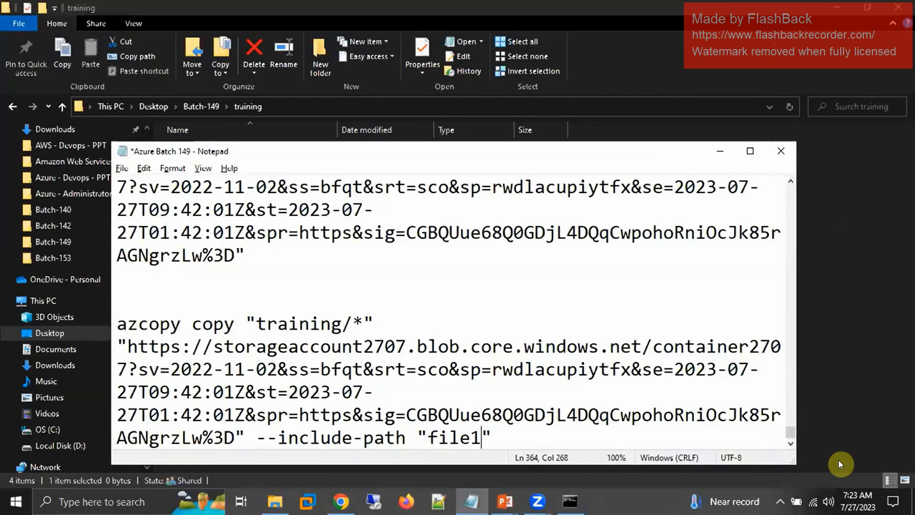
type(".txt;file2")
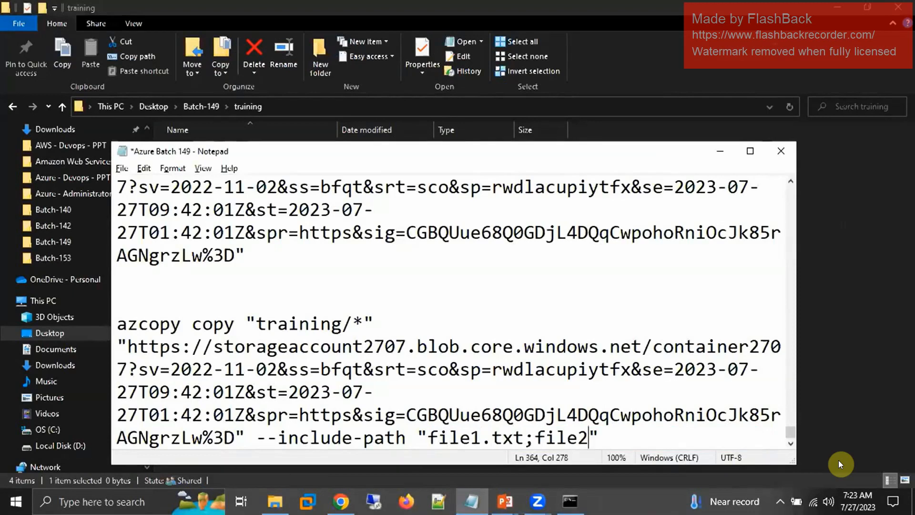
type(".txt")
key("alt+Tab")
key("alt+Tab")
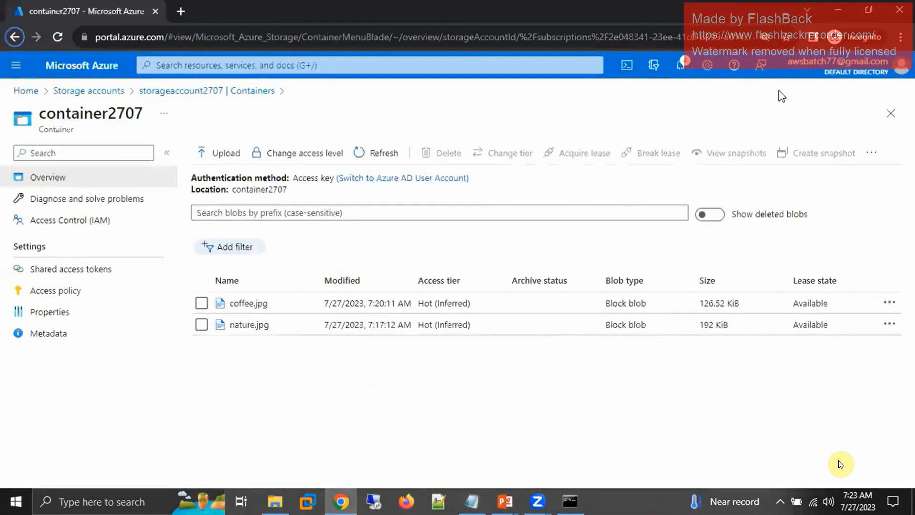
Step: Check that container2707 lists only coffee.jpg and nature.jpg, briefly marking coffee.jpg's modified time
mouse_move(411, 287)
left_mouse_down()
mouse_move(328, 289)
mouse_move(321, 315)
mouse_move(412, 313)
mouse_move(412, 273)
mouse_move(403, 284)
left_mouse_up()
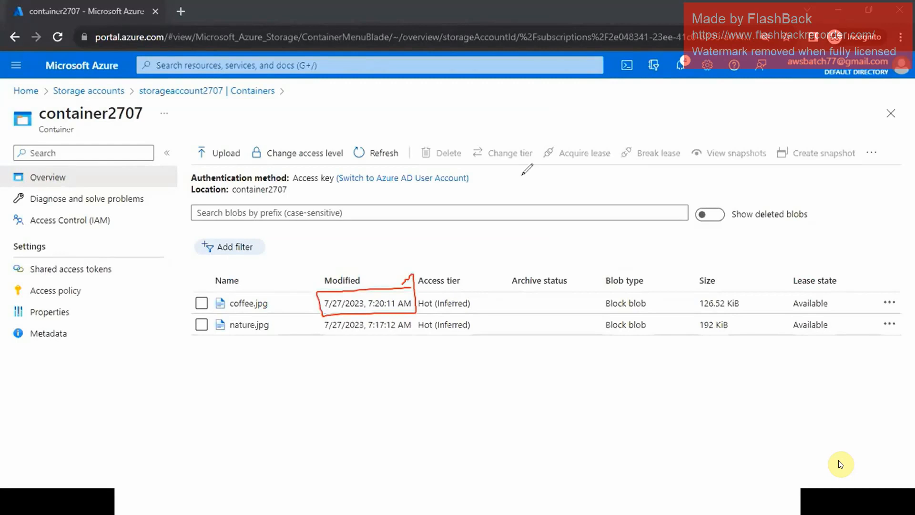
key("e")
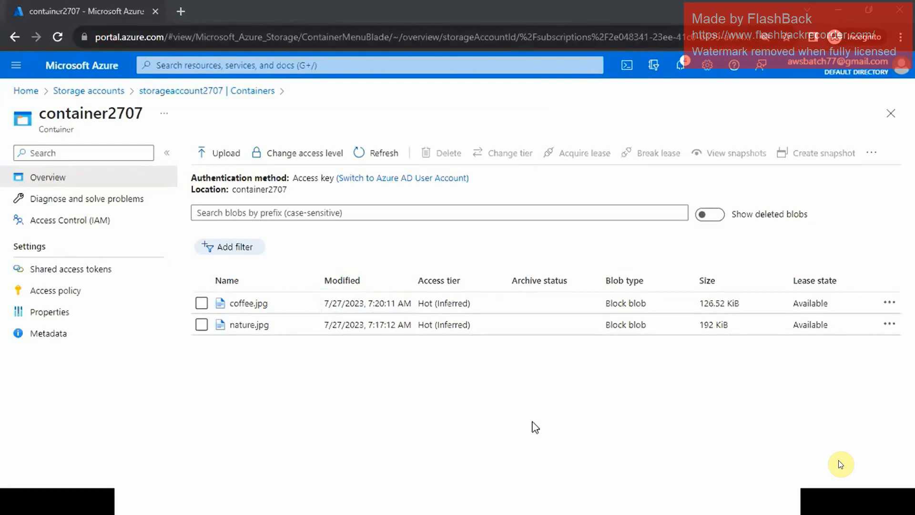
key("alt+Tab")
key("alt+Tab")
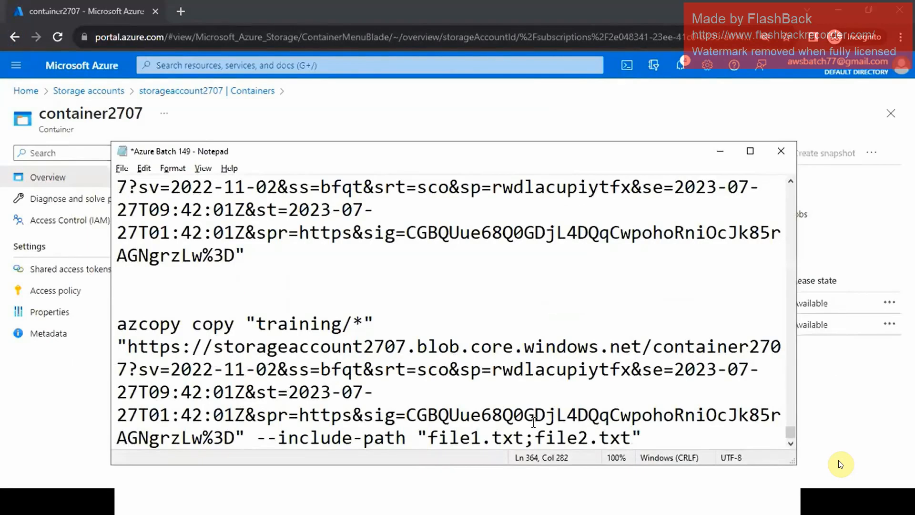
Step: Run the copied include-path azcopy command in Command Prompt, then refresh container2707's blob list
key("Up")
key("Up")
key("Up")
key("Up")
key("Up")
key("Up")
key("Down")
key("shift+Down")
key("shift+Down")
key("shift+Down")
key("shift+Down")
key("shift+Down")
key("shift+Right")
key("shift+Right")
key("shift+Right")
key("shift+Right")
key("shift+Right")
key("shift+Right")
key("shift+Right")
key("shift+Right")
key("shift+Right")
key("shift+Right")
key("shift+Right")
key("shift+Right")
key("shift+Right")
key("shift+Right")
key("shift+Right")
key("shift+Right")
key("shift+Right")
key("shift+Right")
key("shift+Right")
key("shift+Right")
key("ctrl+c")
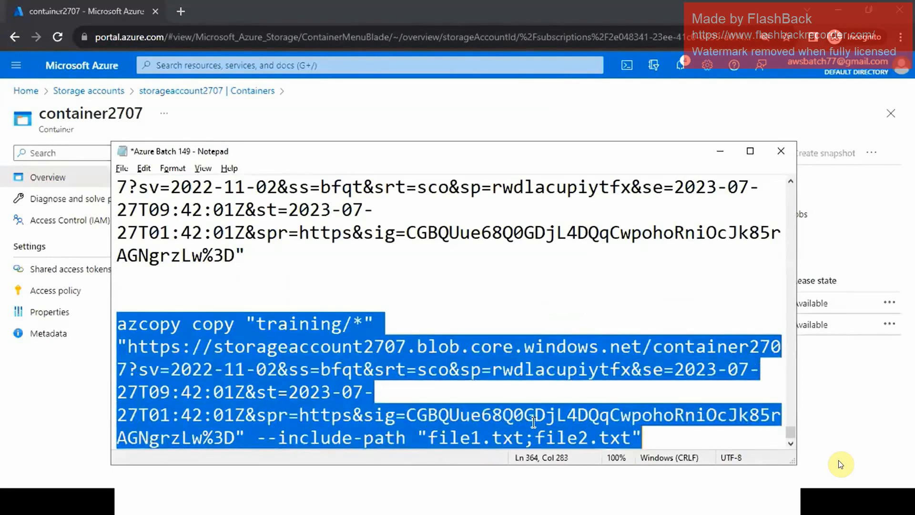
key("alt+Tab")
key("alt+Tab")
key("alt+Tab")
key("alt+Tab")
key("alt+Tab")
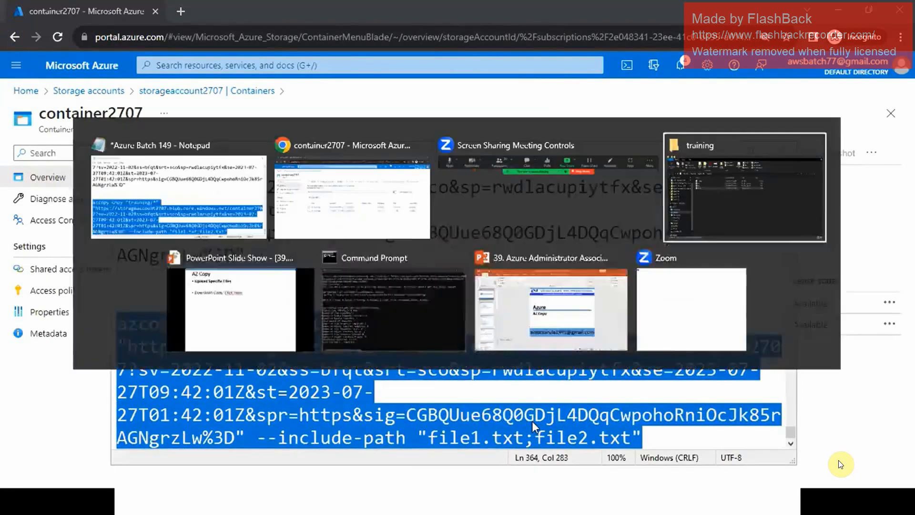
right_click(611, 374)
key("Return")
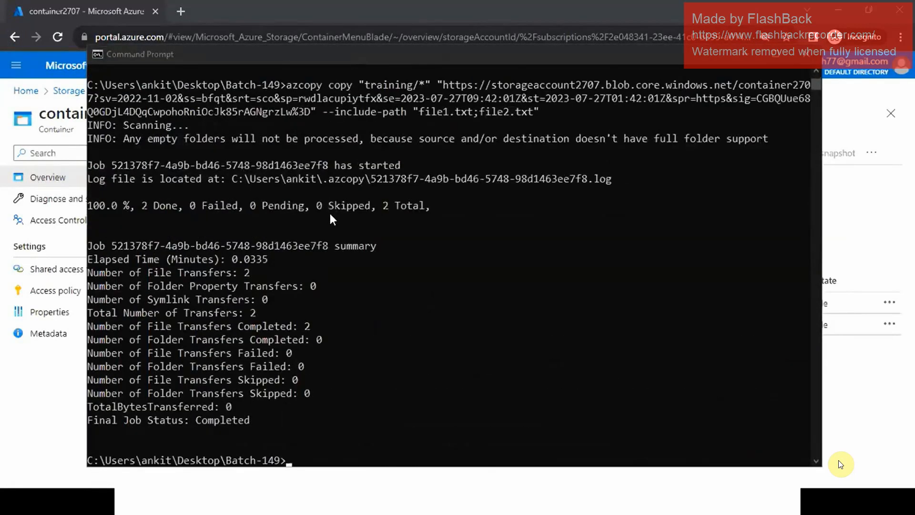
key("alt+Tab")
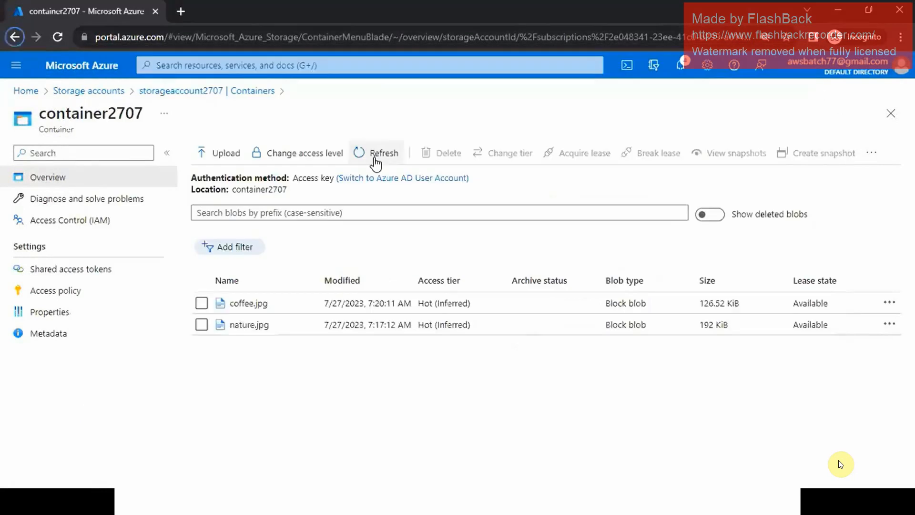
left_click(375, 158)
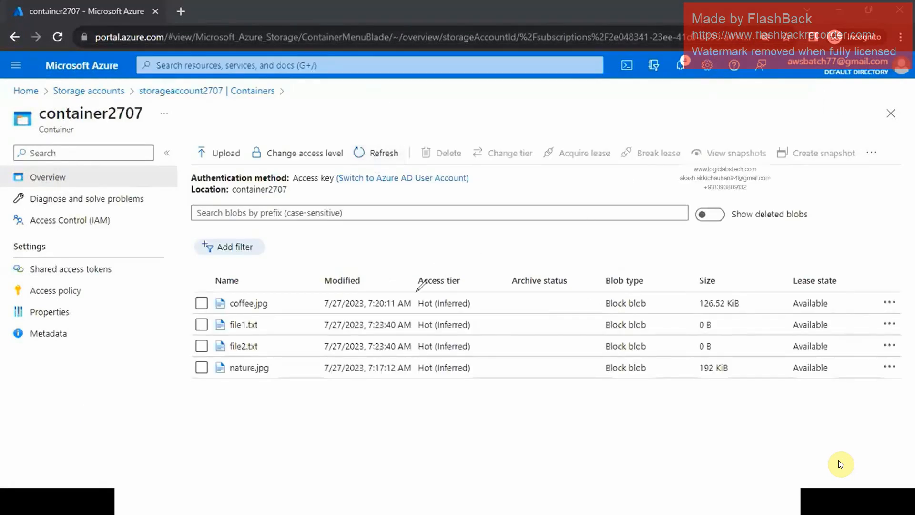
Step: Mark the Modified column and the 7:23:40 AM timestamps of the new file1.txt and file2.txt
mouse_move(416, 289)
left_mouse_down()
mouse_move(316, 288)
mouse_move(364, 316)
mouse_move(419, 305)
mouse_move(413, 289)
left_mouse_up()
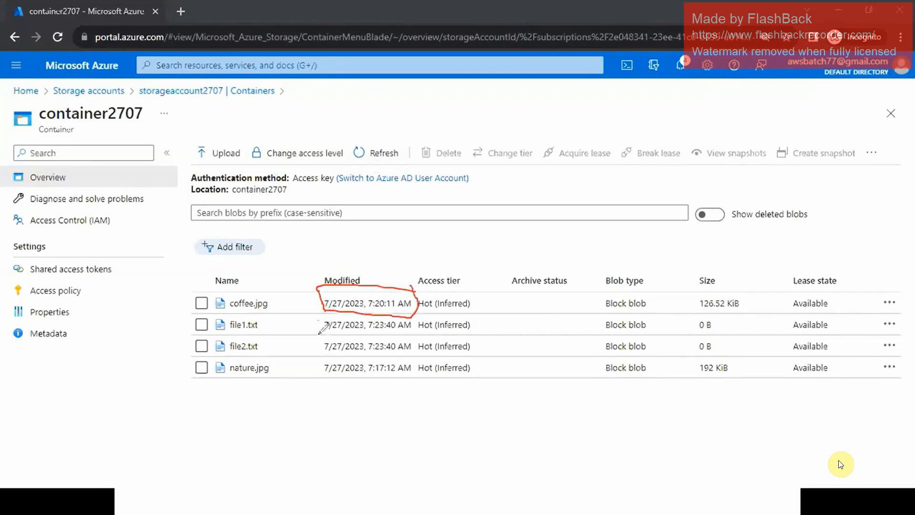
left_click_drag(318, 320, 317, 353)
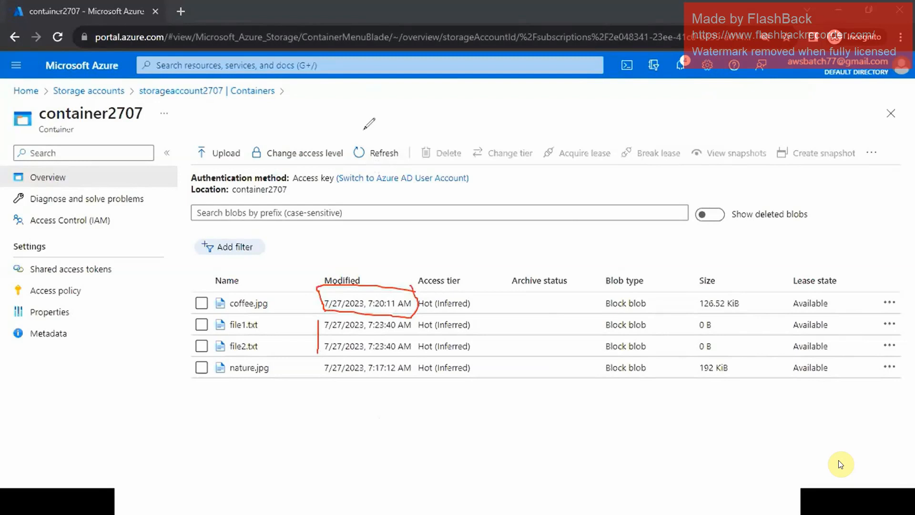
Step: Return to the Azure Batch 149 Notepad notes holding the azcopy copy "training/*" command
key("Escape")
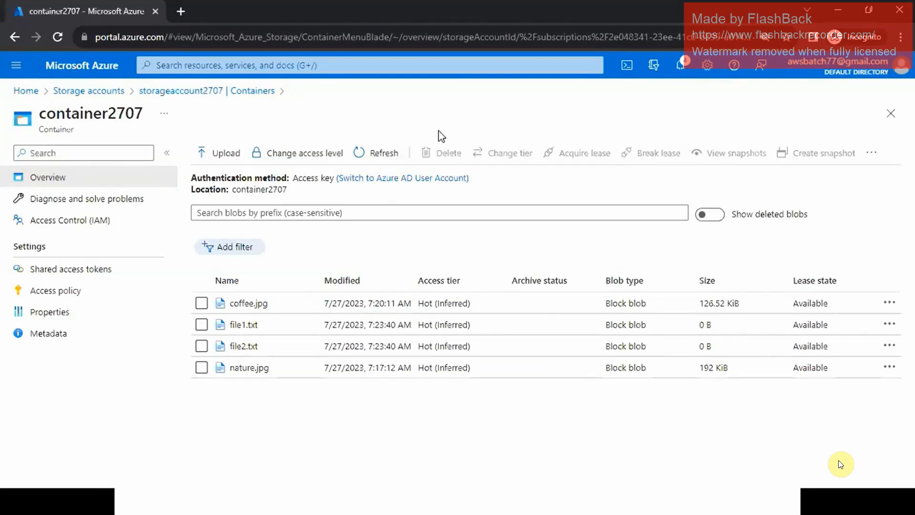
key("alt+Tab")
key("alt+Tab")
key("alt+Tab")
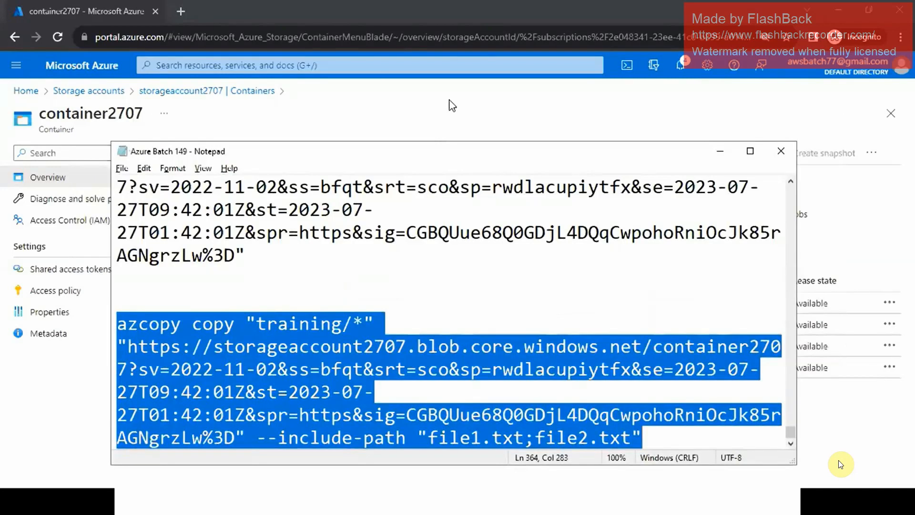
key("alt+Tab")
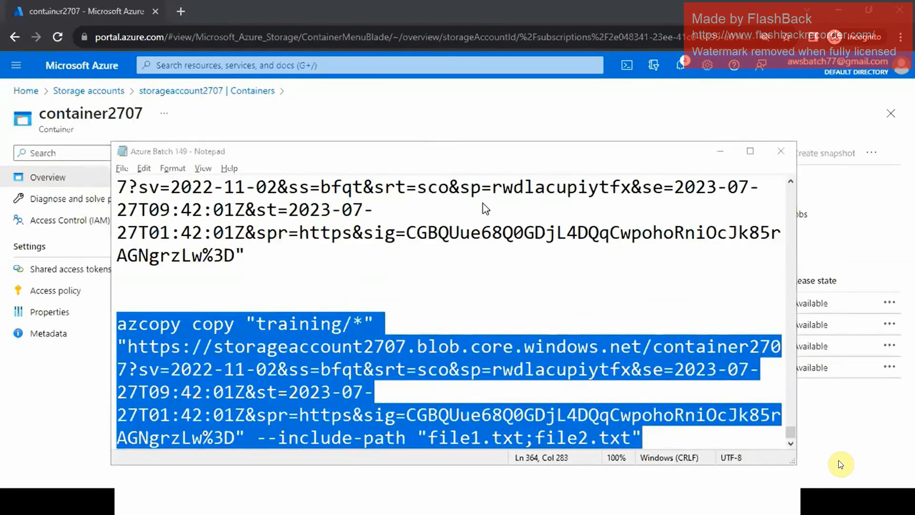
left_click(436, 316)
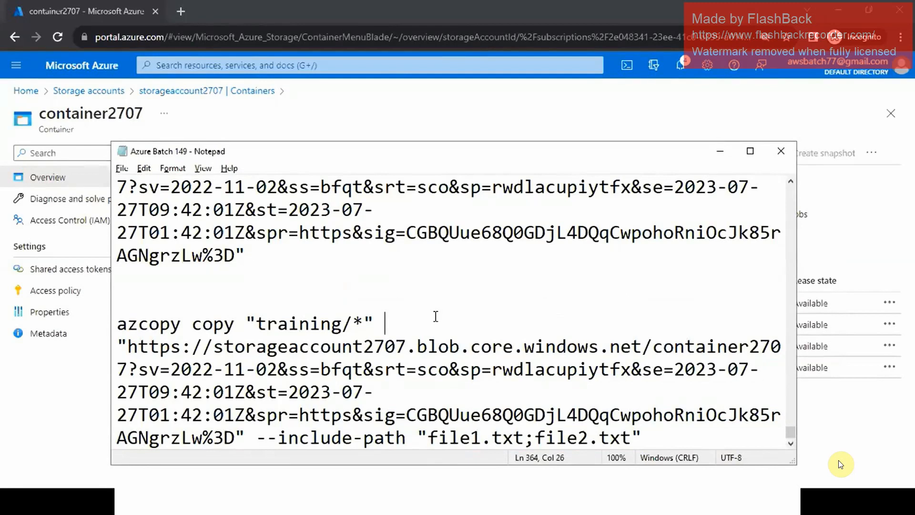
Step: Search Windows for "expl" and launch Microsoft Azure Storage Explorer
key("super")
type("st")
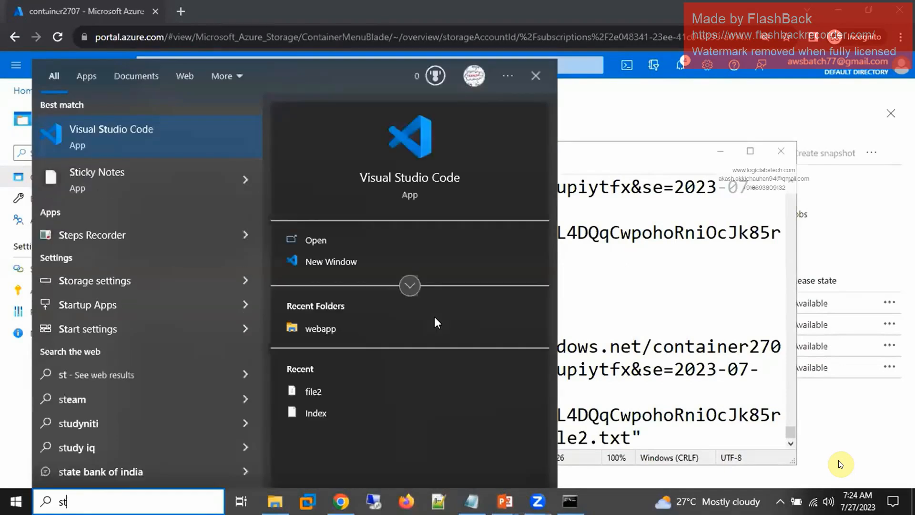
key("BackSpace")
key("BackSpace")
type("explo")
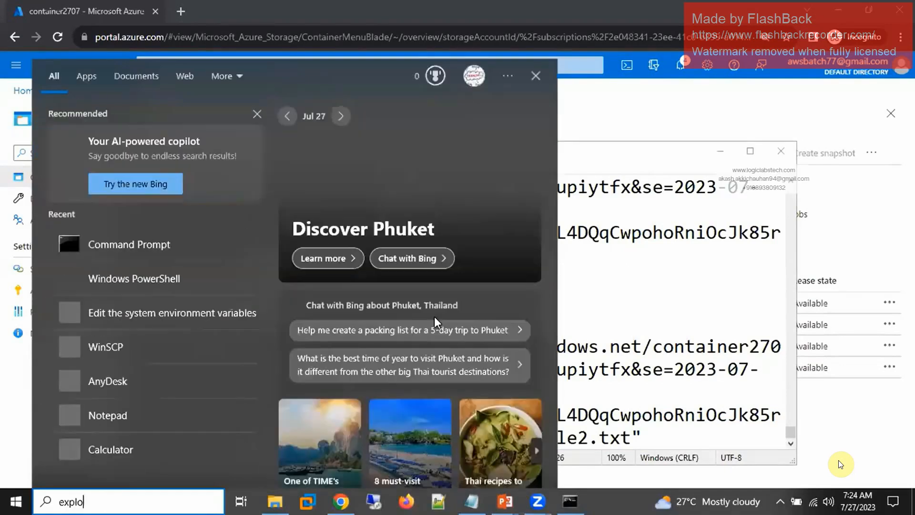
key("BackSpace")
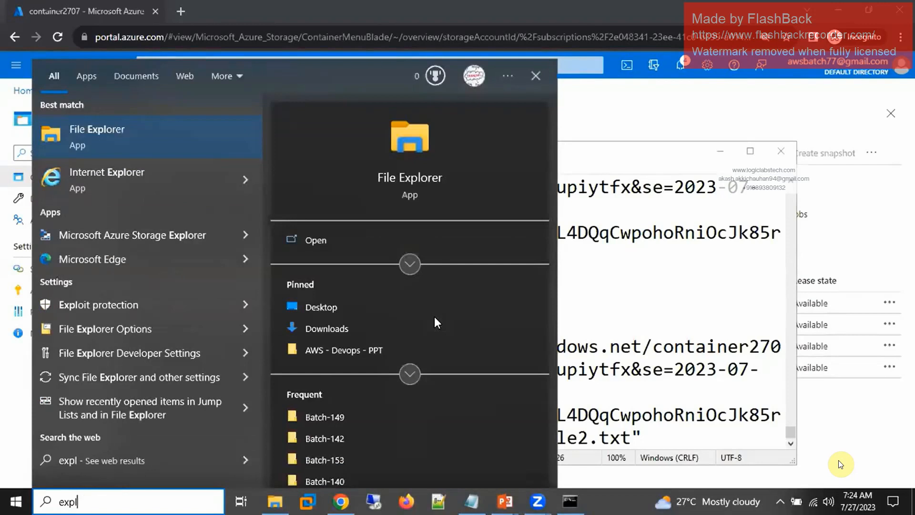
left_click(131, 237)
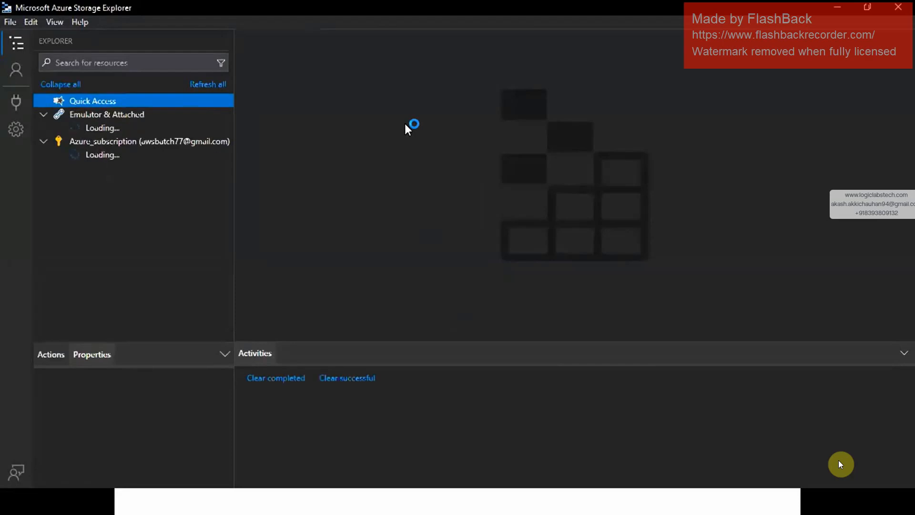
Step: Add a leading slash so the azcopy source path reads /training/*
key("alt+Tab")
key("alt+Tab")
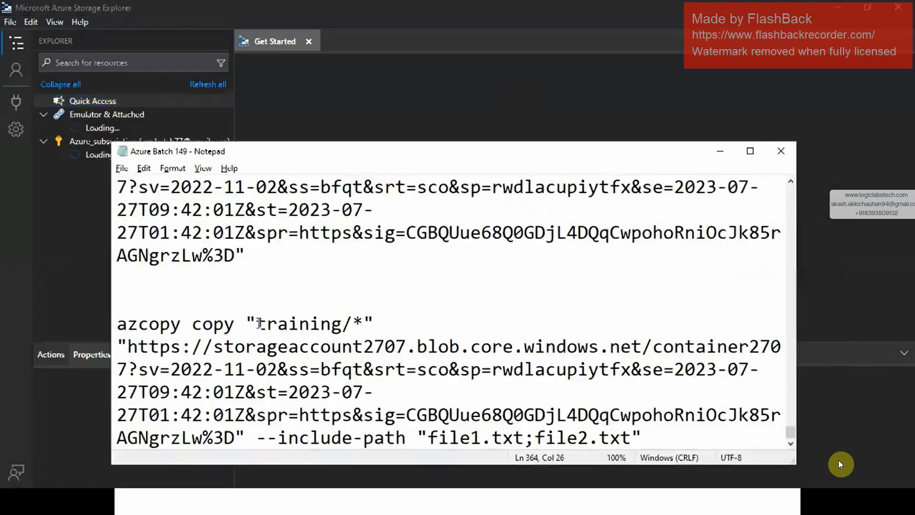
left_click_drag(258, 323, 320, 324)
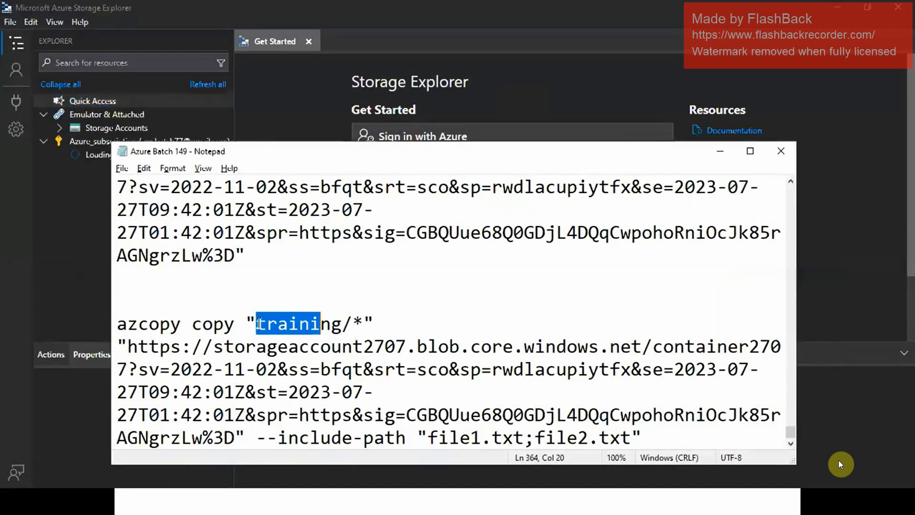
key("shift+Right")
key("shift+Right")
left_click(258, 324)
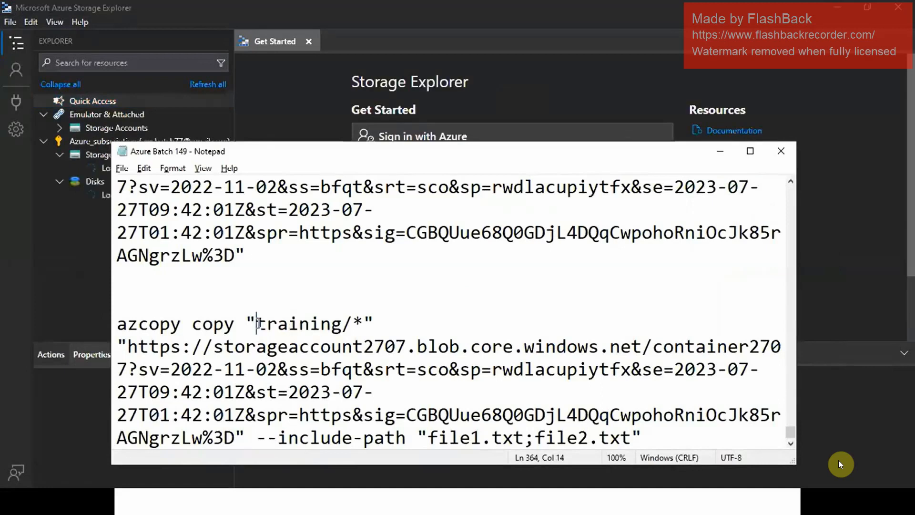
type("/")
key("Left")
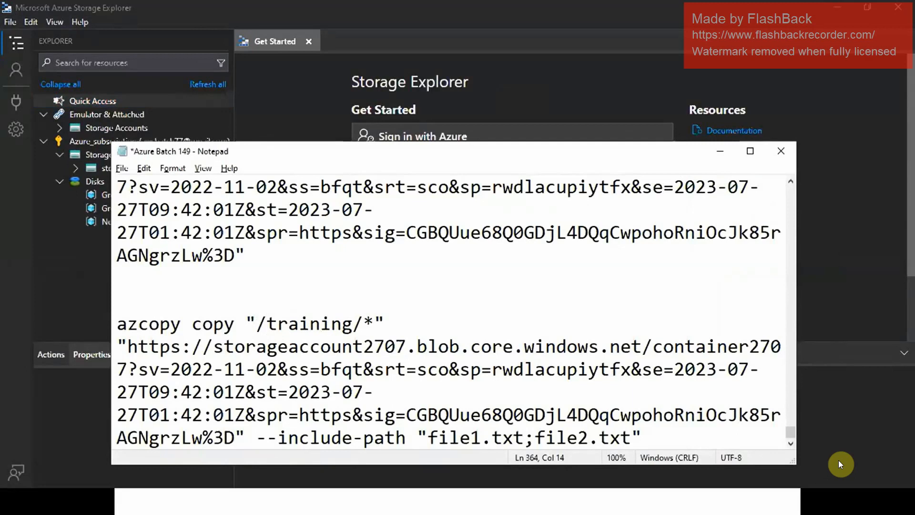
Step: Expand storageaccount2707 > Blob Containers and open container2707 to list its four blobs
left_click(315, 359)
left_click(94, 184)
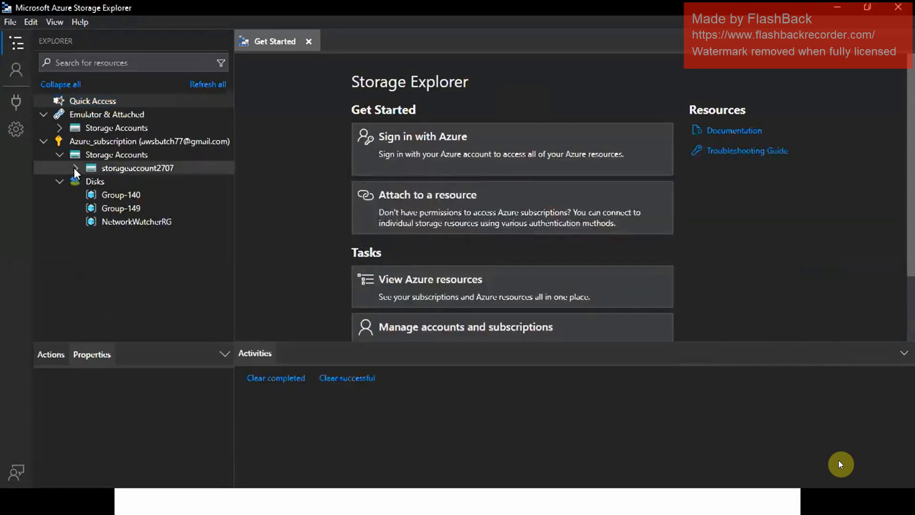
left_click(75, 168)
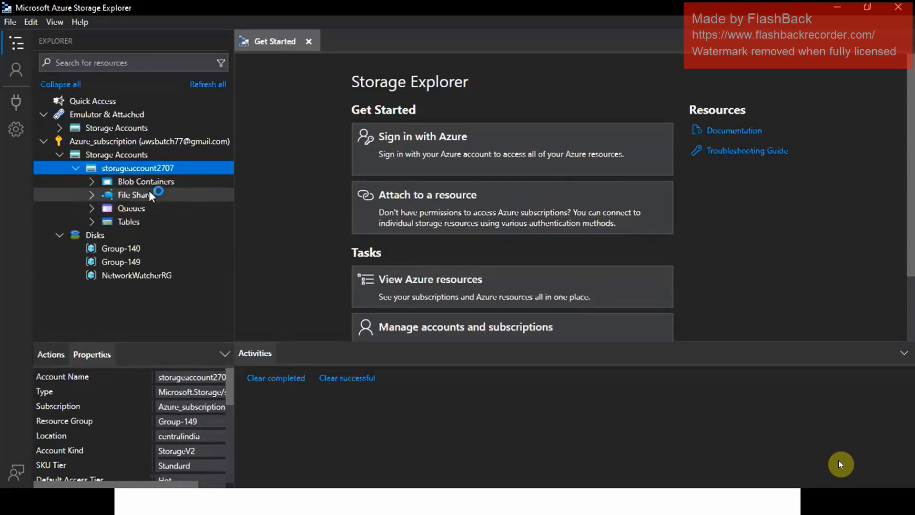
left_click(93, 181)
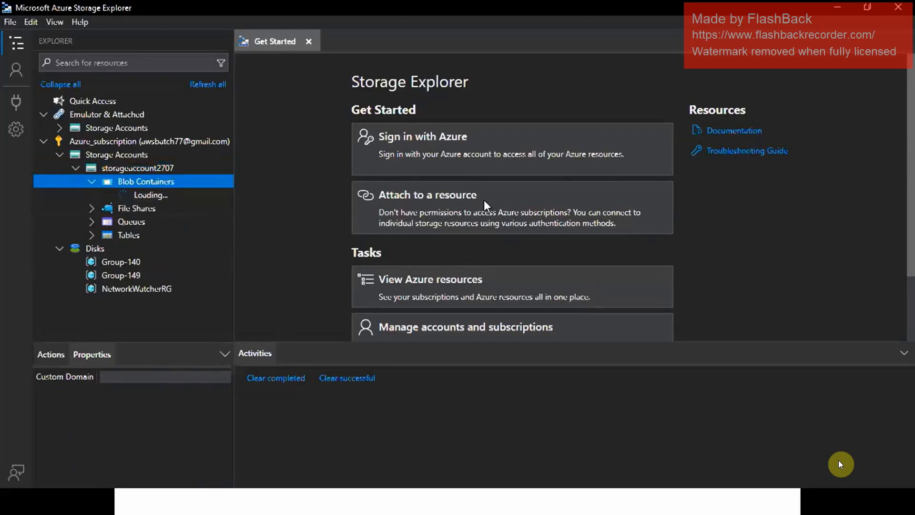
left_click(728, 106)
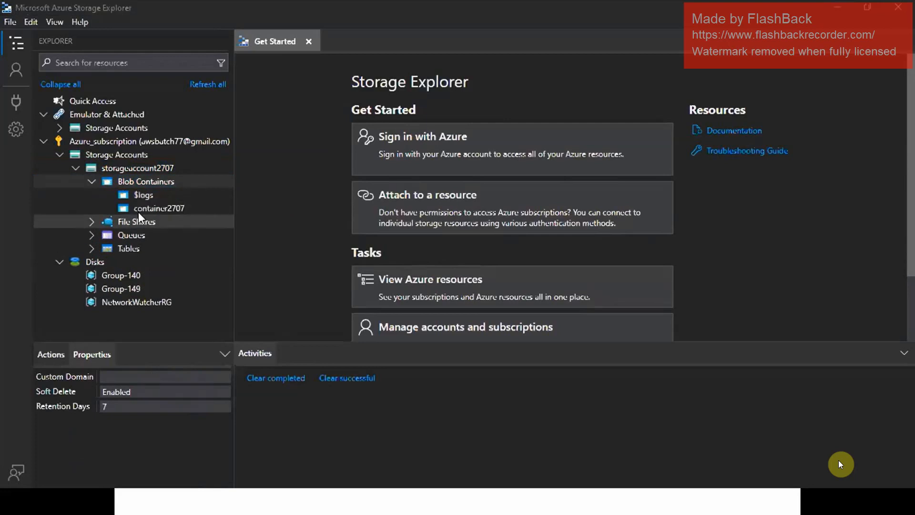
left_click(128, 209)
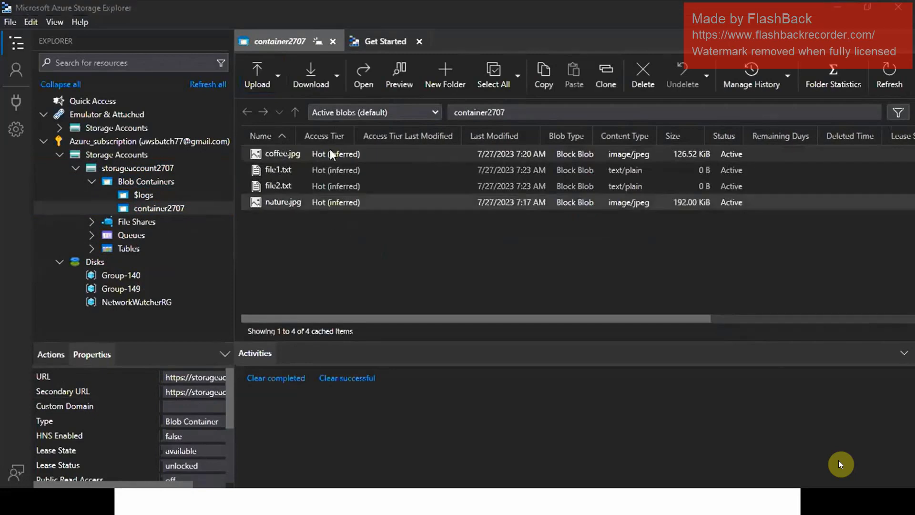
Step: Delete file2.txt from container2707, confirm with Yes, and check the deletion activity entry
left_click(281, 154)
right_click(275, 191)
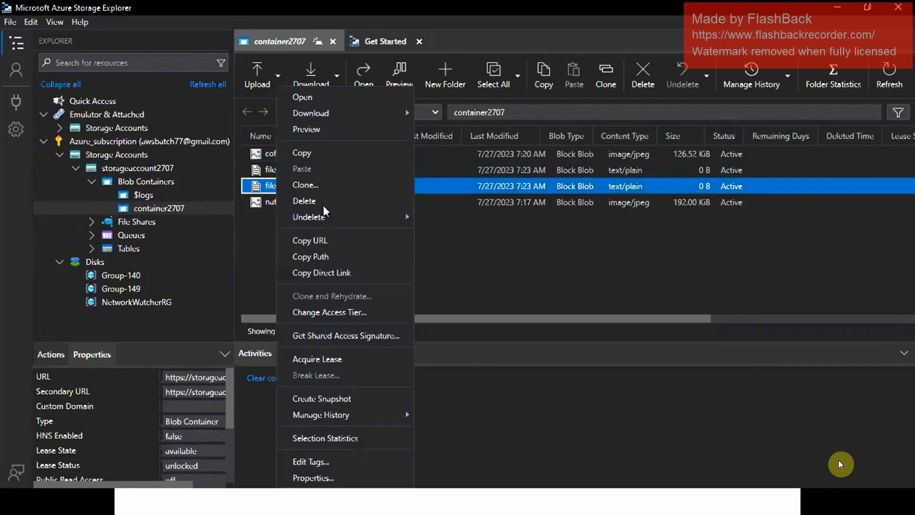
left_click(323, 204)
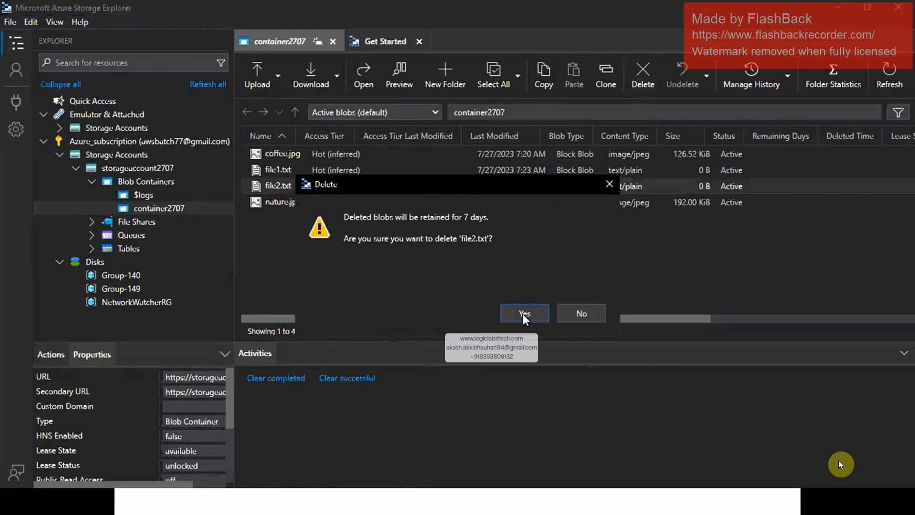
left_click(522, 313)
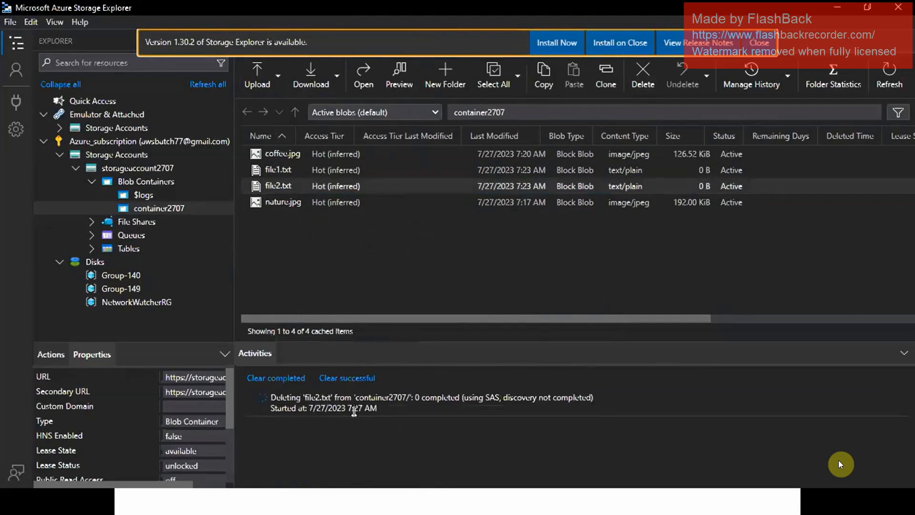
mouse_move(739, 403)
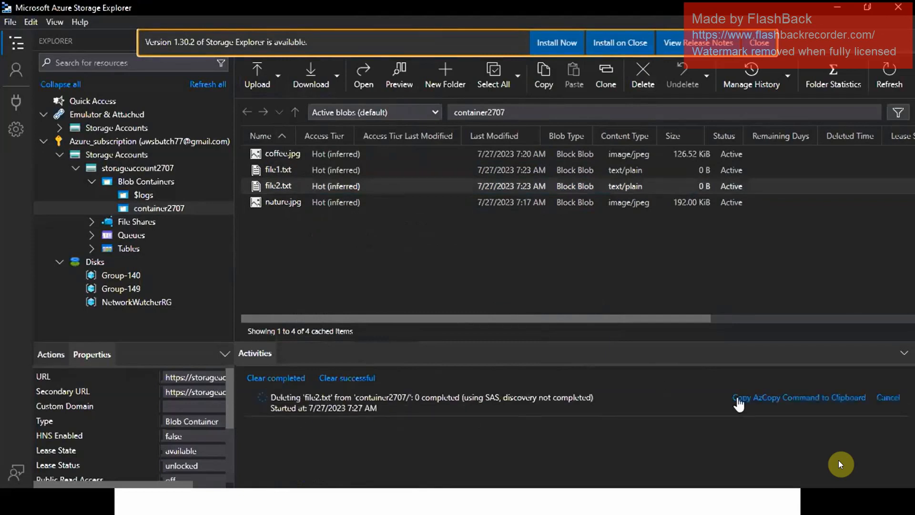
triple_click(764, 409)
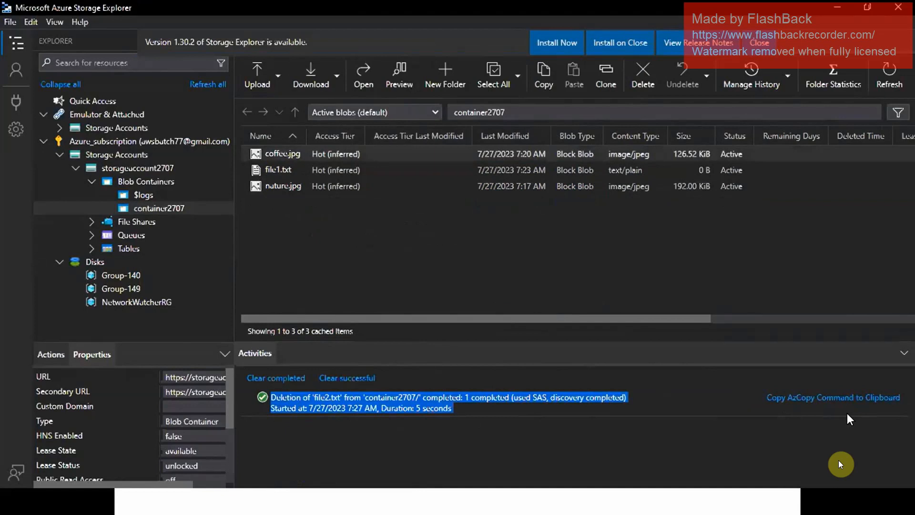
Step: Copy the deletion's equivalent AzCopy remove command and paste it below the azcopy command in Notepad
left_click(813, 399)
left_click(516, 490)
left_click(470, 499)
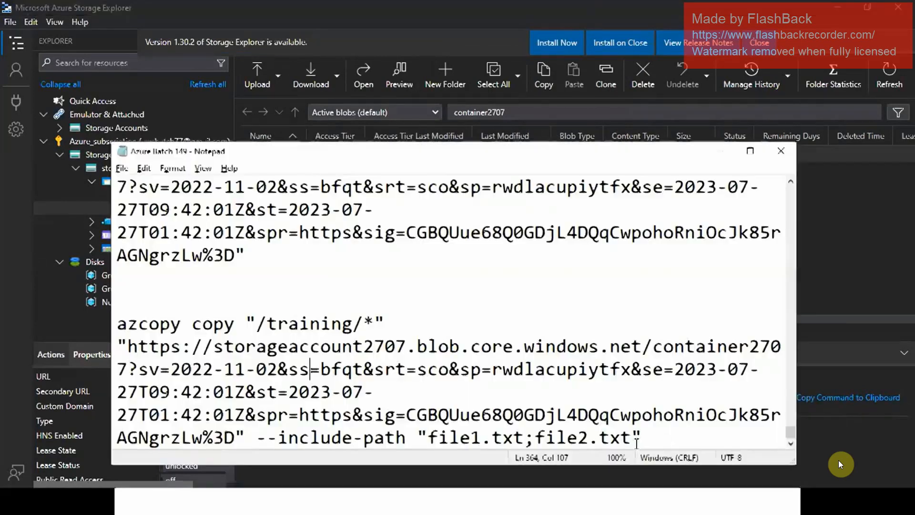
left_click(638, 443)
key("Return")
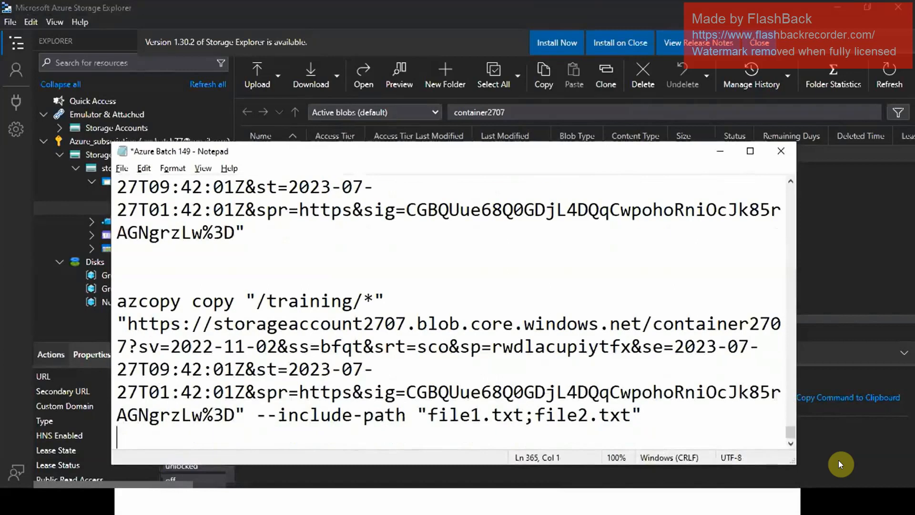
Step: Review the pasted environment-variable lines, azcopy.exe call and file2.txt blob URL
left_click(407, 279)
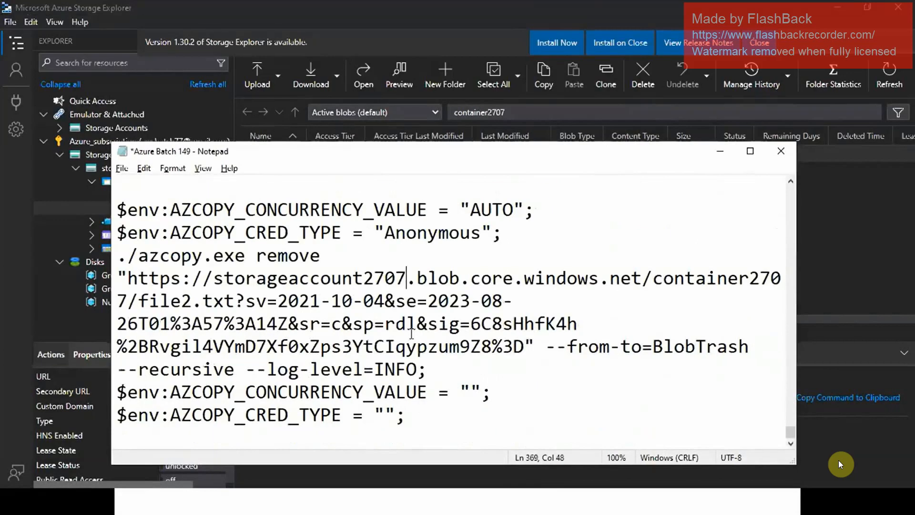
key("Up")
key("Up")
key("Up")
key("Up")
key("Up")
key("Up")
key("Down")
key("shift+Down")
key("shift+Down")
key("shift+Down")
key("shift+Down")
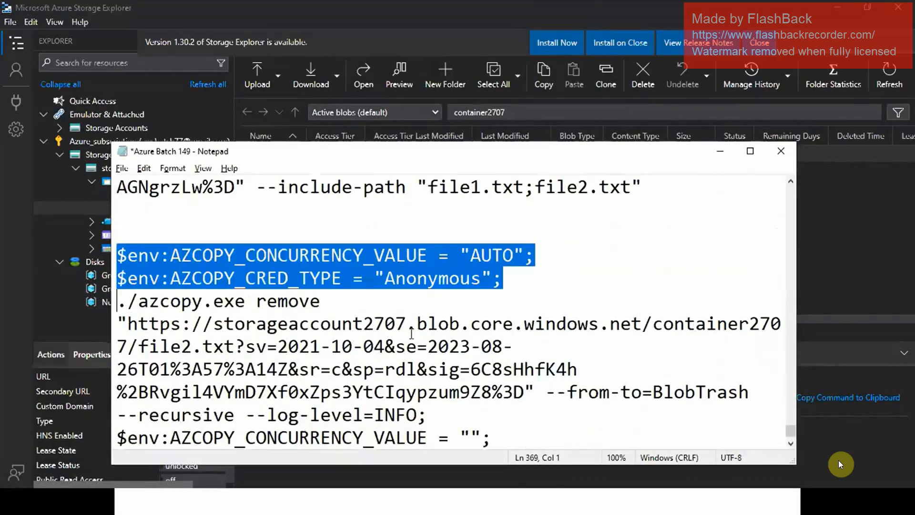
key("shift+Down")
key("shift+Down")
key("shift+Down")
left_click(215, 323)
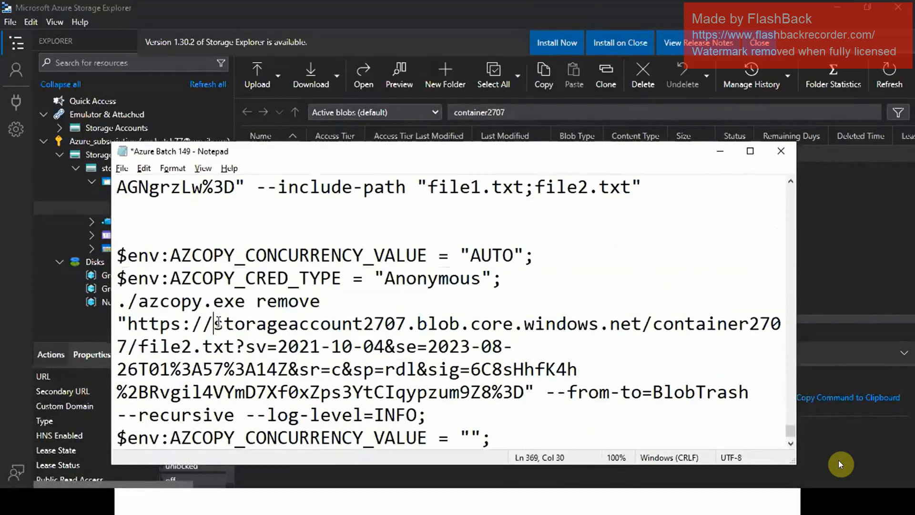
key("Left")
key("Left")
key("Left")
key("Left")
key("Up")
key("Left")
key("Left")
key("Left")
key("shift+Right")
key("shift+Right")
key("shift+Right")
key("shift+Right")
key("shift+Right")
left_click(148, 330)
key("Left")
key("shift+Down")
key("shift+Down")
key("shift+Down")
key("shift+Down")
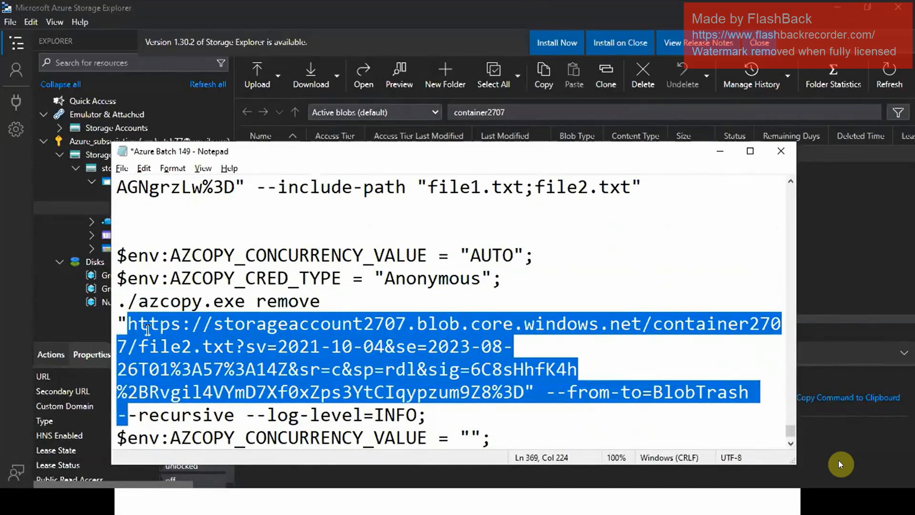
Step: Cut the whole pasted remove command block out of the notes and return to Storage Explorer
key("Up")
key("Up")
key("Up")
key("Up")
key("Up")
key("Up")
key("Up")
key("Left")
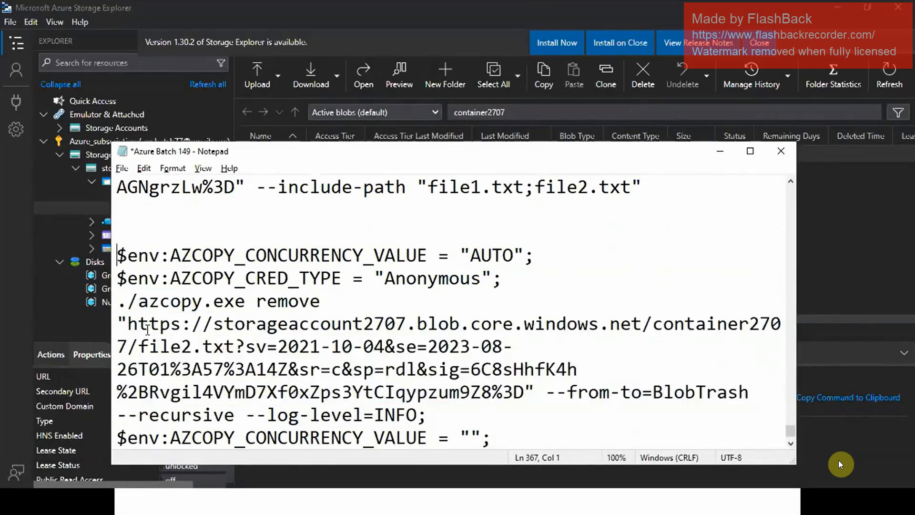
key("shift+Down")
key("shift+Down")
key("shift+Down")
key("shift+Down")
key("shift+Down")
key("shift+Down")
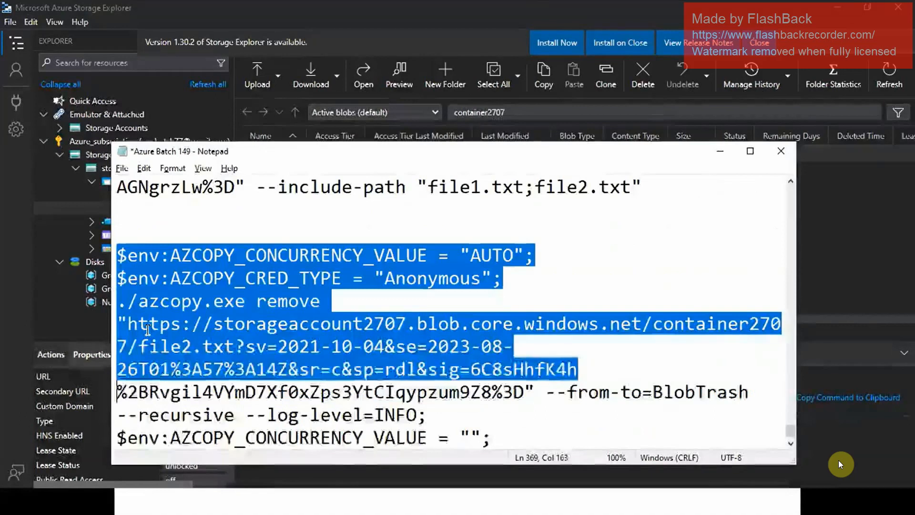
key("shift+Down")
key("shift+Down")
key("shift+Down")
key("shift+Down")
key("ctrl+x")
key("alt+Tab")
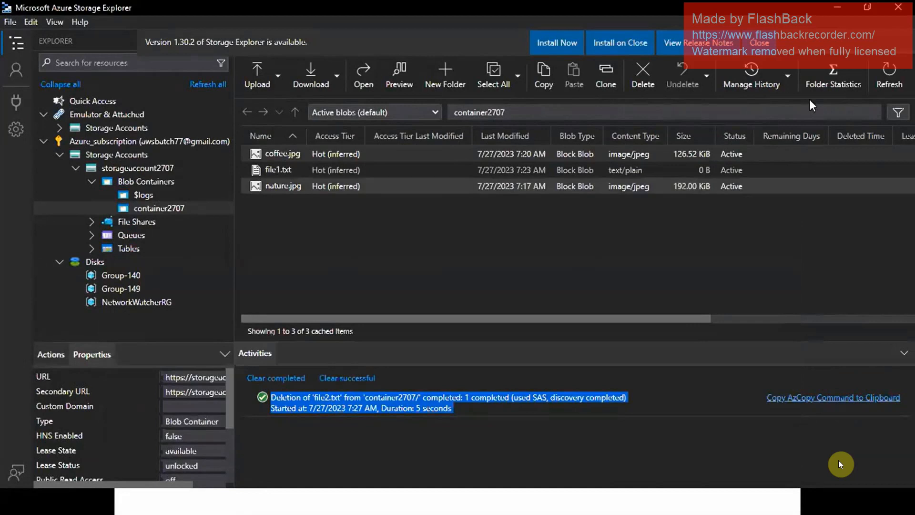
Step: Delete the blank line above the azcopy copy command and save the Notepad notes
key("alt+Tab")
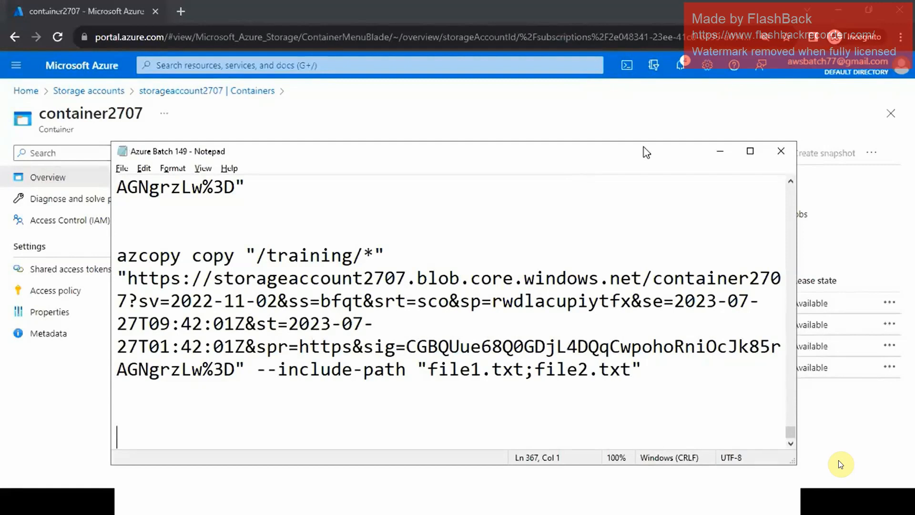
left_click(402, 19)
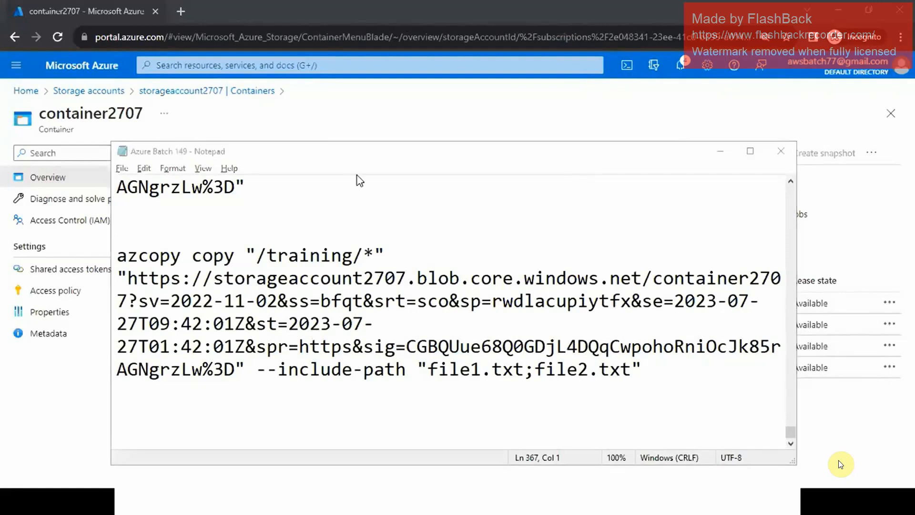
left_click(256, 227)
key("BackSpace")
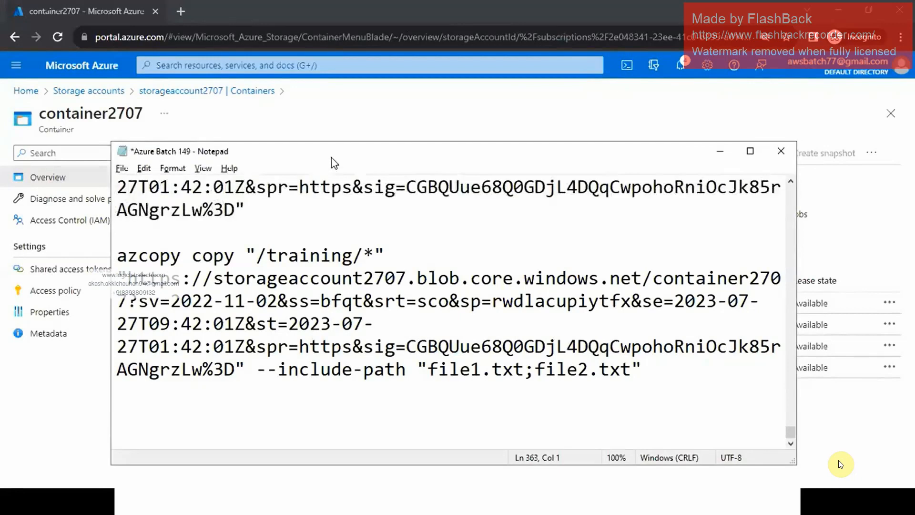
left_click_drag(342, 152, 351, 83)
left_click(316, 345)
key("ctrl+s")
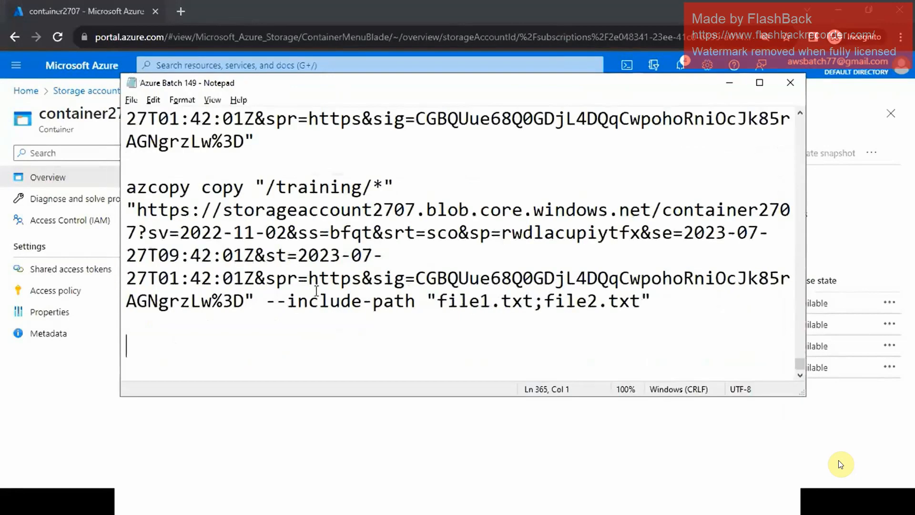
key("Down")
Step: Go to the AZ Copy slide show's upload-a-directory slide
key("Up")
key("alt+Tab")
key("alt+Tab")
key("alt+Tab")
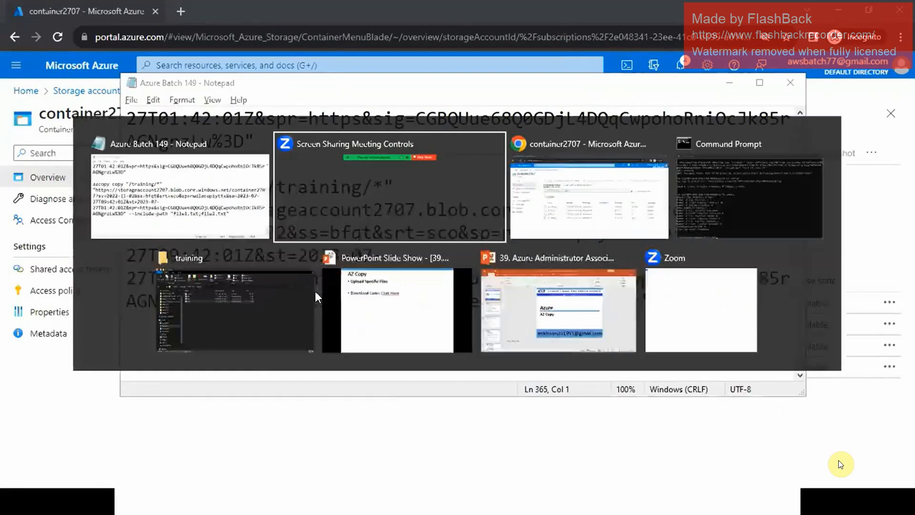
key("alt+Tab")
key("alt+Tab")
key("alt+Tab")
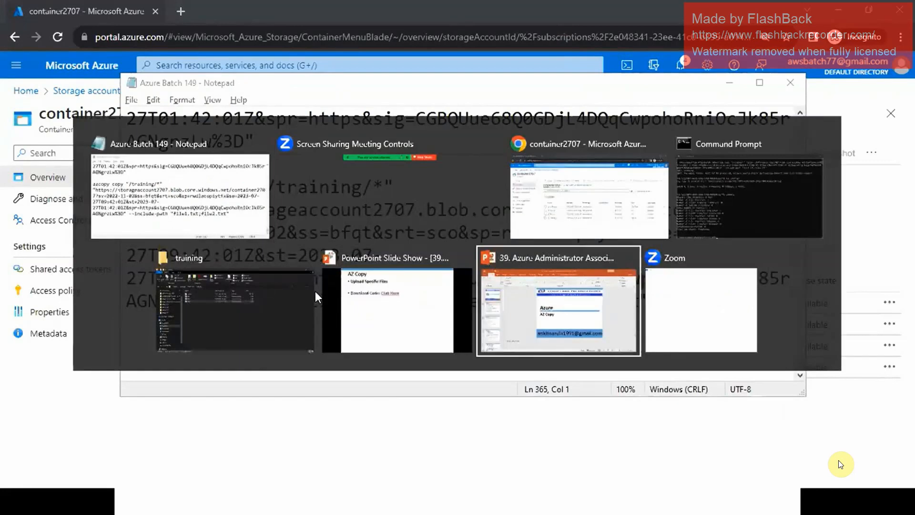
key("Right")
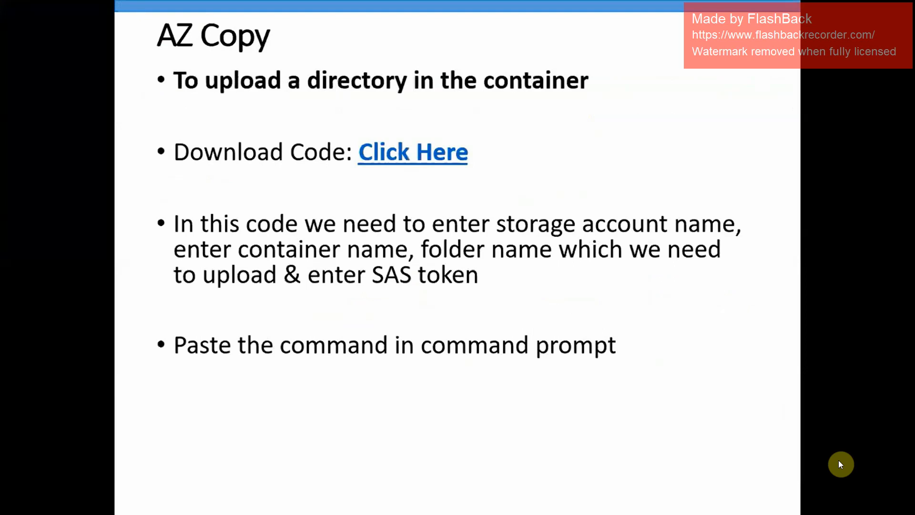
Step: Follow the slide's Download Code link to open AZ Copy Upload Folder.txt
left_click(389, 159)
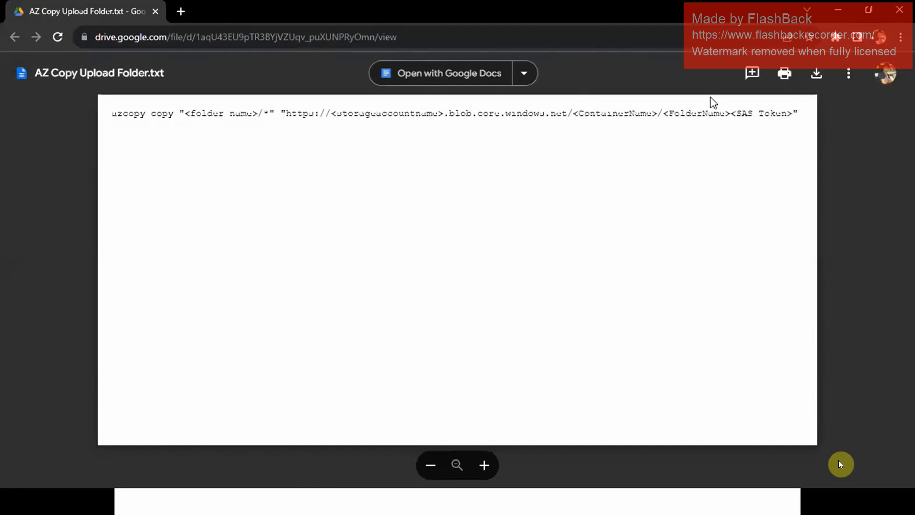
Step: Paste the AZ Copy Upload Folder.txt template command at the end of the Notepad notes
left_click_drag(781, 97, 718, 199)
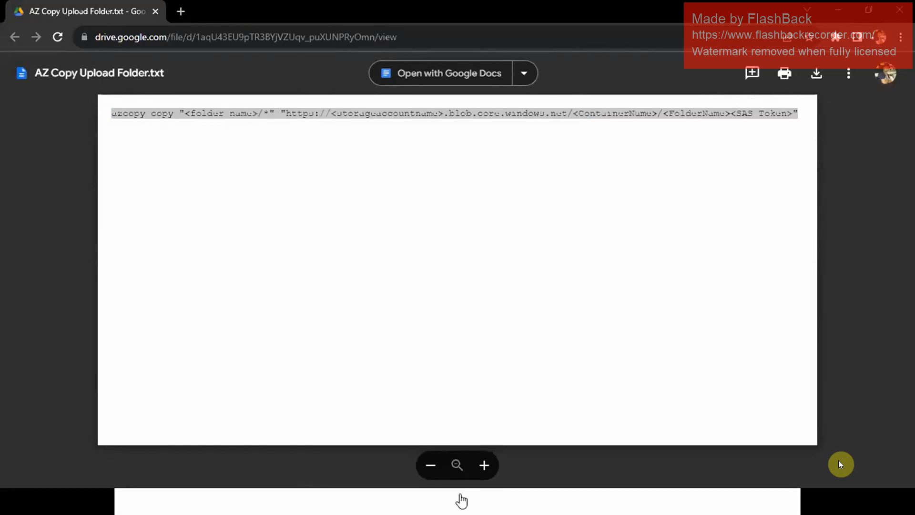
key("alt+Tab")
key("ctrl+v")
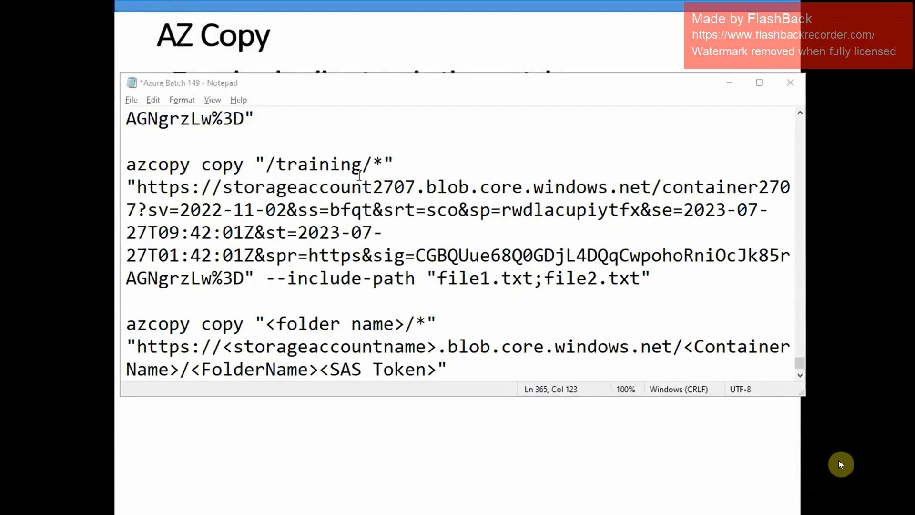
Step: Put training into the template's source folder placeholder
left_click(360, 174)
key("shift+Left")
key("shift+Right")
key("shift+Right")
key("shift+Right")
key("shift+Right")
key("shift+Right")
key("shift+Right")
key("shift+Right")
key("shift+Right")
key("shift+Right")
key("shift+Right")
key("shift+Right")
key("shift+Right")
key("shift+Right")
key("shift+Right")
key("shift+Right")
key("shift+Right")
key("shift+Right")
key("shift+Right")
key("shift+Right")
key("shift+Right")
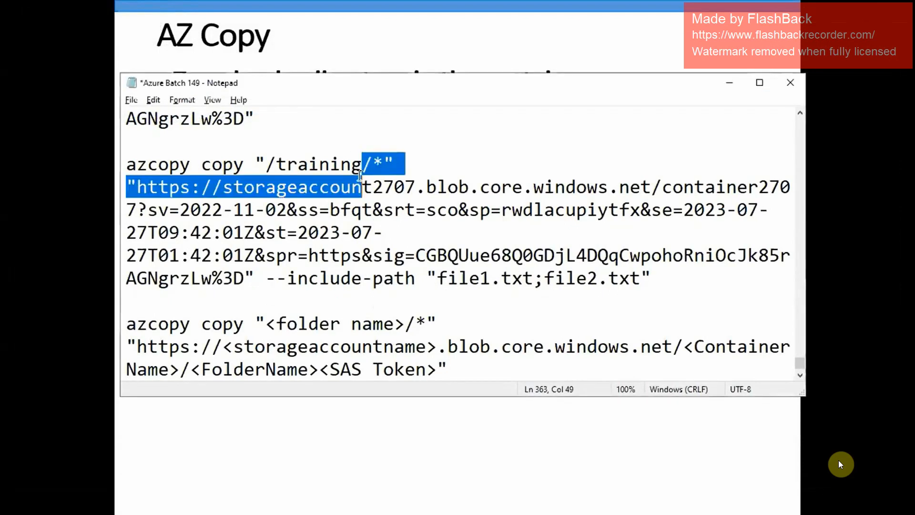
key("Right")
left_click(359, 174)
key("shift+Left")
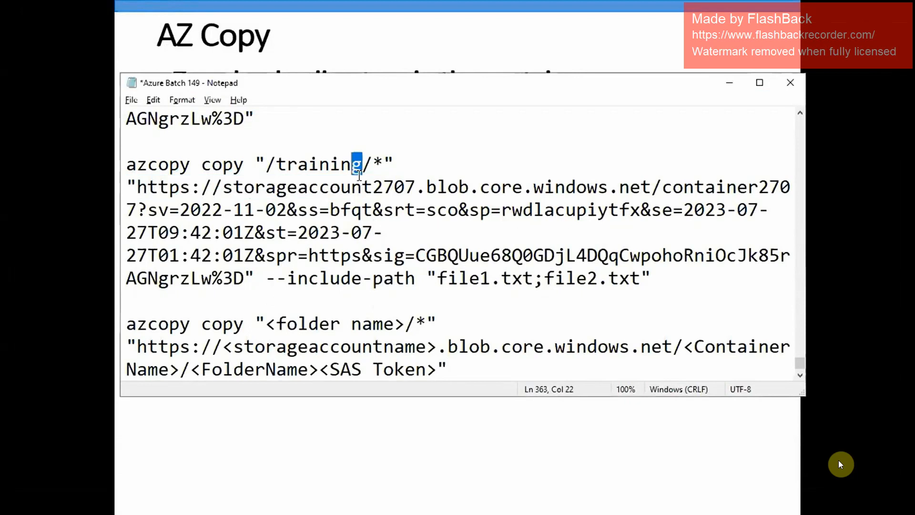
key("ctrl+shift+Left")
left_click(402, 321)
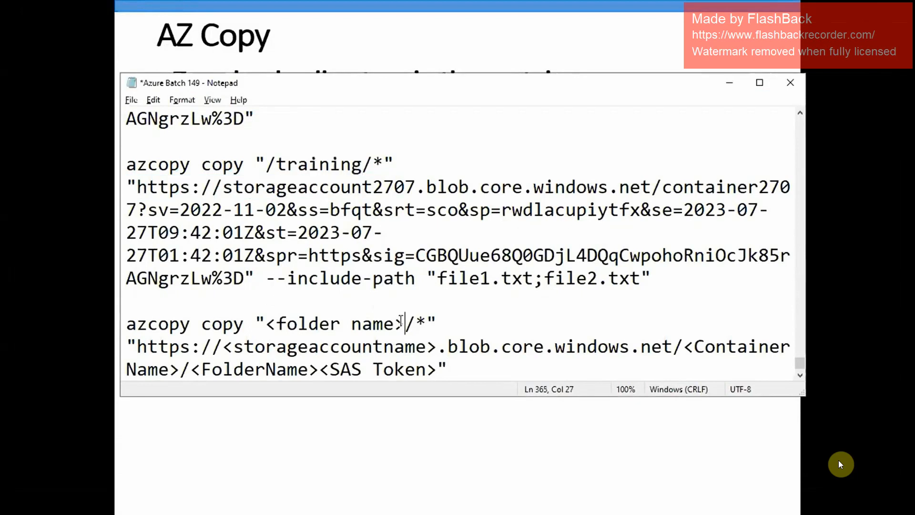
key("shift+Left")
key("shift+Left")
key("ctrl+shift+Left")
key("ctrl+shift+Left")
key("ctrl+shift+Left")
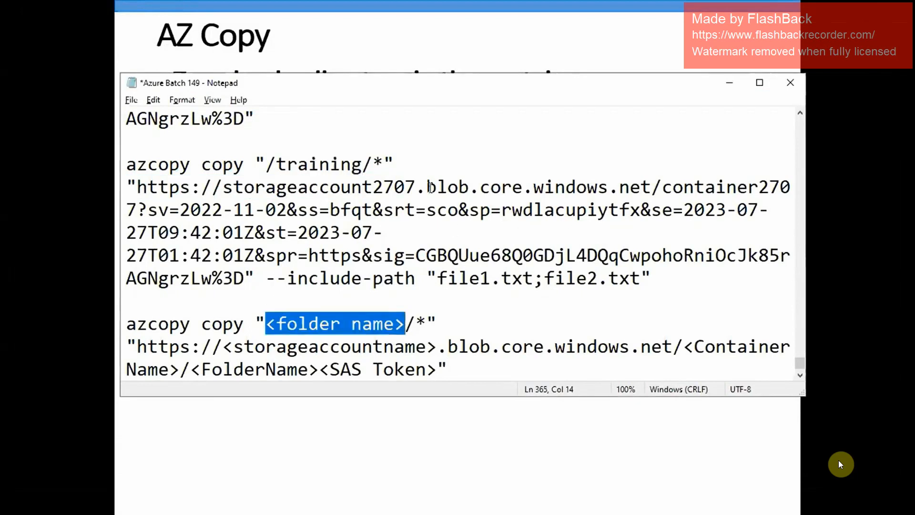
key("ctrl+v")
Step: Replace the storage account placeholder with storageaccount2707
left_click(422, 185)
key("shift+Left")
key("shift+Left")
key("shift+Left")
key("shift+Left")
key("shift+Left")
key("shift+Left")
key("shift+Left")
key("shift+Left")
key("shift+Left")
key("shift+Left")
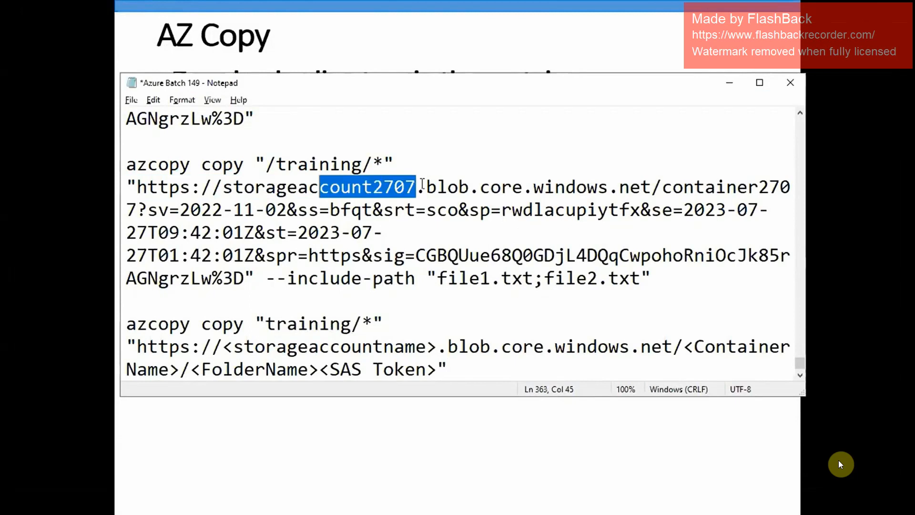
key("ctrl+shift+Left")
left_click(430, 339)
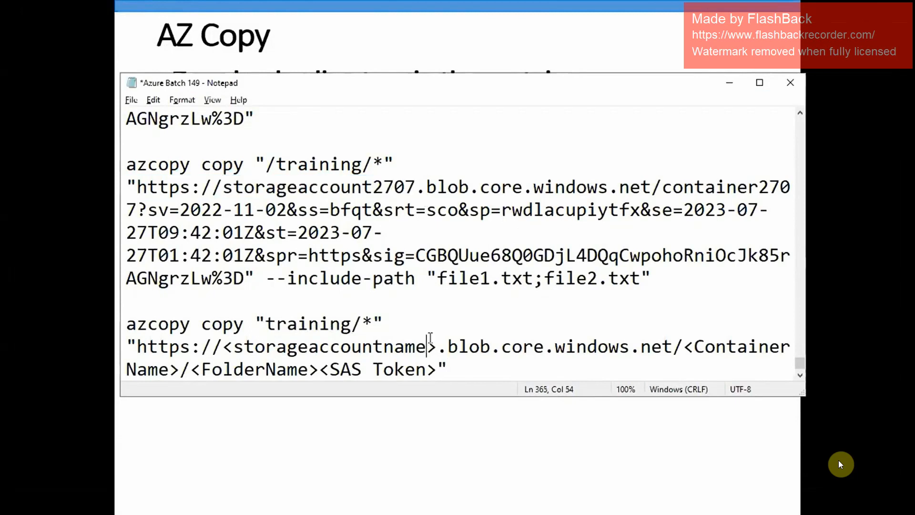
key("Right")
key("shift+Left")
key("shift+Left")
key("shift+Left")
key("ctrl+shift+Left")
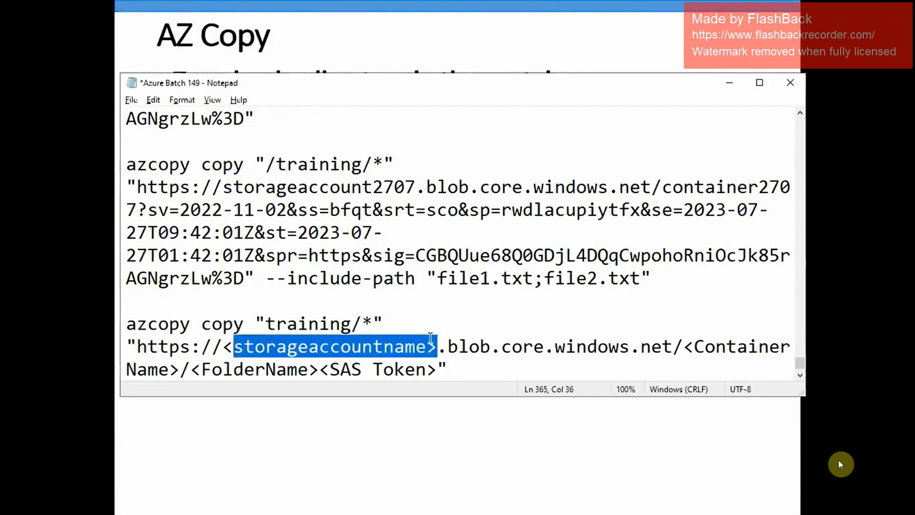
key("BackSpace")
key("BackSpace")
key("ctrl+v")
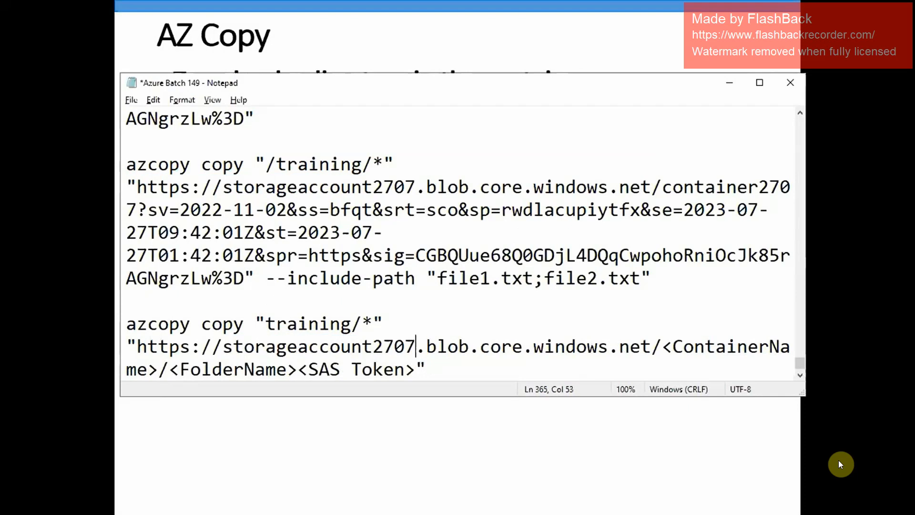
Step: Replace the <ContainerName> placeholder with container2707
left_click(669, 190)
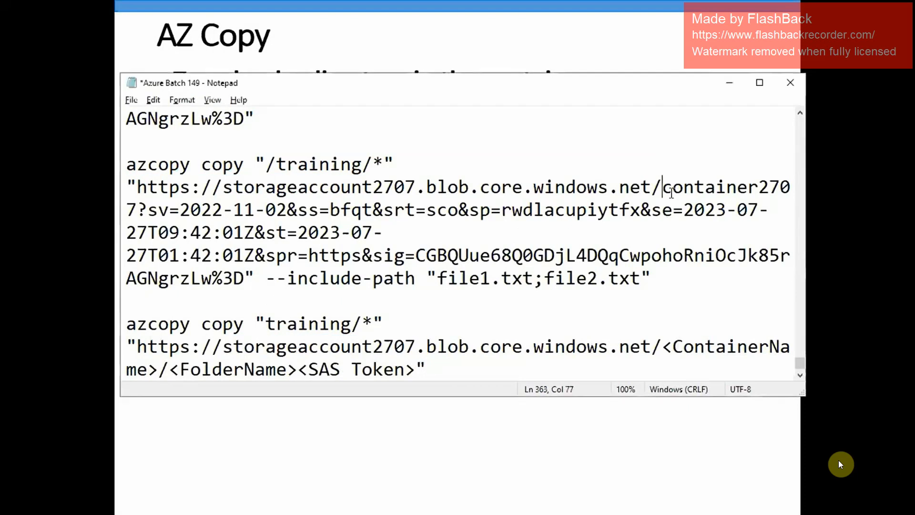
key("shift+Right")
key("shift+Right")
key("shift+Right")
key("shift+Right")
key("shift+Right")
key("shift+Right")
key("shift+Right")
key("shift+Right")
key("shift+Right")
key("shift+Right")
key("shift+Right")
key("shift+Right")
key("shift+Right")
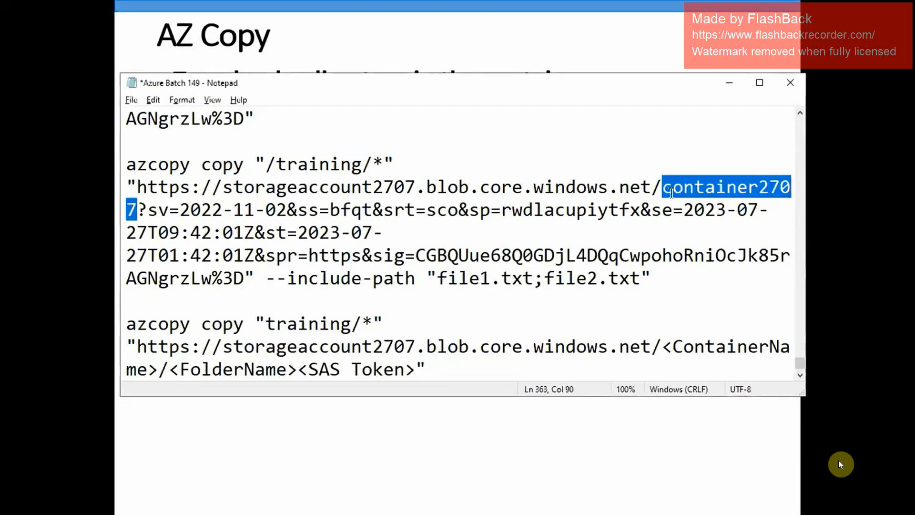
left_click(663, 346)
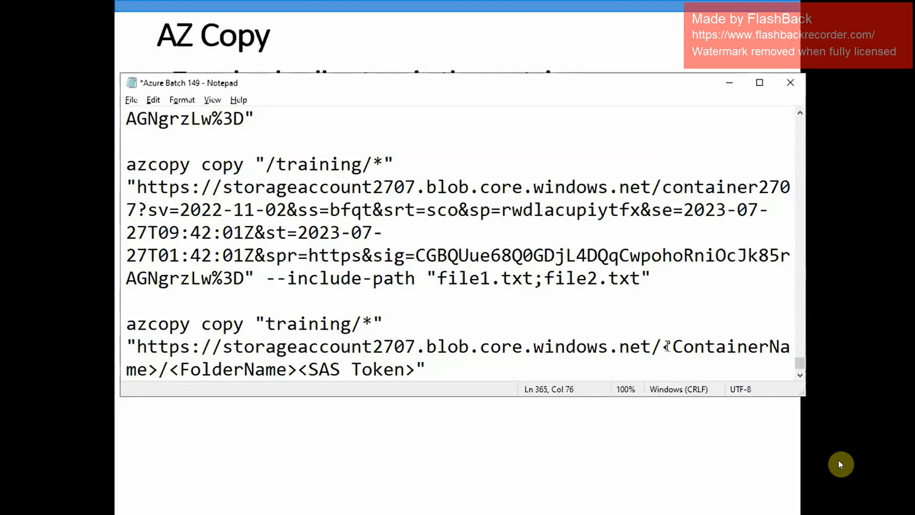
key("shift+Right")
key("shift+Right")
key("shift+Right")
key("shift+Right")
key("shift+Right")
key("shift+Right")
key("shift+Right")
key("shift+Right")
key("shift+Right")
key("shift+Right")
key("shift+Right")
key("shift+Right")
key("shift+Right")
key("shift+Right")
key("shift+Right")
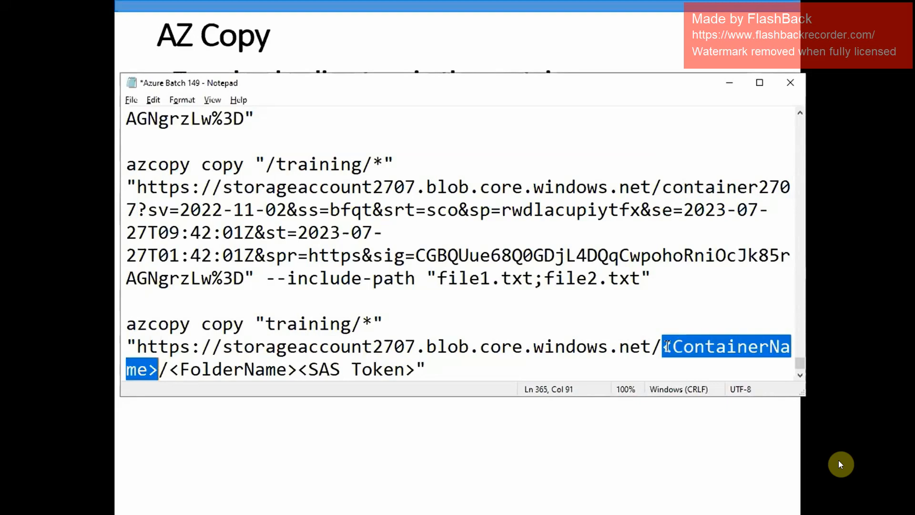
key("ctrl+v")
key("Right")
key("shift+Right")
key("shift+Right")
key("shift+Right")
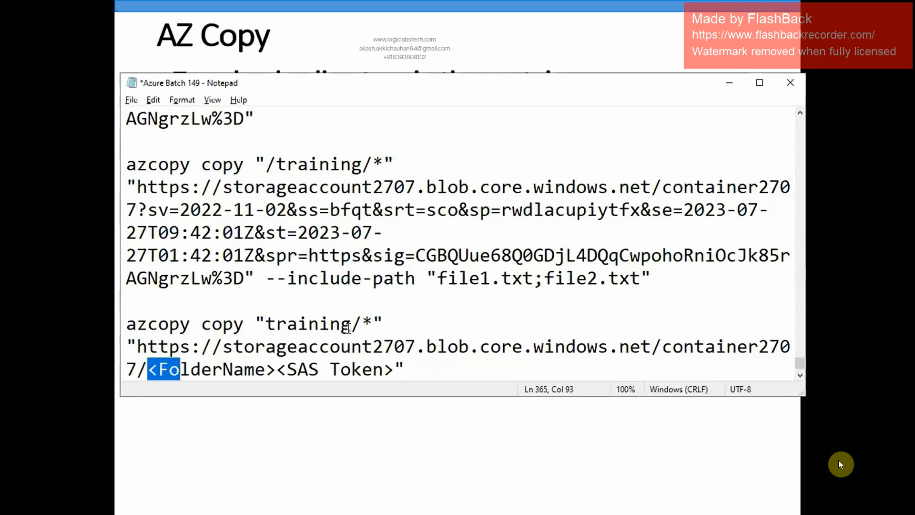
Step: Replace the <FolderName> placeholder with training
left_click(351, 324)
key("shift+Left")
key("shift+Left")
key("shift+Left")
key("shift+Left")
key("shift+Left")
key("shift+Left")
key("shift+Left")
key("shift+Left")
key("ctrl+c")
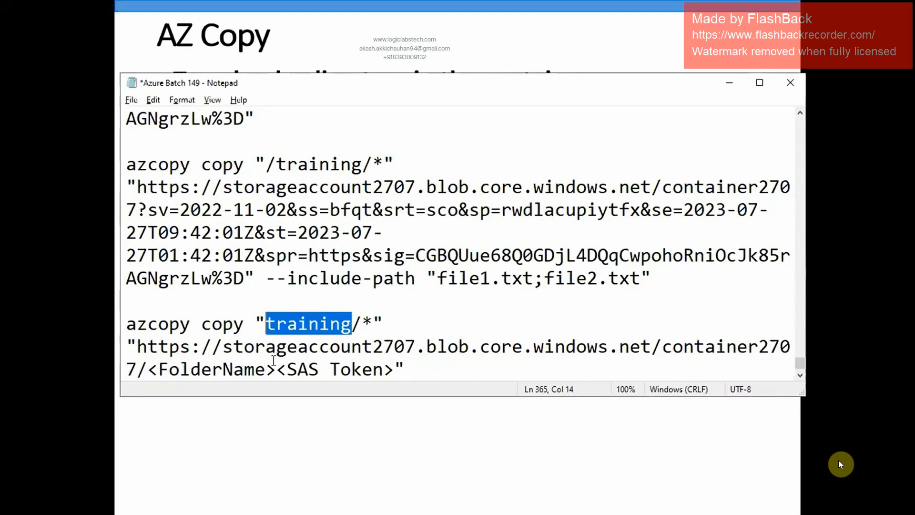
left_click(274, 360)
key("shift+Right")
key("shift+Left")
key("shift+Left")
key("shift+Left")
key("shift+Left")
key("shift+Left")
key("shift+Left")
key("shift+Left")
key("shift+Left")
key("shift+Left")
key("shift+Left")
key("shift+Left")
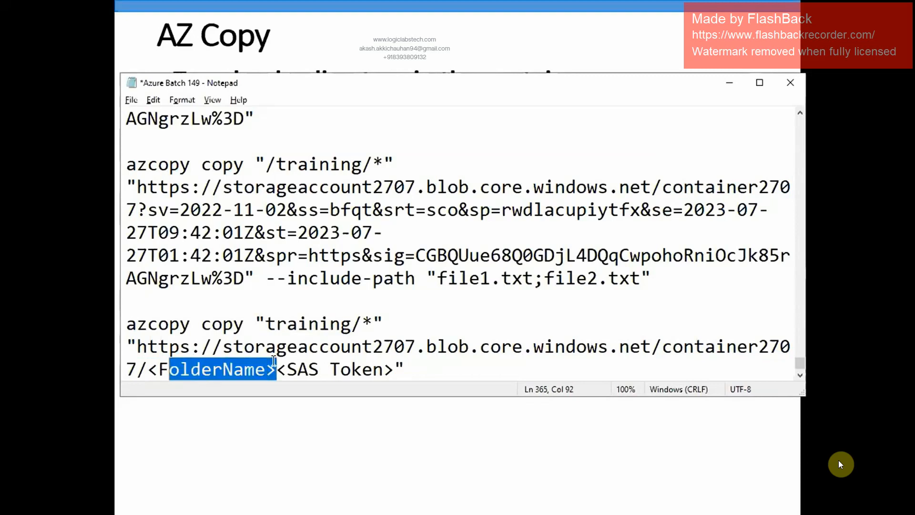
key("ctrl+v")
Step: Replace the <SAS Token> placeholder with the SAS token saved earlier in the notes
scroll(413, 220, "up", 3)
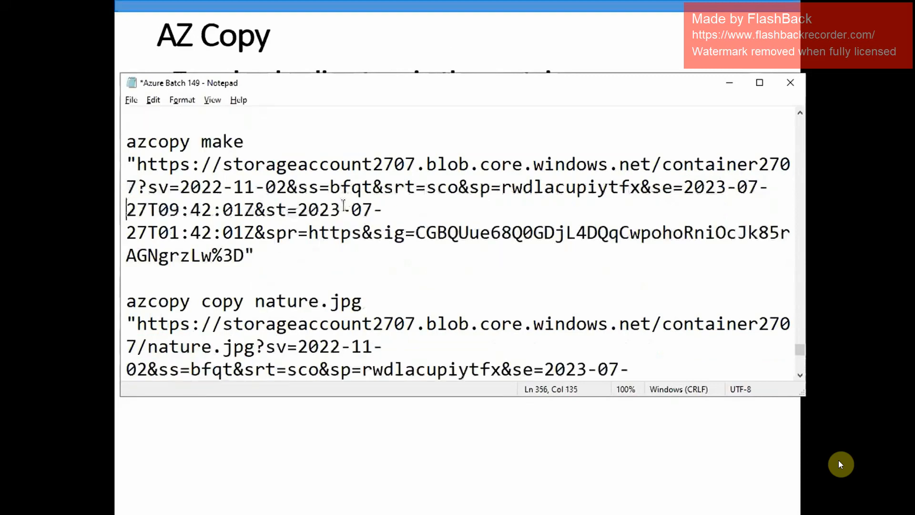
scroll(267, 262, "up", 3)
left_click(270, 263)
key("Down")
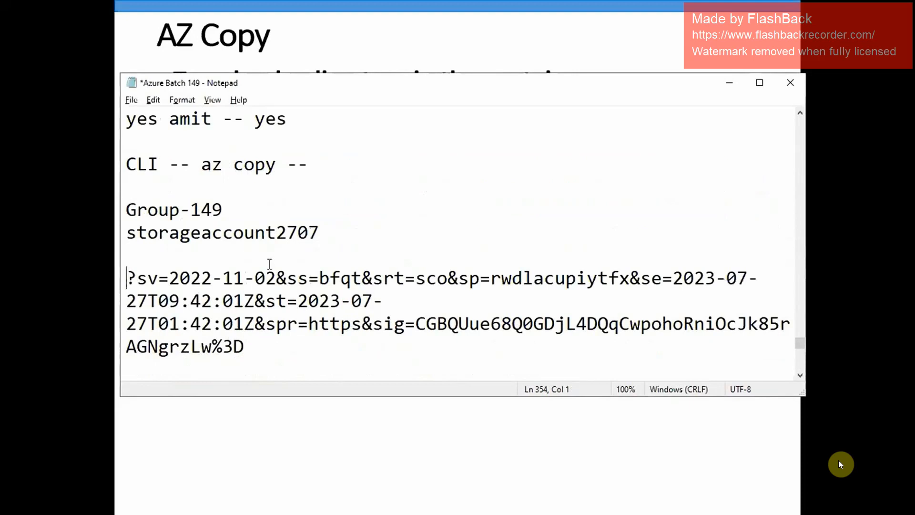
key("shift+End")
key("ctrl+c")
key("Page_Down")
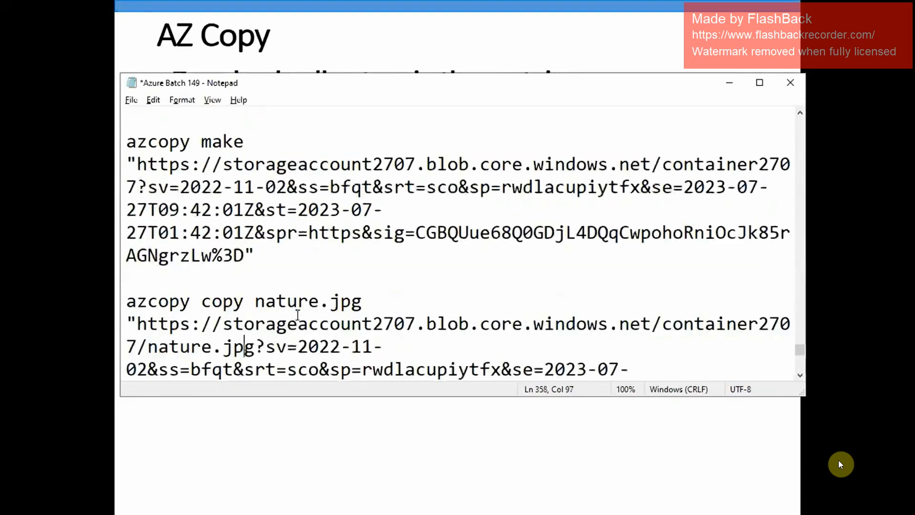
key("Page_Down")
key("Page_Down")
double_click(349, 343)
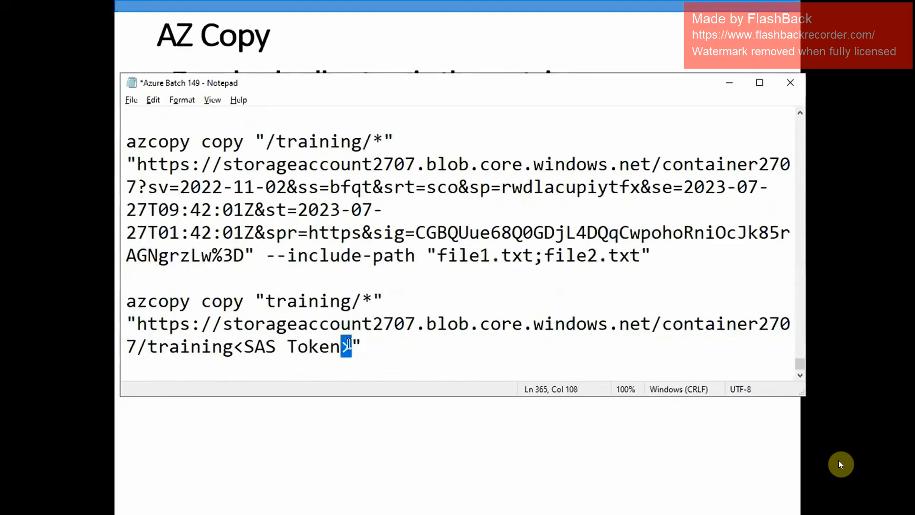
key("shift+Left")
key("shift+Left")
key("shift+Left")
key("shift+Left")
key("shift+Left")
key("shift+Left")
key("shift+Left")
key("shift+Left")
key("shift+Left")
key("shift+Left")
key("ctrl+v")
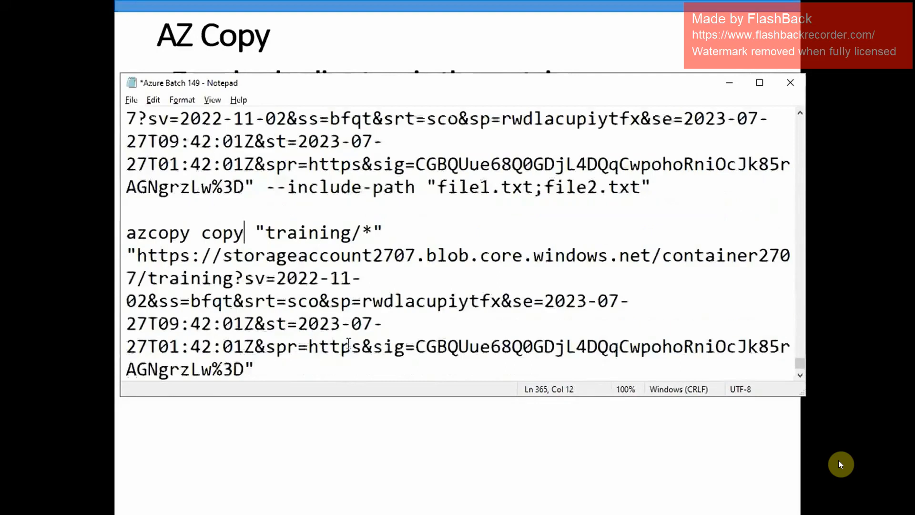
Step: Select the entire finished azcopy upload command
key("Up")
key("Up")
key("Up")
key("Up")
key("Up")
key("Up")
key("Home")
key("ctrl+shift+End")
key("ctrl+c")
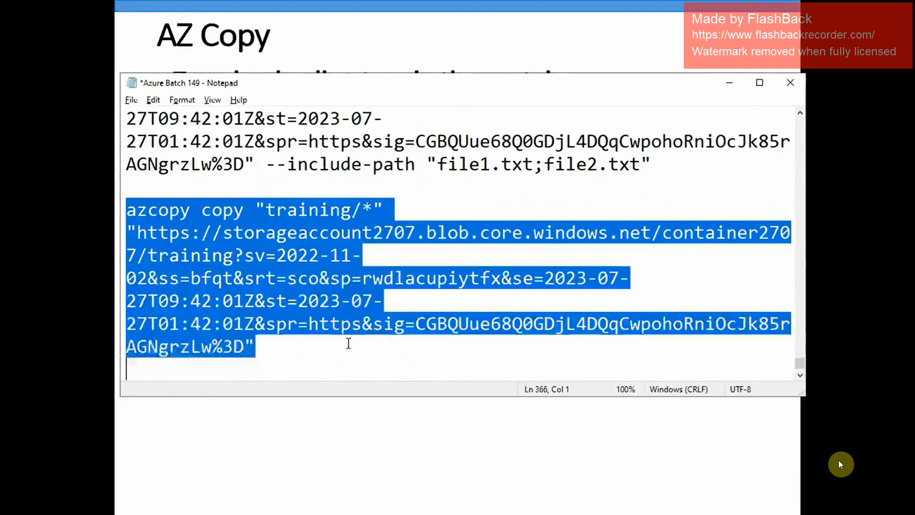
Step: Run the pasted azcopy command to upload the training folder to container2707
key("alt+Tab")
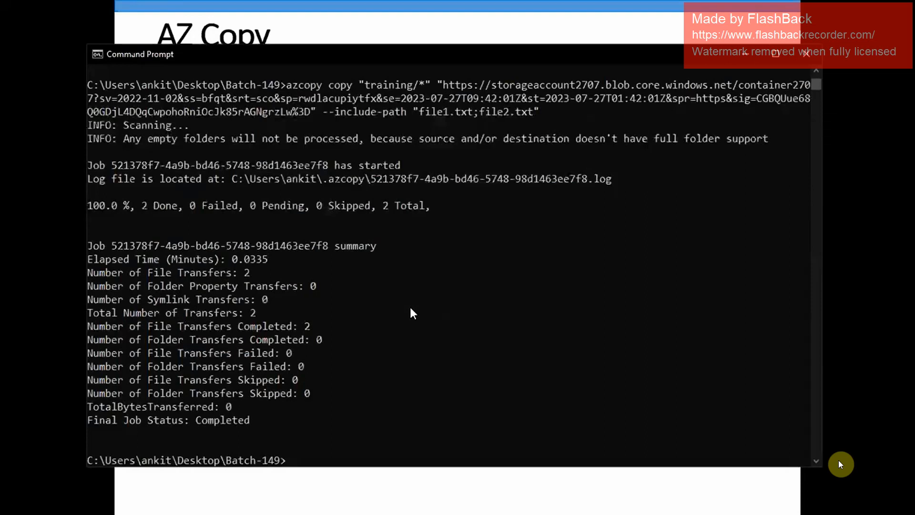
key("ctrl+v")
key("Return")
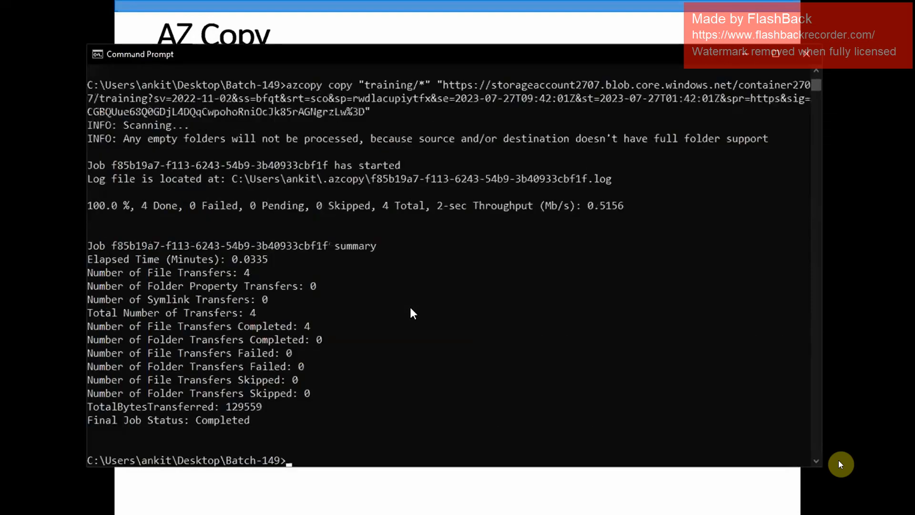
Step: Refresh the container2707 blob list in the Azure portal
key("alt+Tab")
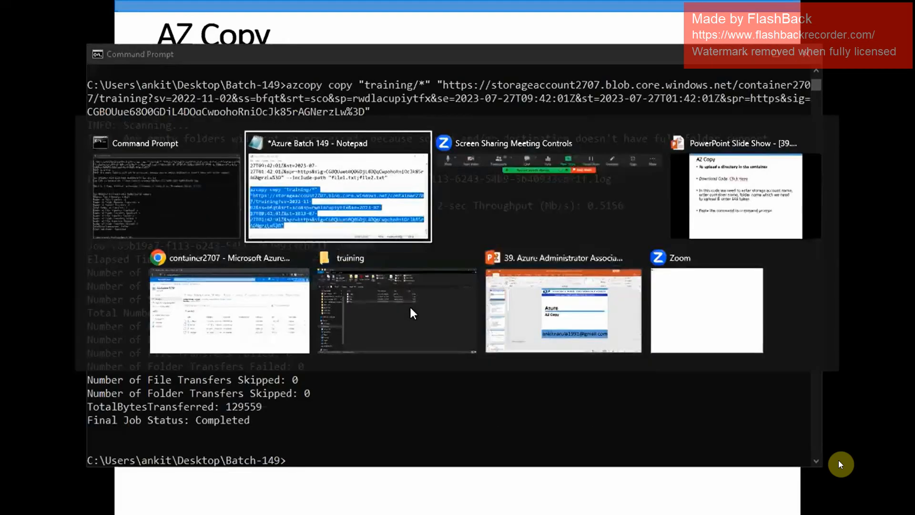
key("alt+Tab")
key("alt+Tab")
key("alt+Tab")
left_click(367, 152)
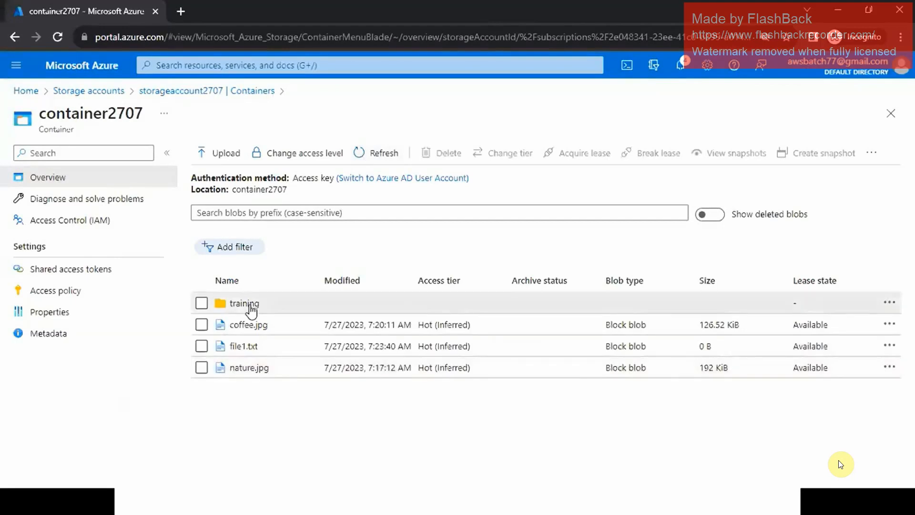
Step: Check the training folder lists coffee.jpg and file1-3.txt, then return to the slide show
left_click(244, 303)
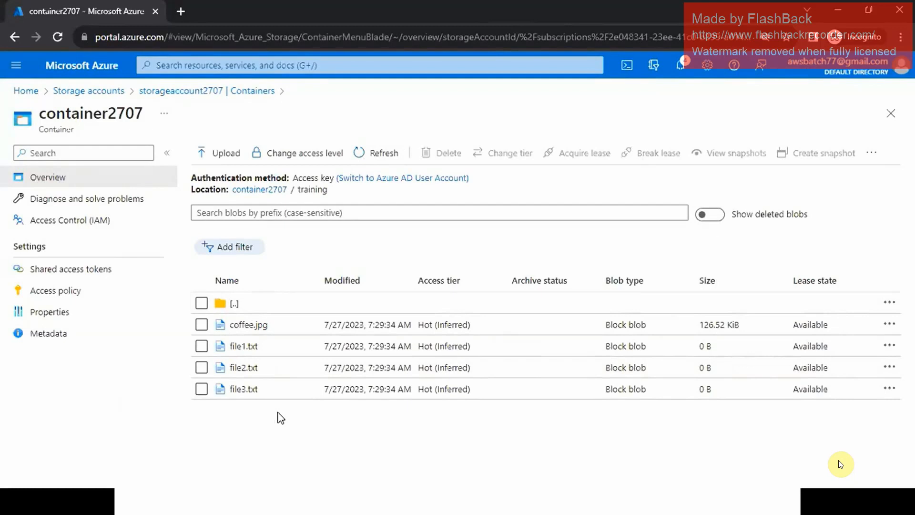
key("alt+Tab")
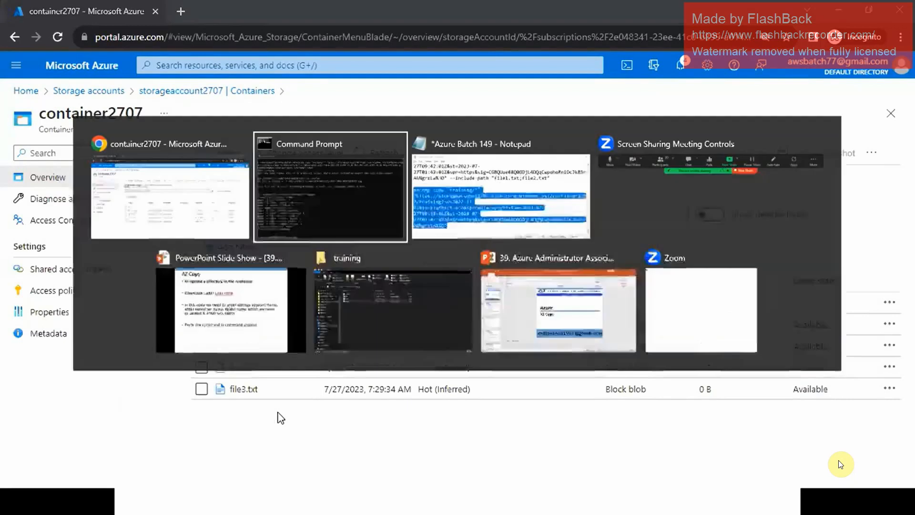
key("Tab")
key("Tab")
key("Tab")
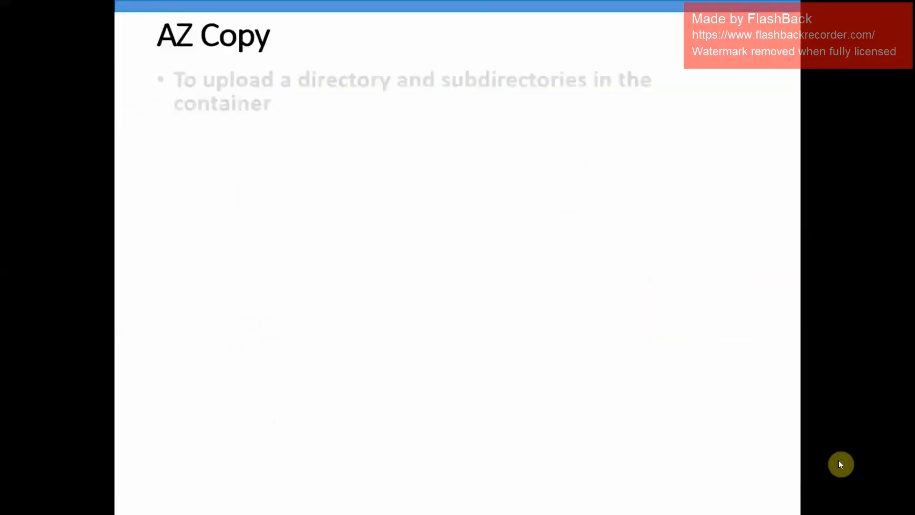
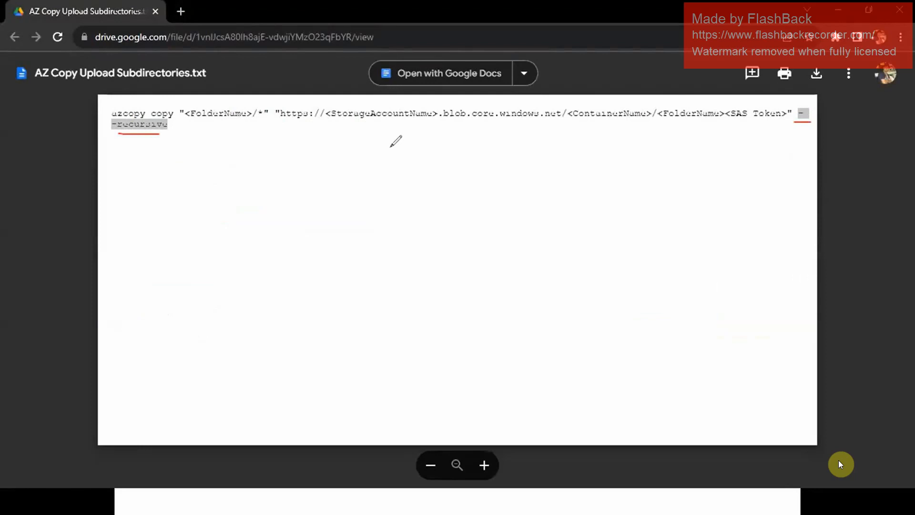
Step: Underline the FolderName placeholder and bracket the azcopy upload command in red, then clear the marks
left_click_drag(672, 128, 714, 127)
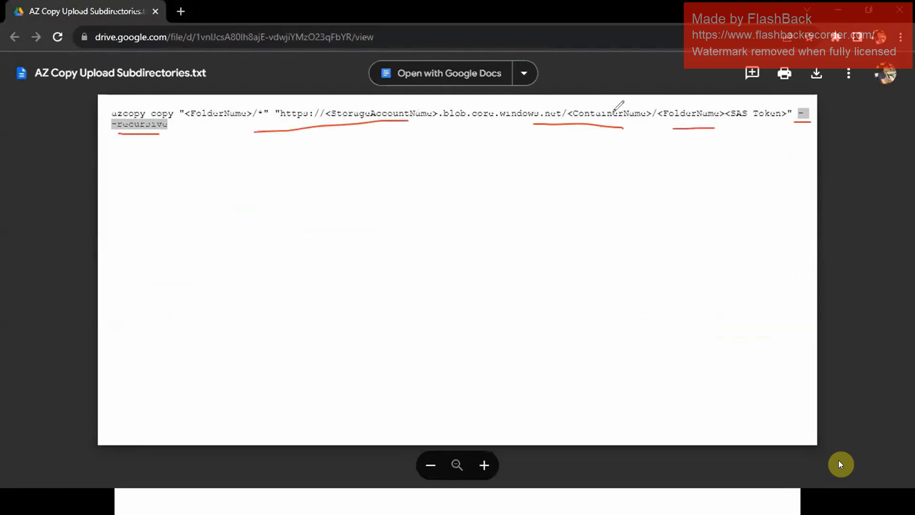
key("e")
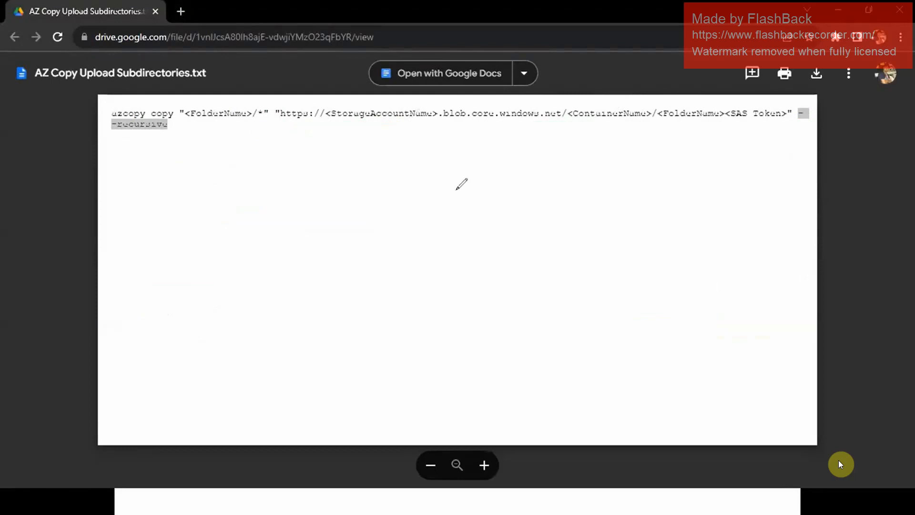
mouse_move(132, 104)
left_mouse_down()
mouse_move(102, 104)
mouse_move(134, 136)
left_mouse_up()
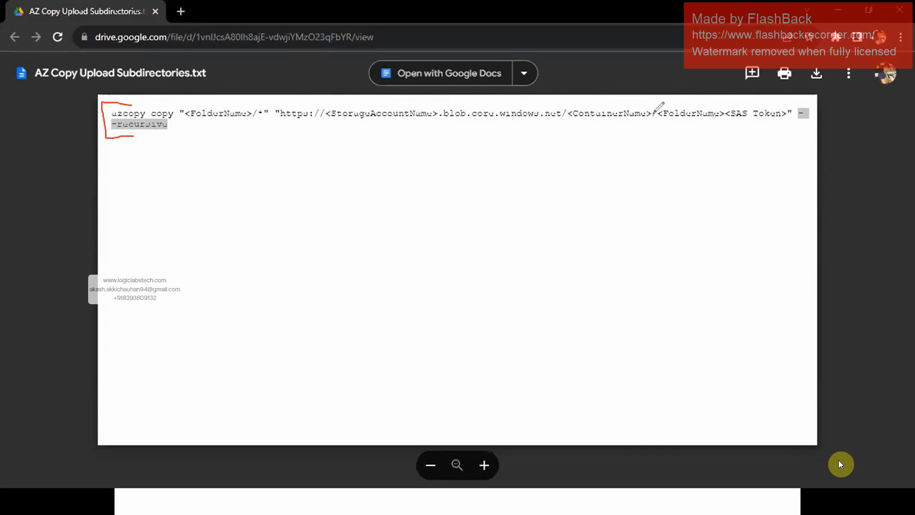
key("ctrl+z")
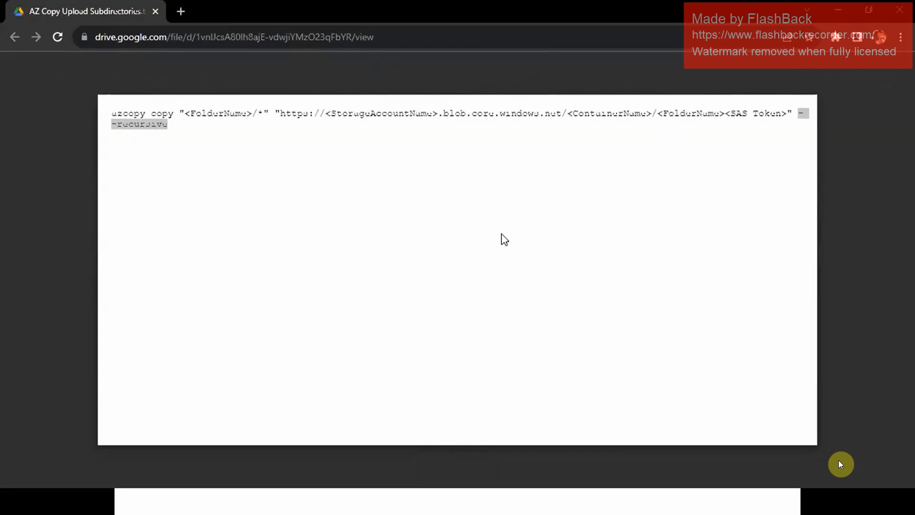
Step: Move the AZ Copy slide show on to the Download Blob Data slide, then switch toward File Explorer
key("alt+Tab")
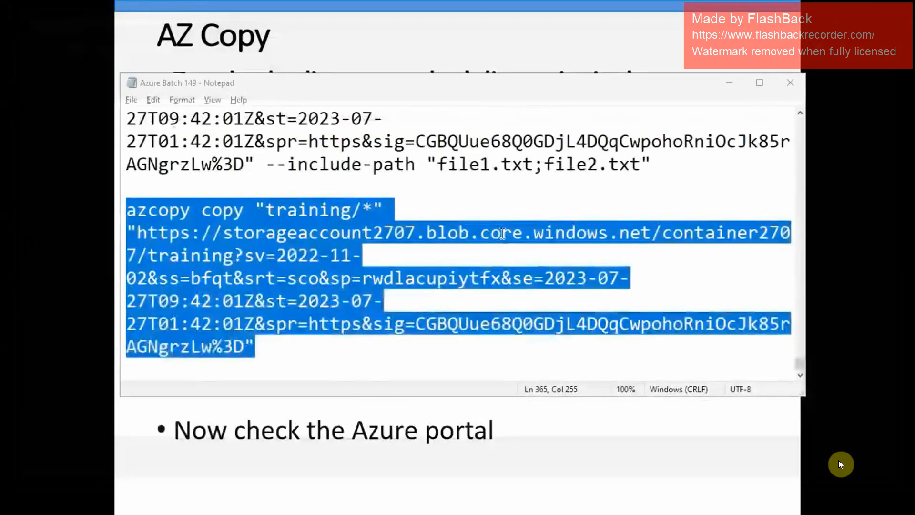
key("alt+Tab")
key("alt+Tab")
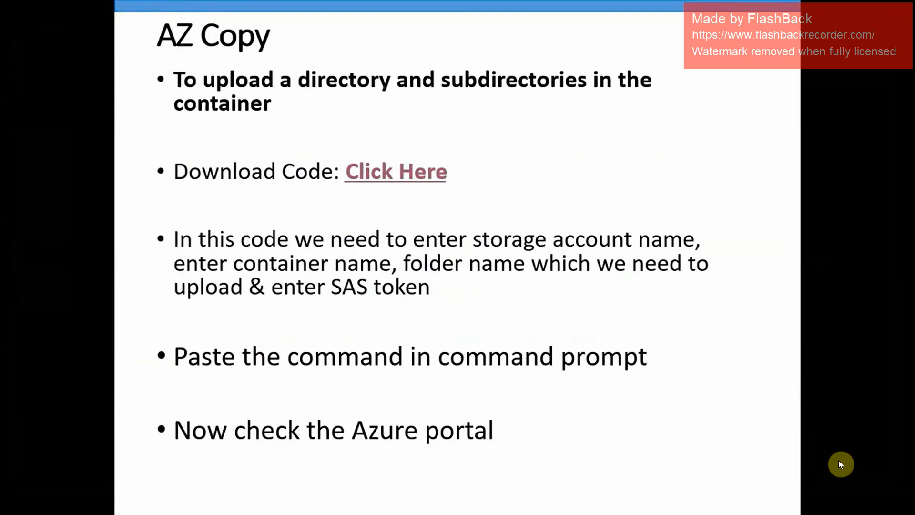
left_click(840, 464)
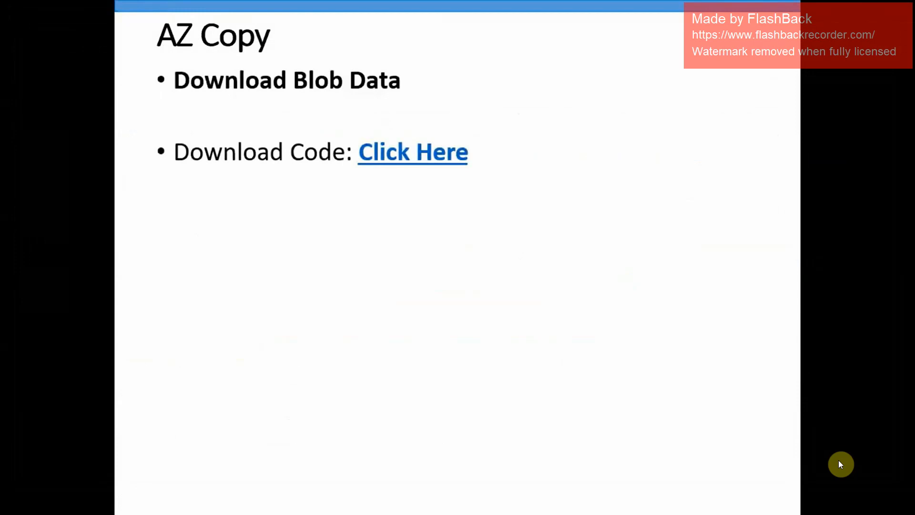
key("alt+Tab")
key("alt+Tab")
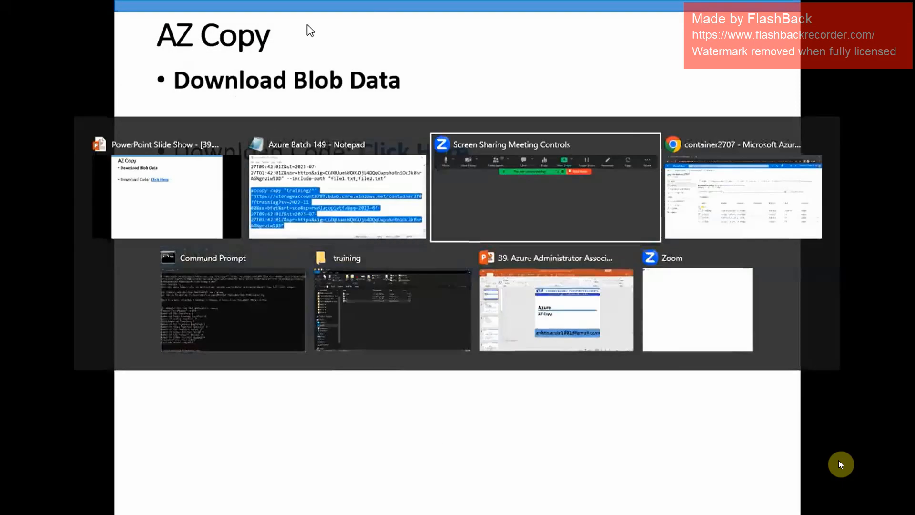
key("alt+Tab")
key("alt+Tab")
key("alt+Tab")
Step: Select nature.jpg in Batch-149 and return the Azure portal to the container2707 root listing
key("alt+Up")
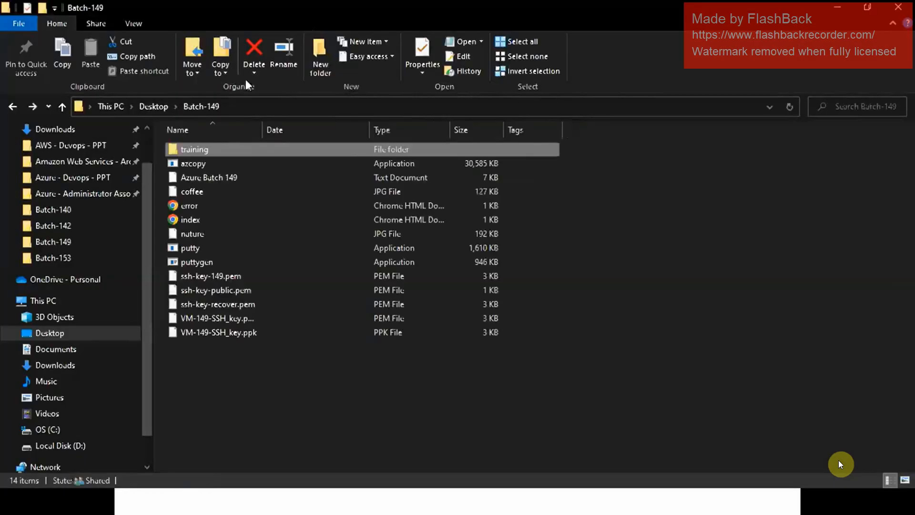
left_click(451, 416)
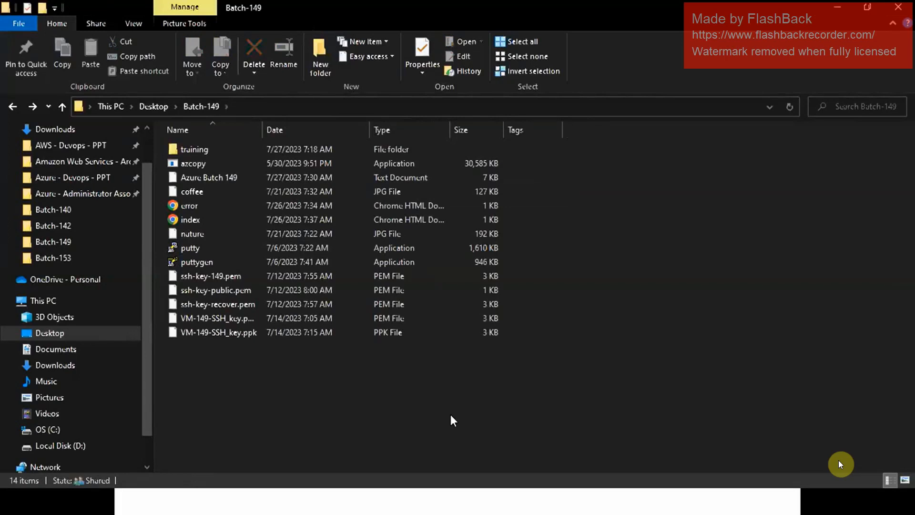
key("Down")
key("Down")
key("Down")
key("Down")
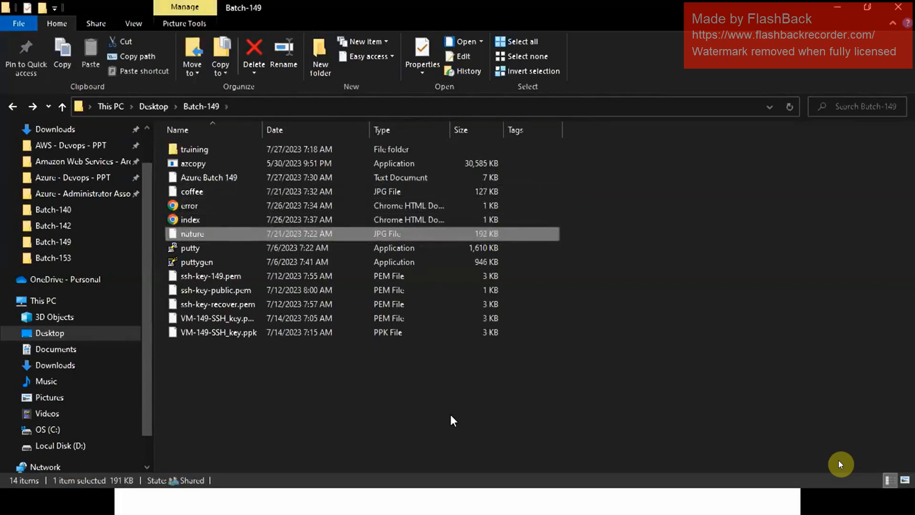
key("alt+Tab")
key("alt+Tab")
key("alt+Tab")
key("alt+Tab")
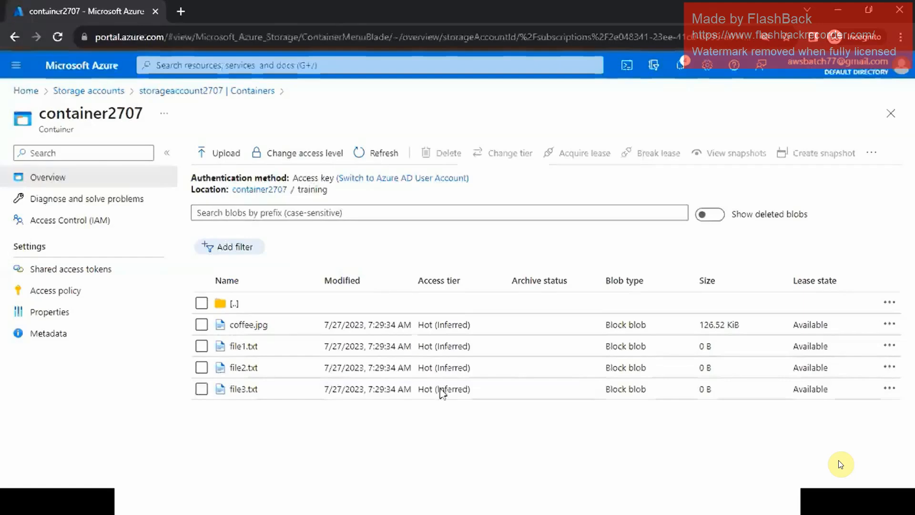
left_click(243, 304)
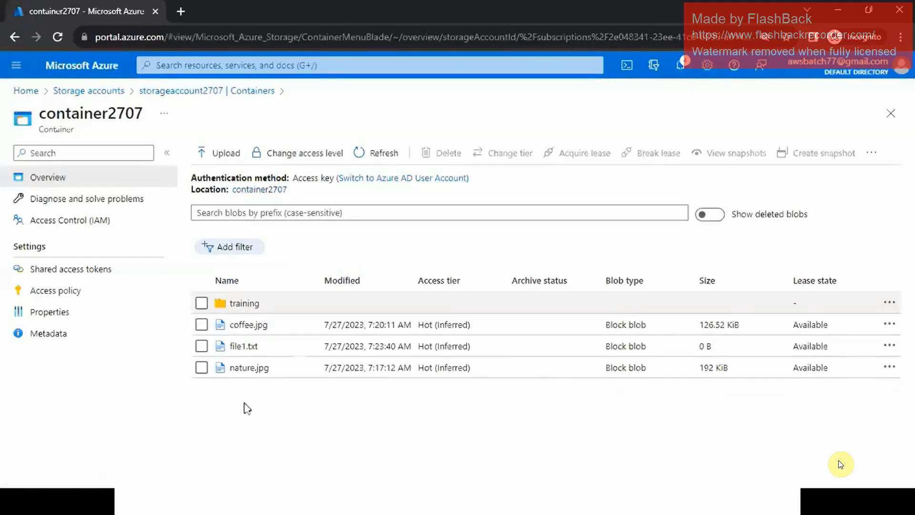
key("alt+Tab")
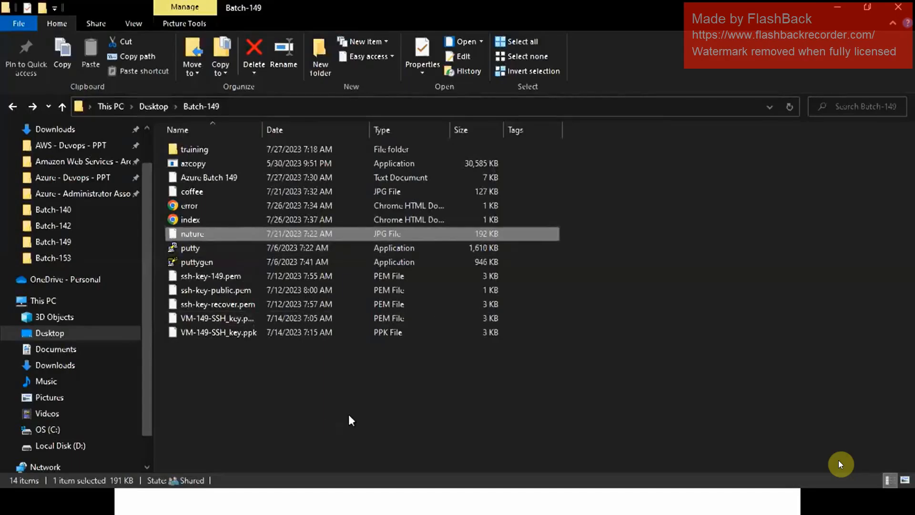
Step: Permanently delete nature.jpg and return to the Download Blob Data slide
key("shift+Delete")
key("Return")
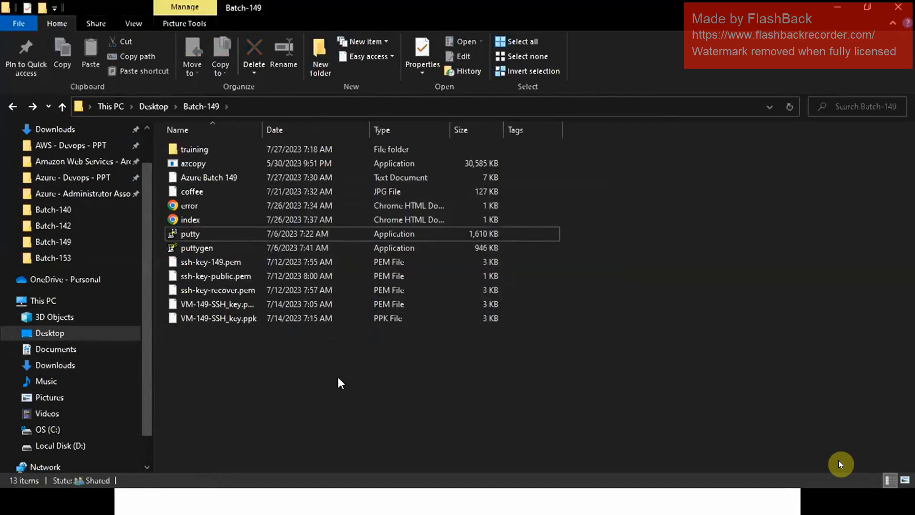
key("alt+Tab")
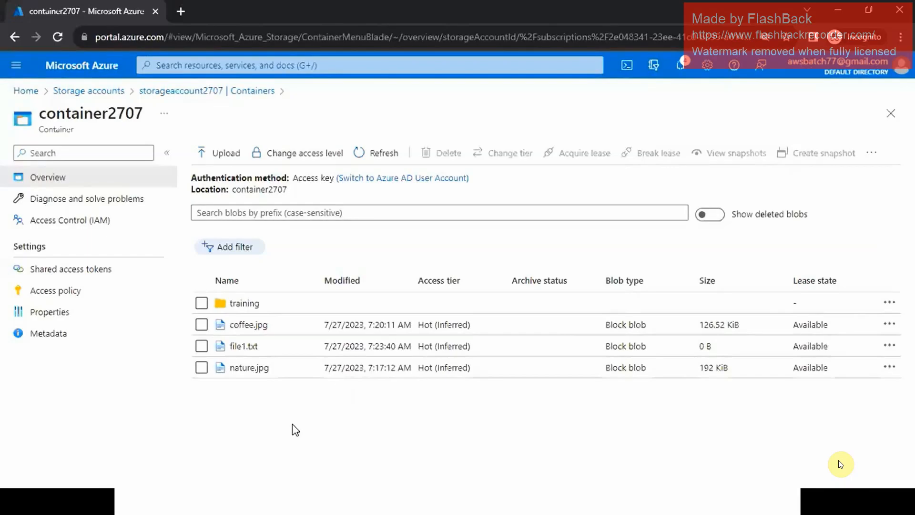
key("alt+Tab")
key("Tab")
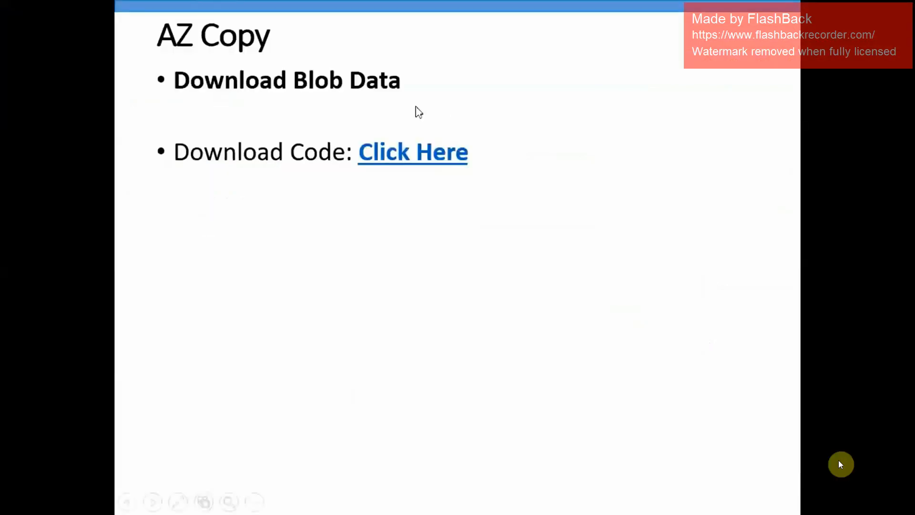
Step: Open AZ Copy Download Blob.txt from the slide link and copy its azcopy download command
left_click(389, 150)
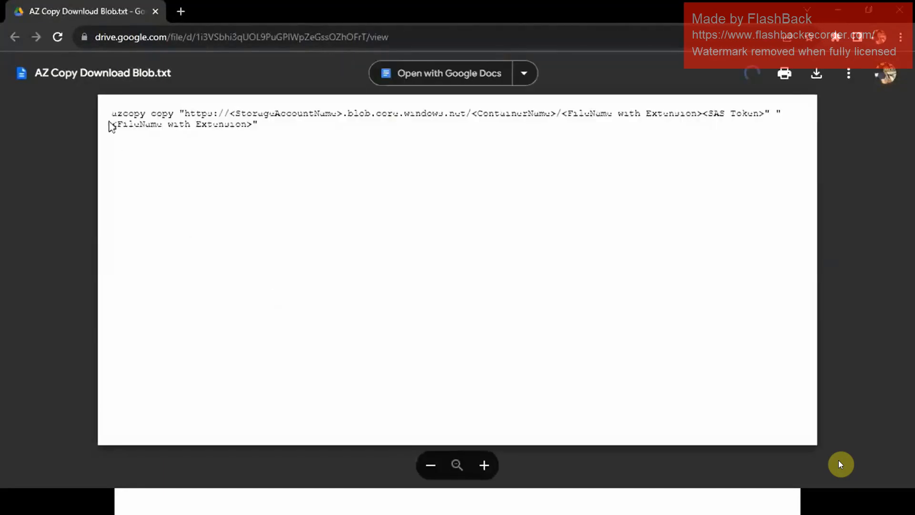
left_click_drag(110, 113, 290, 140)
key("ctrl+c")
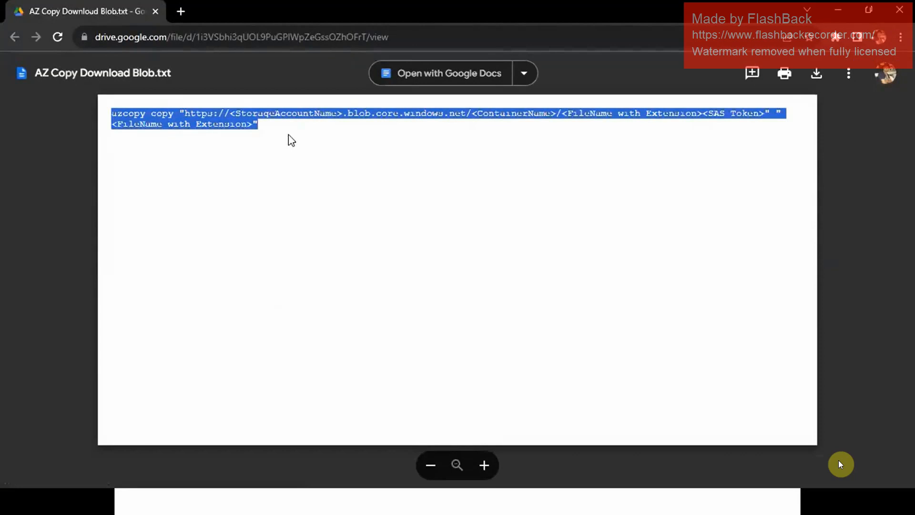
key("alt+Tab")
key("alt+Tab")
key("alt+Tab")
key("alt+Tab")
key("alt+Tab")
Step: Paste the azcopy download template at the end of the Batch 149 notes and save
key("ctrl+End")
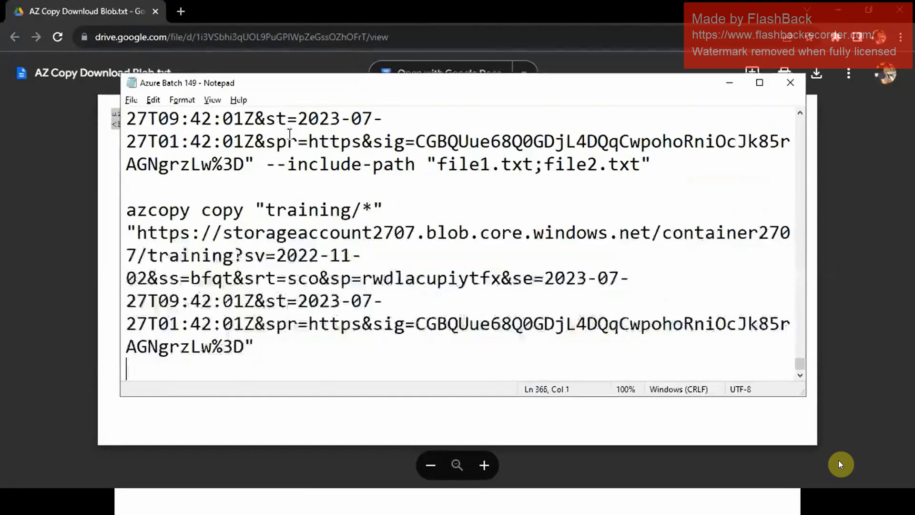
key("Return")
key("Return")
key("ctrl+v")
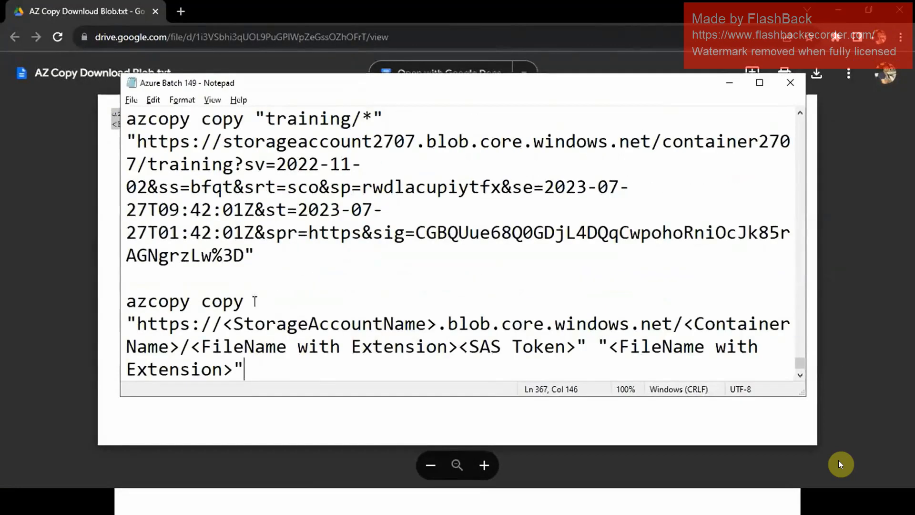
key("ctrl+s")
double_click(224, 301)
Step: Replace the account and container placeholders with storageaccount2707 and container2707
left_click(256, 320)
left_click(406, 137)
key("shift+Left")
key("shift+Left")
key("shift+Left")
key("shift+Left")
key("shift+Left")
key("shift+Left")
key("shift+Left")
key("shift+Left")
key("shift+Left")
key("shift+Left")
key("shift+Left")
key("shift+Left")
key("shift+Left")
key("shift+Left")
key("shift+Left")
key("shift+Left")
key("shift+Left")
key("shift+Left")
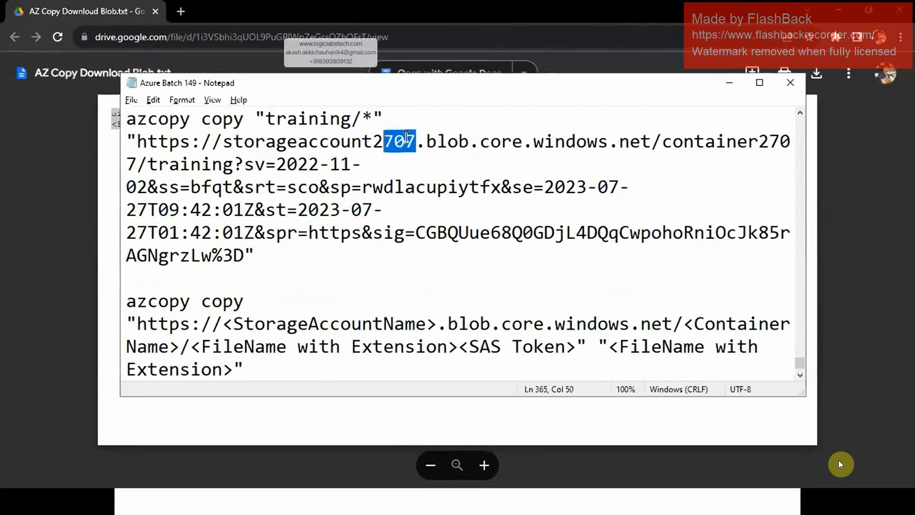
left_click(239, 323)
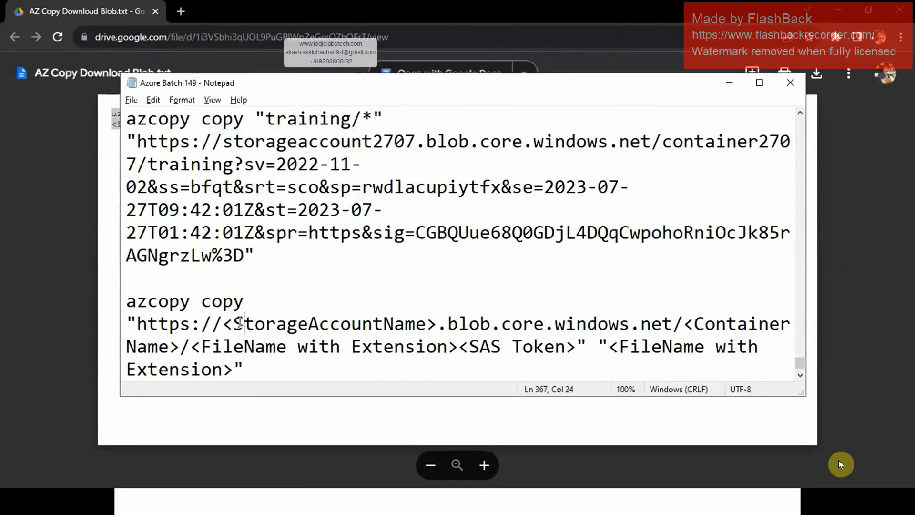
key("Left")
key("Left")
key("shift+Right")
key("shift+Right")
key("shift+Right")
key("shift+Right")
key("shift+Right")
key("shift+Right")
key("shift+Right")
key("shift+Right")
key("shift+Right")
key("shift+Right")
key("shift+Right")
key("shift+Right")
key("shift+Right")
key("shift+Right")
key("shift+Right")
key("shift+Right")
key("shift+Right")
key("shift+Right")
key("shift+Right")
key("shift+Right")
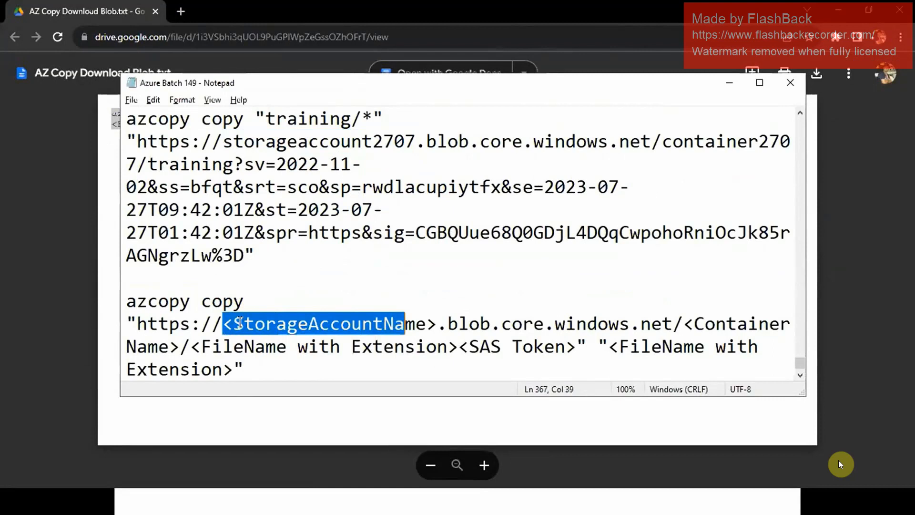
key("ctrl+v")
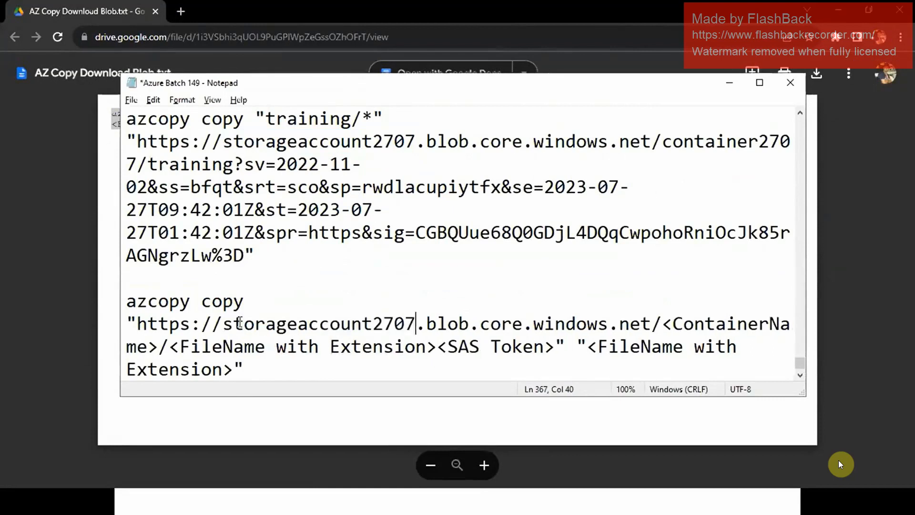
left_click(666, 143)
key("shift+Right")
key("shift+Right")
key("shift+Right")
key("shift+Right")
key("shift+Right")
key("shift+Right")
key("shift+Right")
key("shift+Right")
key("shift+Right")
key("shift+Right")
key("shift+Right")
key("shift+Right")
key("shift+Right")
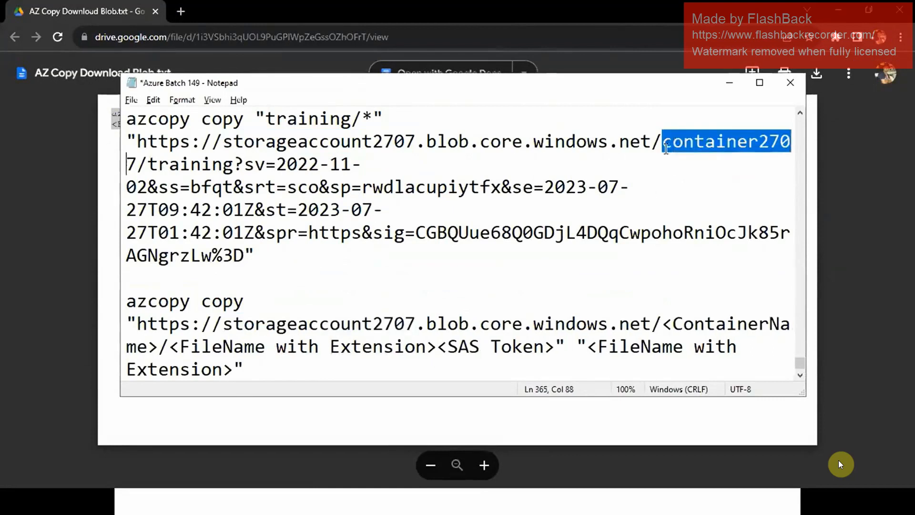
left_click(666, 320)
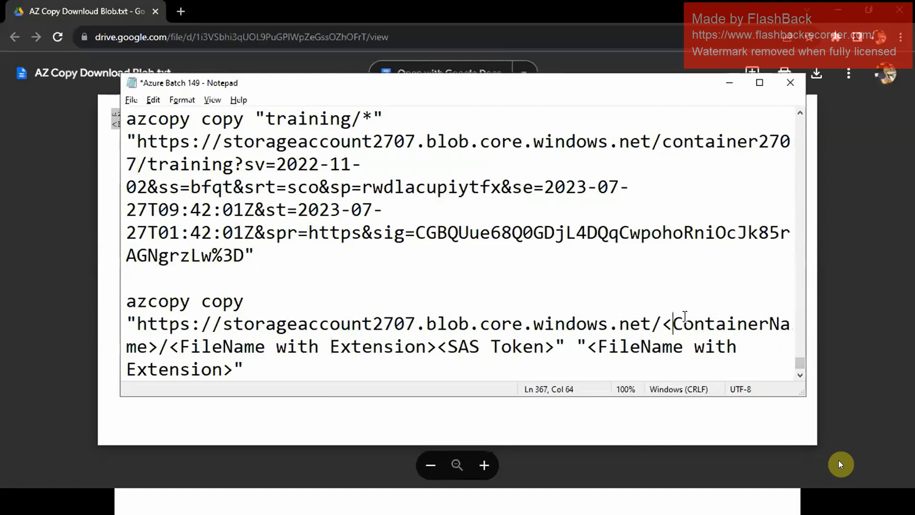
key("shift+Right")
key("shift+Right")
key("shift+Right")
key("shift+Right")
key("shift+Right")
key("shift+Right")
key("shift+Right")
key("shift+Right")
key("shift+Right")
key("shift+Right")
key("shift+Right")
key("shift+Right")
key("shift+Right")
key("shift+Right")
key("shift+Right")
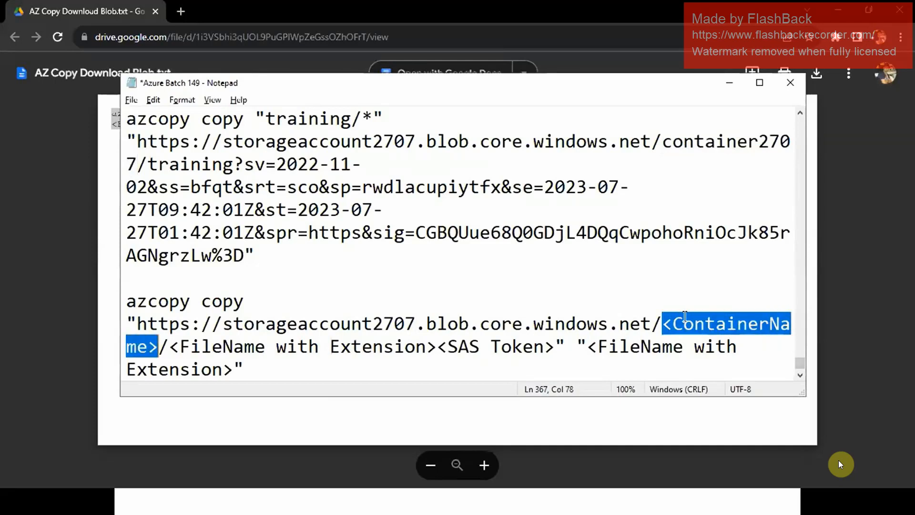
key("ctrl+v")
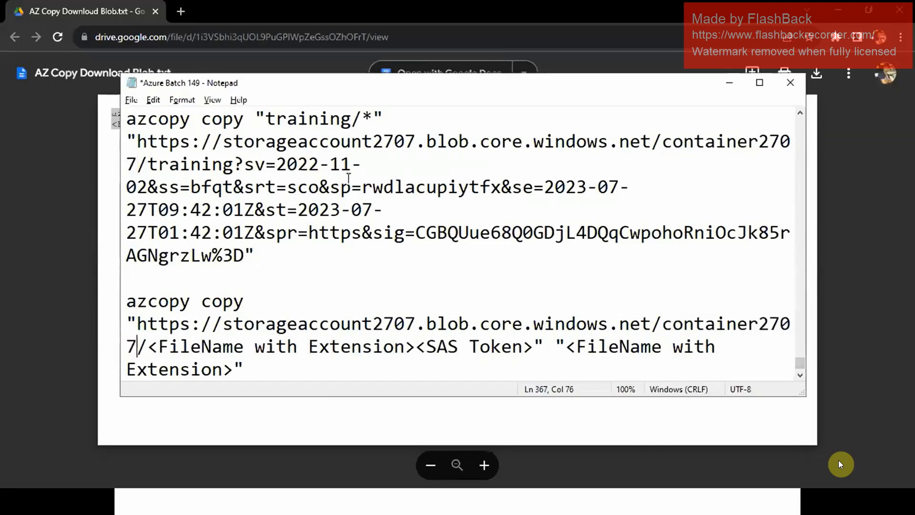
Step: Set the source file name in the blob URL to nature.jpg
left_click(233, 162)
key("shift+Left")
key("shift+Left")
key("shift+Left")
key("shift+Left")
key("shift+Left")
key("shift+Left")
key("shift+Left")
key("shift+Left")
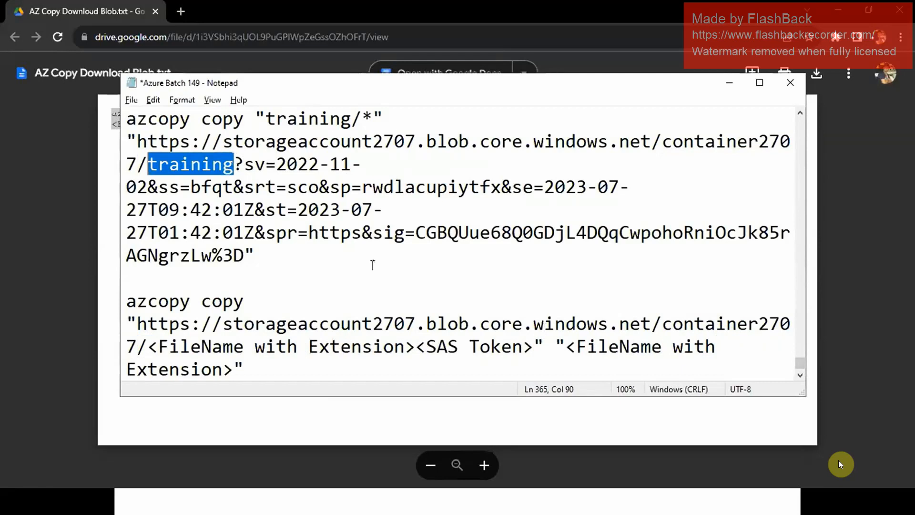
left_click(415, 343)
key("shift+Left")
key("shift+Left")
key("shift+Left")
key("shift+Left")
key("shift+Left")
key("shift+Left")
key("shift+Left")
key("shift+Left")
key("shift+Left")
key("shift+Left")
key("shift+Left")
key("shift+Left")
key("shift+Left")
key("shift+Left")
key("shift+Left")
key("shift+Left")
key("shift+Left")
key("shift+Left")
key("shift+Left")
key("shift+Left")
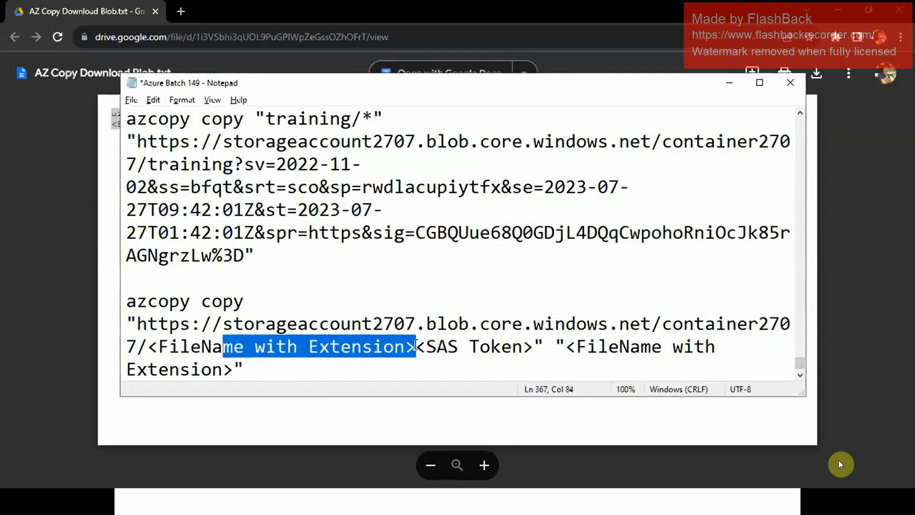
key("shift+Left")
key("ctrl+v")
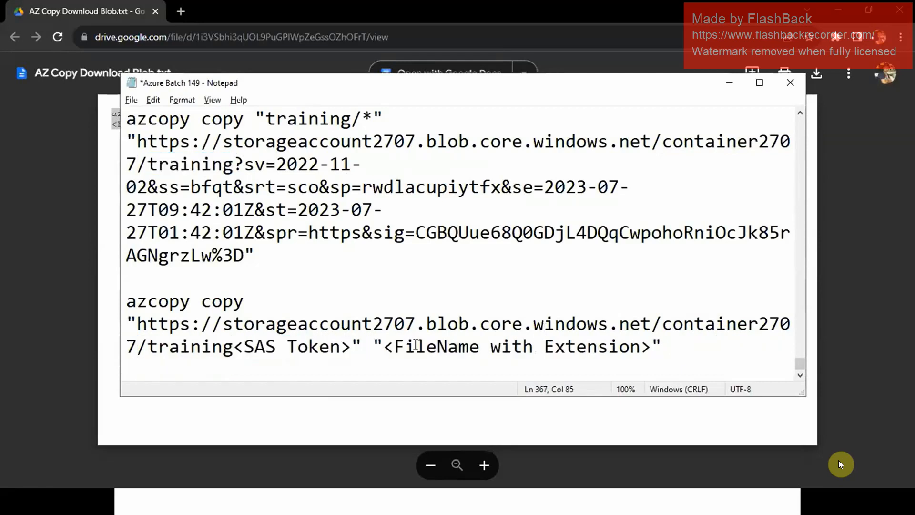
key("ctrl+z")
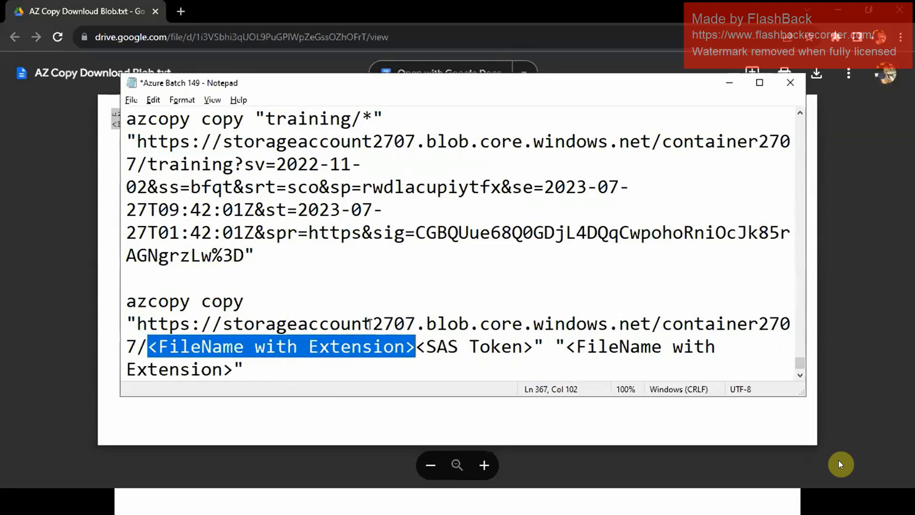
type("nature")
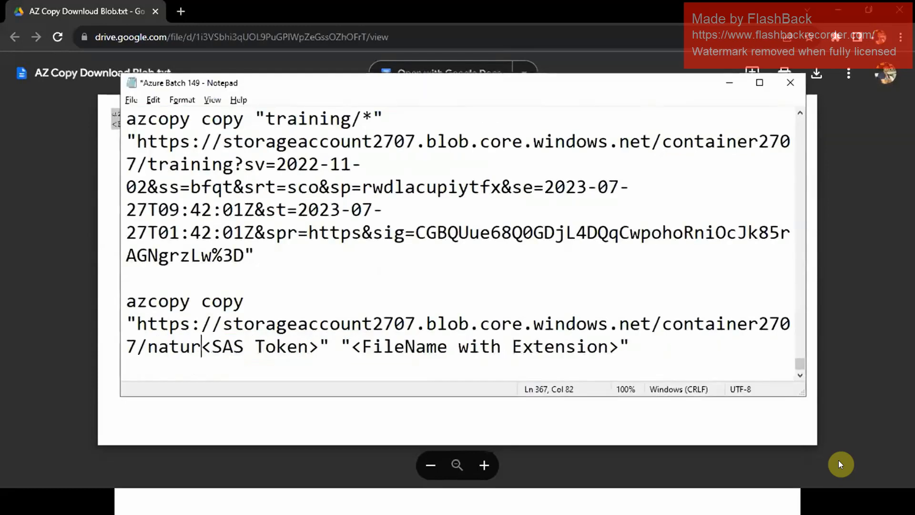
type(".jpg")
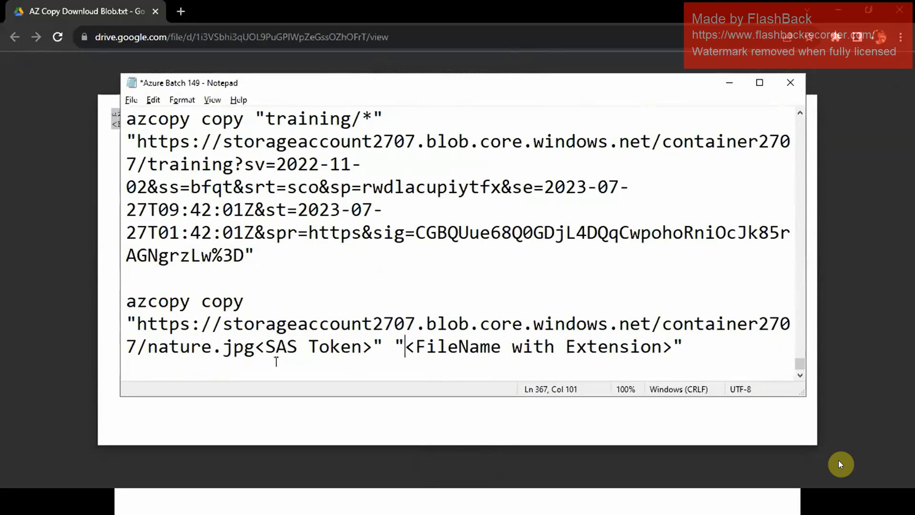
Step: Use nature.jpg as the download's destination file name too
left_click(264, 348)
key("Left")
key("shift+Left")
key("shift+Left")
key("shift+Left")
key("shift+Left")
key("shift+Left")
key("shift+Left")
key("shift+Left")
key("shift+Left")
key("shift+Left")
key("shift+Left")
key("ctrl+c")
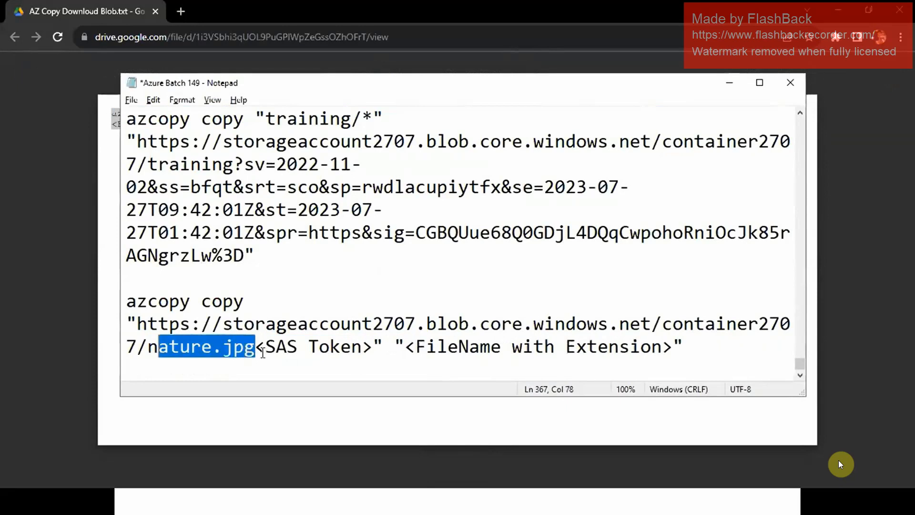
left_click(422, 351)
key("Left")
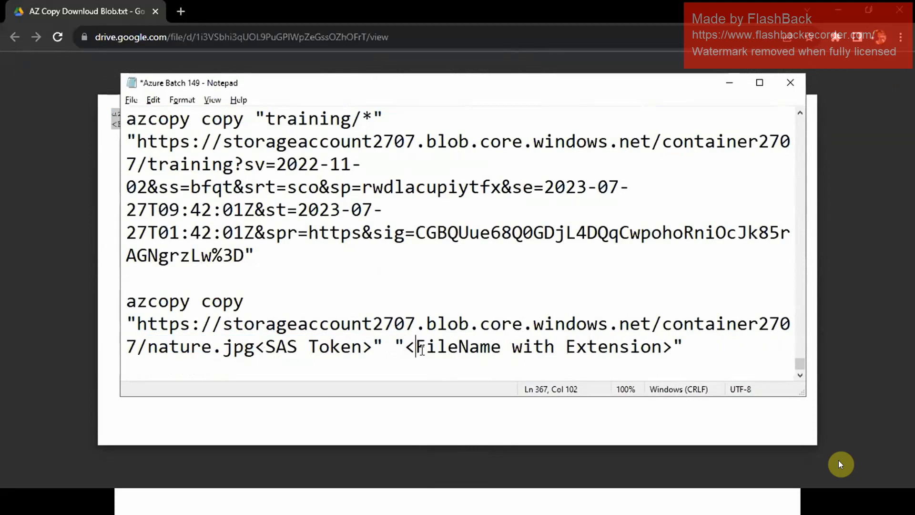
key("Left")
key("shift+Right")
key("shift+Right")
key("shift+Right")
key("shift+Right")
key("shift+Right")
key("shift+Right")
key("shift+Right")
key("shift+Right")
key("shift+Right")
key("shift+Right")
key("shift+Right")
key("shift+Right")
key("shift+Right")
key("shift+Right")
key("shift+Right")
key("shift+Right")
key("shift+Right")
key("shift+Right")
key("shift+Right")
key("shift+Right")
key("shift+Right")
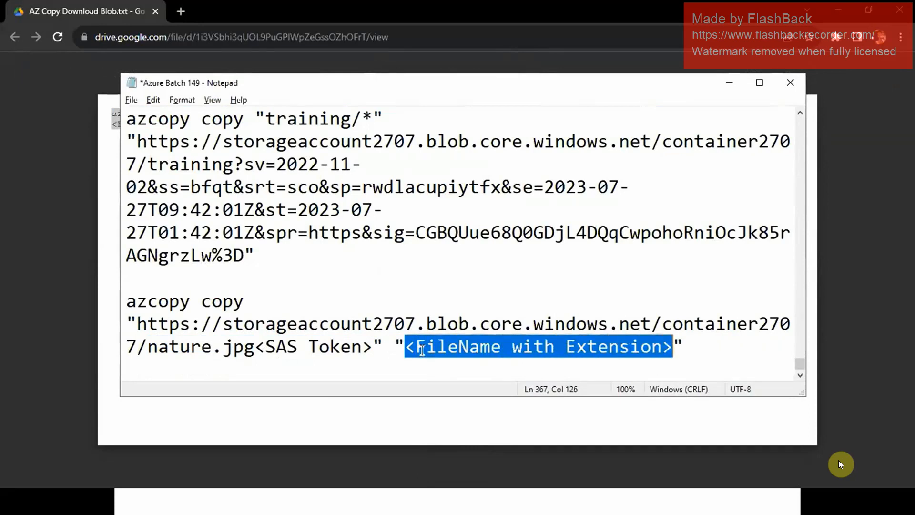
key("ctrl+v")
Step: Copy the saved SAS token and select the <SAS Token> placeholder in the download command
left_click(328, 271)
key("Up")
key("Up")
key("Up")
key("Up")
key("Up")
key("Up")
key("Up")
key("Up")
key("Up")
key("Up")
key("Up")
key("Up")
key("Up")
key("Up")
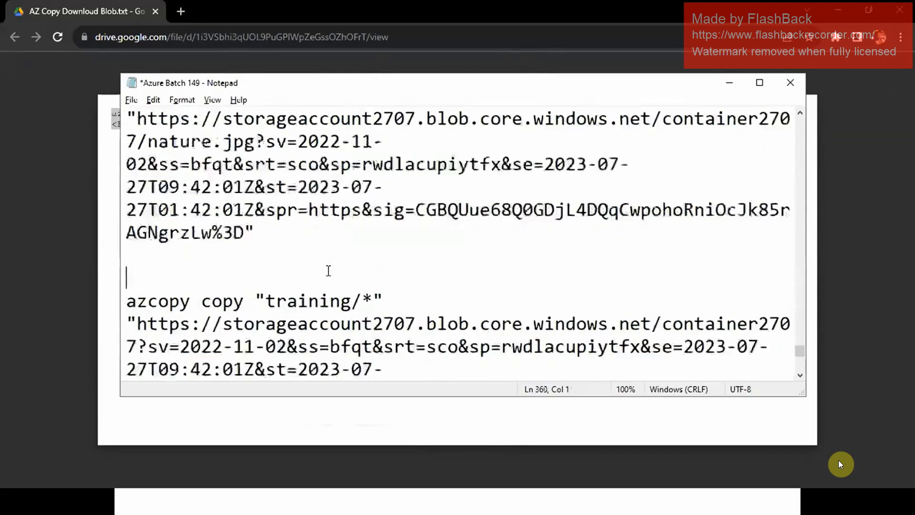
key("Down")
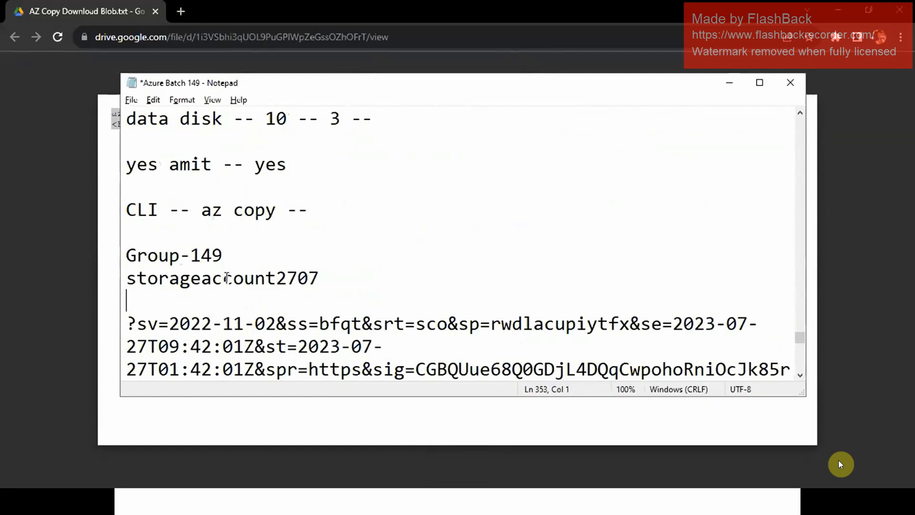
key("shift+Down")
key("shift+Down")
key("shift+Down")
key("shift+Down")
key("shift+Down")
key("shift+Left")
key("ctrl+c")
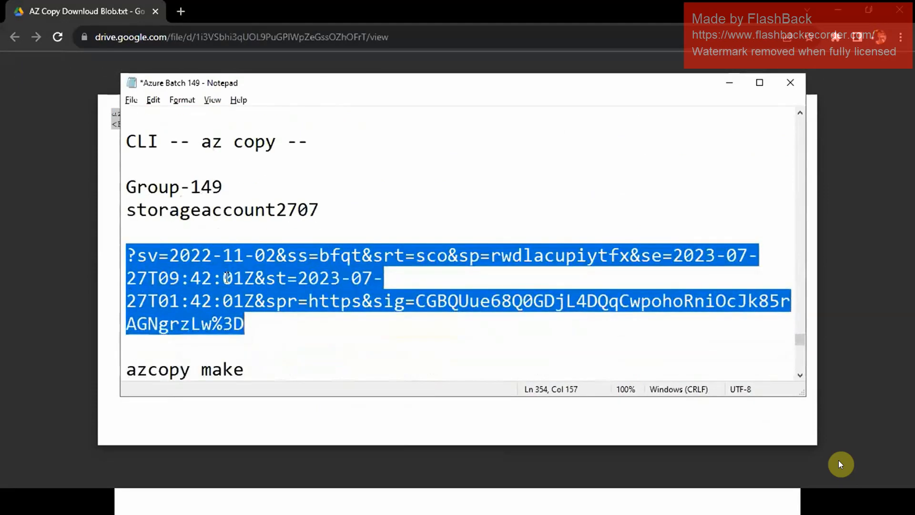
key("Page_Down")
key("Page_Down")
key("Page_Down")
left_click(378, 345)
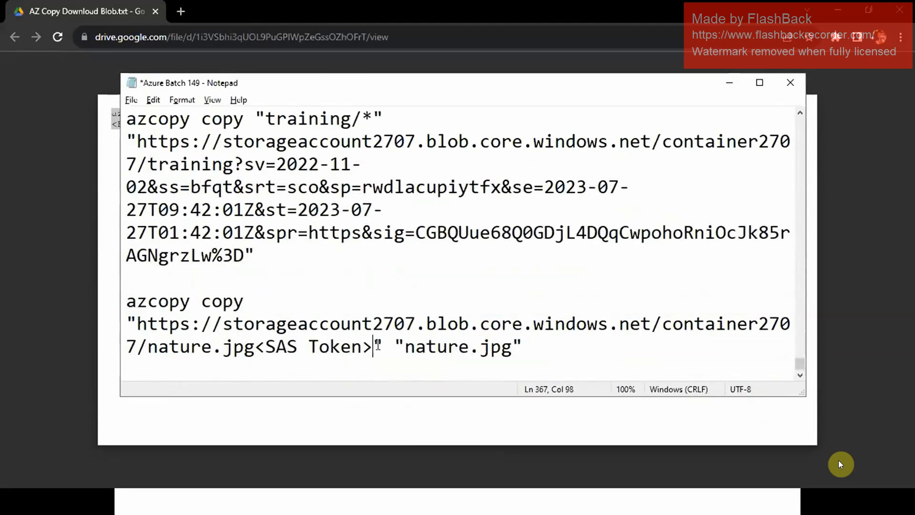
key("shift+Left")
key("shift+Left")
key("shift+Left")
key("shift+Left")
key("shift+Left")
key("shift+Left")
key("shift+Left")
key("shift+Left")
key("shift+Left")
key("shift+Left")
key("shift+Left")
Step: Paste the SAS token into the download command and copy the finished command
key("ctrl+v")
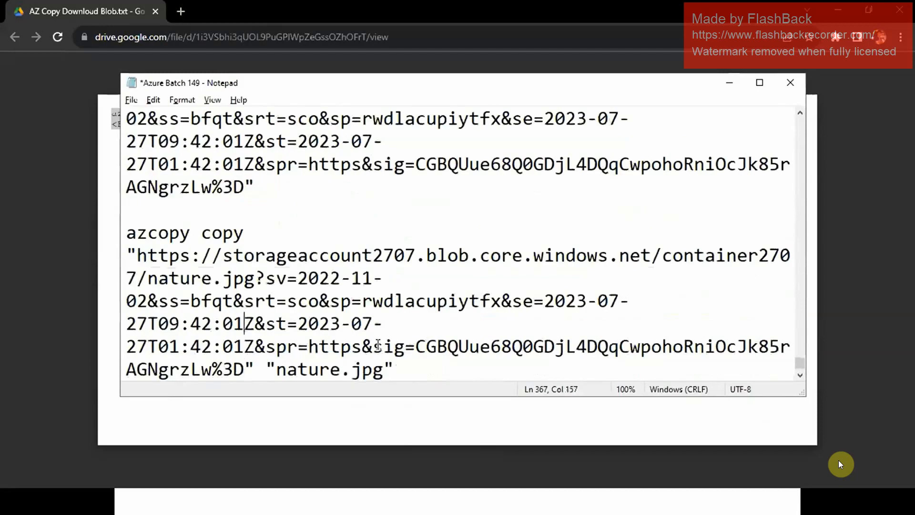
key("Up")
key("Up")
key("Up")
key("Up")
key("Up")
key("Up")
key("Home")
key("shift+End")
key("shift+Down")
key("shift+Down")
key("shift+Down")
key("shift+Down")
key("shift+Down")
key("shift+Down")
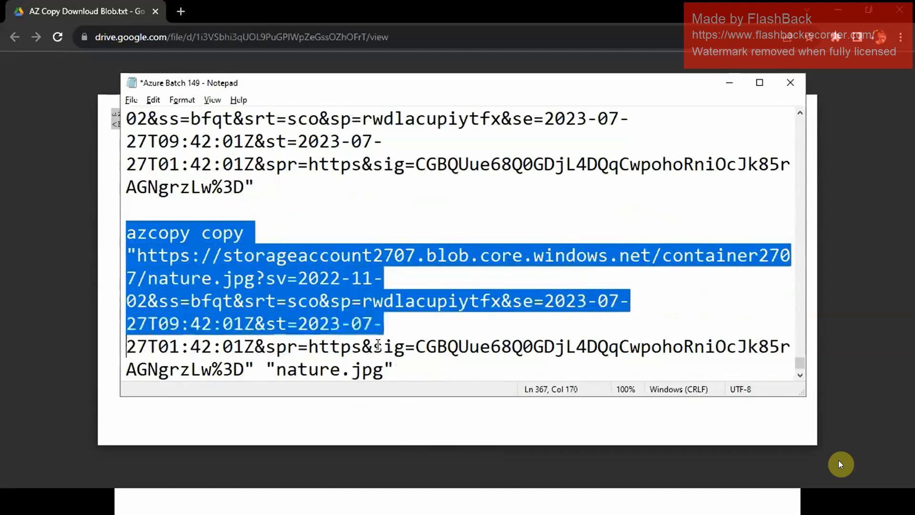
key("shift+End")
key("ctrl+c")
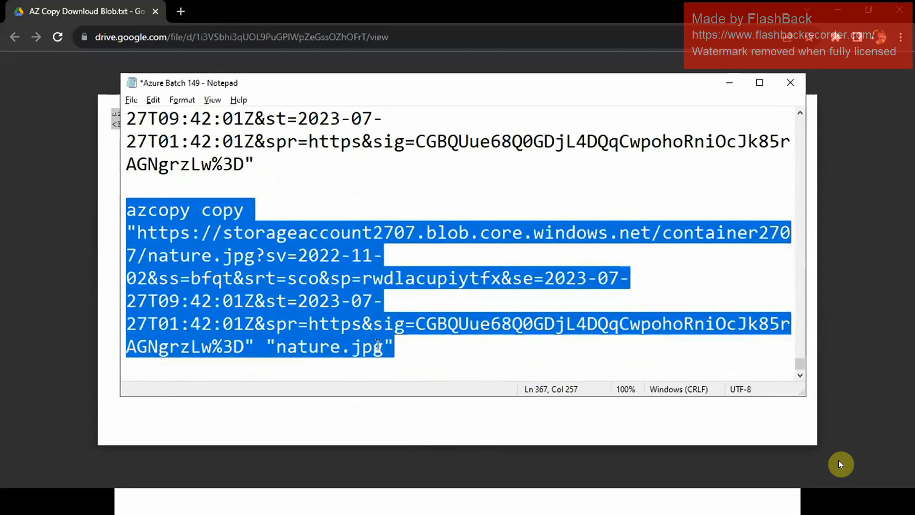
Step: Run the azcopy download in Command Prompt to fetch nature.jpg
key("alt+Tab")
key("alt+Tab")
key("alt+Tab")
key("alt+Tab")
key("alt+Tab")
key("alt+Tab")
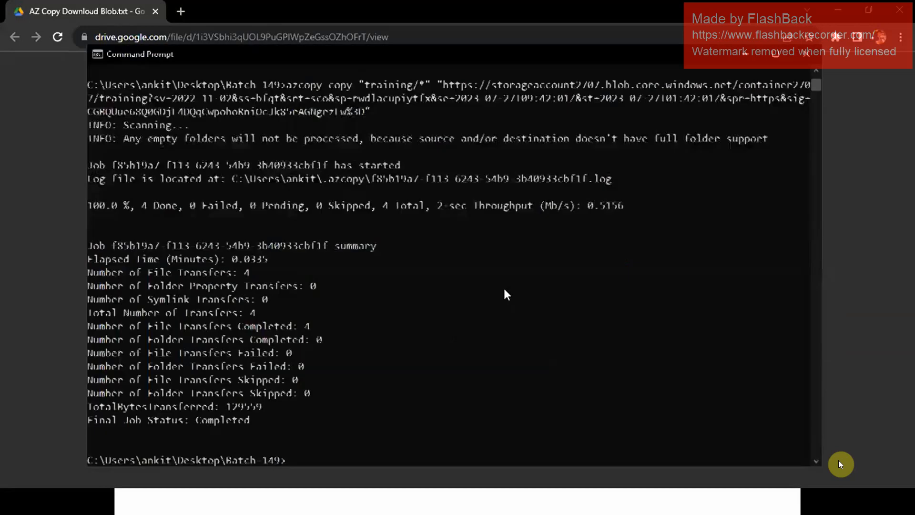
key("ctrl+v")
key("Return")
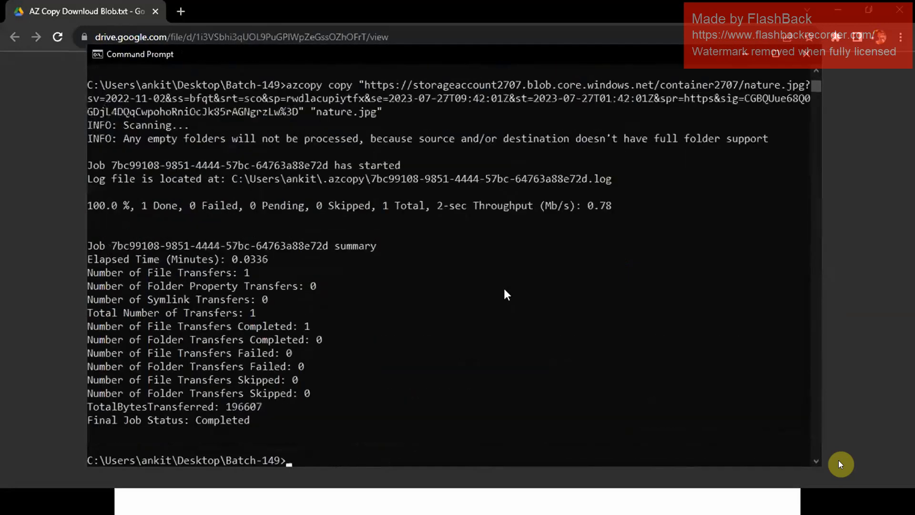
key("alt+Tab")
key("alt+Tab")
key("alt+Tab")
key("alt+Tab")
key("alt+Tab")
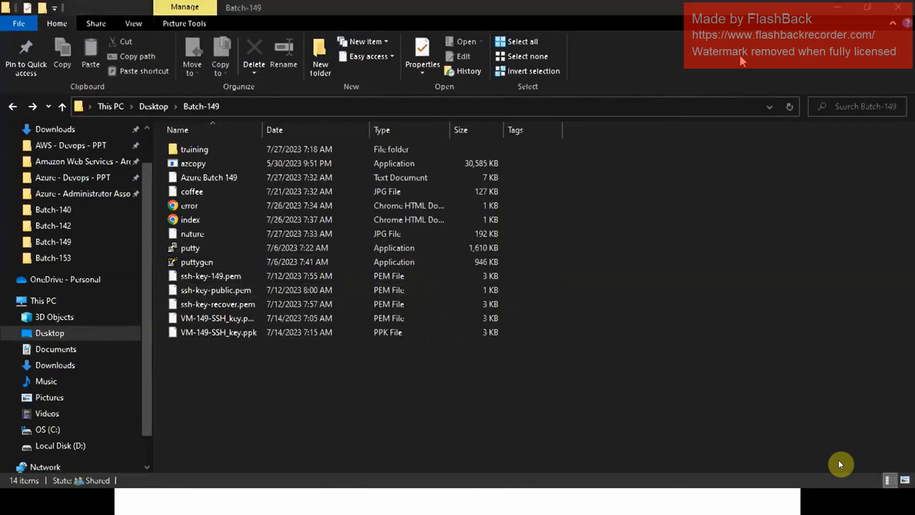
Step: Tick the restored nature.jpg in Batch-149 with two red check marks, then exit full-screen
left_click_drag(218, 233, 269, 212)
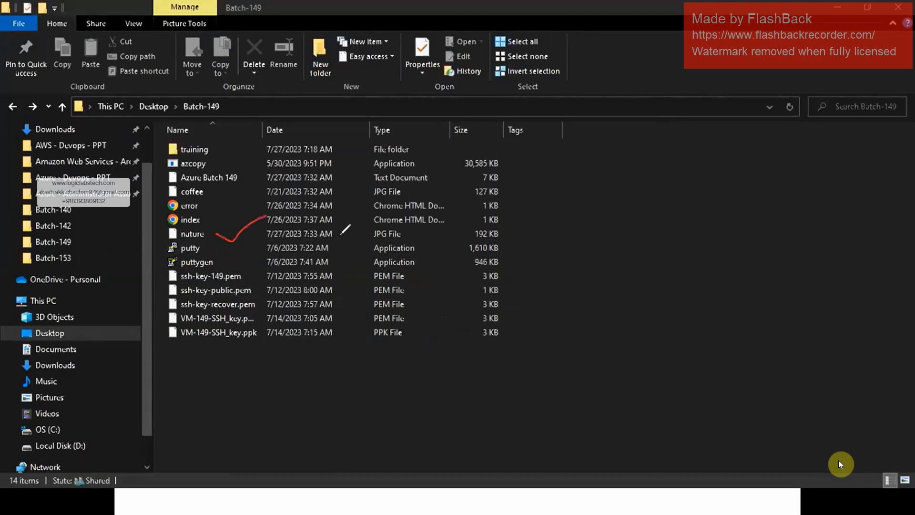
left_click_drag(340, 233, 386, 222)
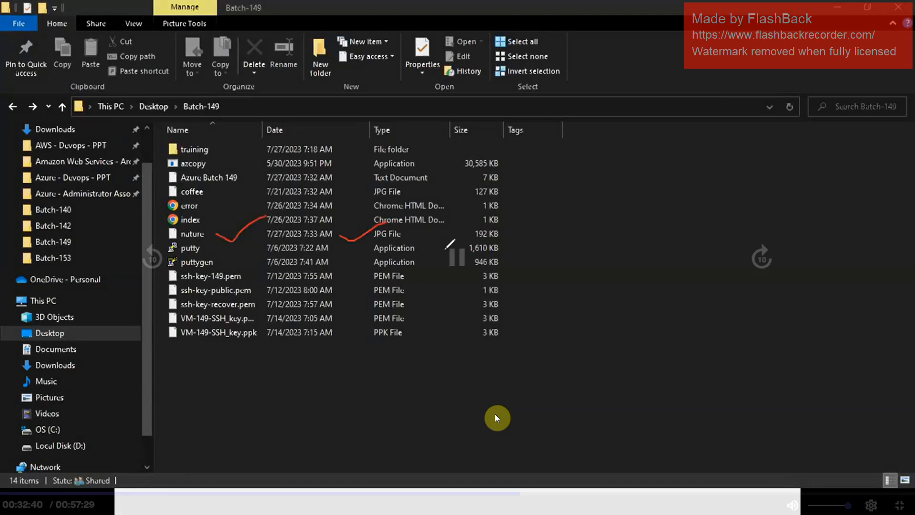
left_click(899, 505)
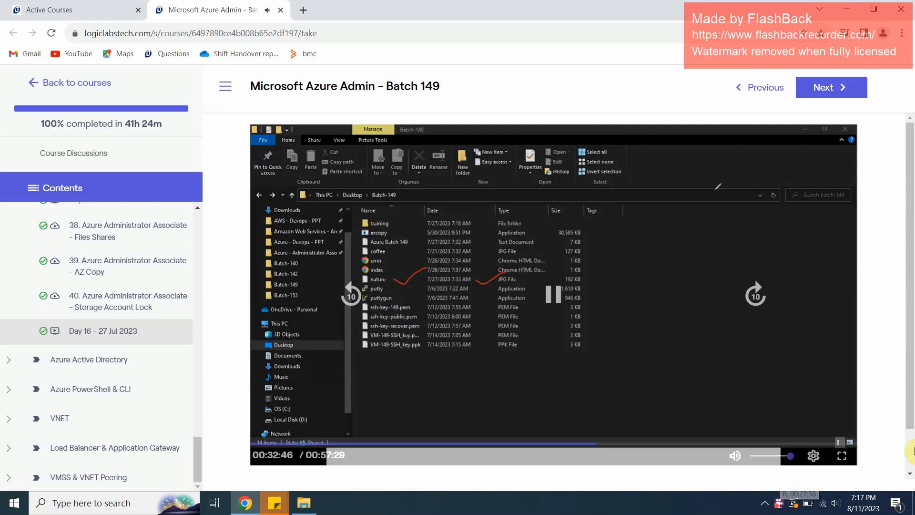
Step: Return the Day 16 lesson video to full-screen playback
left_click(840, 453)
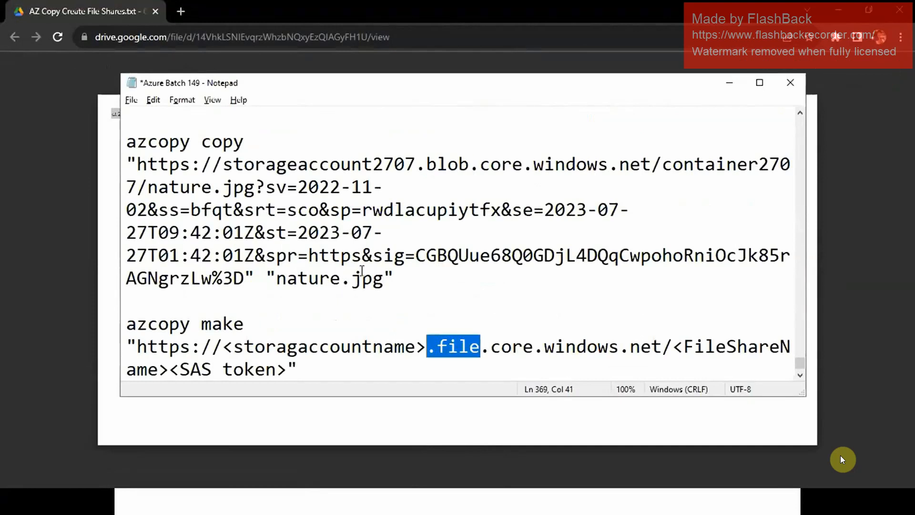
Step: Put storageaccount2707 in place of the account name placeholder in the azcopy make command
key("shift+Right")
double_click(255, 330)
key("ctrl+shift+Left")
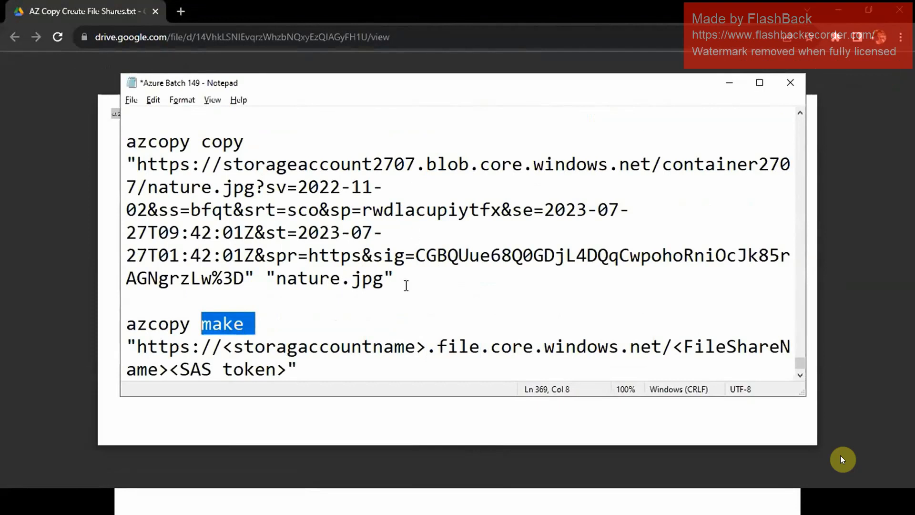
left_click(418, 162)
key("shift+Left")
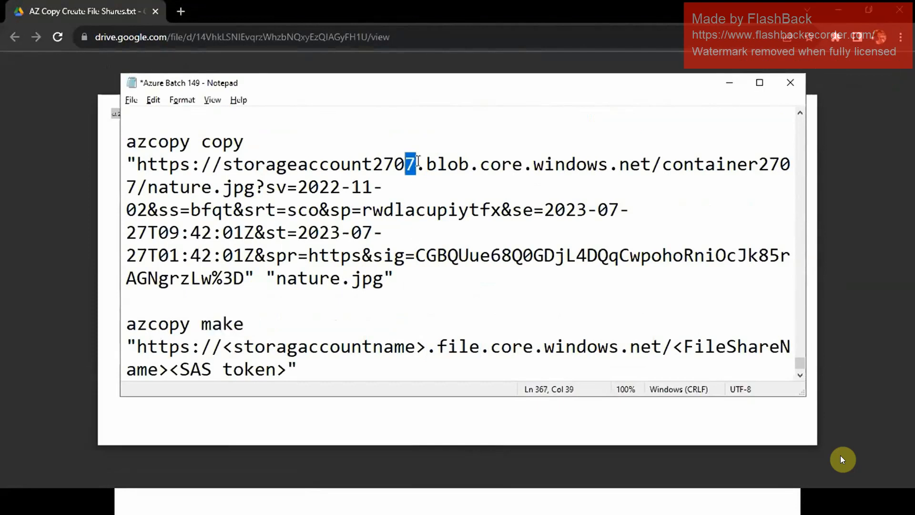
key("shift+Left")
key("shift+Left")
key("shift+Left")
key("shift+Left")
key("shift+Left")
key("shift+Left")
key("shift+Left")
key("shift+Left")
key("shift+Left")
key("shift+Left")
key("shift+Left")
key("shift+Left")
key("shift+Left")
key("shift+Left")
key("shift+Left")
key("shift+Left")
key("shift+Left")
key("ctrl+c")
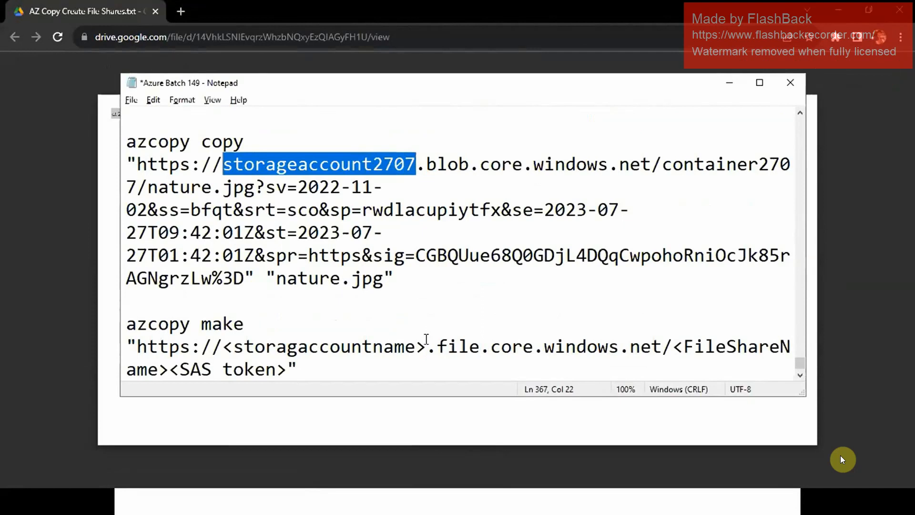
left_click(426, 338)
key("shift+Left")
key("shift+Left")
key("shift+Left")
key("shift+Left")
key("shift+Left")
key("shift+Left")
key("shift+Left")
key("shift+Left")
key("shift+Left")
key("shift+Left")
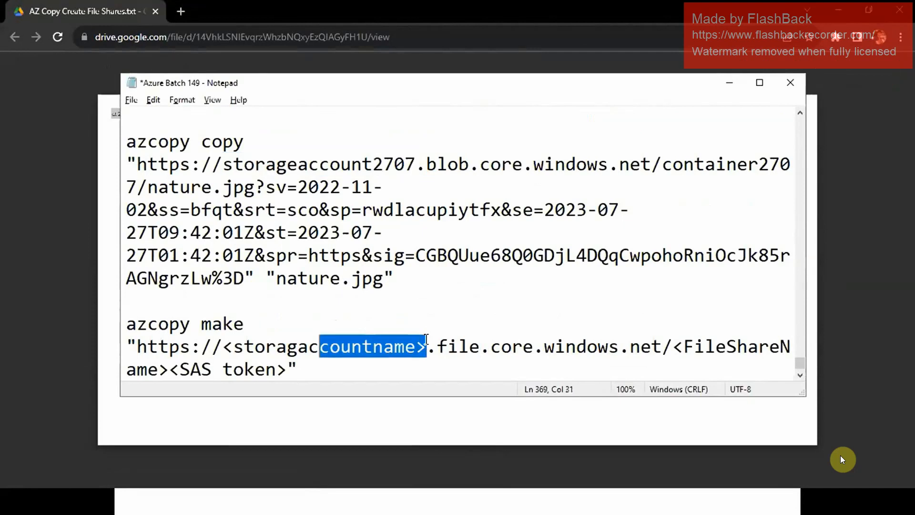
key("shift+Left")
key("shift+Left")
key("shift+Left")
key("shift+Left")
key("shift+Left")
key("shift+Left")
key("shift+Left")
key("shift+Left")
key("shift+Left")
key("ctrl+v")
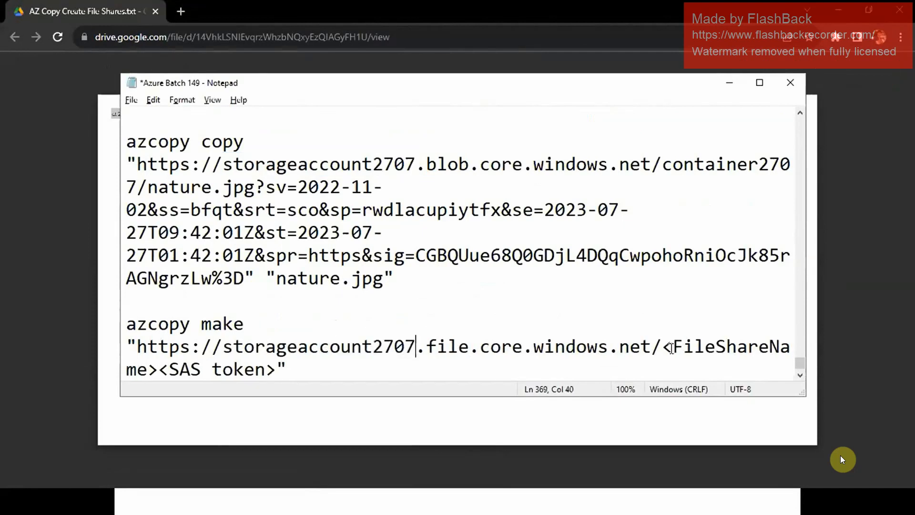
Step: Set the file share name to file2407
left_click(669, 347)
key("shift+Right")
key("shift+Right")
key("shift+Right")
key("shift+Right")
key("shift+Right")
key("shift+Right")
key("shift+Right")
key("shift+Right")
key("shift+Right")
key("shift+Right")
key("shift+Right")
key("shift+Right")
key("shift+Right")
key("shift+Right")
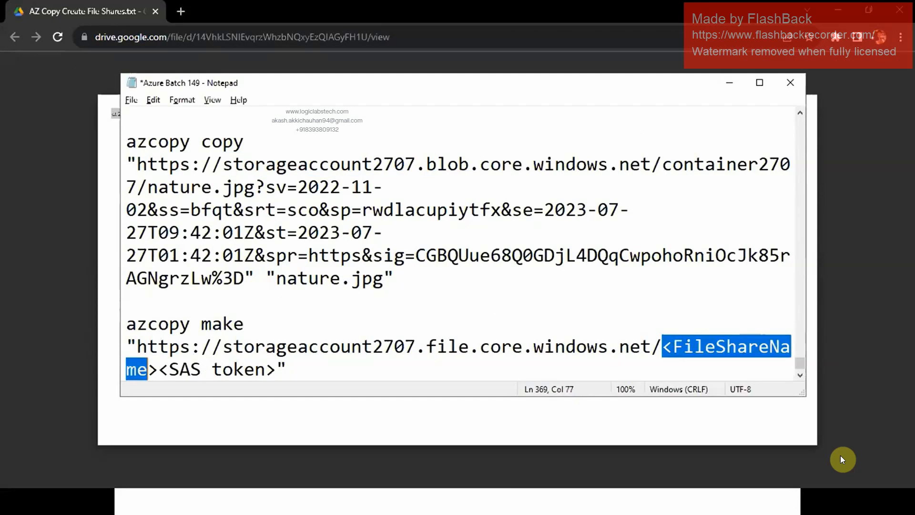
key("shift+Right")
type("file24")
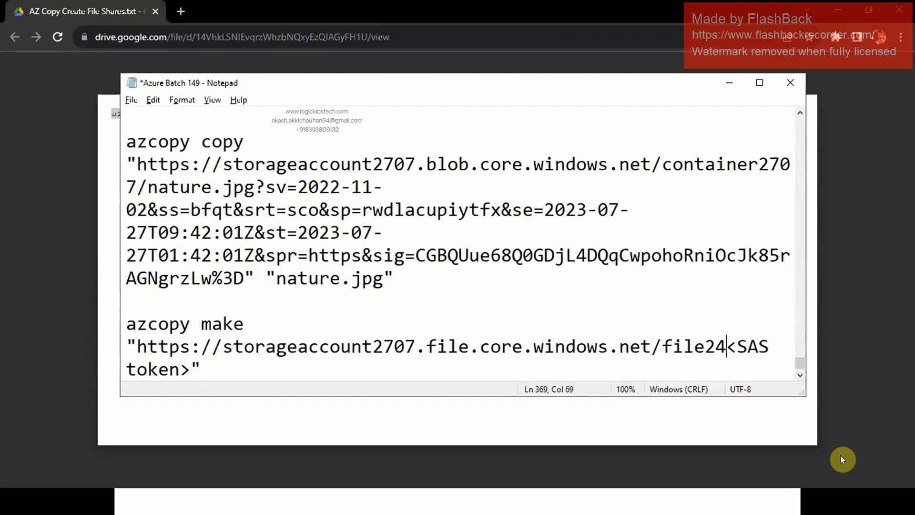
type("07")
Step: Copy the saved ?sv= SAS token line from higher in the notes
left_click(680, 213)
key("Up")
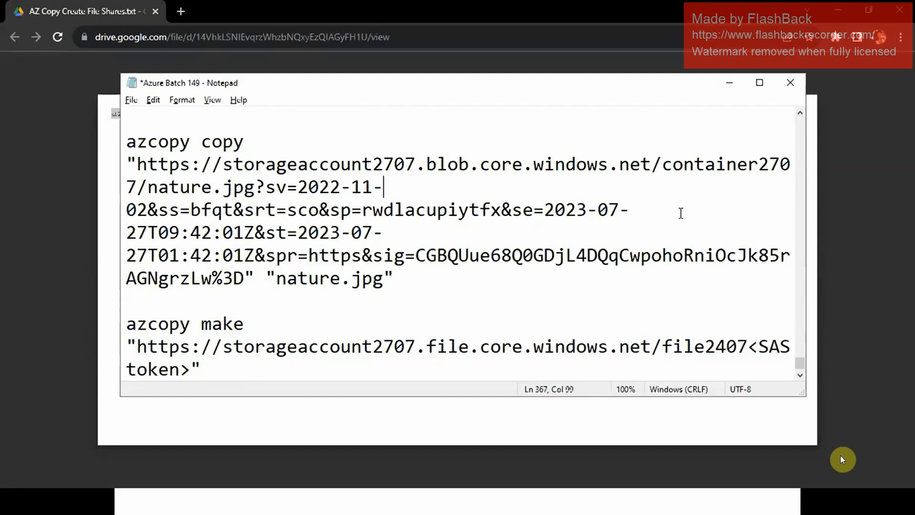
key("Up")
key("Up")
key("Up")
key("Up")
key("Up")
key("Up")
key("Up")
key("Up")
key("Up")
key("Up")
key("Up")
key("Up")
key("Up")
key("Up")
key("Up")
key("Up")
key("Up")
key("Up")
key("Up")
key("Up")
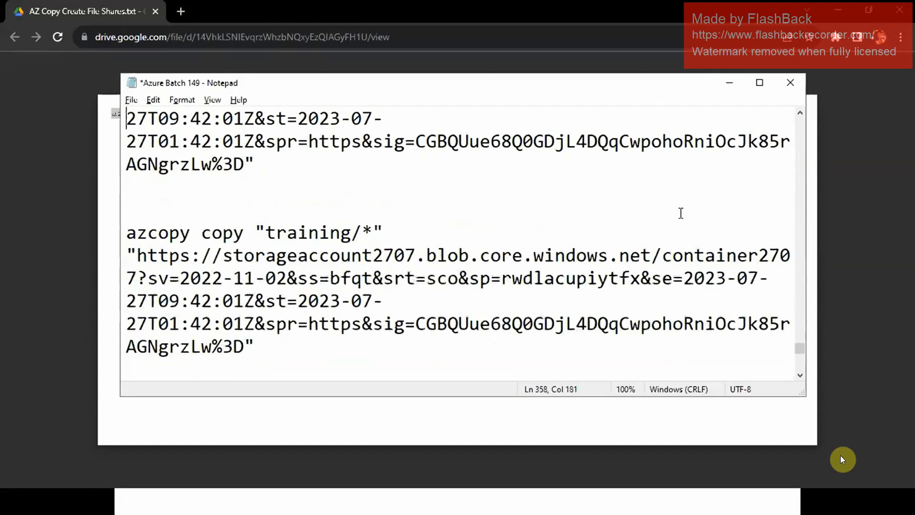
key("Up")
key("Up")
key("Up")
key("Up")
key("Up")
key("Up")
key("Up")
key("Up")
key("Up")
key("Up")
key("Up")
key("Up")
key("Up")
key("Up")
key("Up")
key("Up")
key("Up")
key("Up")
key("Up")
key("Up")
key("Up")
key("Up")
key("Up")
key("Up")
key("Up")
key("Up")
key("Up")
key("Up")
key("Up")
key("Up")
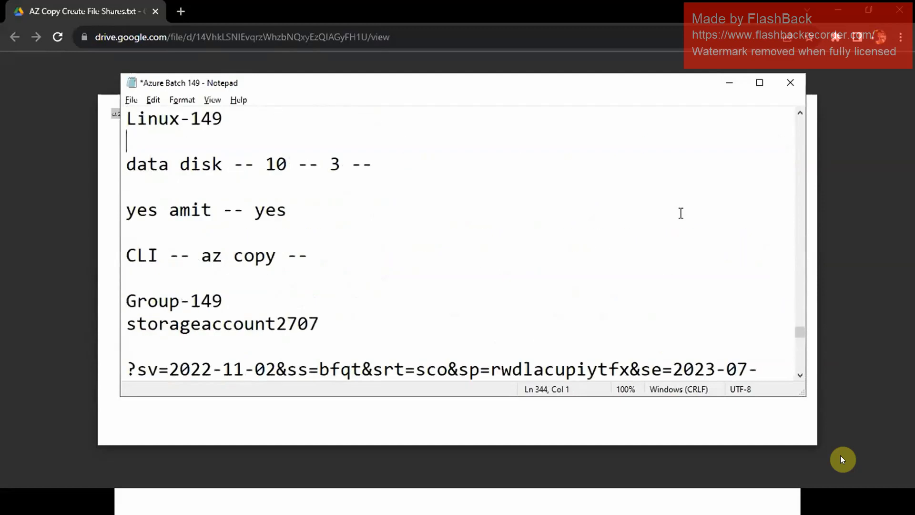
key("Down")
key("Down")
key("Down")
key("Down")
key("Down")
key("Down")
key("Down")
key("Down")
key("Down")
key("Down")
key("shift+Down")
key("ctrl+c")
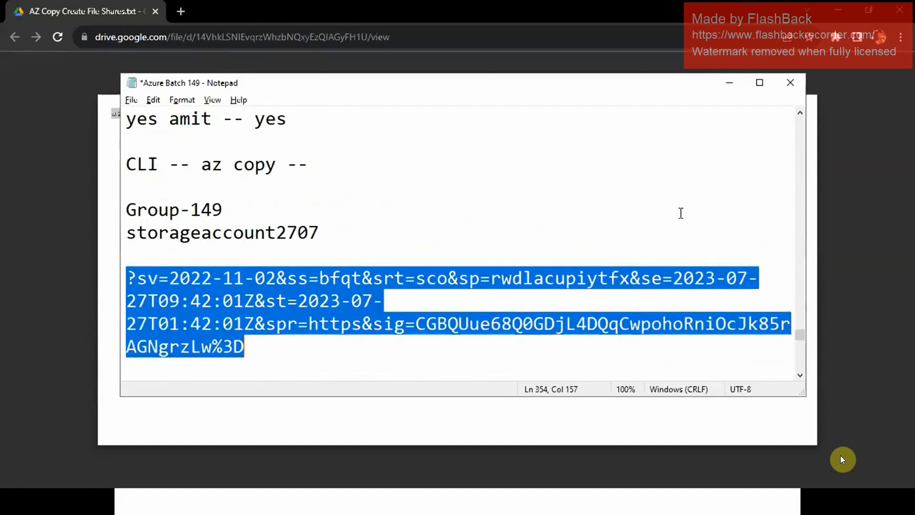
key("Right")
key("Down")
key("Down")
key("Down")
key("Down")
key("Down")
key("Down")
key("Down")
key("Down")
key("Down")
key("Down")
key("Down")
key("Down")
key("Down")
key("Down")
key("Down")
key("Down")
key("Down")
key("Down")
key("Down")
key("Down")
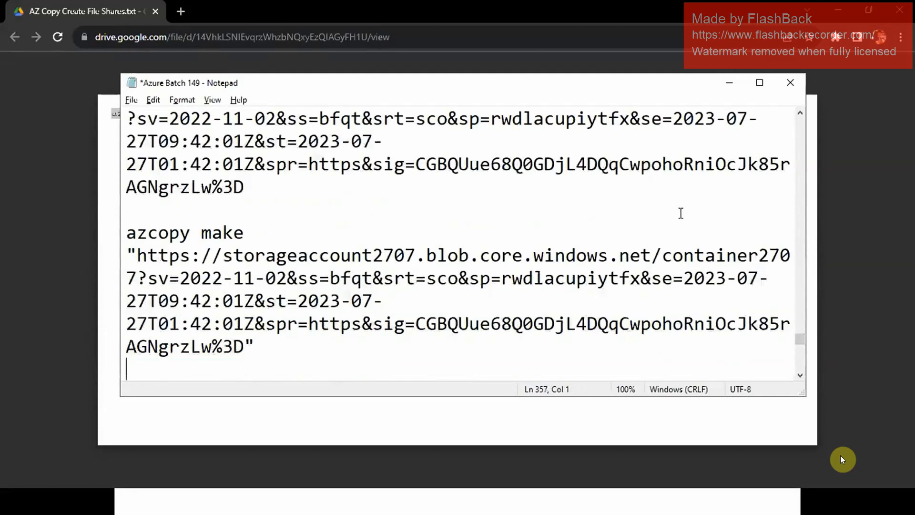
key("Down")
key("Down")
key("Down")
key("Down")
key("Down")
key("Down")
key("Down")
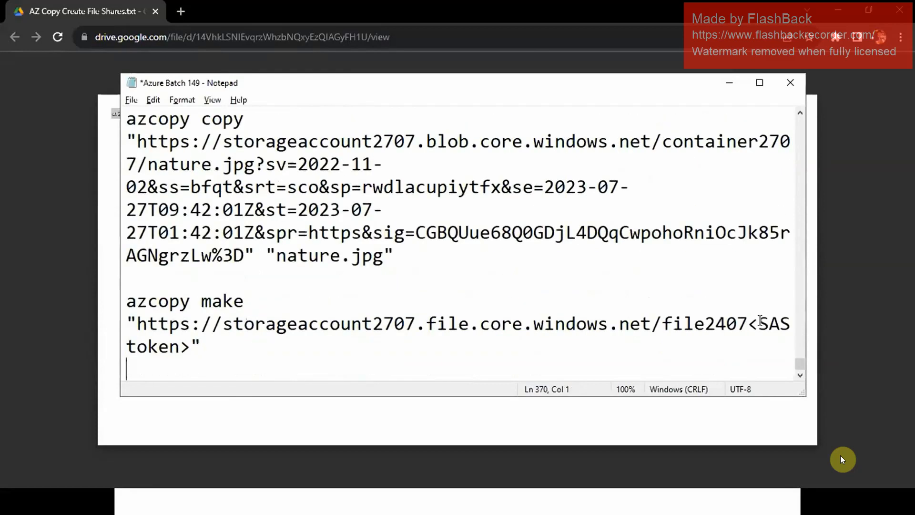
Step: Paste the SAS token over <SAS token> and select the whole make command
left_click(759, 323)
key("Left")
key("shift+Right")
key("shift+Right")
key("shift+Right")
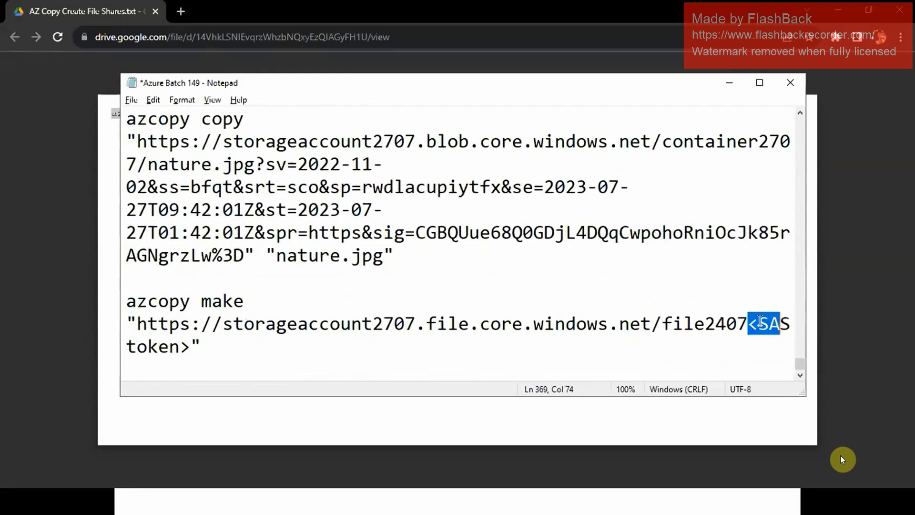
key("shift+Right")
key("shift+Right")
key("shift+Right")
key("shift+Right")
key("shift+Right")
key("shift+Right")
key("shift+Right")
key("shift+Right")
key("ctrl+v")
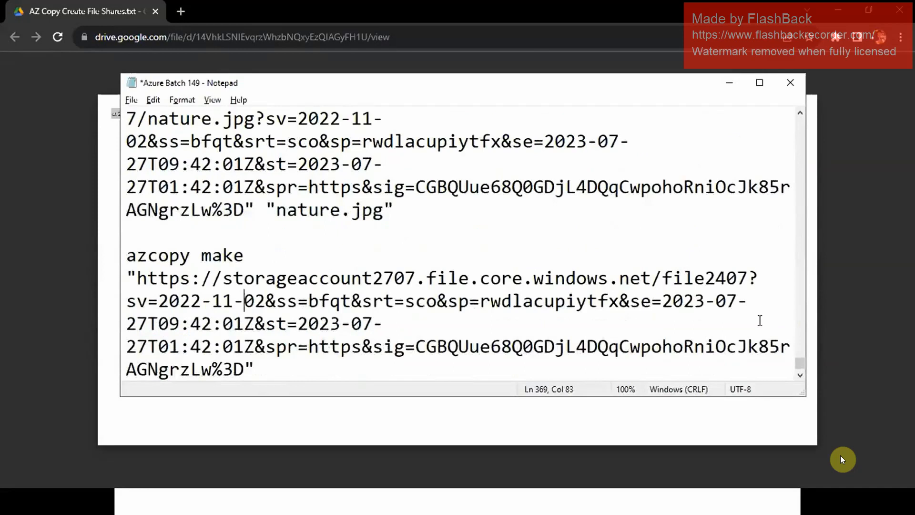
key("Home")
key("ctrl+shift+Right")
key("ctrl+shift+Right")
key("ctrl+shift+End")
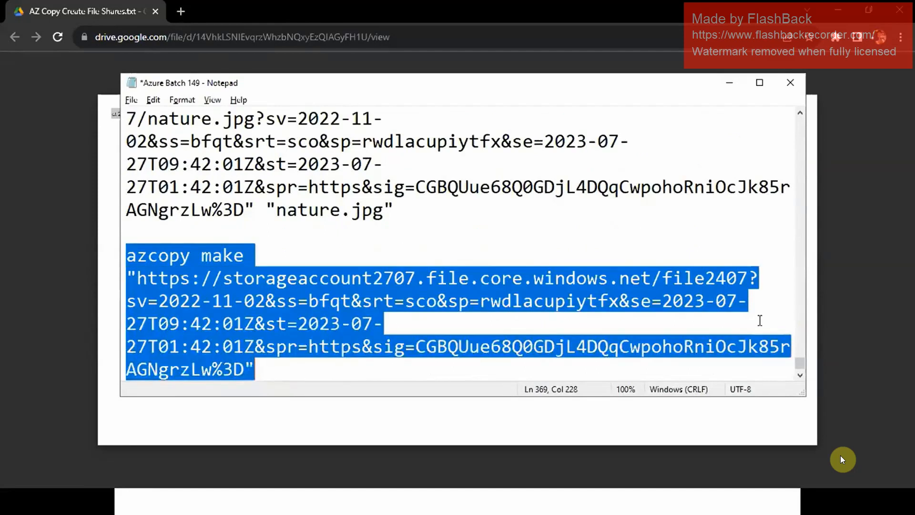
Step: Run the azcopy make command in Command Prompt to create the file2407 share
key("alt+Tab")
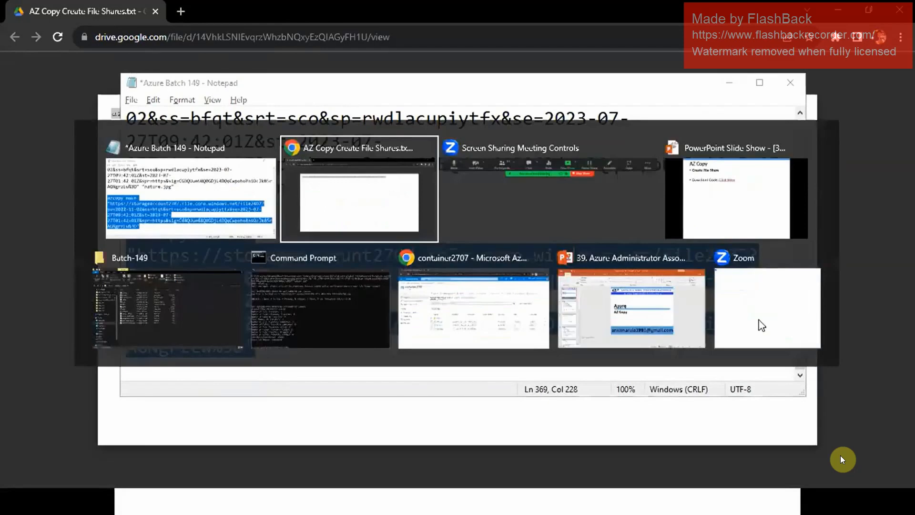
key("alt+Tab")
key("alt+Tab")
key("alt+Tab")
key("alt+Tab")
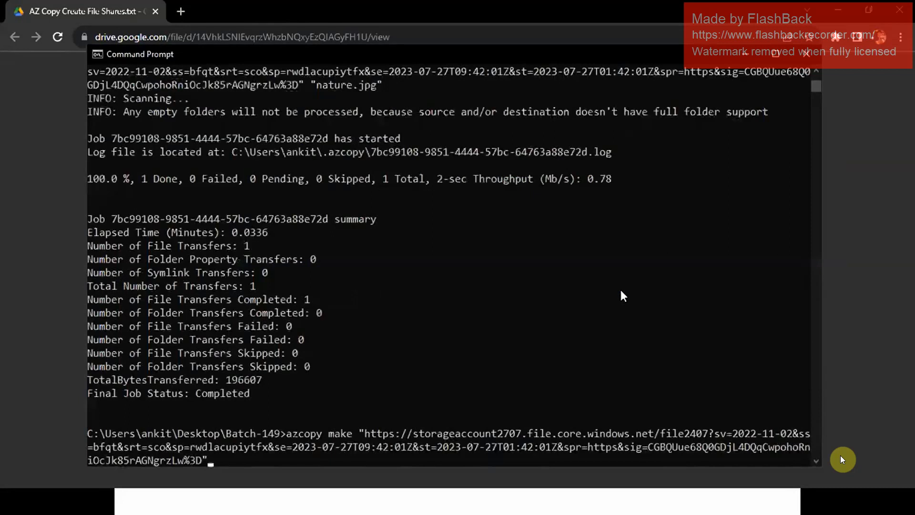
key("Return")
Step: Go back to storageaccount2707's Containers page in the Azure portal
key("alt+Tab")
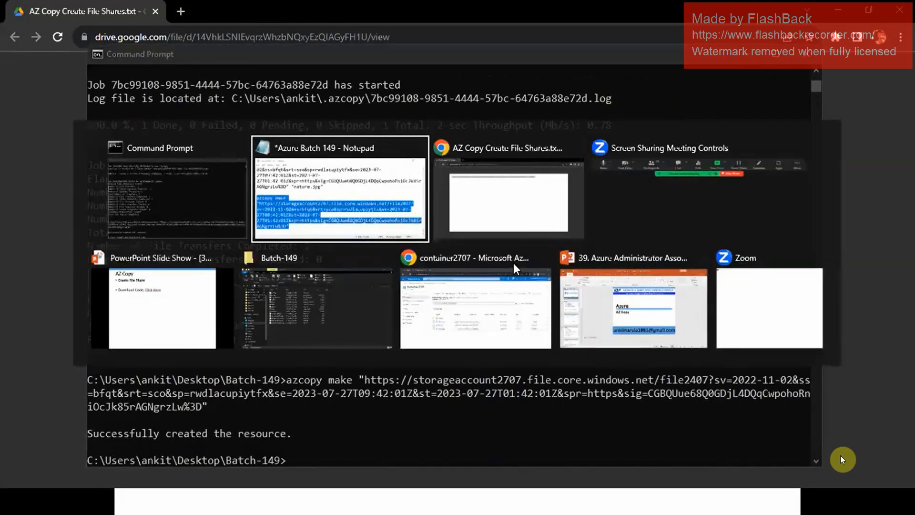
key("alt+Tab")
key("alt+Tab")
key("alt+Tab")
key("alt+Tab")
key("alt+Tab")
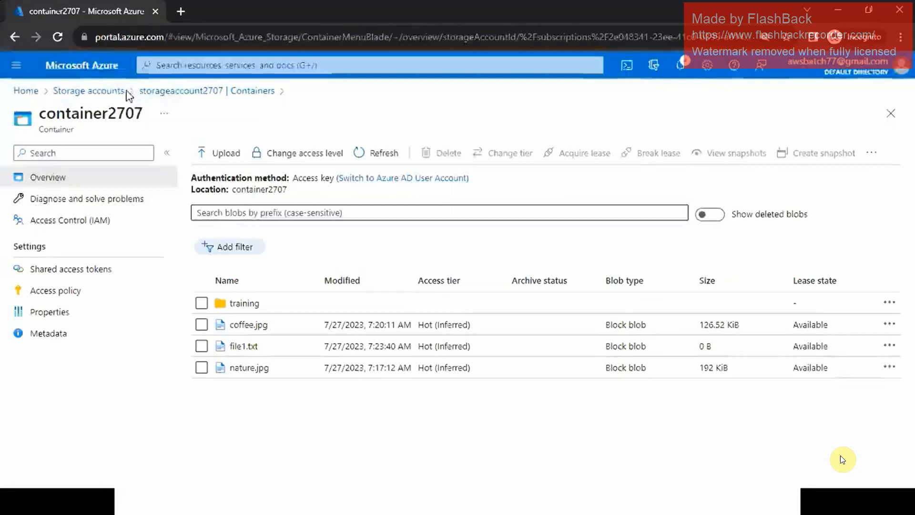
left_click(167, 91)
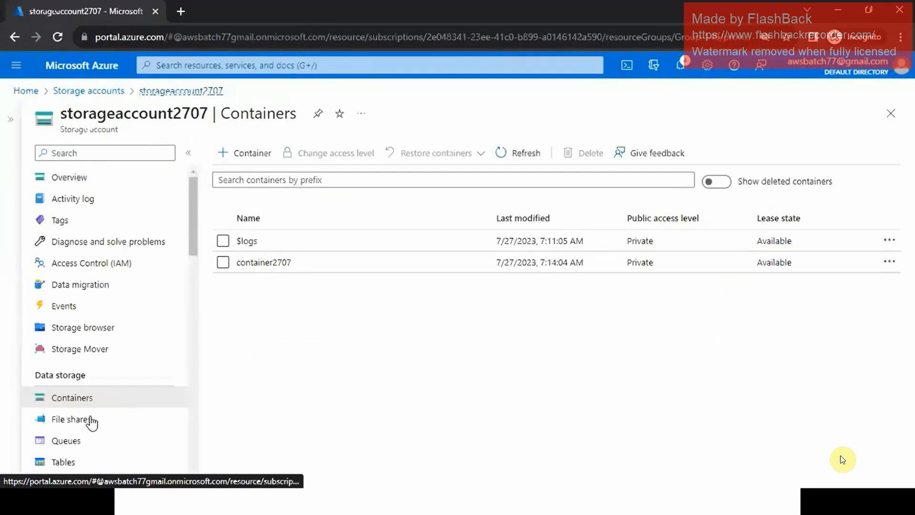
Step: Open file2407 from storageaccount2707's File shares list to view its 5 TiB share Overview
left_click(91, 422)
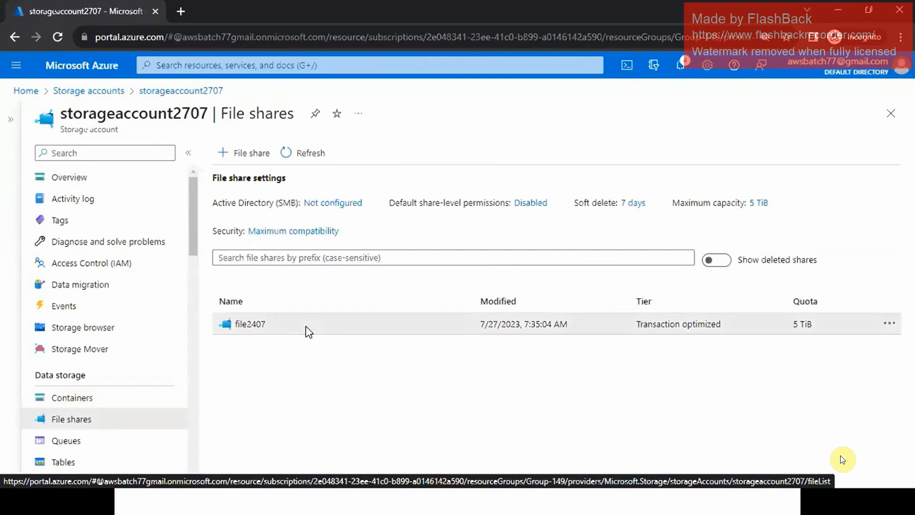
left_click(307, 333)
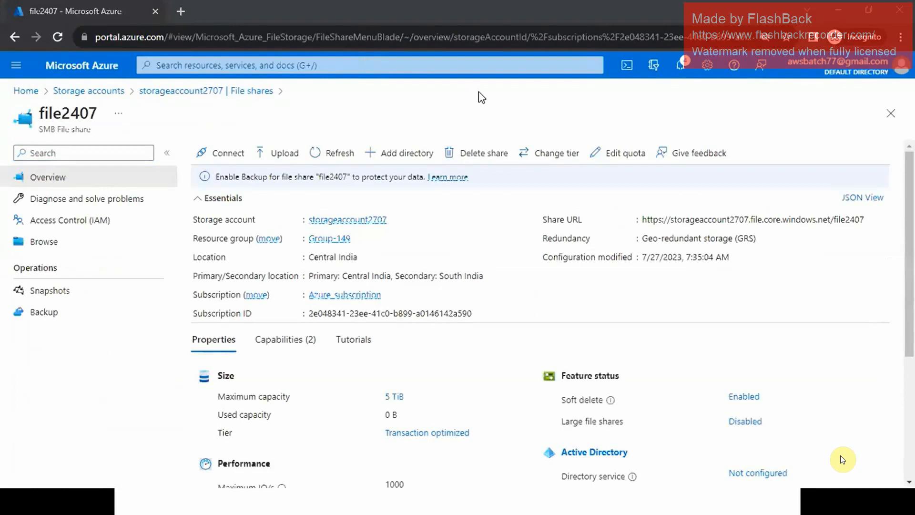
key("alt+Tab")
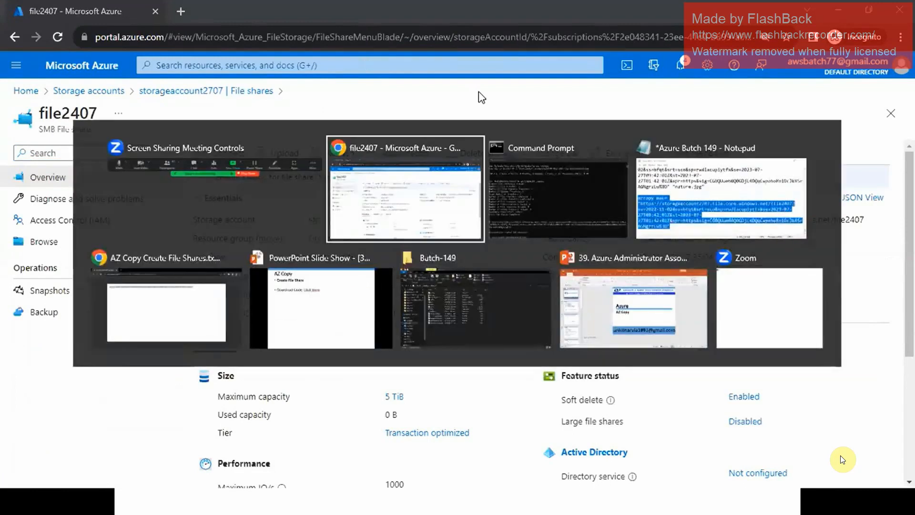
Step: Return to the AZ Copy slide show, reveal all bullets, and follow the More AZ Copy Commands link
key("Tab")
key("Tab")
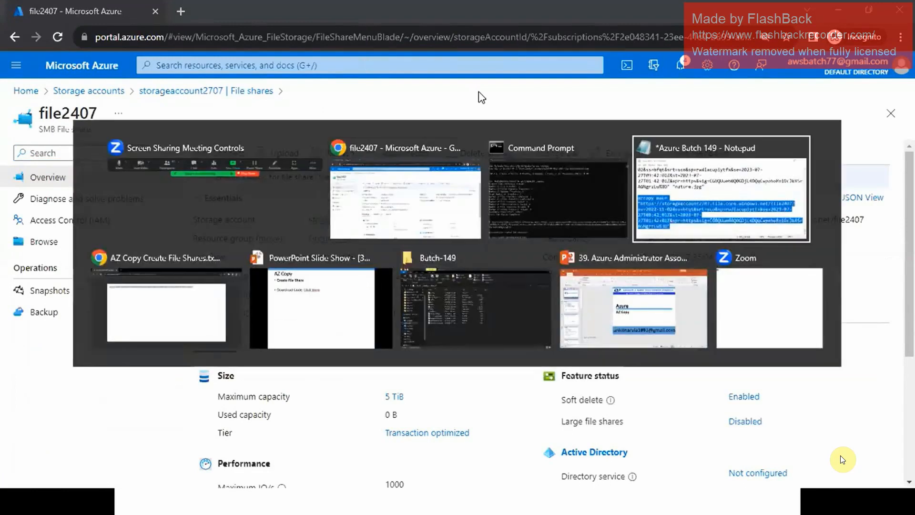
key("Tab")
key("Tab")
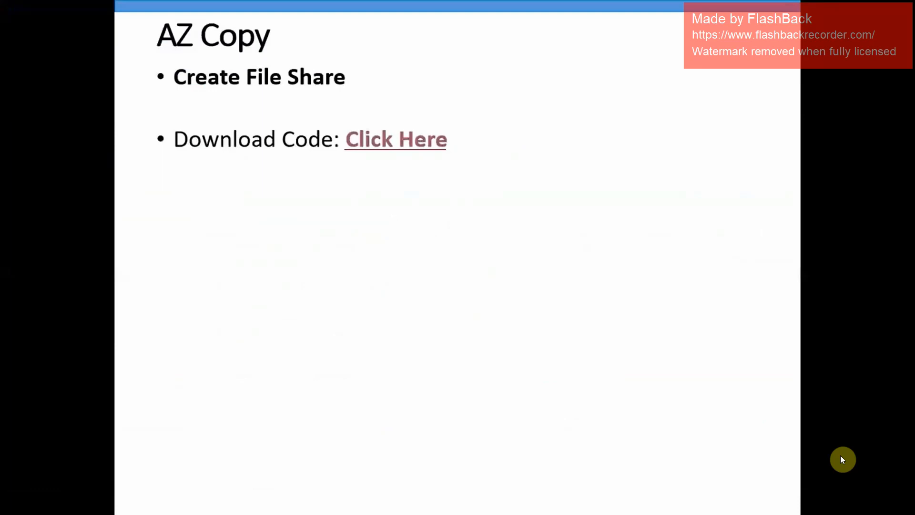
key("Right")
key("Right")
key("Right")
key("Right")
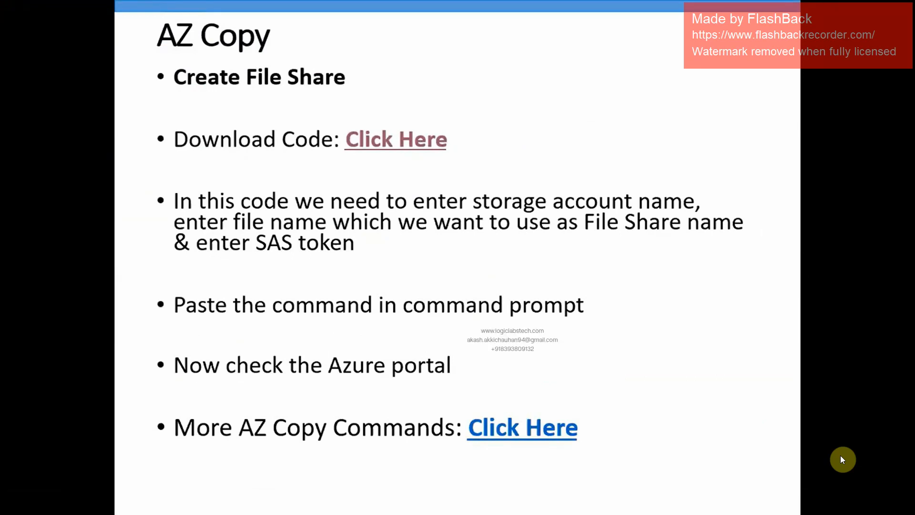
left_click(489, 426)
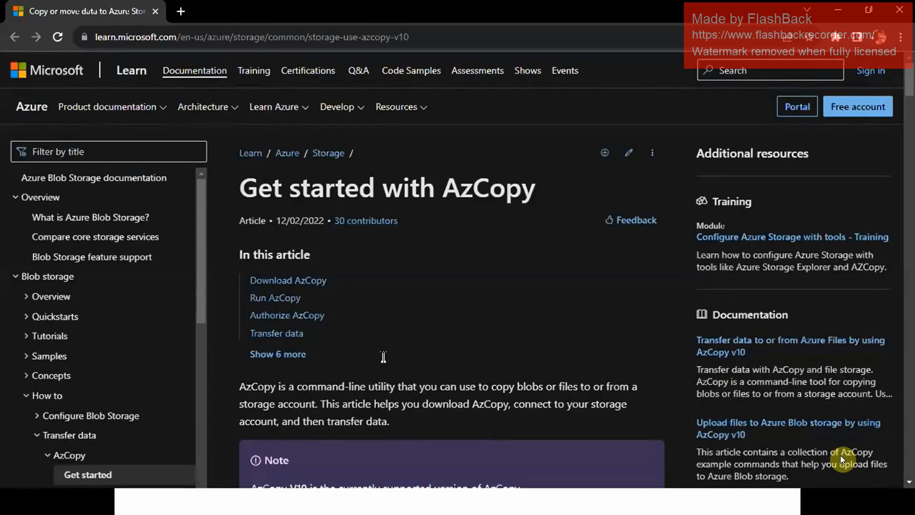
Step: Locate the Examples: Download page in the AzCopy contents list and open it
scroll(383, 356, "down", 12)
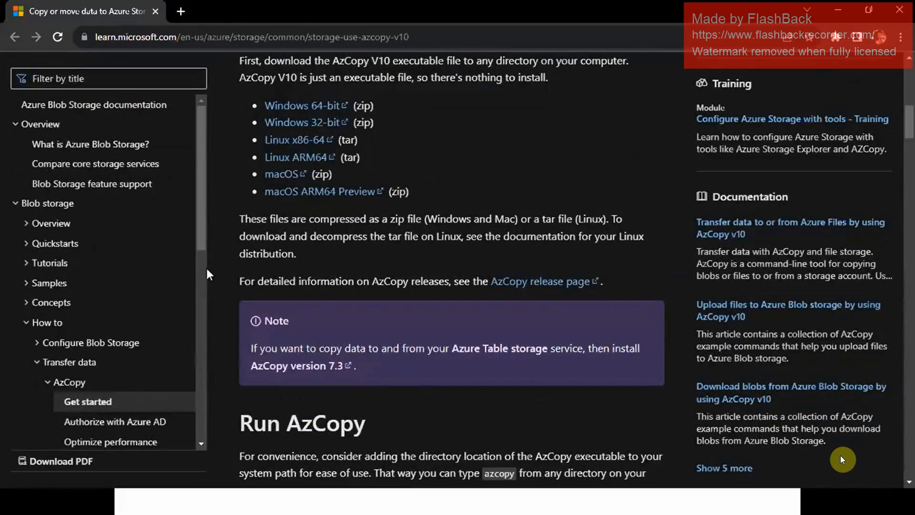
left_click_drag(207, 267, 198, 235)
left_click_drag(202, 299, 222, 363)
left_click(77, 243)
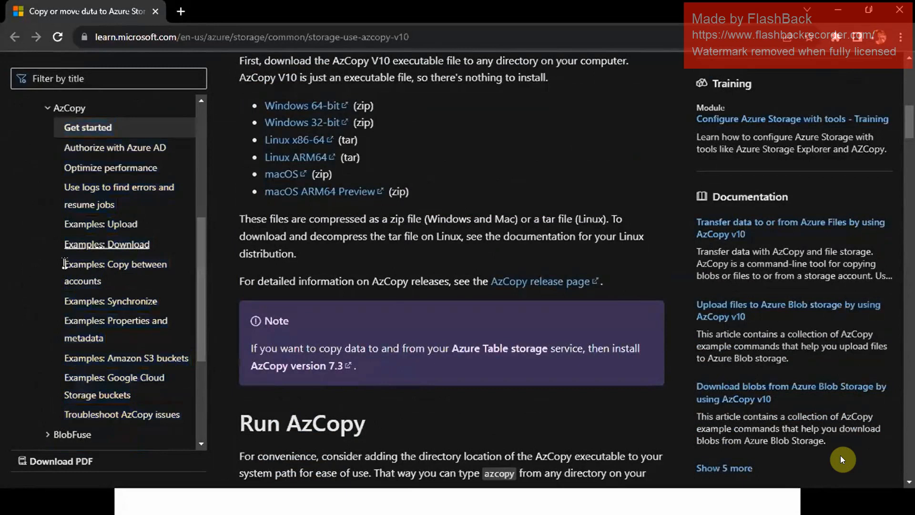
left_click_drag(66, 303, 48, 235)
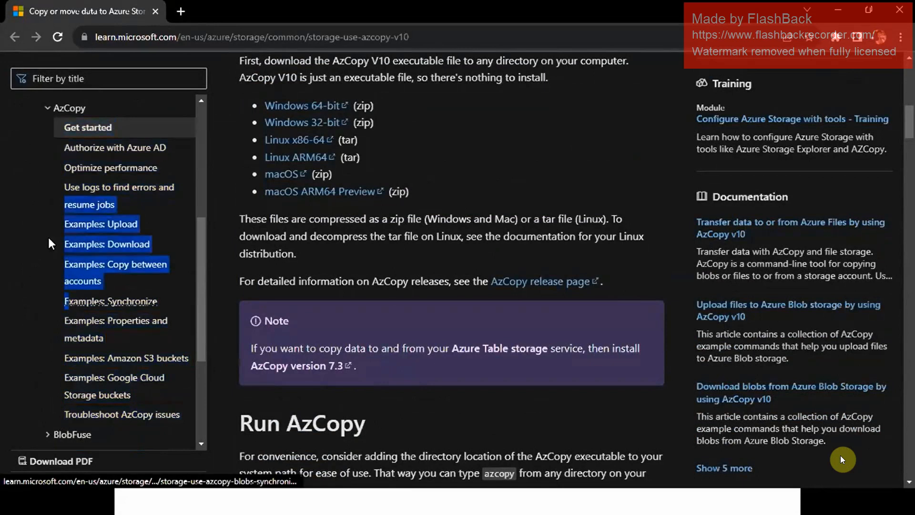
left_click(48, 235)
left_click_drag(147, 232, 99, 280)
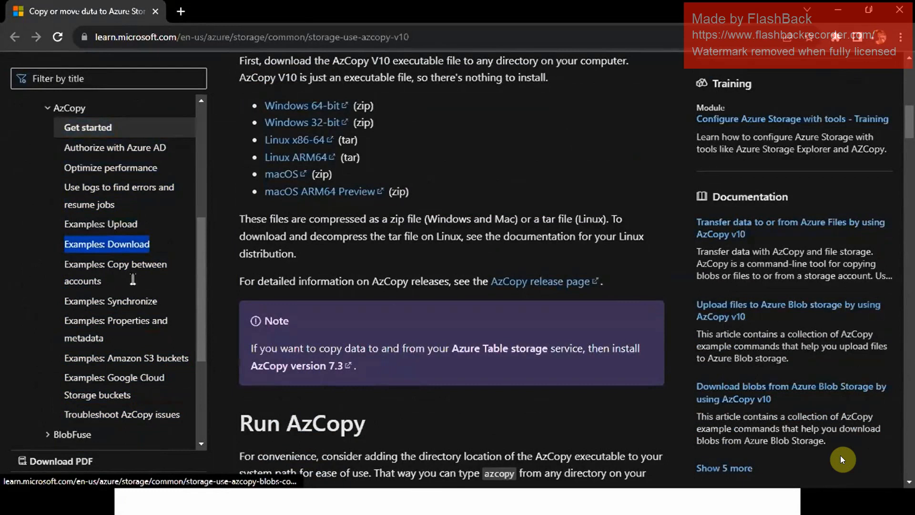
left_click_drag(48, 261, 57, 286)
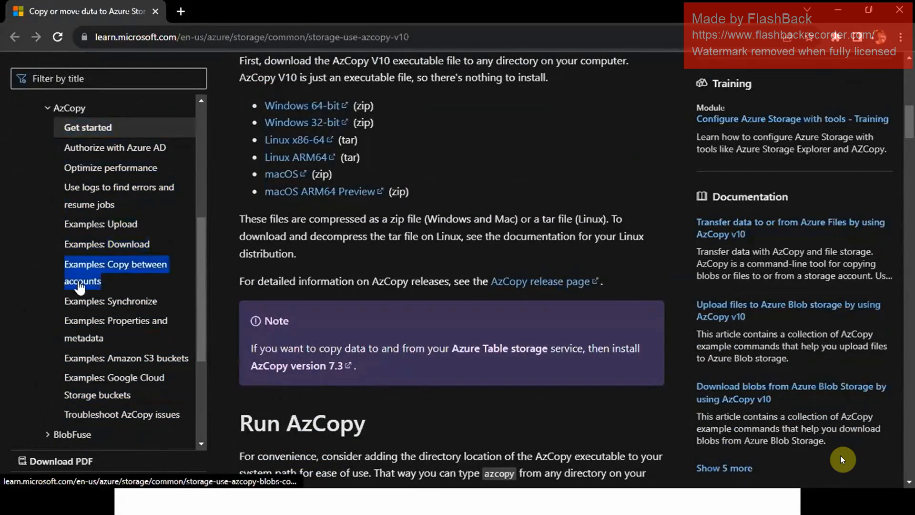
left_click(80, 249)
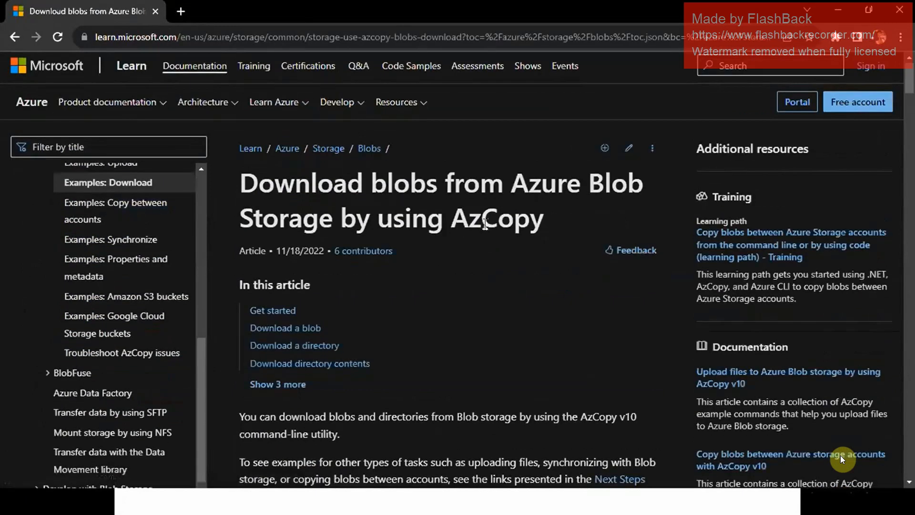
Step: Read through the blob download examples down to Download with optional flags
scroll(842, 459, "down", 8)
scroll(485, 224, "down", 7)
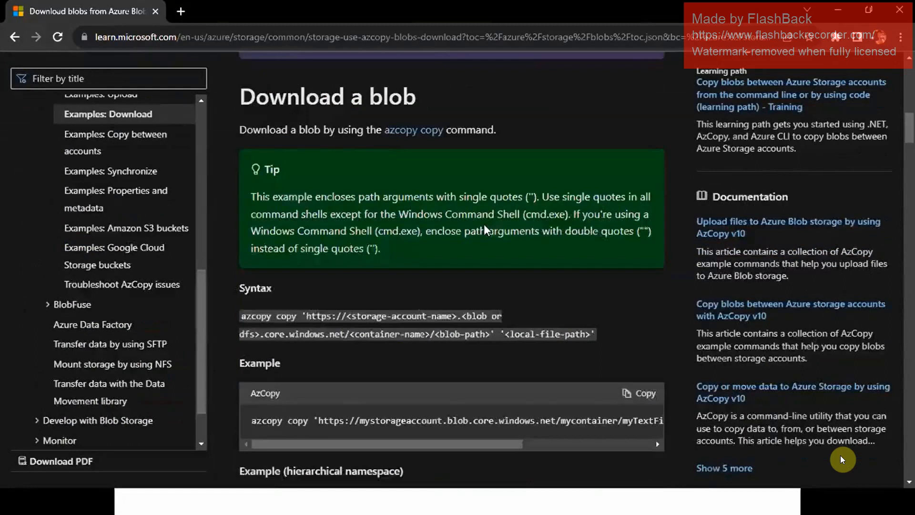
scroll(485, 224, "down", 4)
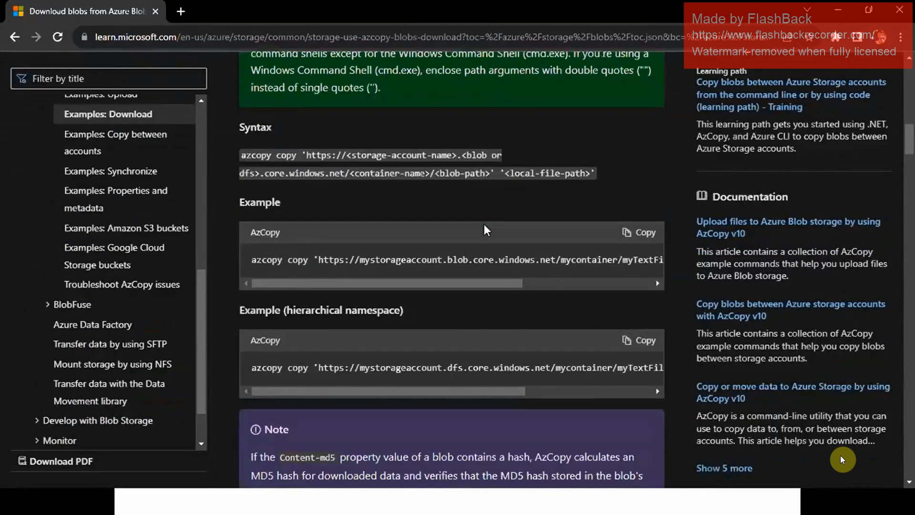
scroll(484, 224, "up", 6)
scroll(471, 238, "down", 1)
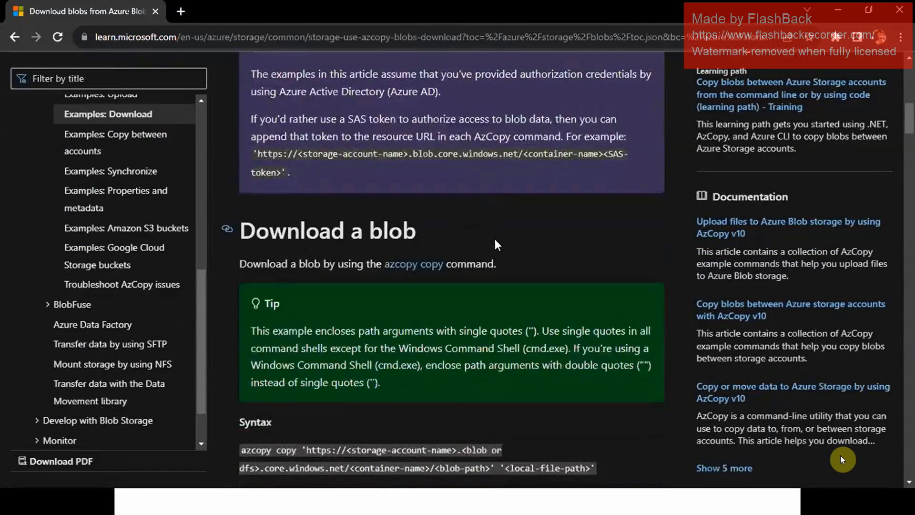
scroll(494, 243, "down", 1)
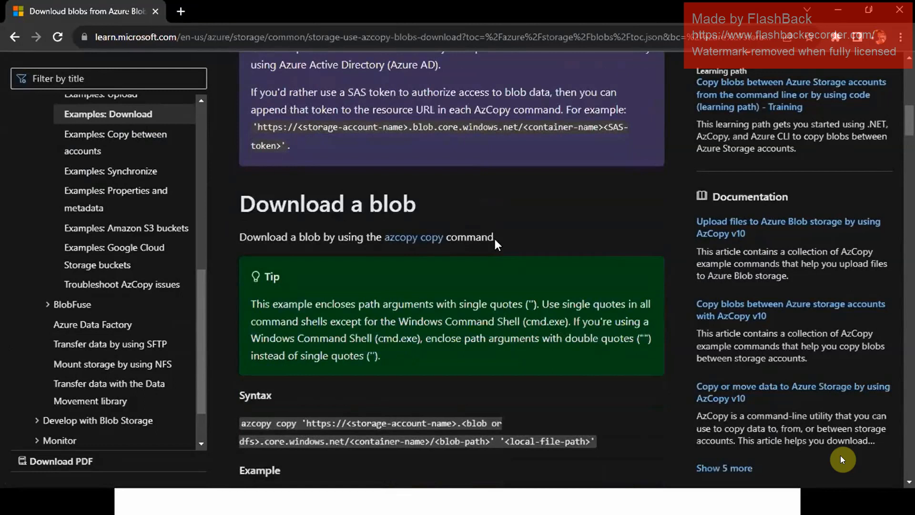
scroll(494, 236, "down", 10)
scroll(494, 236, "up", 1)
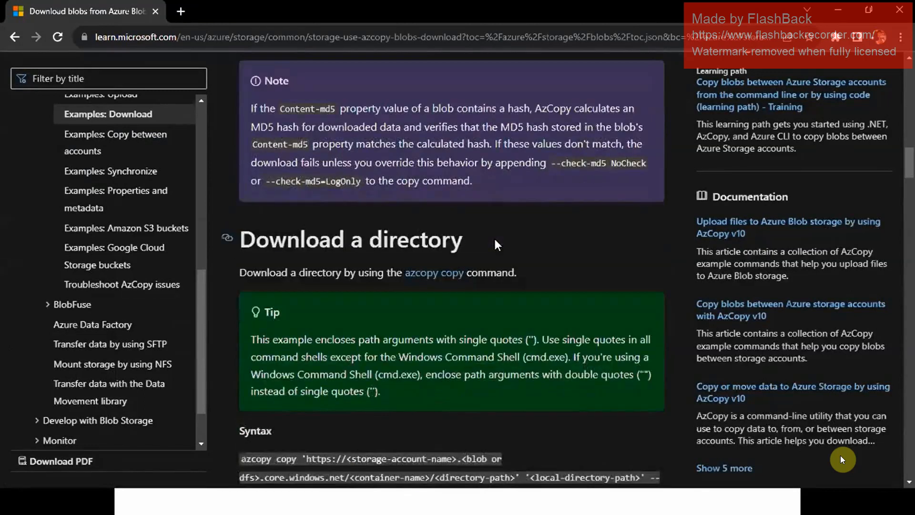
scroll(495, 244, "down", 3)
scroll(496, 245, "down", 10)
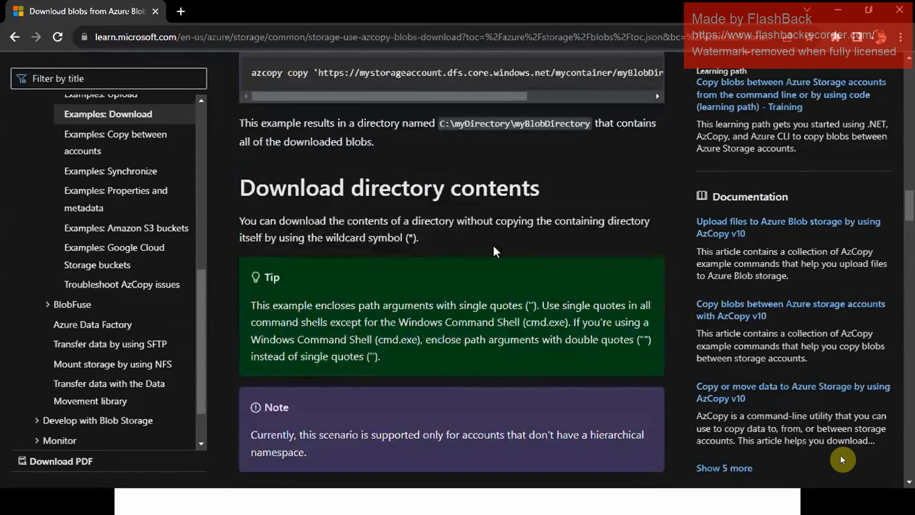
scroll(496, 250, "down", 2)
scroll(496, 250, "down", 3)
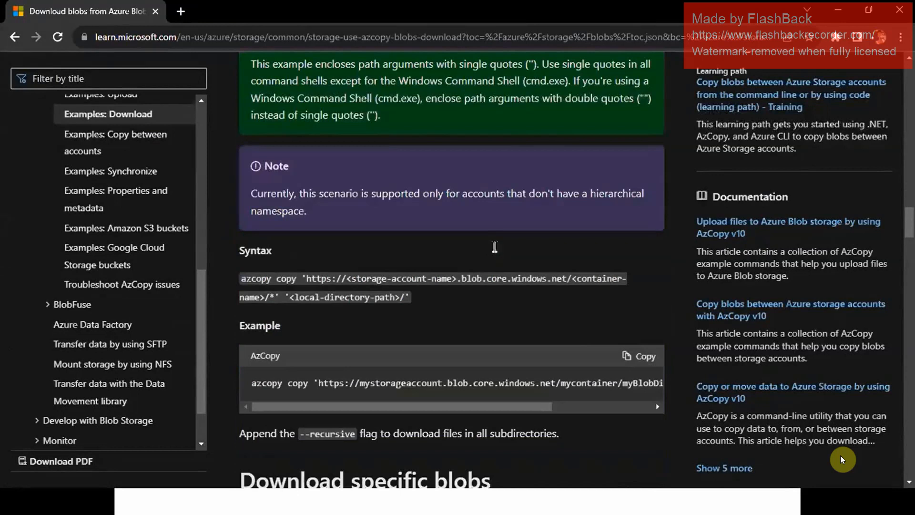
scroll(494, 246, "down", 6)
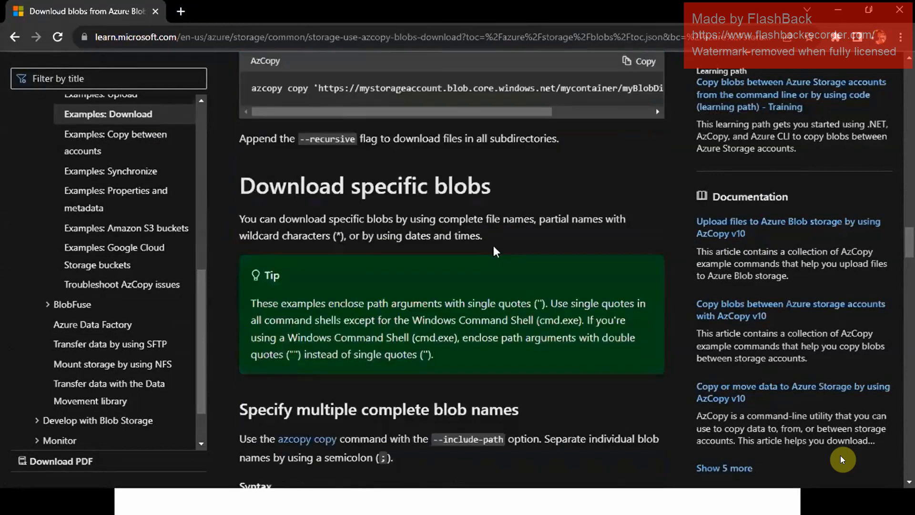
scroll(496, 250, "down", 6)
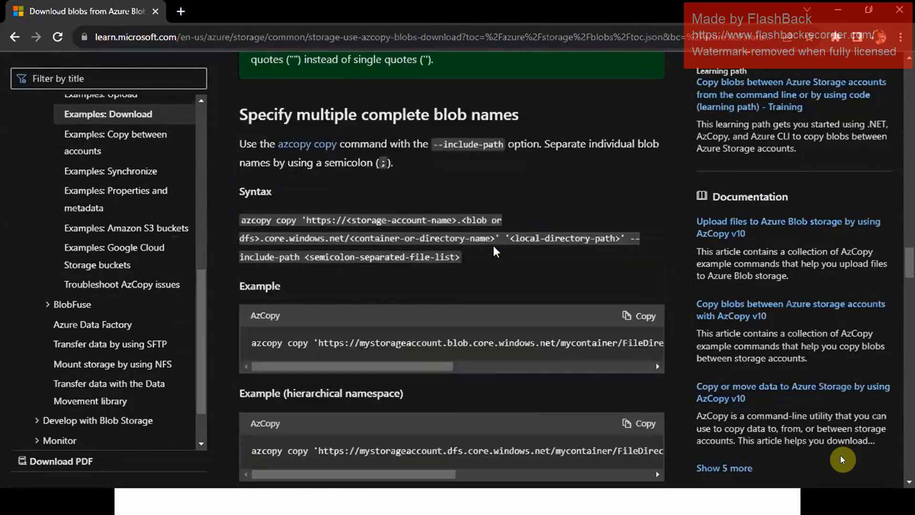
scroll(496, 250, "down", 3)
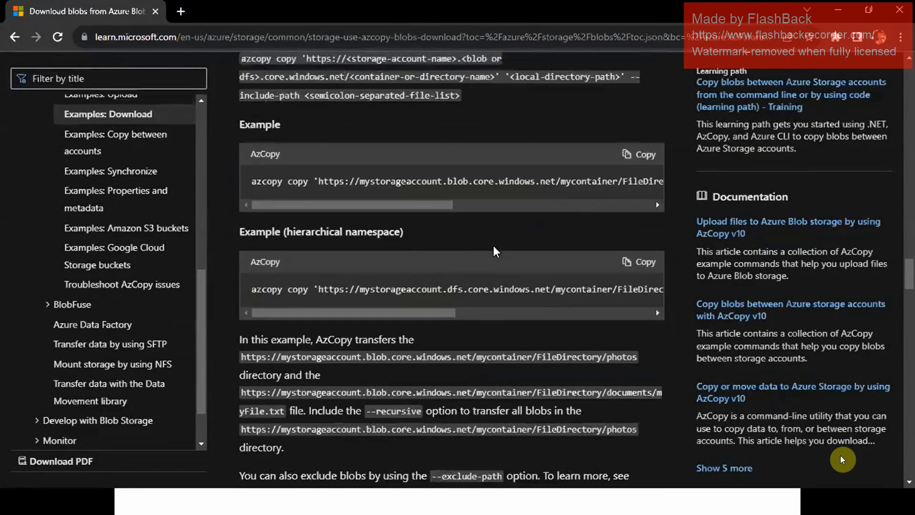
scroll(496, 250, "down", 8)
scroll(493, 245, "down", 8)
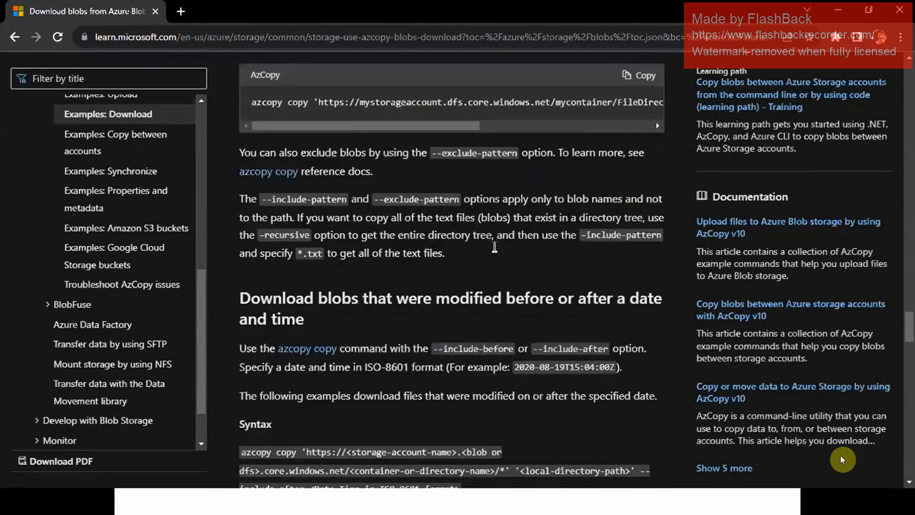
scroll(493, 245, "down", 8)
scroll(494, 247, "down", 8)
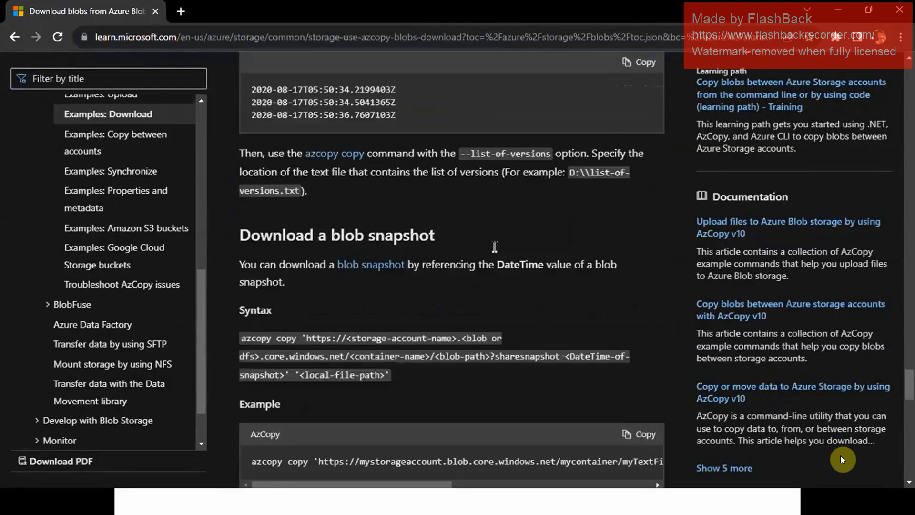
scroll(494, 247, "down", 3)
scroll(493, 245, "down", 5)
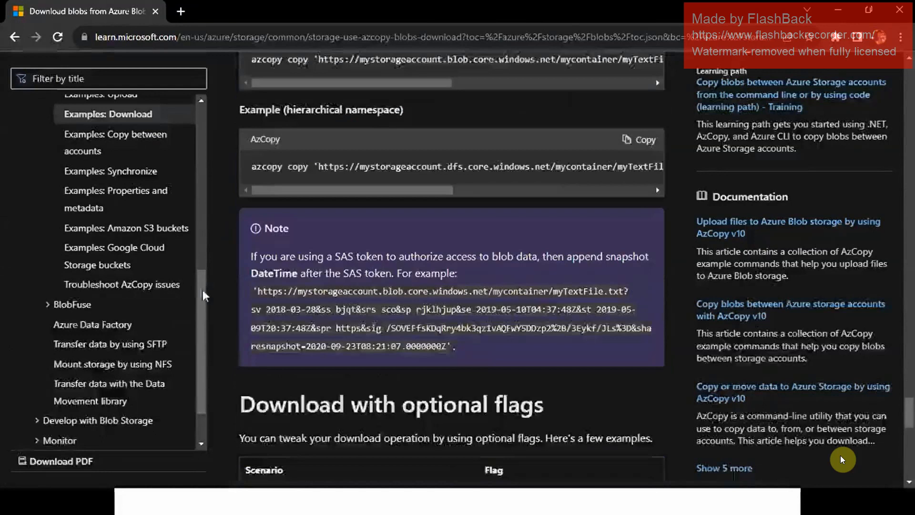
scroll(119, 198, "up", 2)
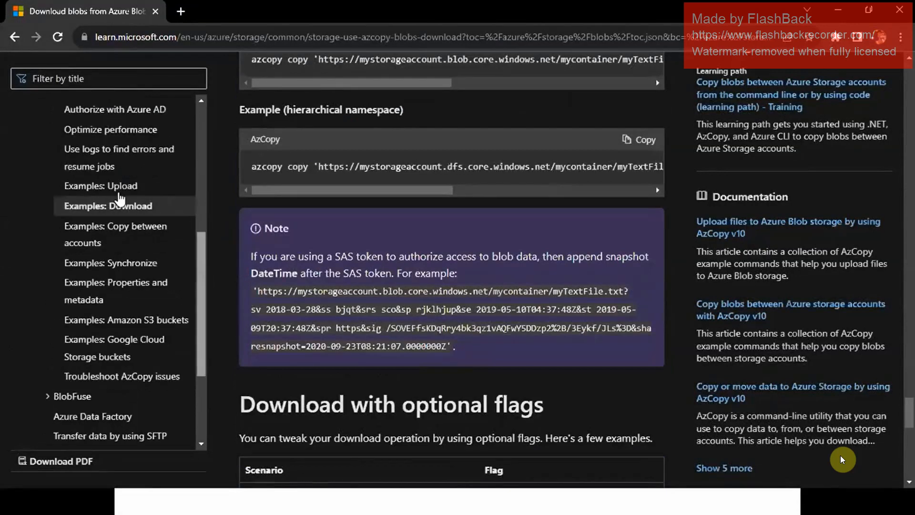
Step: Open the Examples: Upload article and read through its first upload examples
left_click(119, 192)
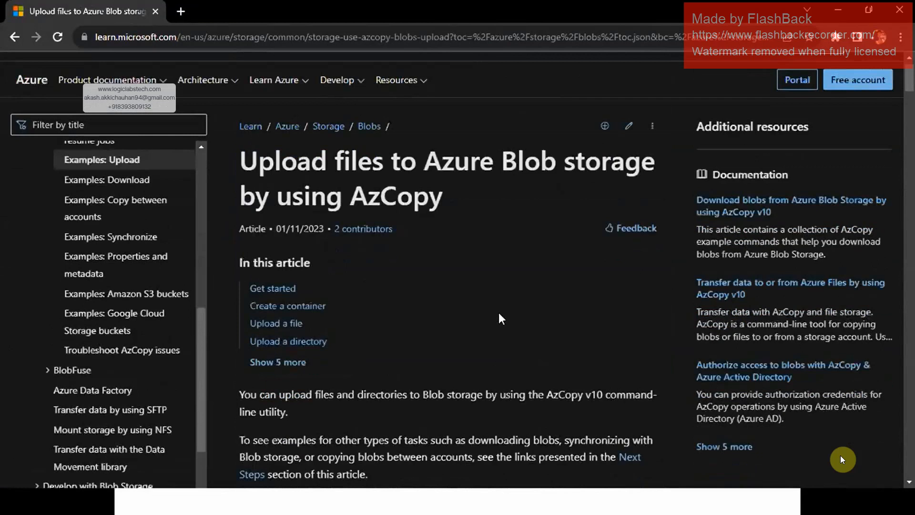
scroll(499, 314, "down", 10)
scroll(499, 315, "down", 7)
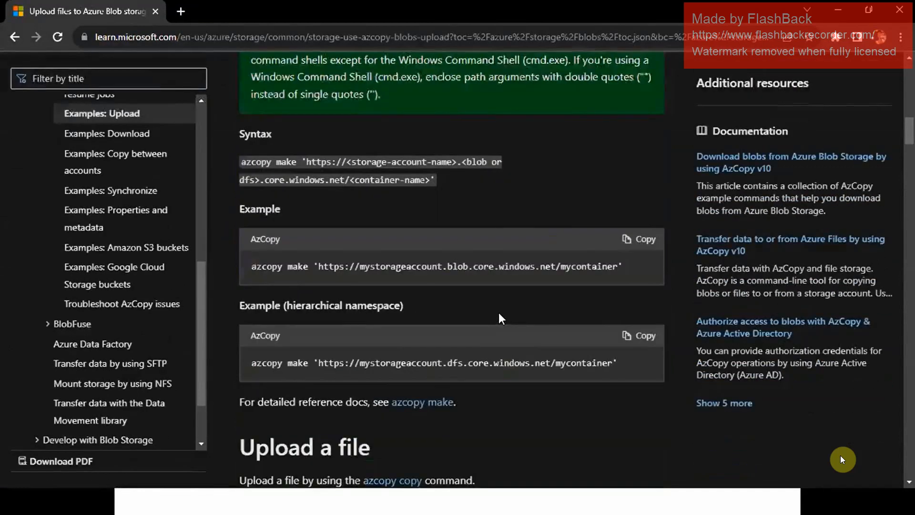
scroll(499, 313, "down", 3)
scroll(499, 313, "down", 7)
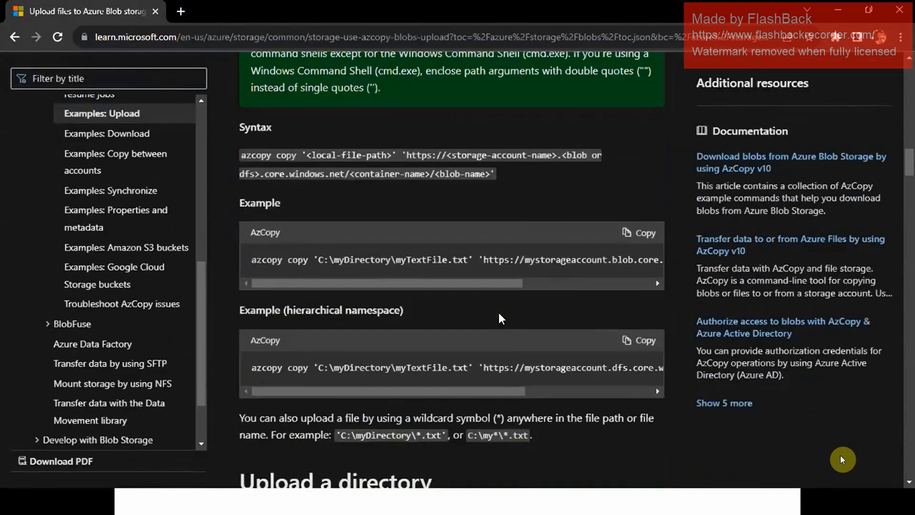
scroll(498, 313, "down", 8)
scroll(498, 312, "down", 8)
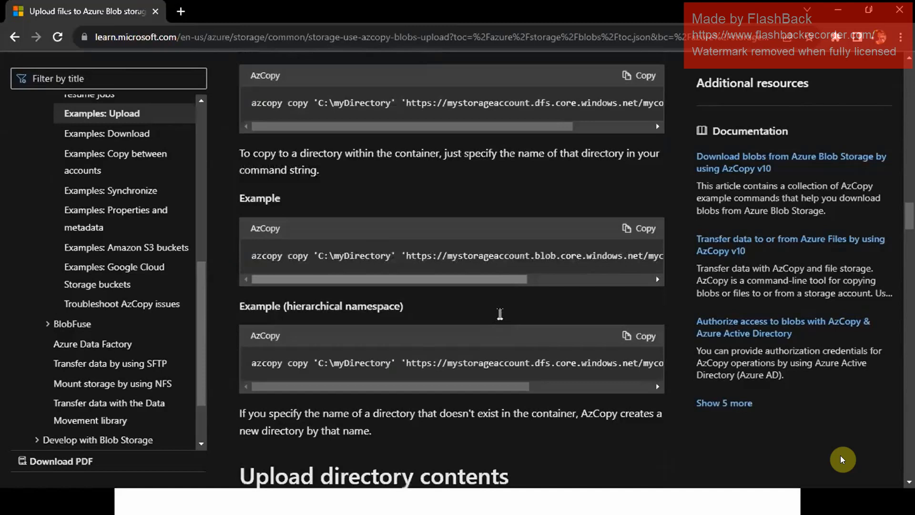
scroll(499, 313, "down", 6)
scroll(498, 313, "down", 6)
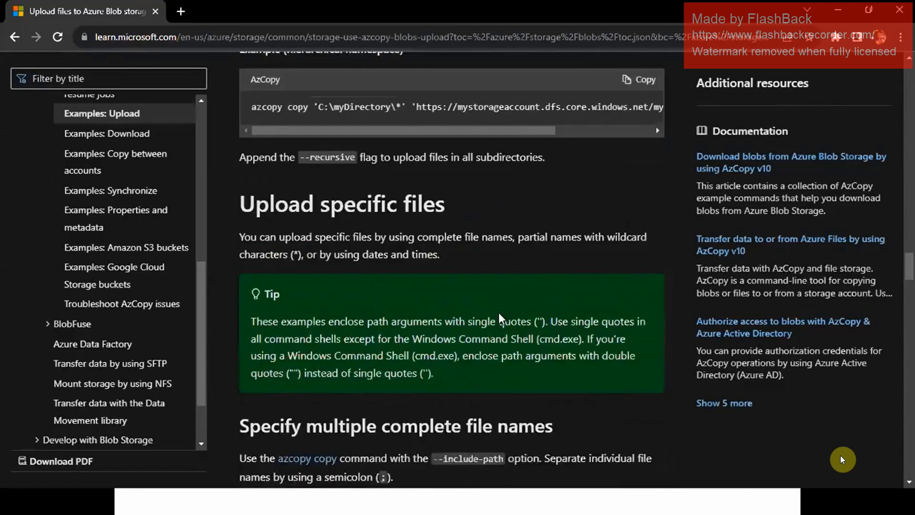
Step: Continue to Upload with optional flags and highlight the Amazon S3 and Google Cloud topics
scroll(498, 313, "down", 8)
scroll(498, 313, "down", 6)
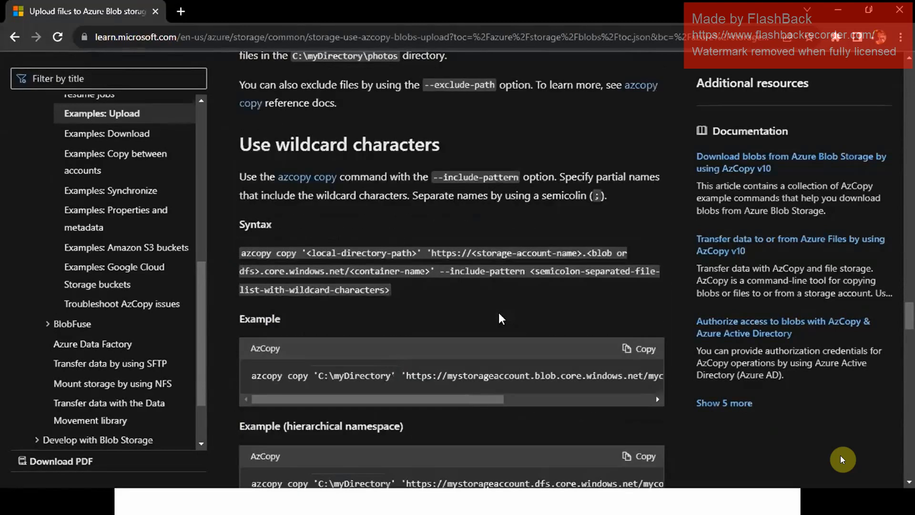
scroll(500, 315, "down", 8)
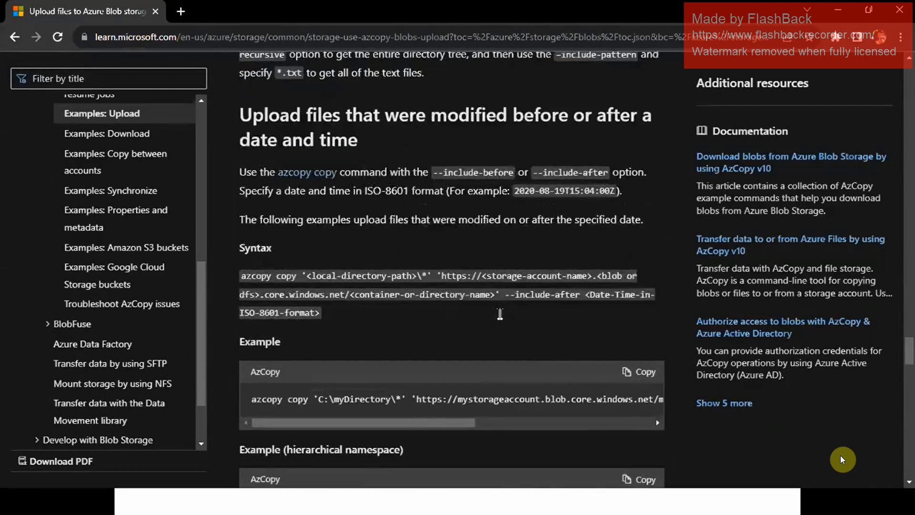
scroll(500, 313, "down", 6)
scroll(500, 314, "down", 8)
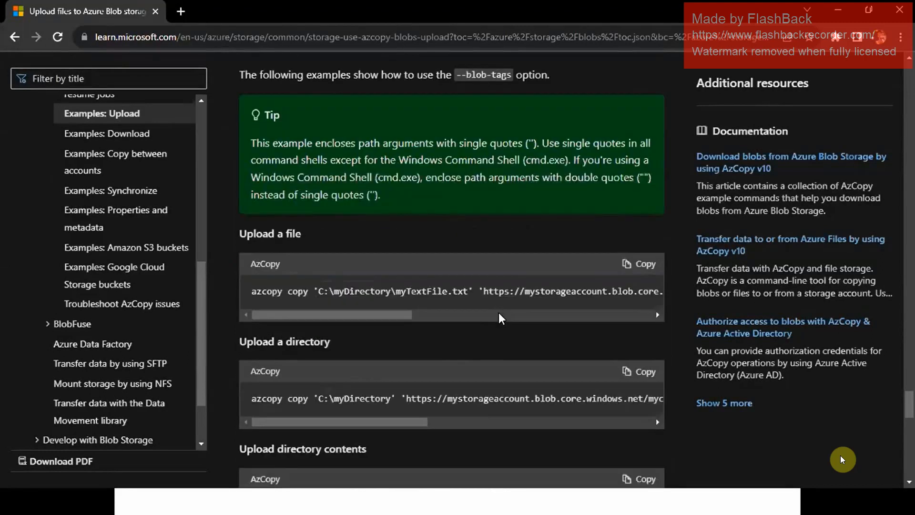
scroll(499, 313, "down", 5)
scroll(500, 313, "down", 1)
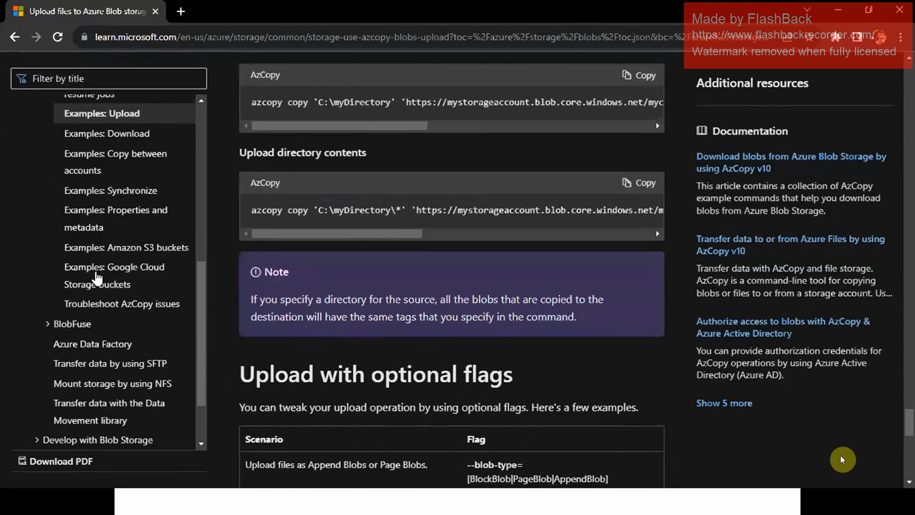
left_click_drag(50, 252, 148, 286)
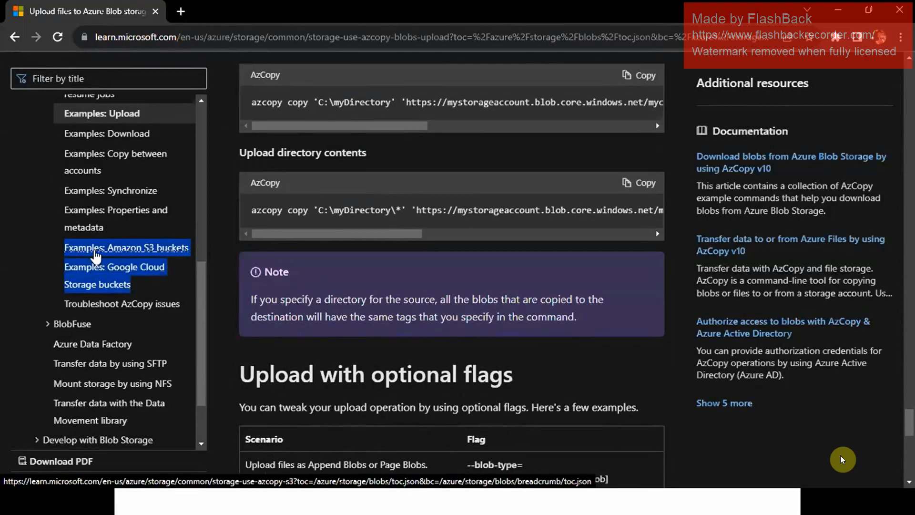
Step: Open Examples: Amazon S3 buckets, highlight 'Amazon S3' in its title, and read down to Copy an object
left_click(96, 255)
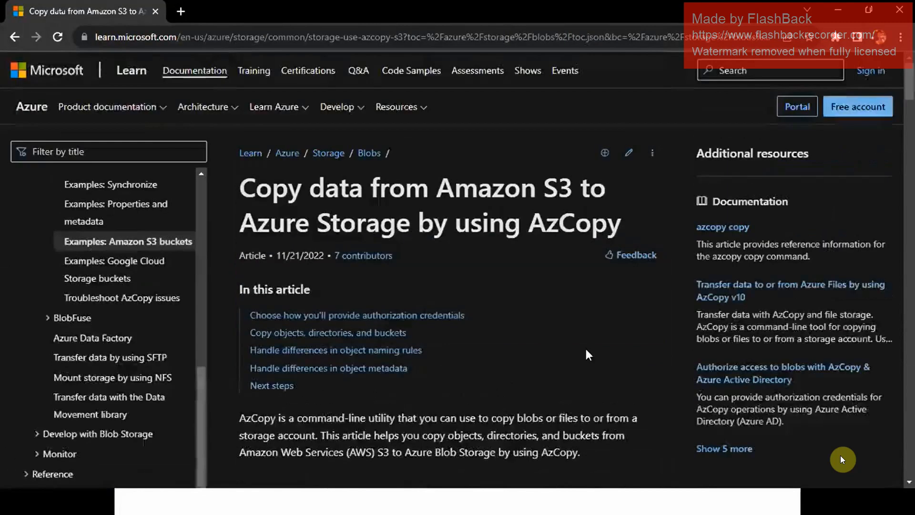
scroll(585, 349, "down", 1)
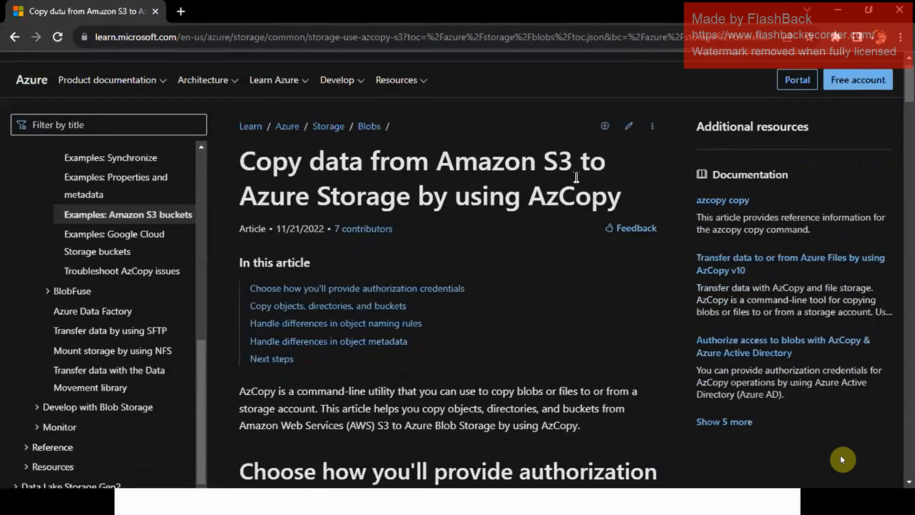
double_click(554, 161)
left_click_drag(487, 156, 448, 160)
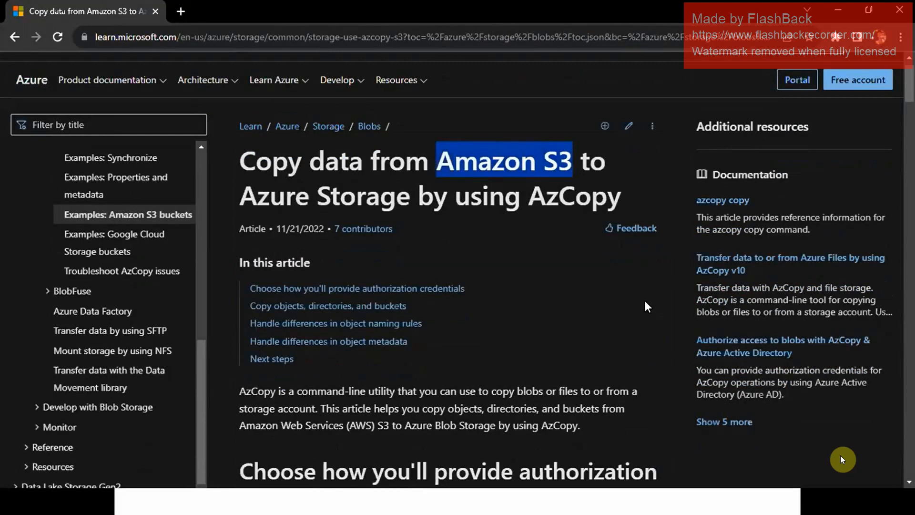
left_click(644, 299)
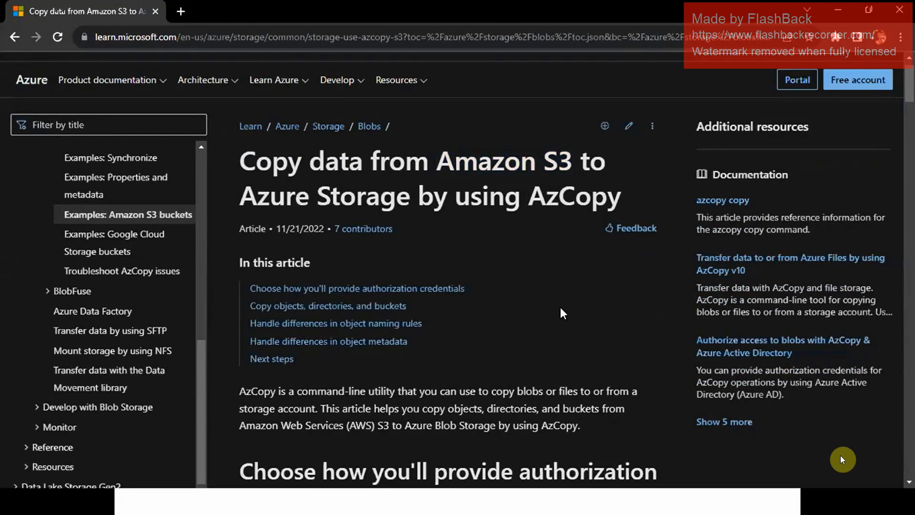
scroll(560, 309, "down", 8)
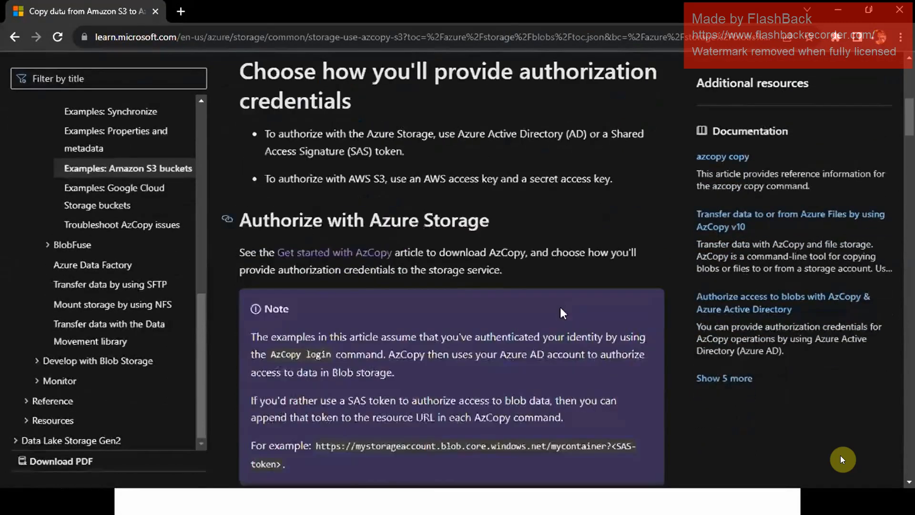
scroll(560, 307, "down", 1)
scroll(560, 307, "down", 5)
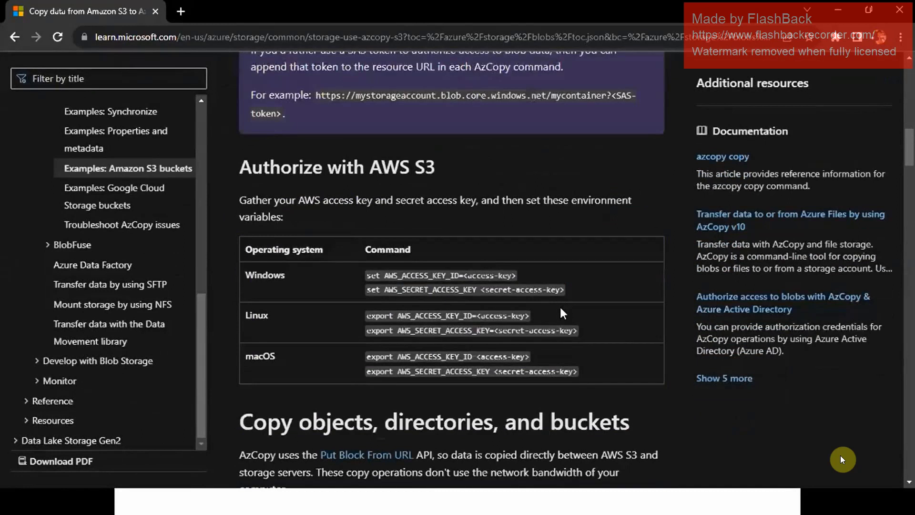
scroll(562, 312, "down", 7)
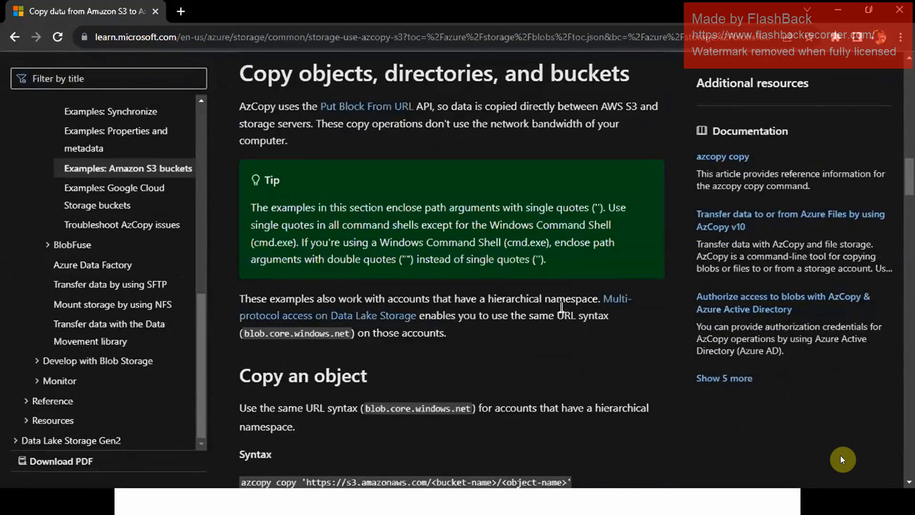
scroll(560, 308, "down", 1)
scroll(410, 307, "down", 3)
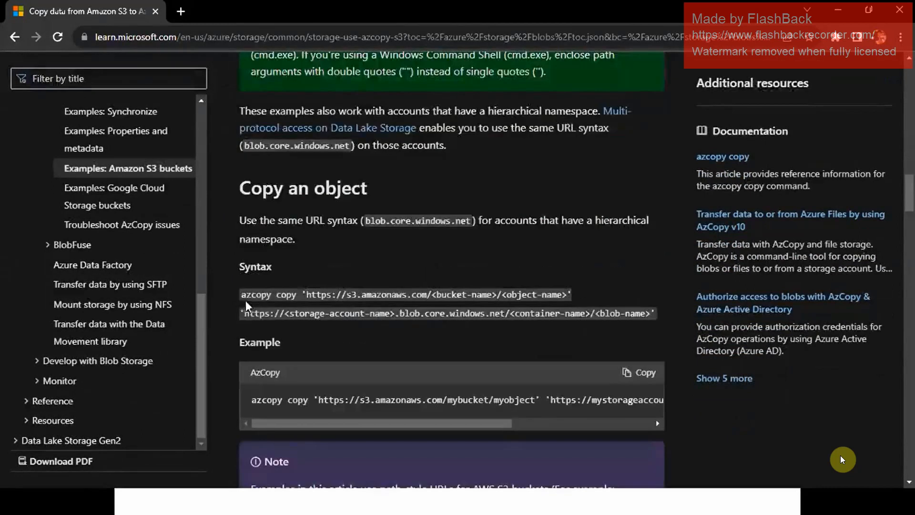
left_click_drag(241, 294, 588, 325)
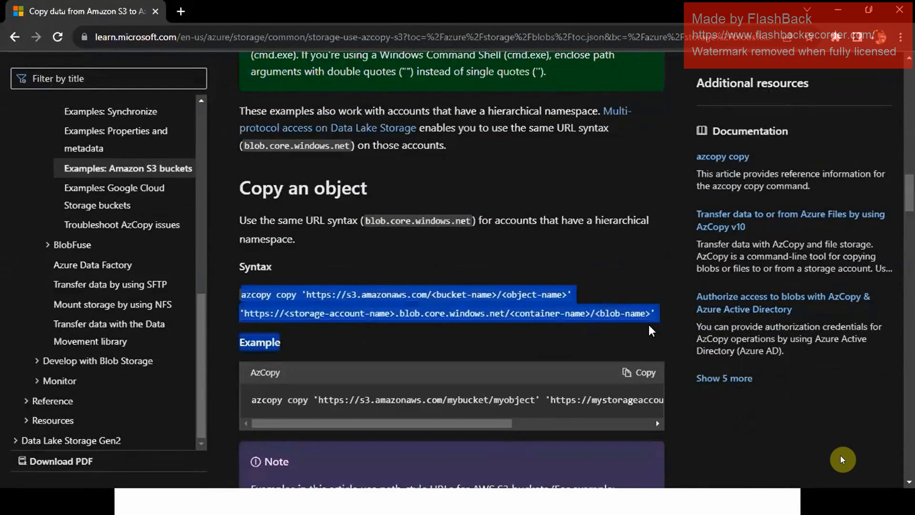
mouse_move(649, 325)
left_mouse_down()
mouse_move(685, 313)
mouse_move(656, 313)
left_mouse_up()
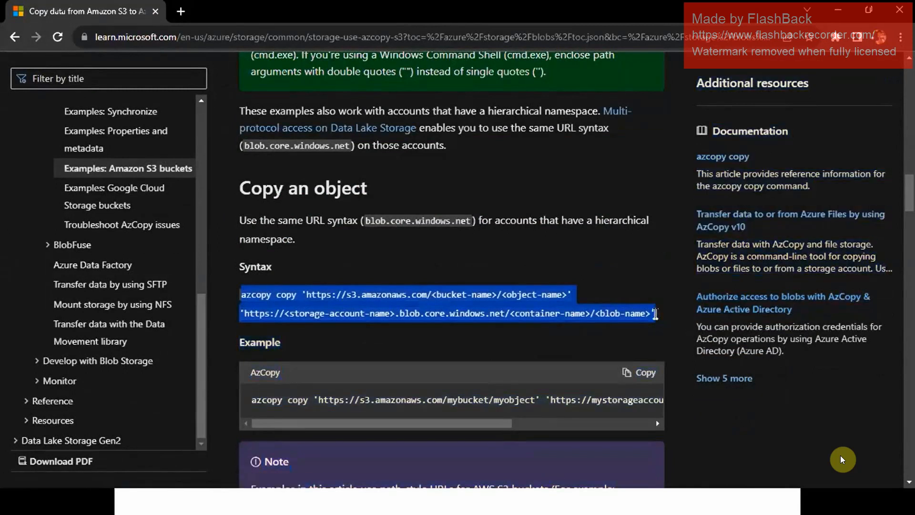
left_click(535, 310)
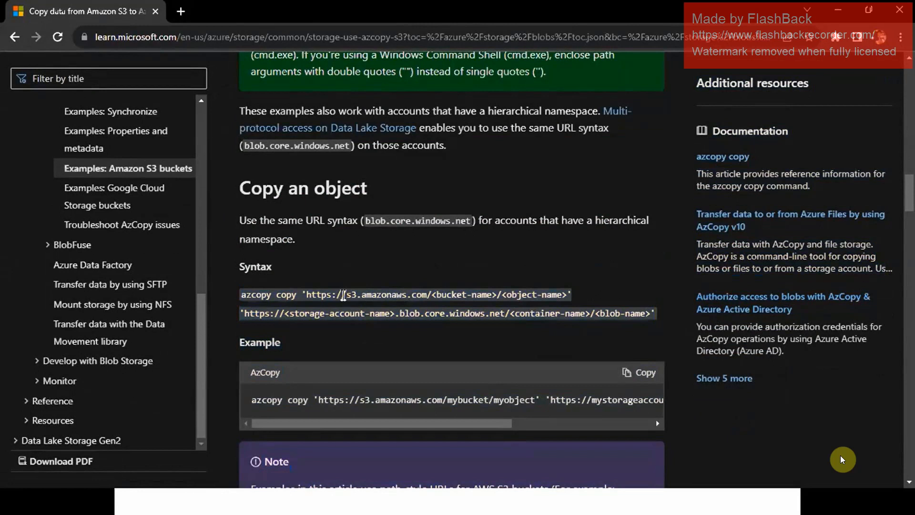
left_click_drag(306, 295, 511, 316)
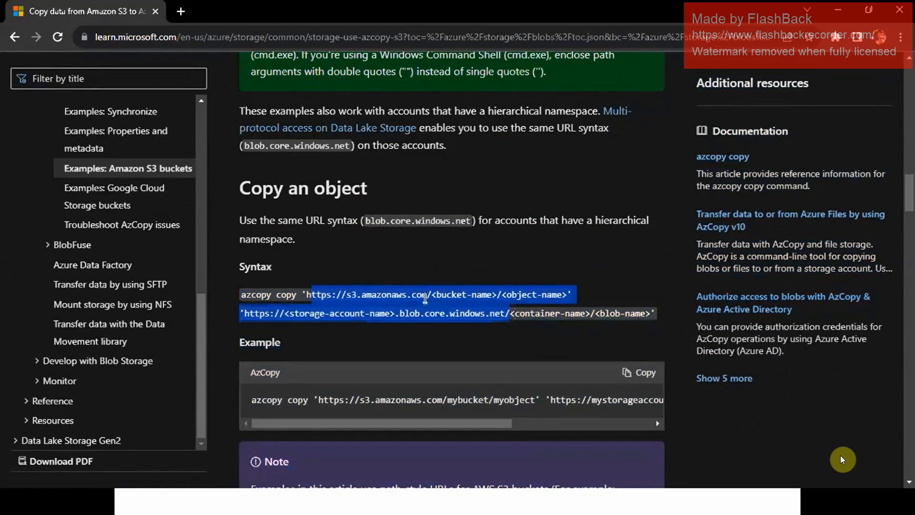
left_click(425, 300)
left_click_drag(307, 294, 560, 293)
left_click_drag(309, 314, 490, 314)
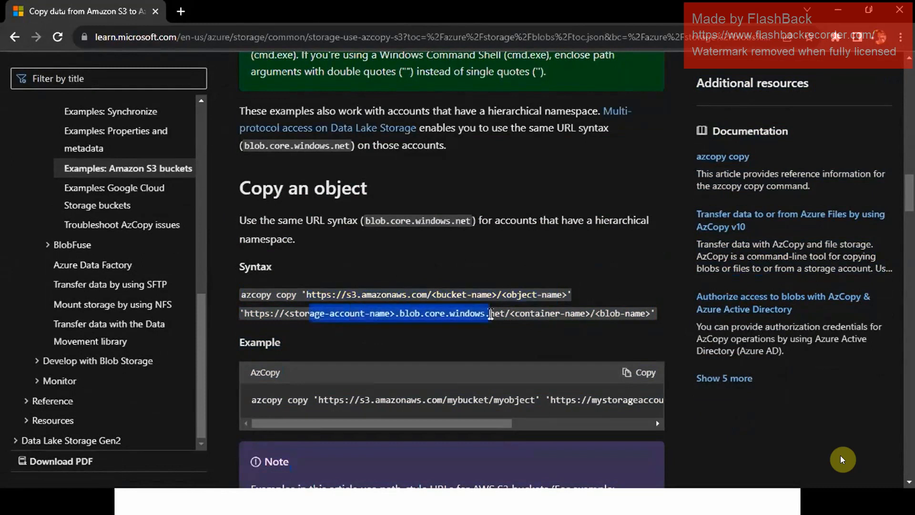
left_click(566, 274)
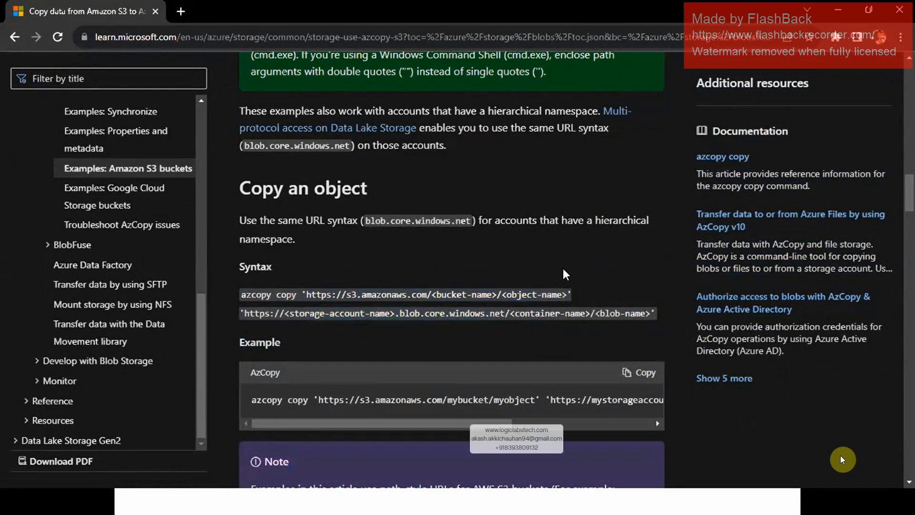
scroll(565, 274, "down", 2)
scroll(565, 274, "down", 8)
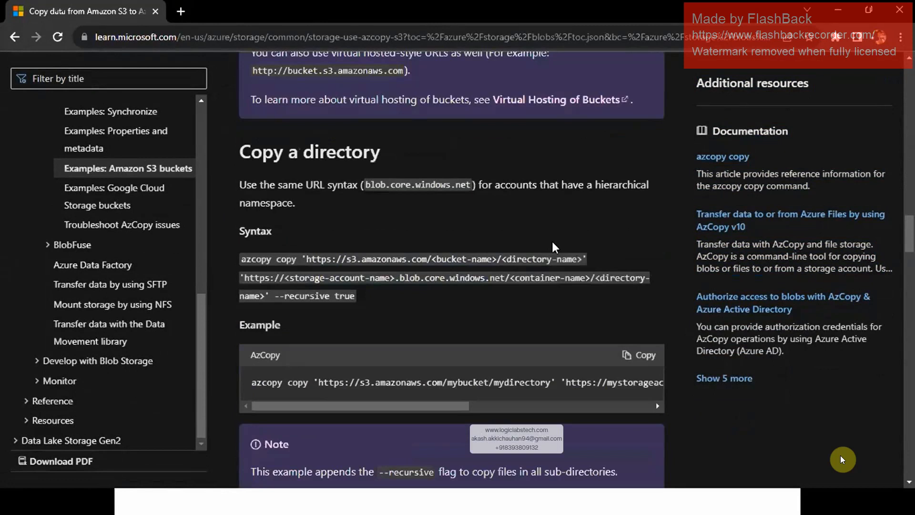
scroll(554, 247, "down", 7)
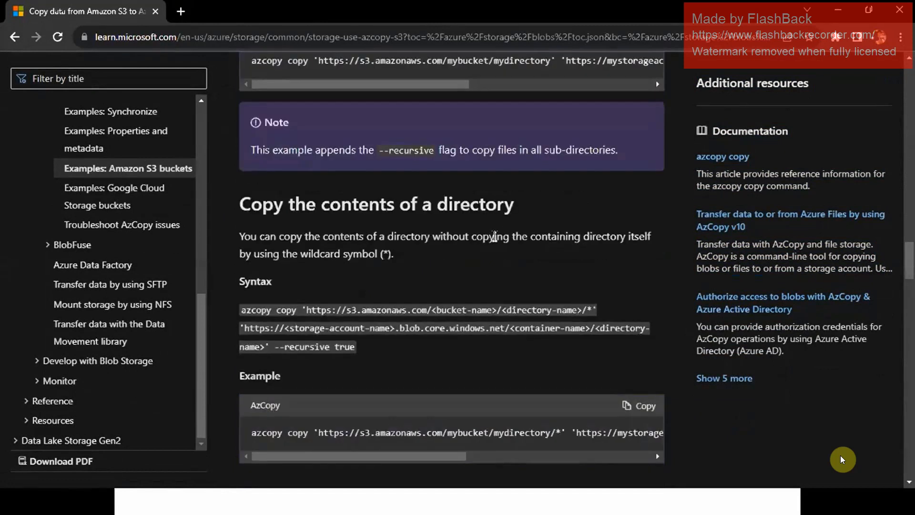
scroll(494, 239, "down", 3)
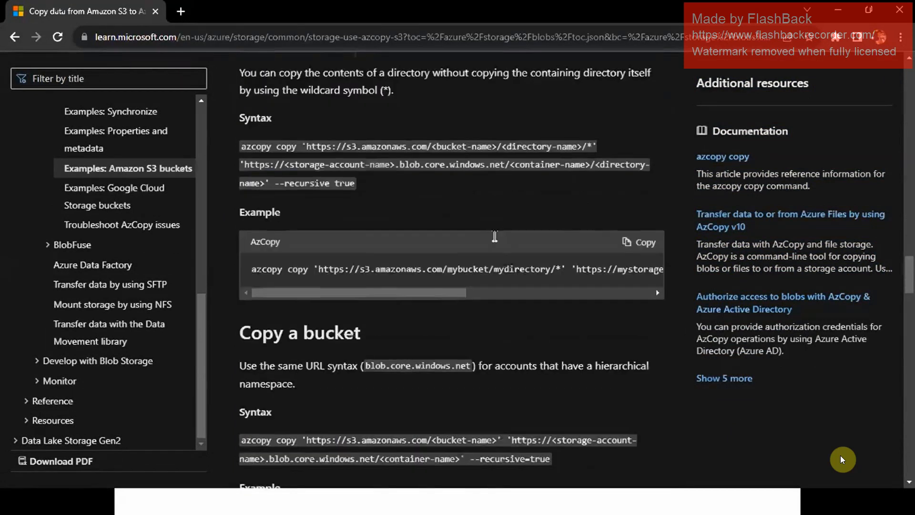
scroll(495, 238, "down", 3)
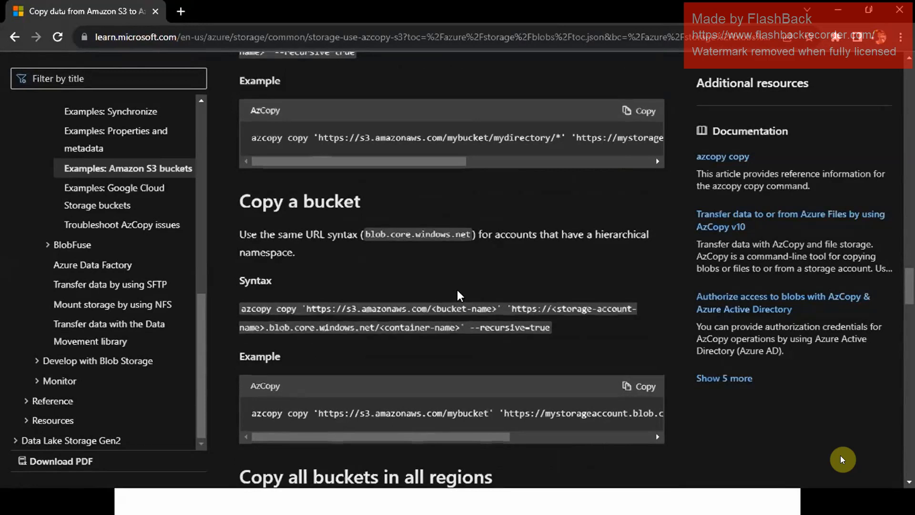
scroll(459, 295, "up", 10)
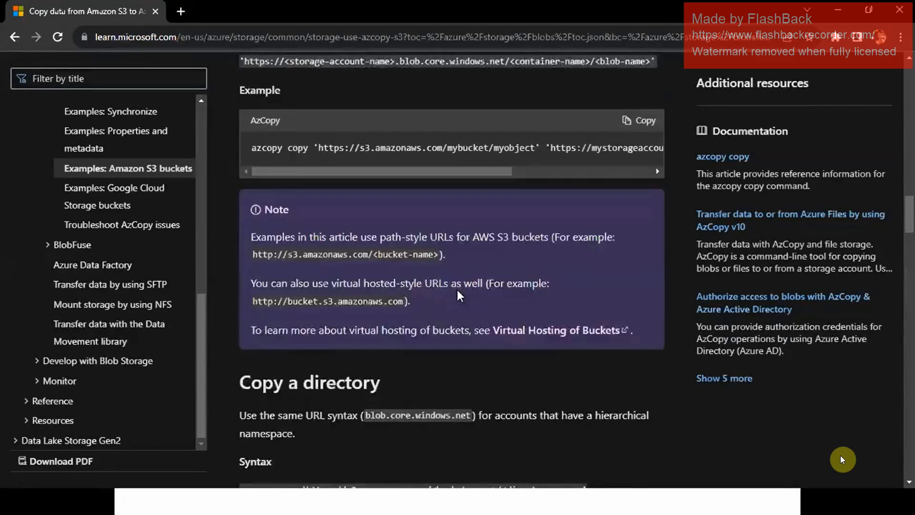
scroll(457, 291, "up", 8)
scroll(458, 289, "up", 5)
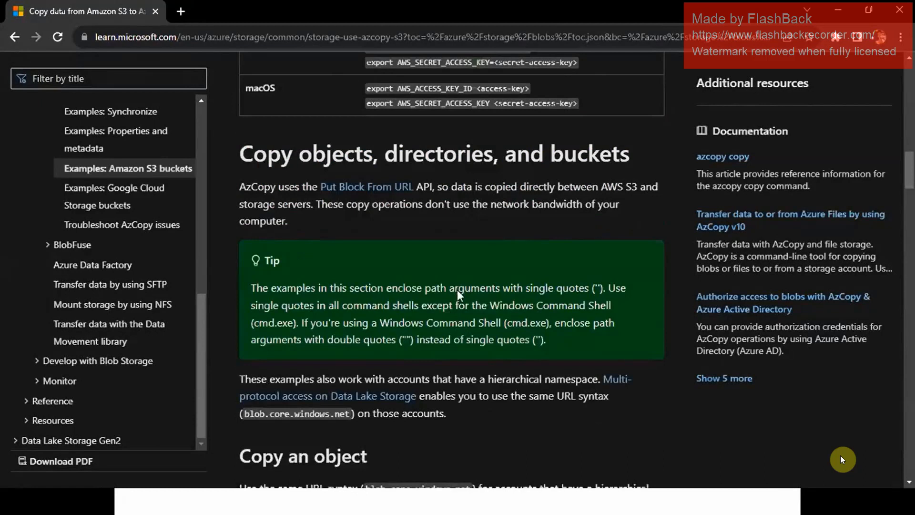
scroll(458, 295, "up", 1)
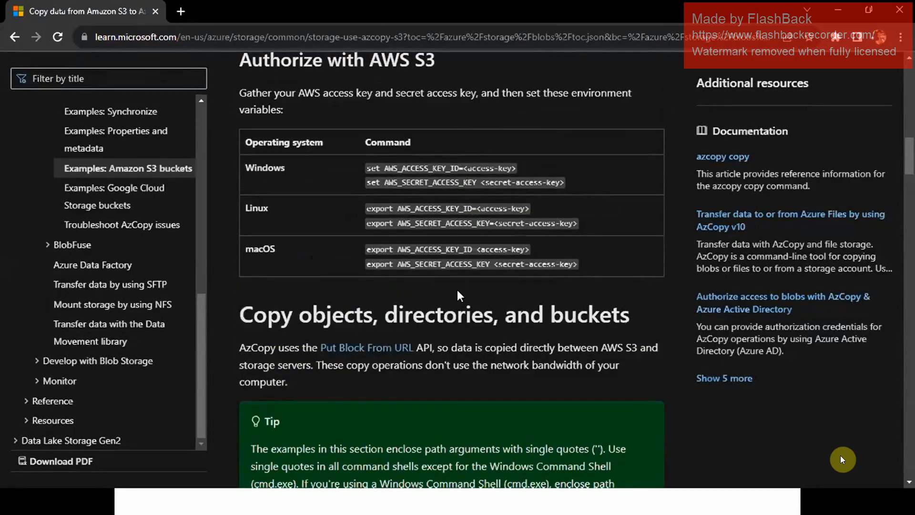
scroll(458, 295, "up", 5)
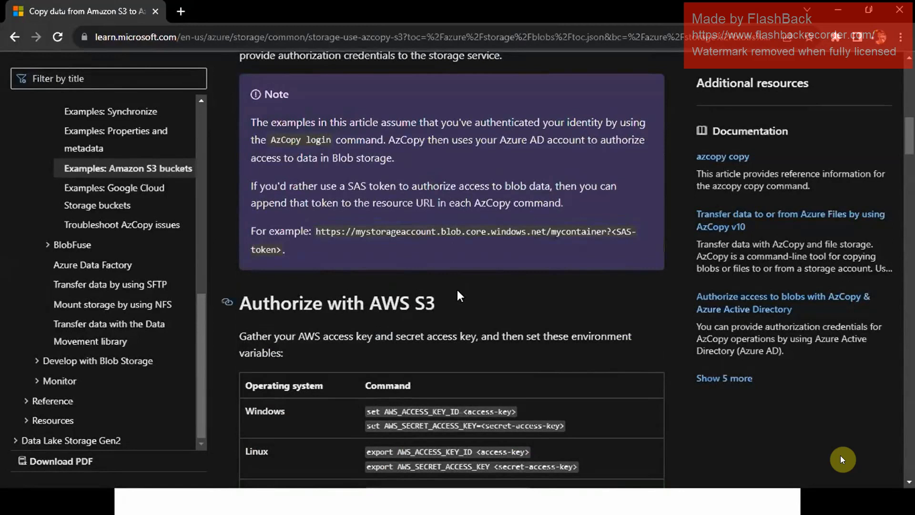
scroll(458, 296, "up", 4)
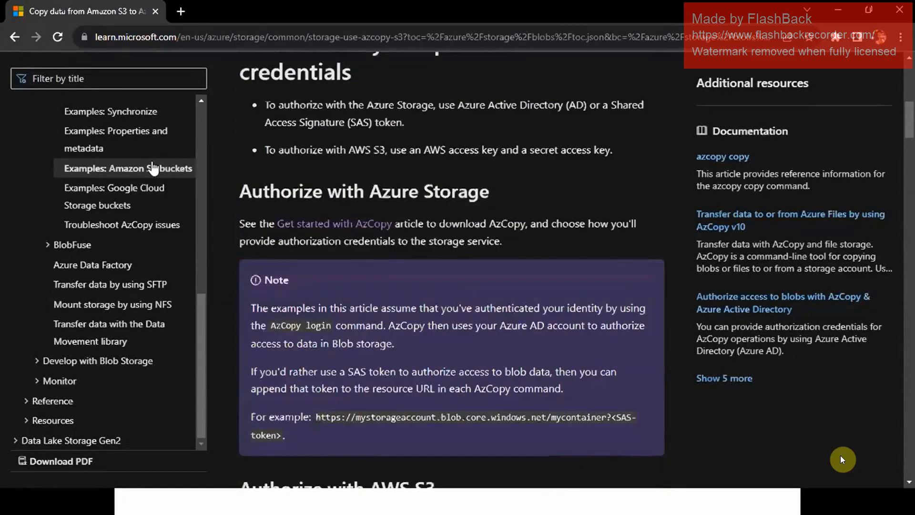
scroll(153, 168, "up", 1)
Step: Open Examples: Google Cloud Storage buckets and read down through the article
left_click(99, 192)
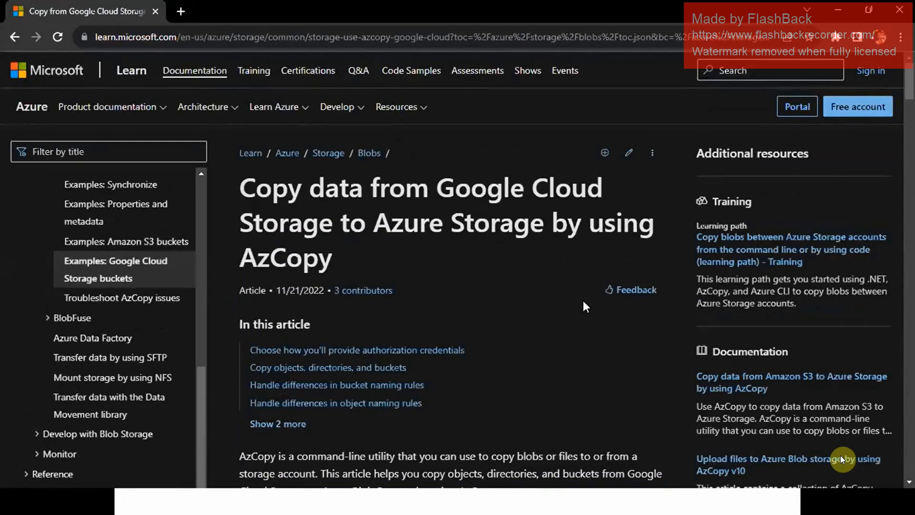
scroll(585, 306, "down", 1)
scroll(586, 307, "down", 6)
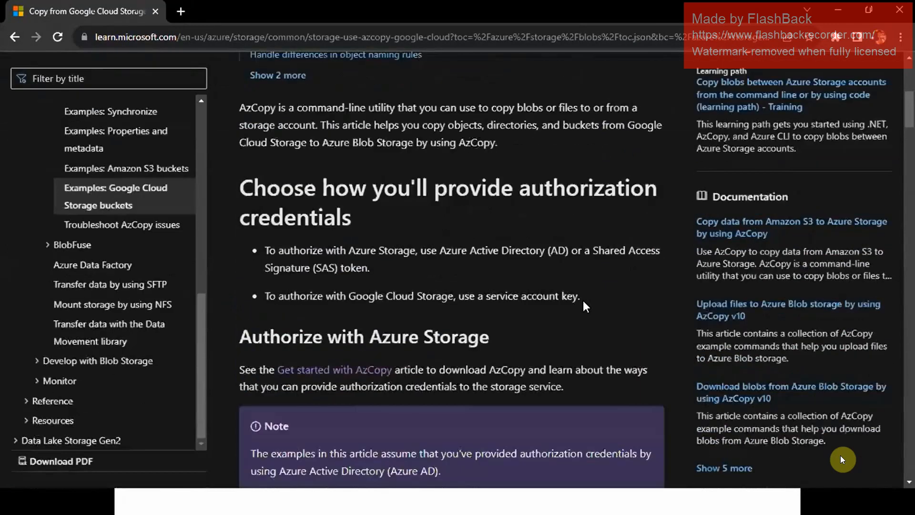
scroll(585, 306, "down", 6)
scroll(583, 301, "down", 5)
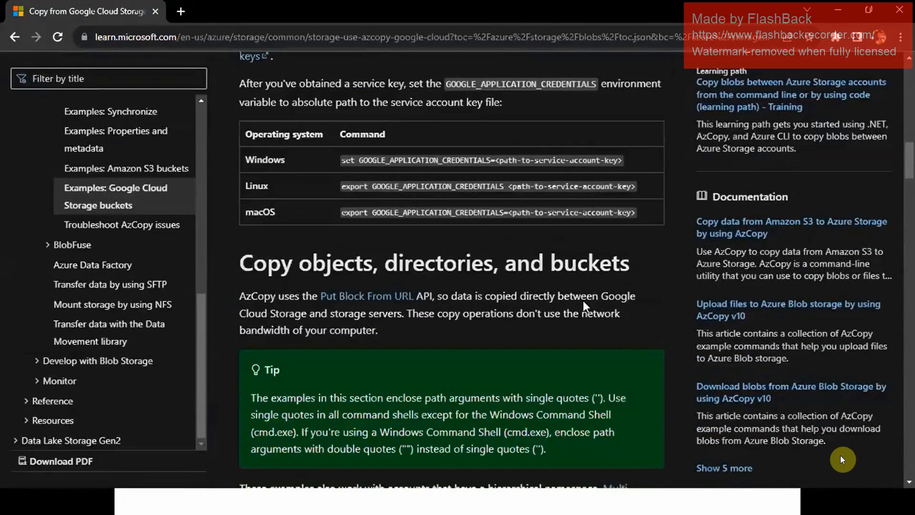
scroll(583, 301, "down", 5)
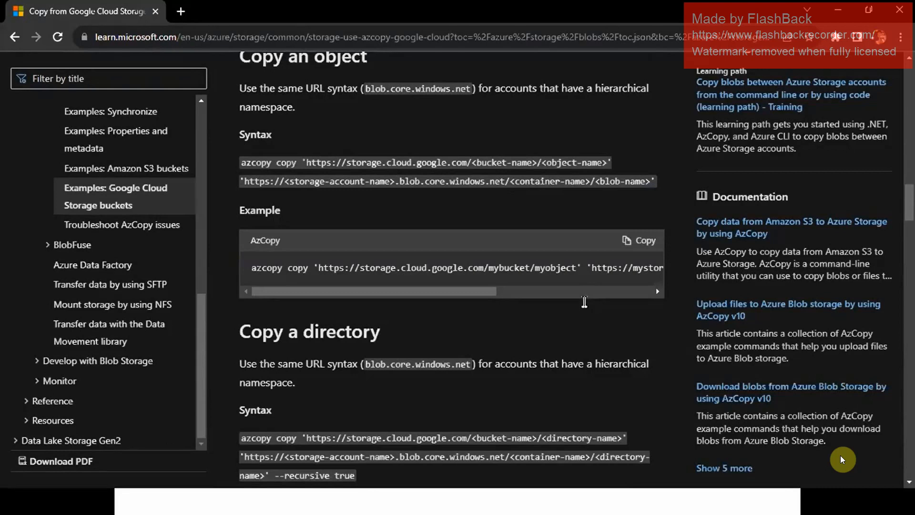
scroll(585, 306, "down", 1)
scroll(585, 307, "down", 5)
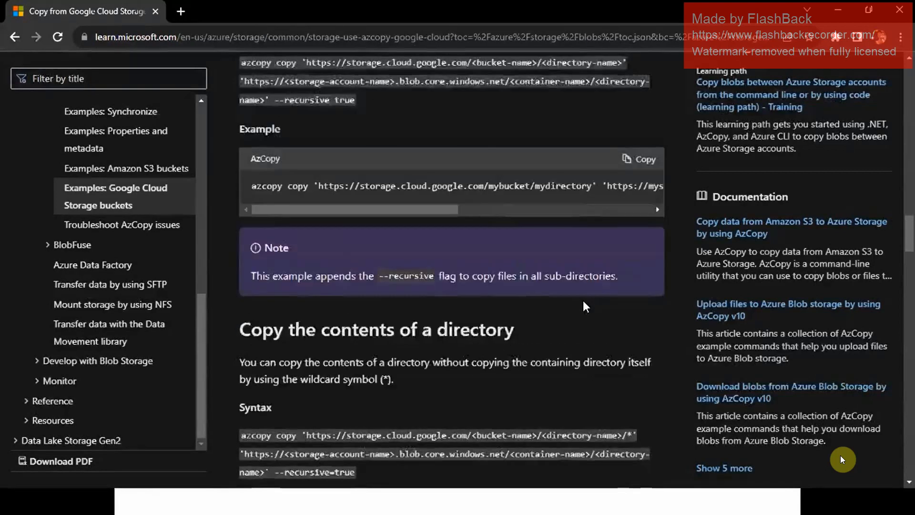
scroll(586, 306, "down", 5)
scroll(586, 306, "down", 4)
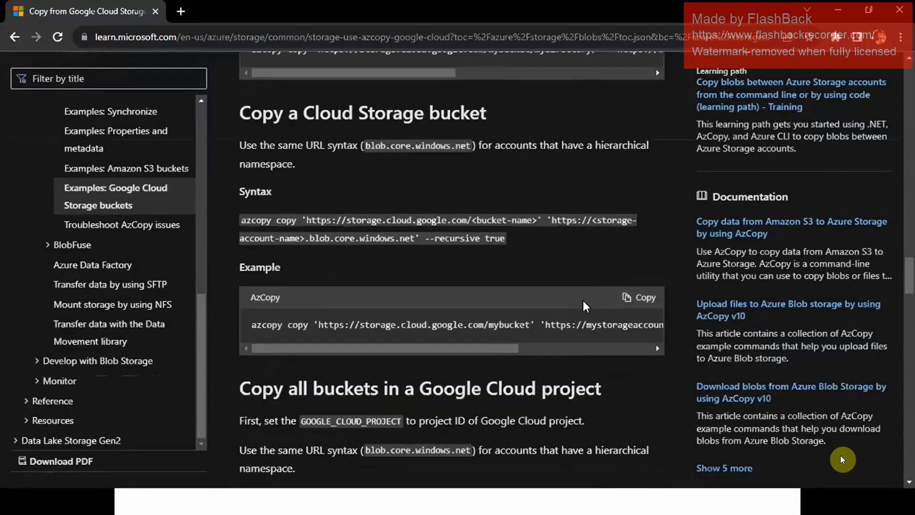
Step: Finish reading the Google Cloud Storage article, then return to its top
scroll(586, 306, "down", 6)
scroll(583, 301, "down", 6)
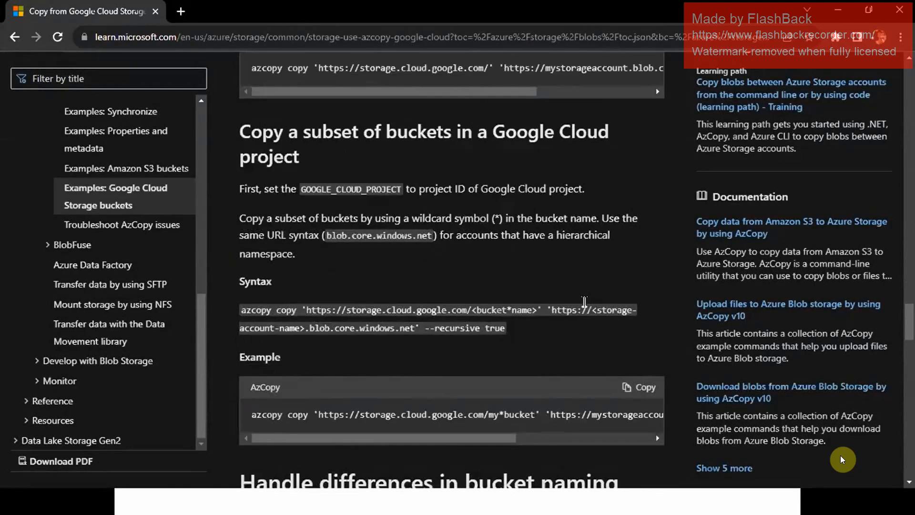
scroll(583, 301, "down", 6)
scroll(584, 303, "down", 6)
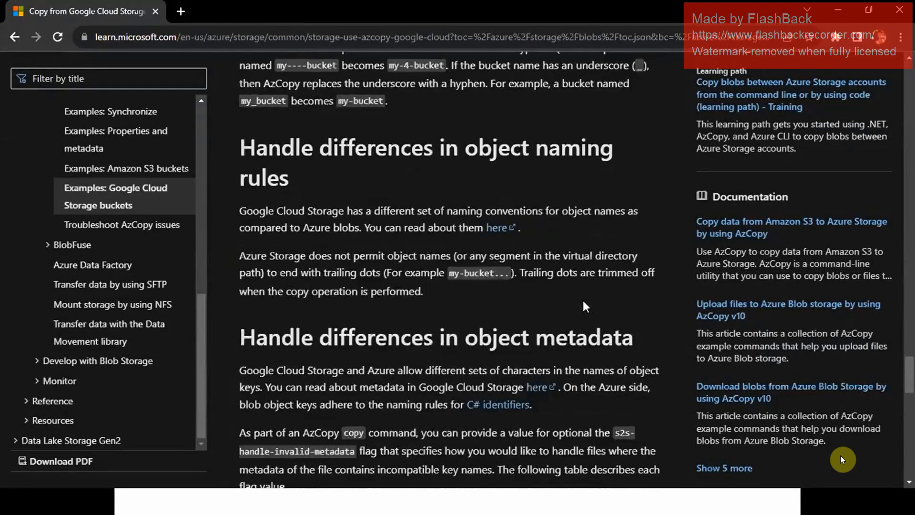
scroll(586, 307, "down", 12)
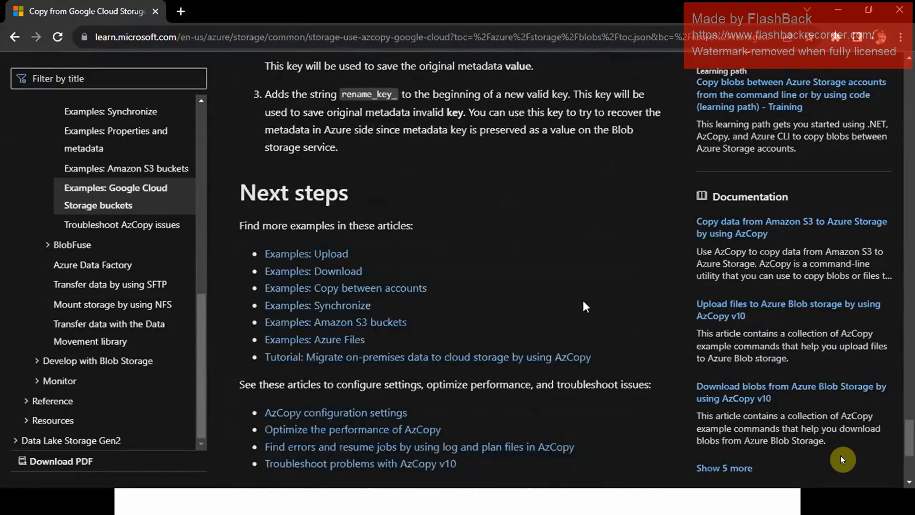
scroll(585, 306, "up", 6)
scroll(548, 292, "down", 6)
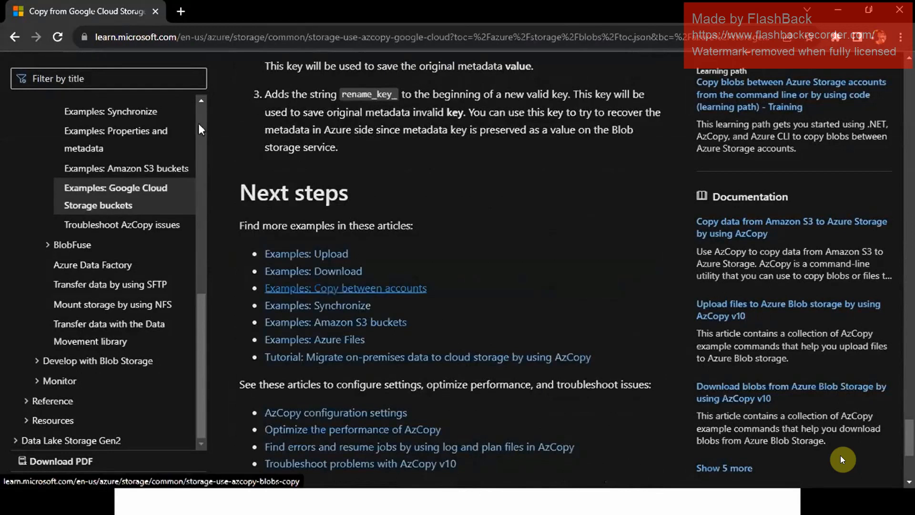
scroll(199, 101, "up", 1)
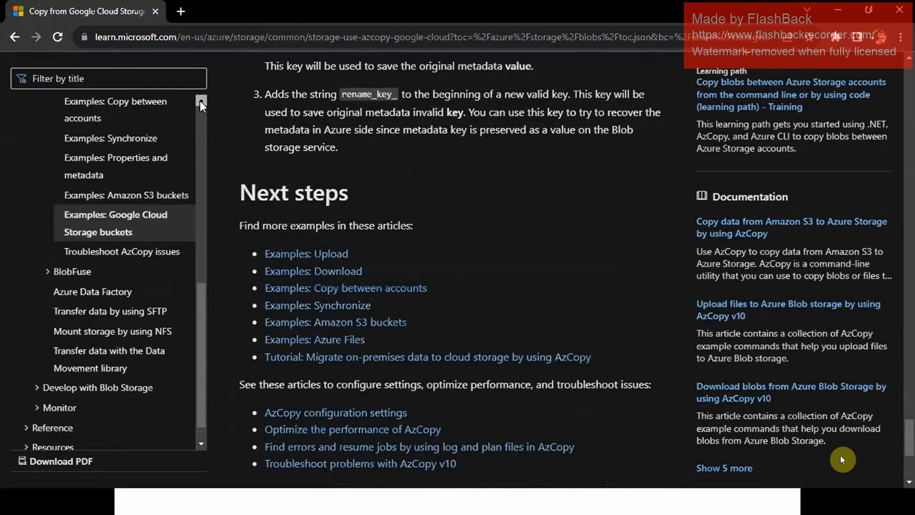
scroll(199, 101, "up", 3)
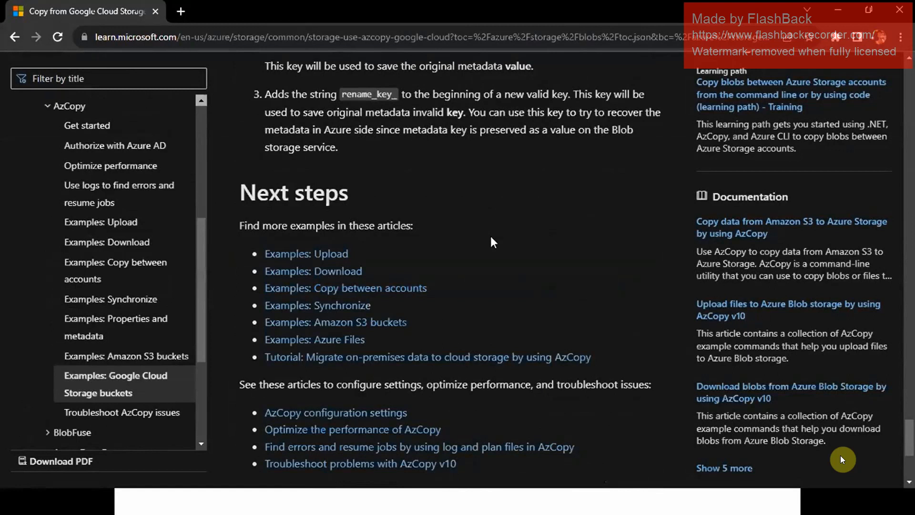
scroll(490, 237, "up", 10)
scroll(491, 237, "up", 15)
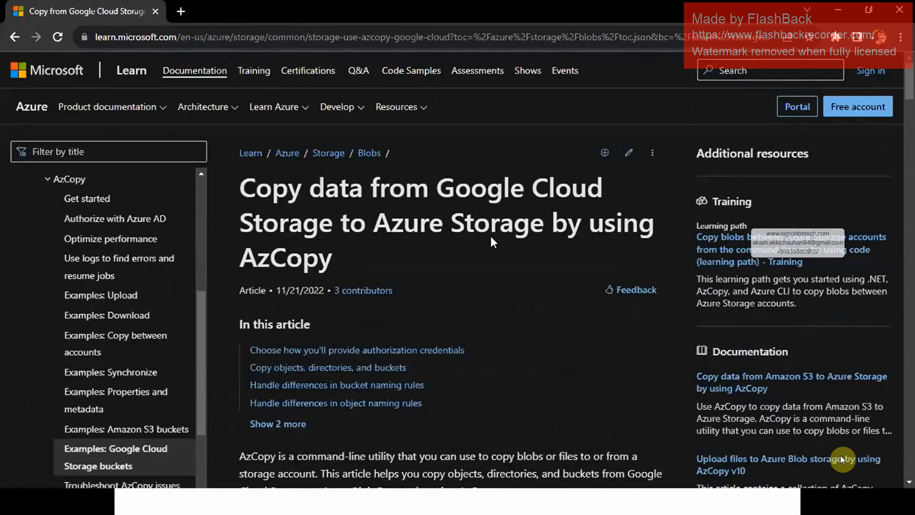
Step: Open '40 Storage Account Lock' from the Azure - Administrator Associate - PPT folder and close Explorer
key("alt+Tab")
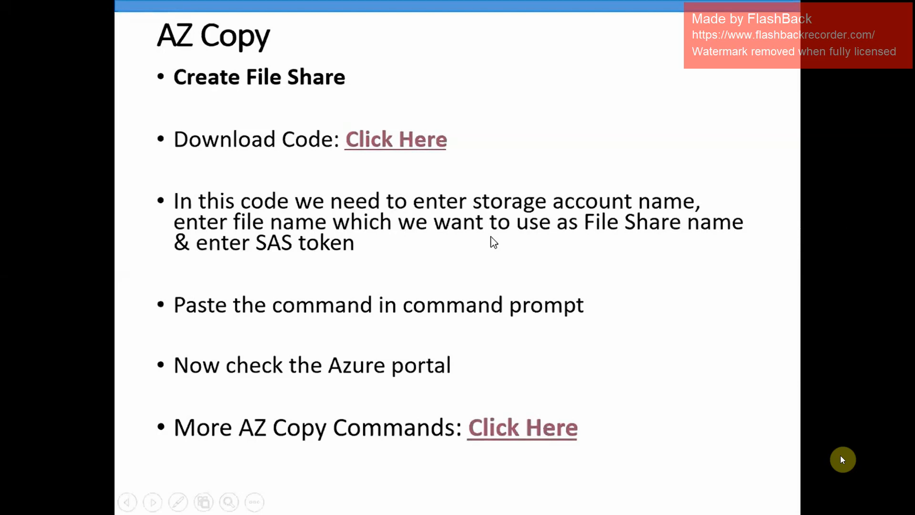
key("alt+Tab")
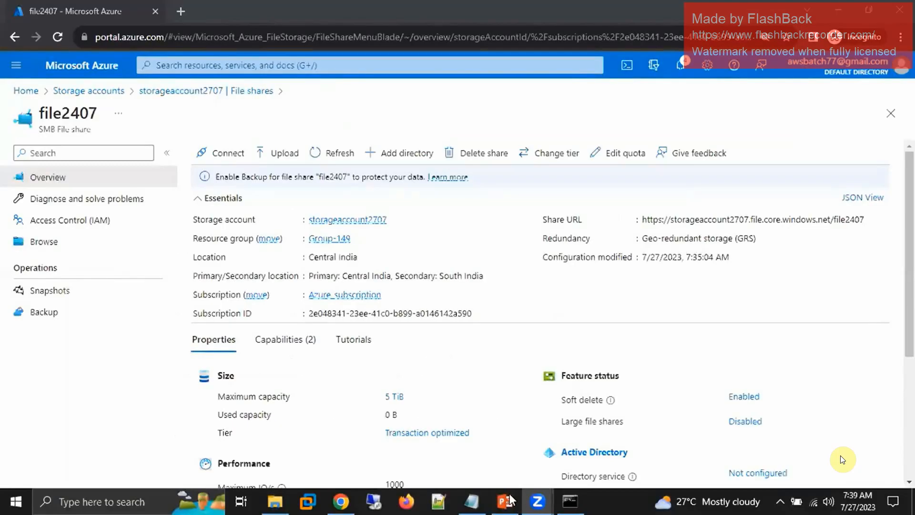
key("alt+Tab")
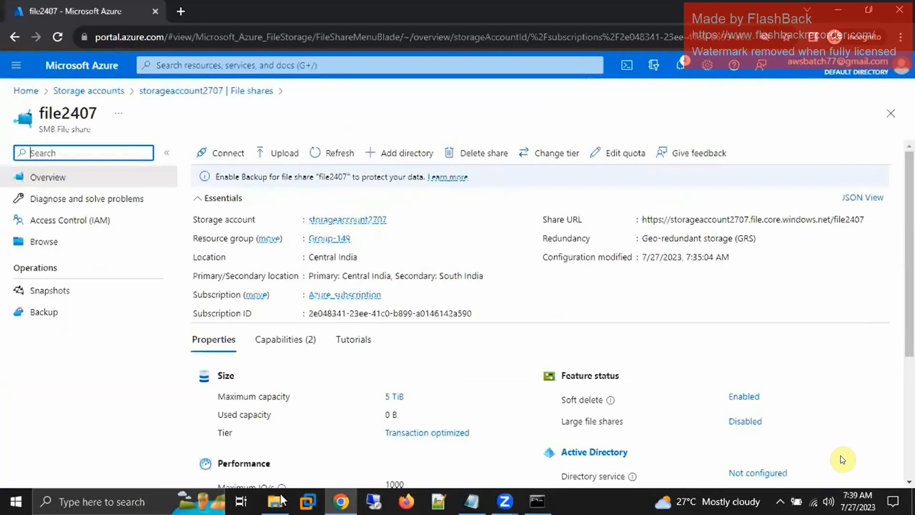
key("alt+Tab")
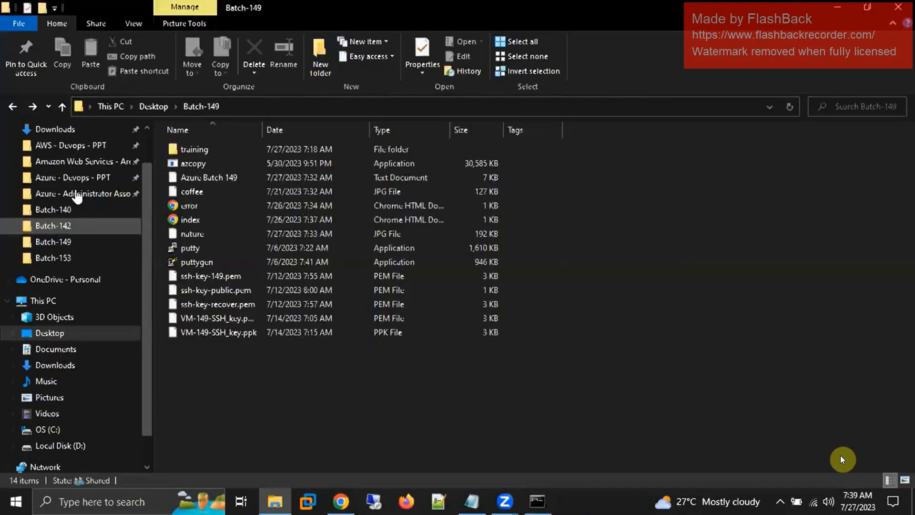
left_click(75, 193)
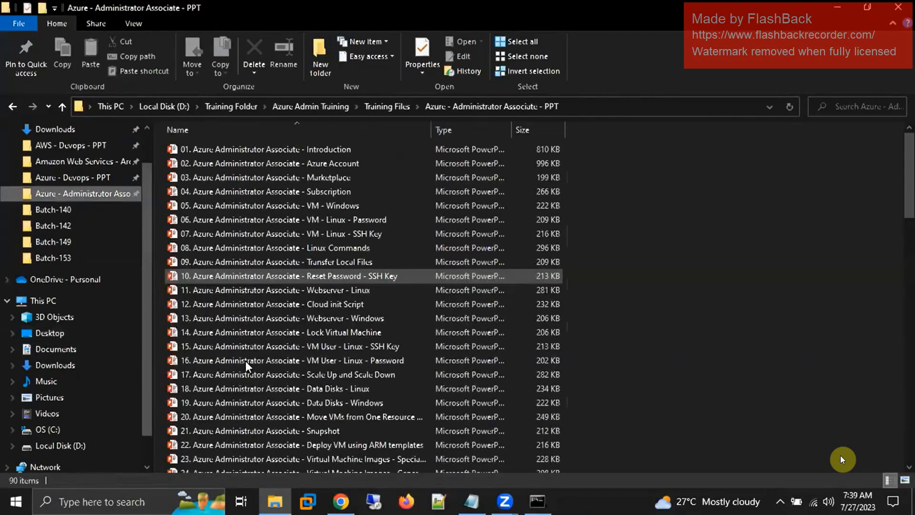
scroll(245, 361, "down", 4)
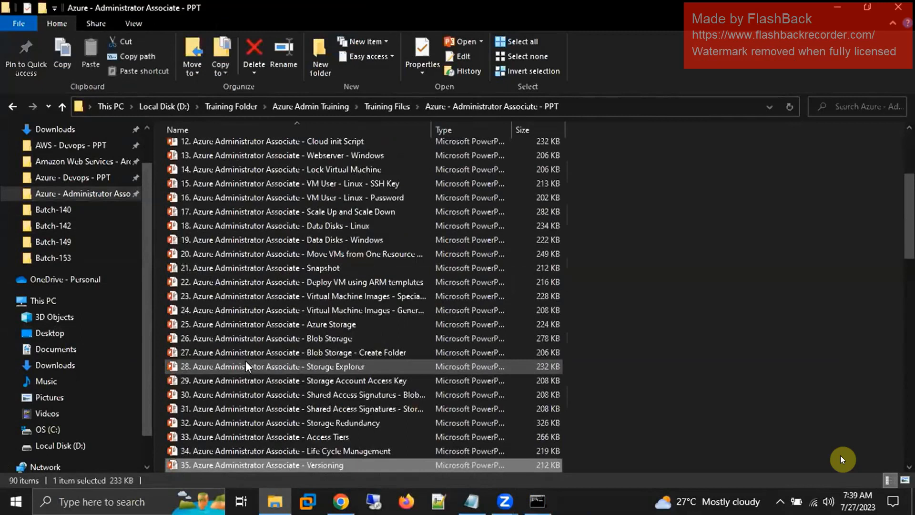
scroll(245, 361, "down", 2)
key("Up")
key("Up")
key("Return")
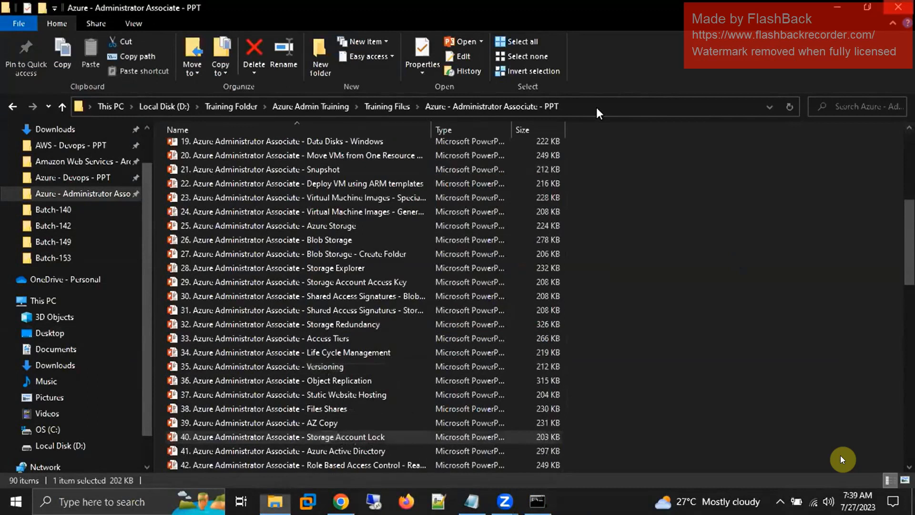
left_click(898, 8)
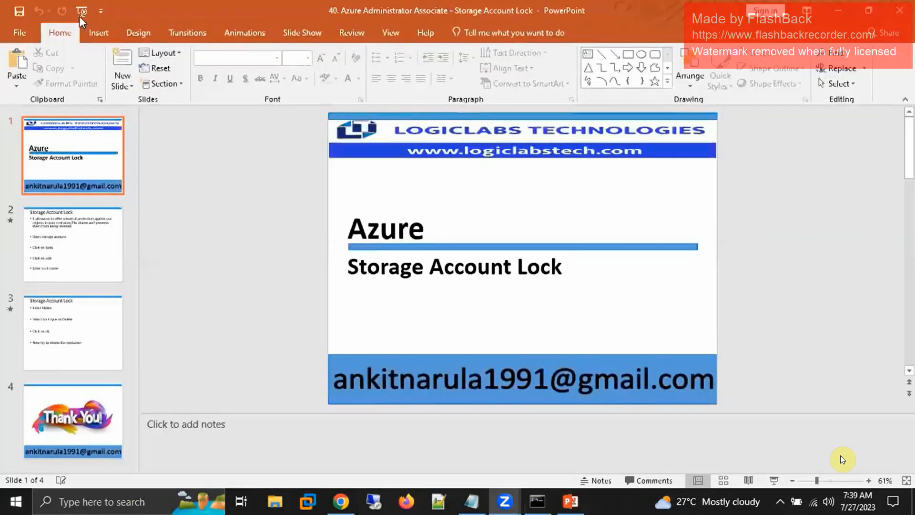
Step: Start the Storage Account Lock slide show from the first slide, then return to the file2407 Azure page
left_click(81, 12)
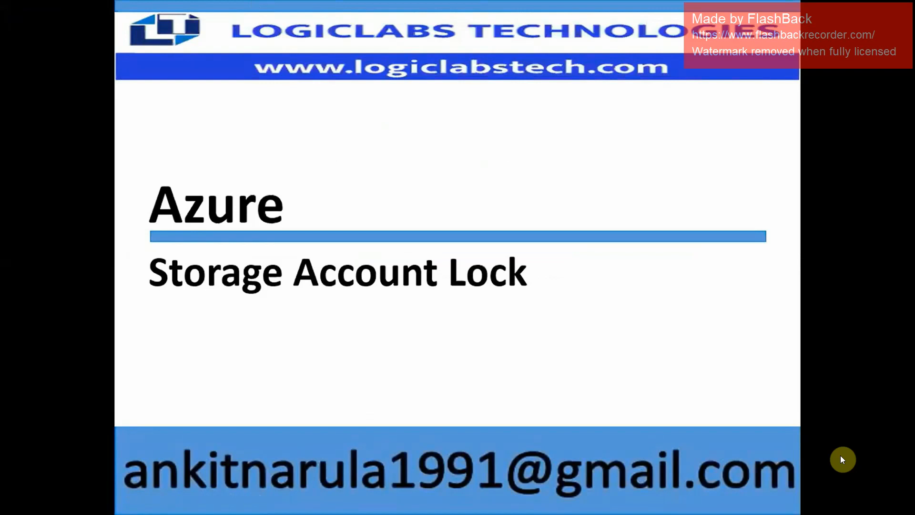
key("alt+Tab")
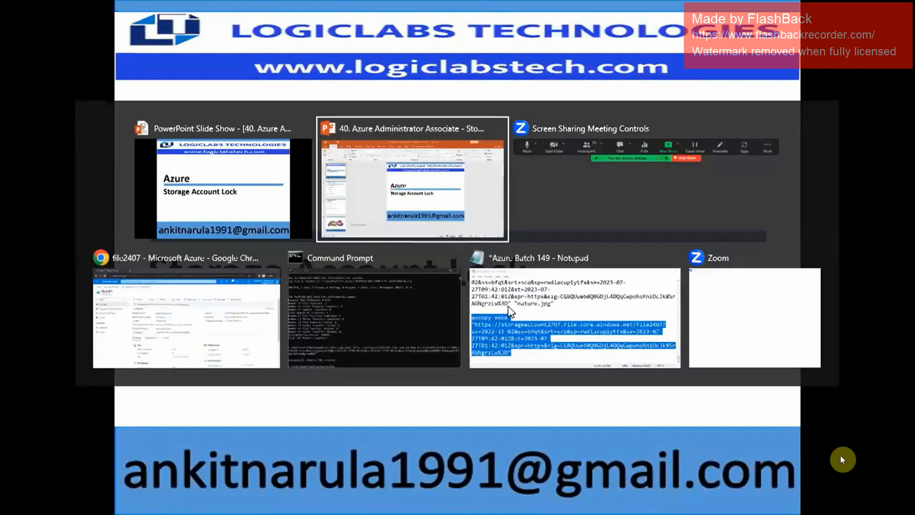
key("Down")
key("alt+Tab")
key("alt+Tab")
key("alt+Tab")
key("alt+Tab")
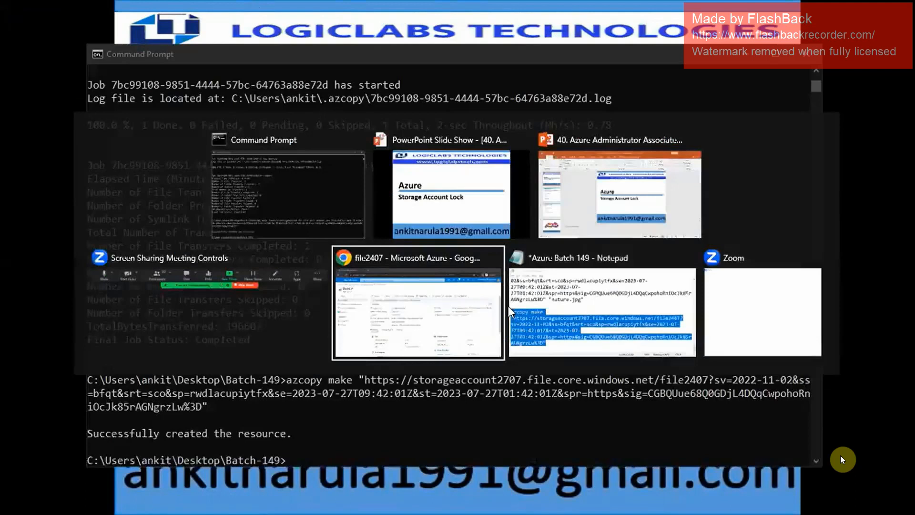
key("alt+Tab")
key("Left")
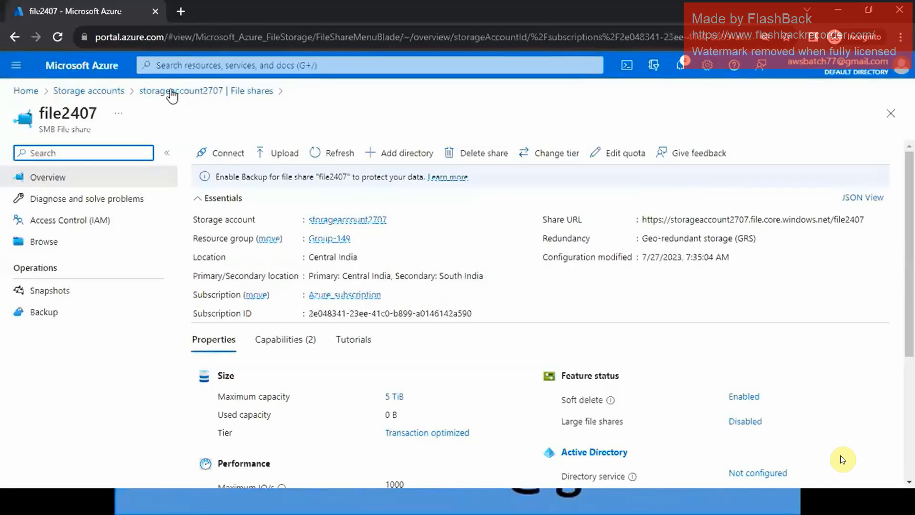
Step: Browse storageaccount2707's Containers and File shares, open file2407, then switch back to the slide show
left_click(167, 93)
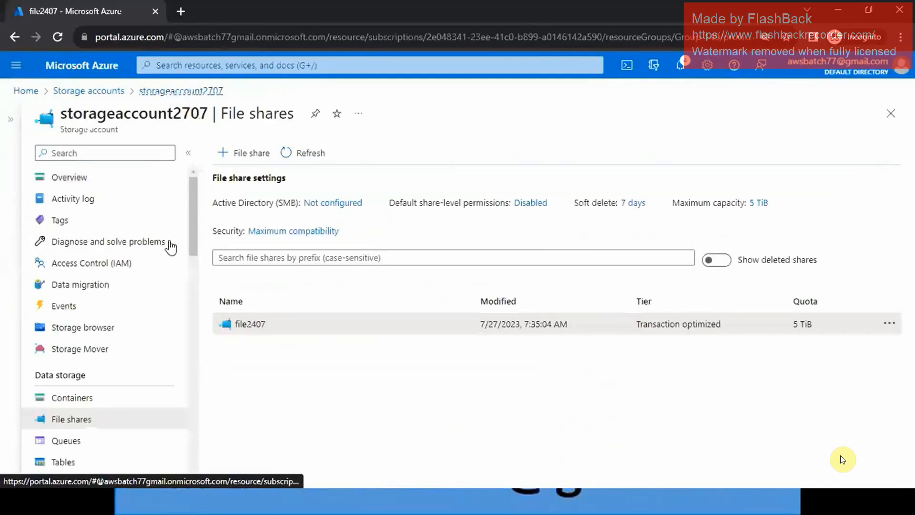
left_click(109, 399)
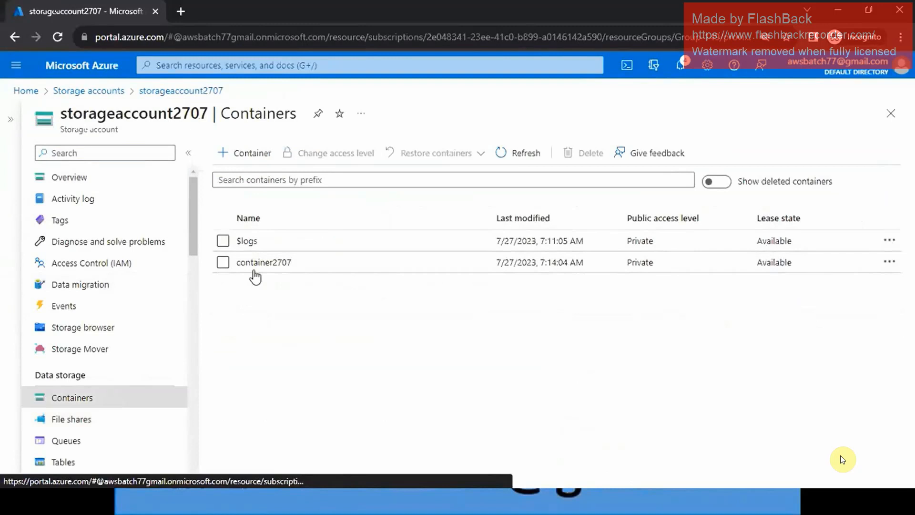
left_click(141, 423)
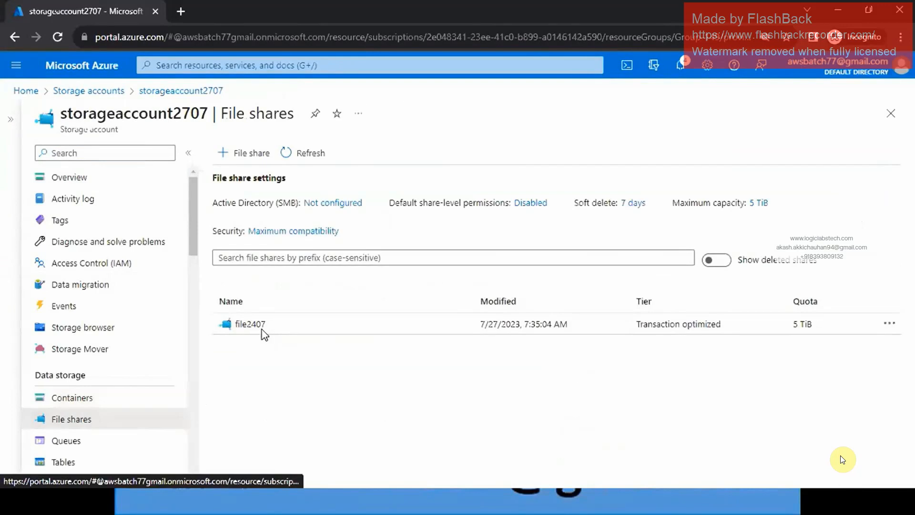
left_click(263, 329)
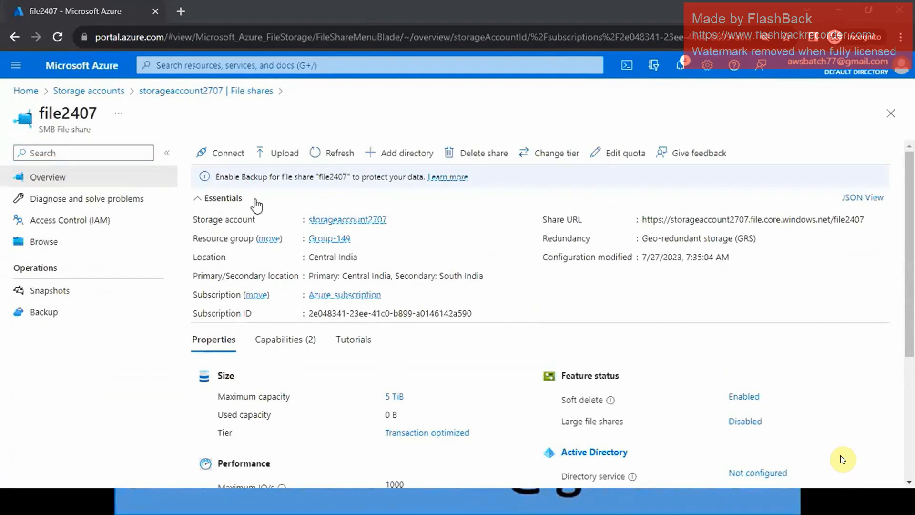
left_click(154, 95)
key("alt+Tab")
key("alt+Tab")
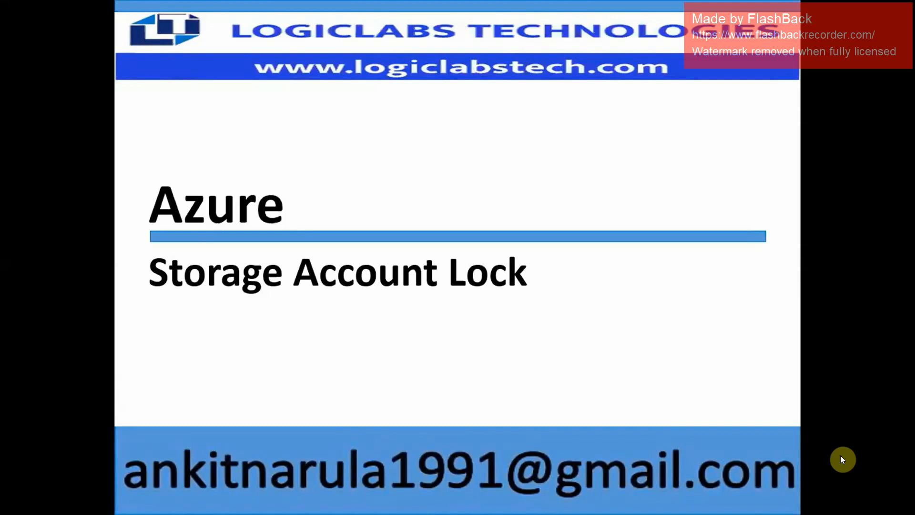
Step: Back in Azure, scroll storageaccount2707's menu to Settings and open Locks, showing no locks yet
key("alt+Tab")
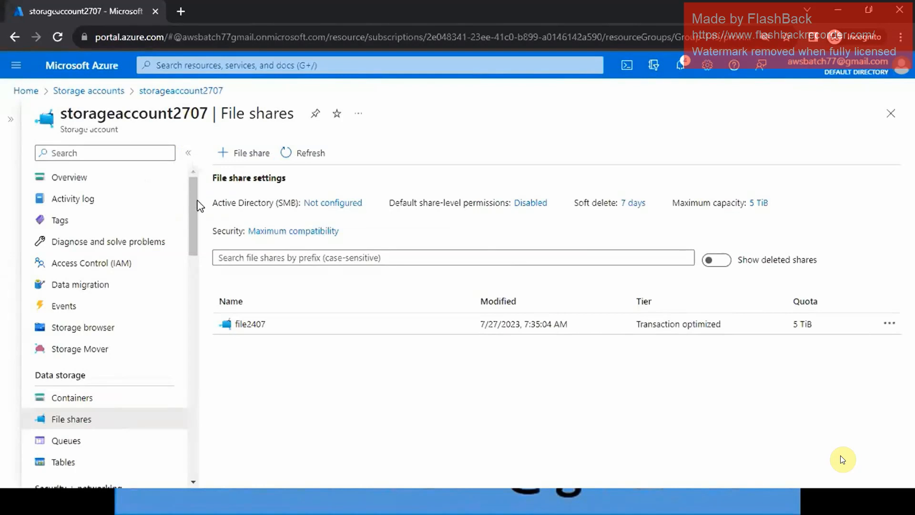
left_click_drag(197, 202, 206, 329)
scroll(130, 379, "down", 2)
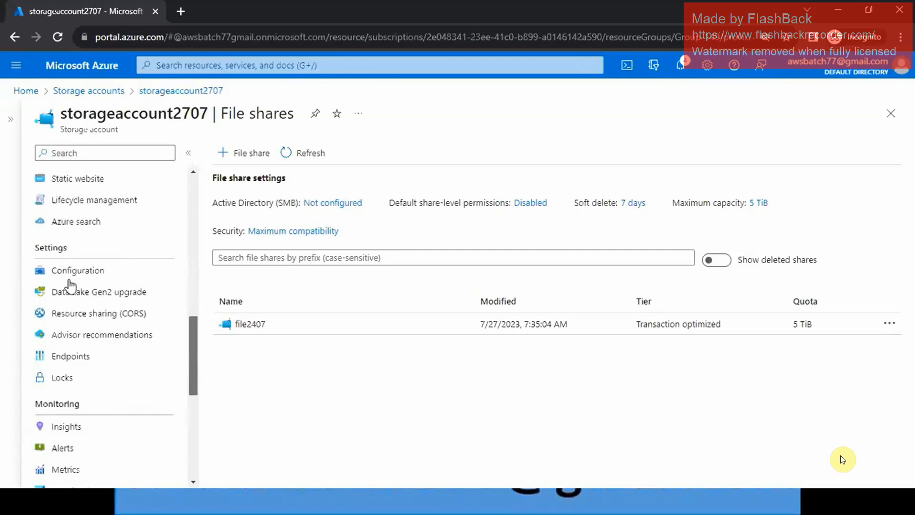
scroll(91, 296, "down", 1)
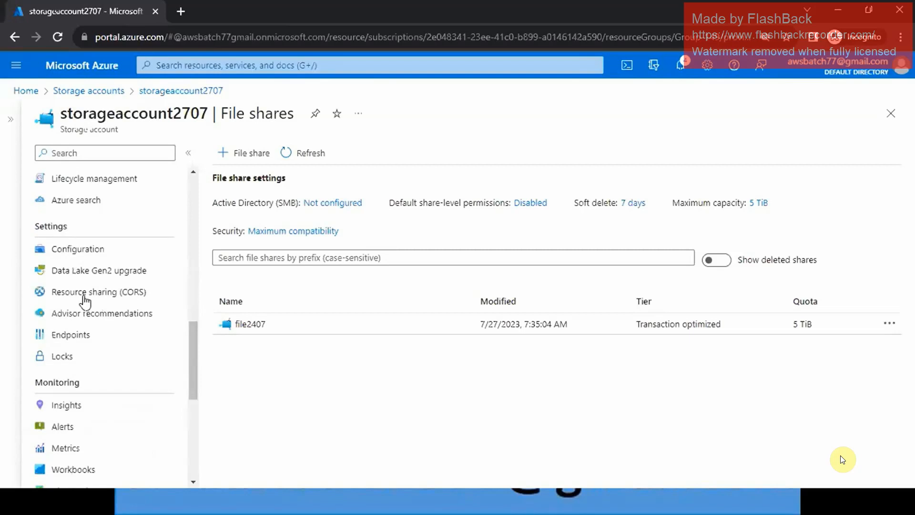
left_click(79, 370)
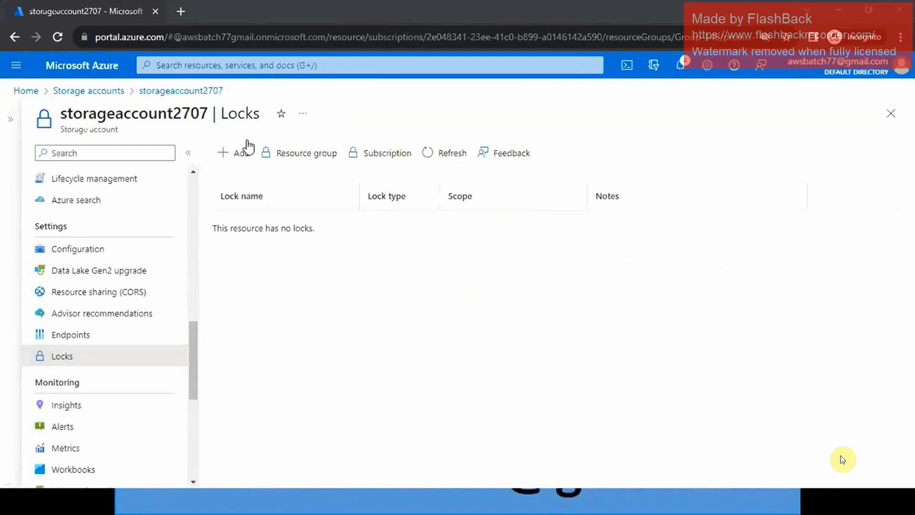
Step: Add a Delete lock named Lock-149, with notes Lock-149, and return to Overview
left_click(248, 149)
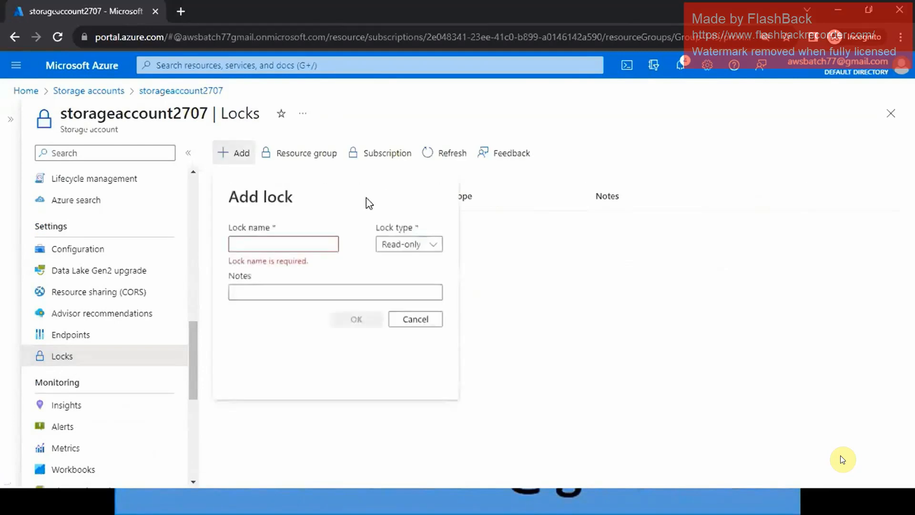
left_click(425, 253)
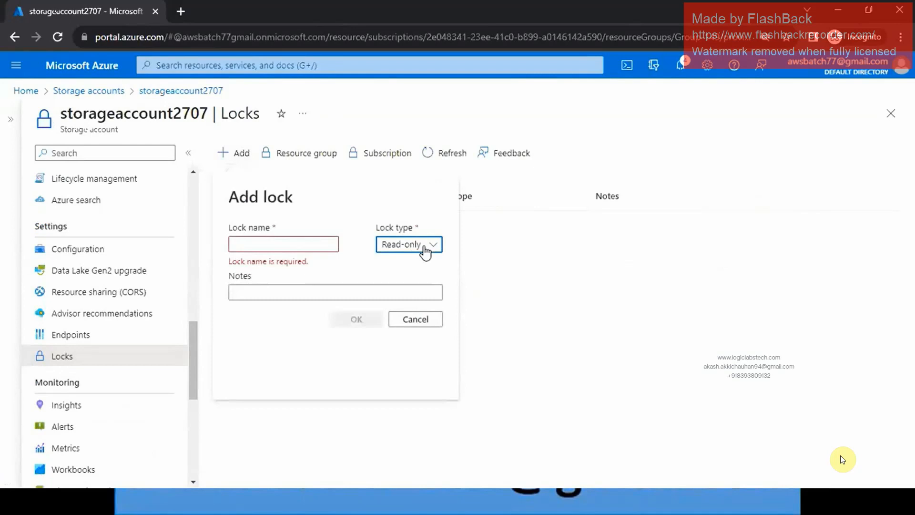
left_click(425, 252)
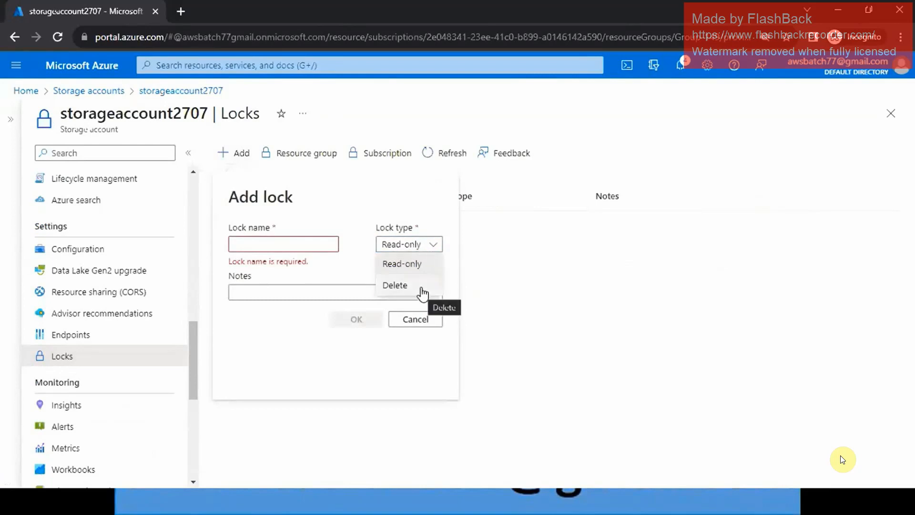
left_click(290, 239)
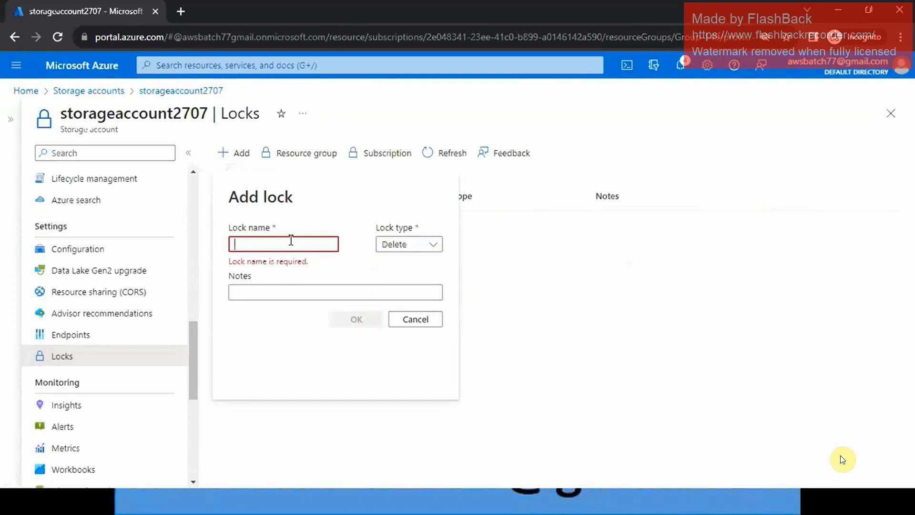
type("Loa")
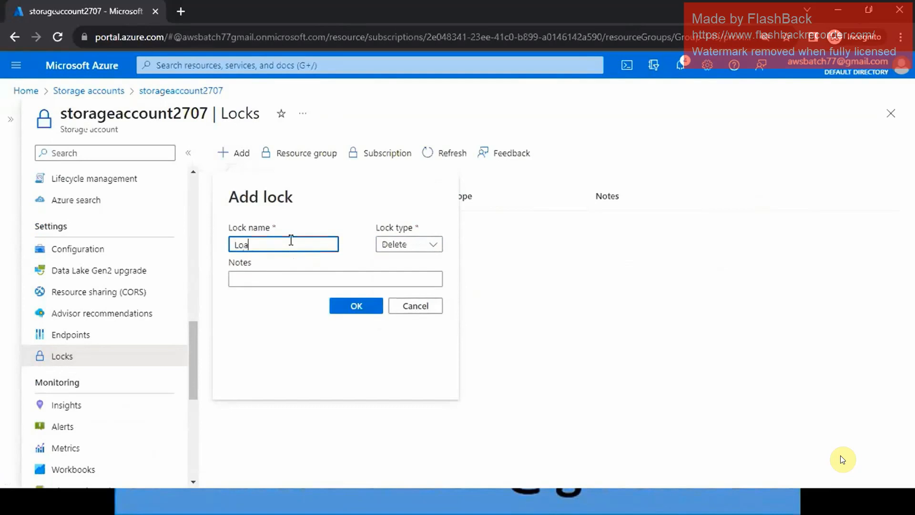
key("BackSpace")
type("ck-149")
left_click(305, 284)
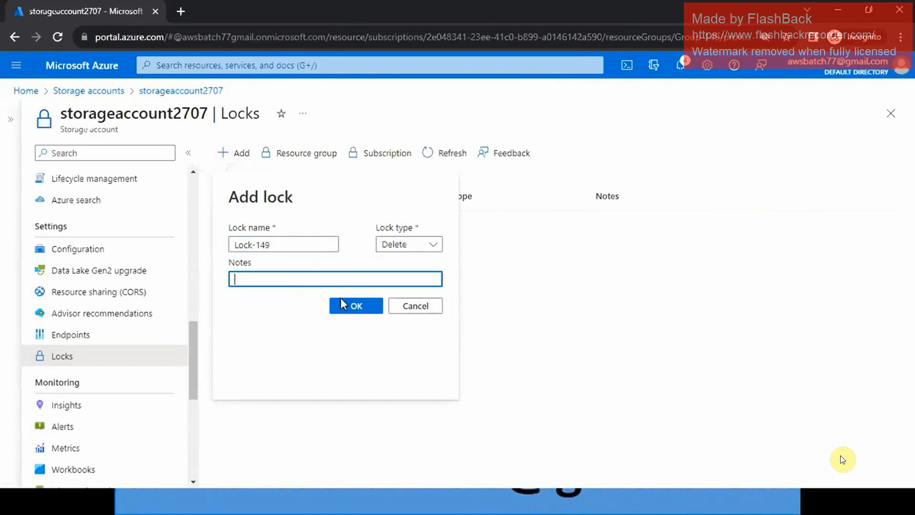
type("Lock-149")
left_click(341, 301)
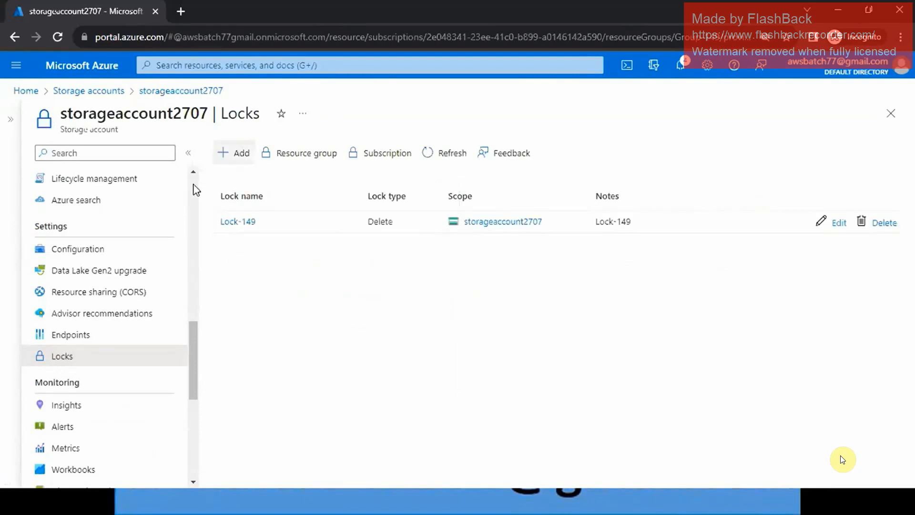
scroll(133, 181, "up", 8)
left_click(133, 181)
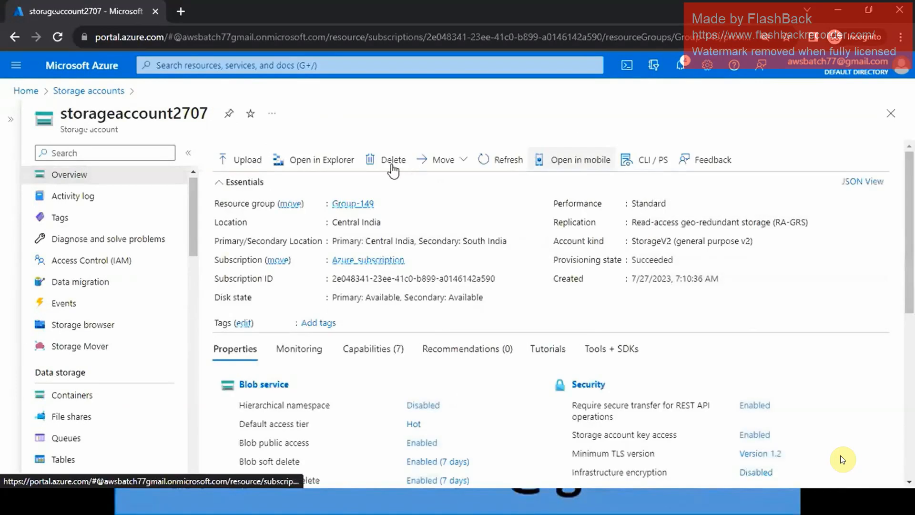
Step: Attempt deleting storageaccount2707 and highlight the delete-lock warning in the Delete storage account pane
left_click(392, 169)
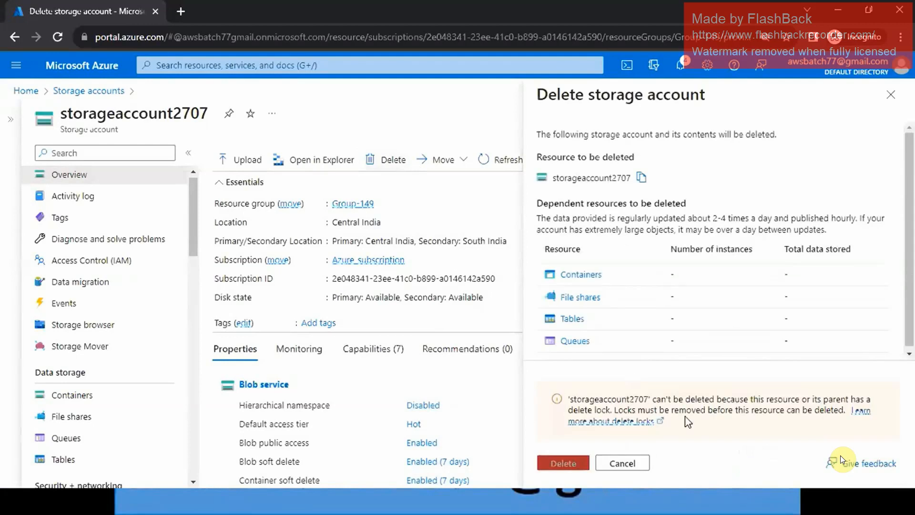
triple_click(685, 416)
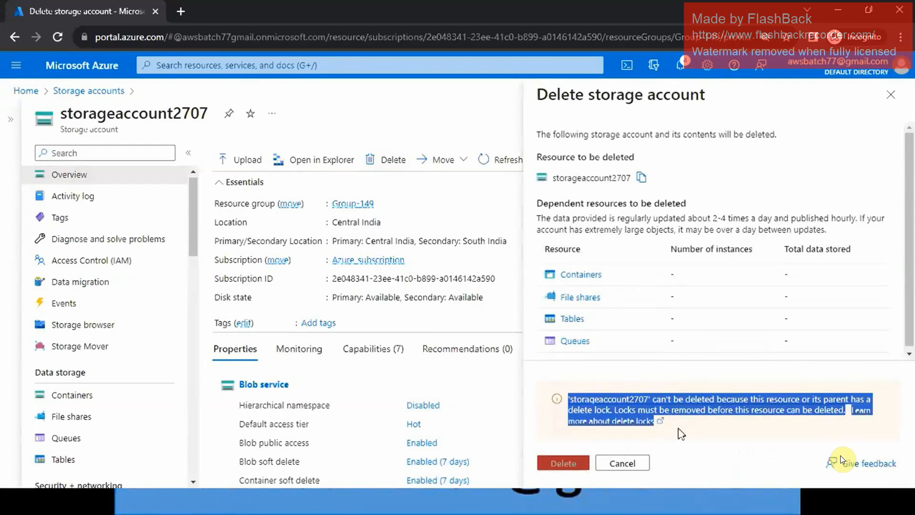
left_click(715, 411)
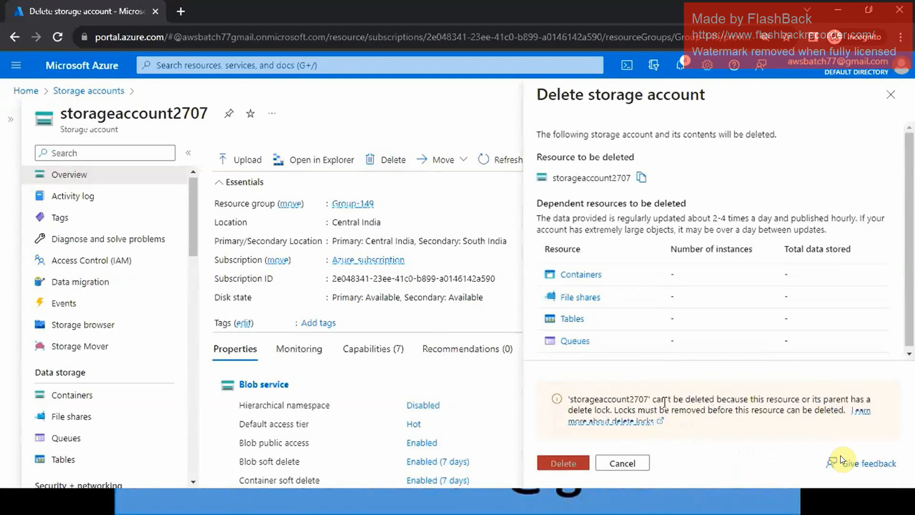
left_click_drag(666, 399, 722, 410)
left_click(722, 411)
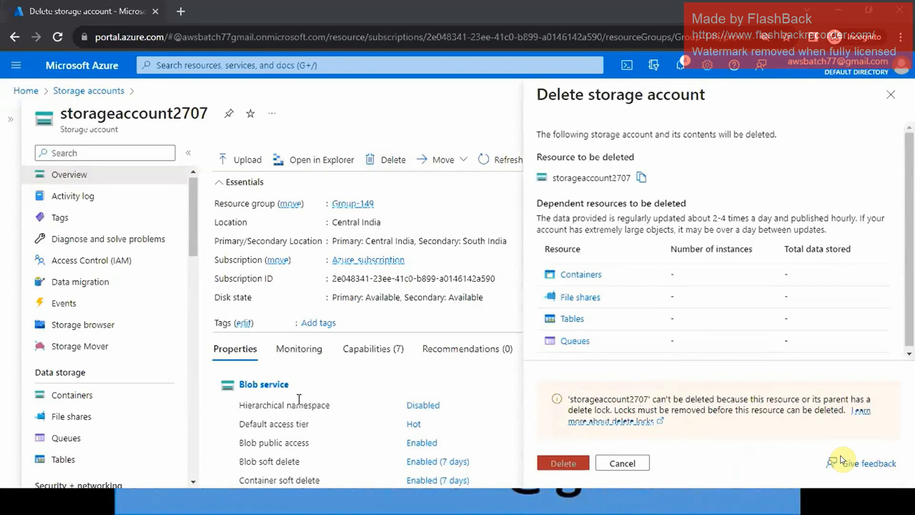
left_click_drag(195, 238, 199, 320)
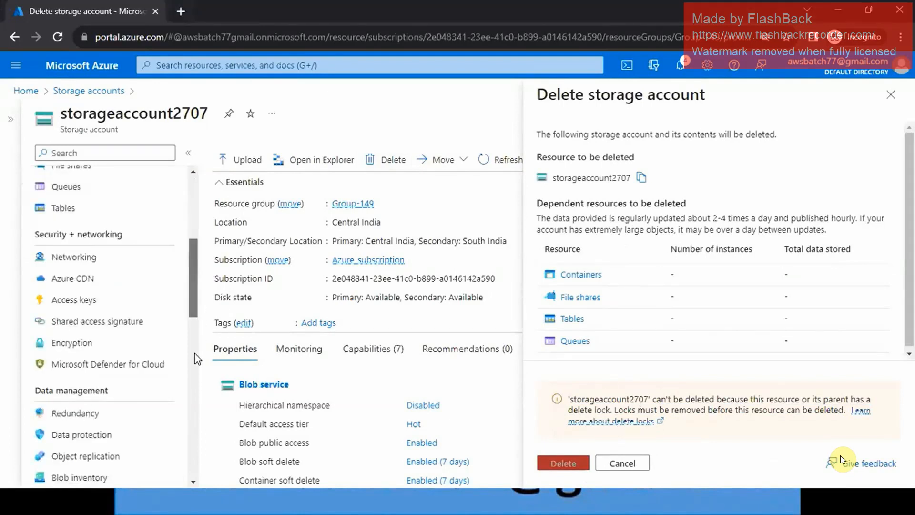
Step: Remove the Lock-149 lock from the subscription's locks list
scroll(193, 367, "down", 5)
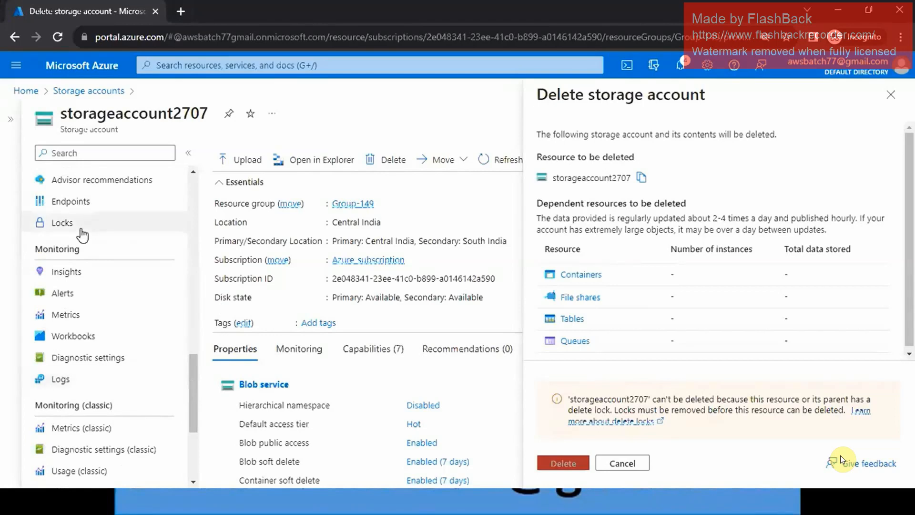
left_click(82, 234)
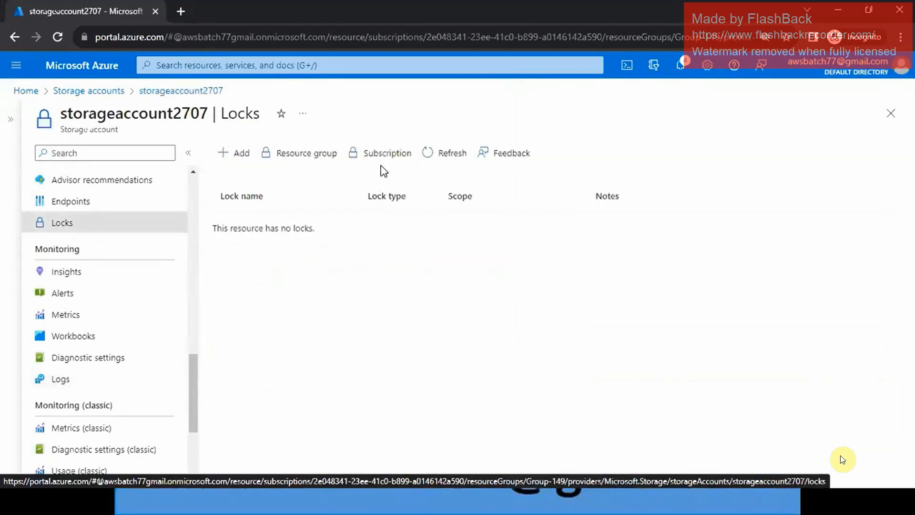
left_click(390, 156)
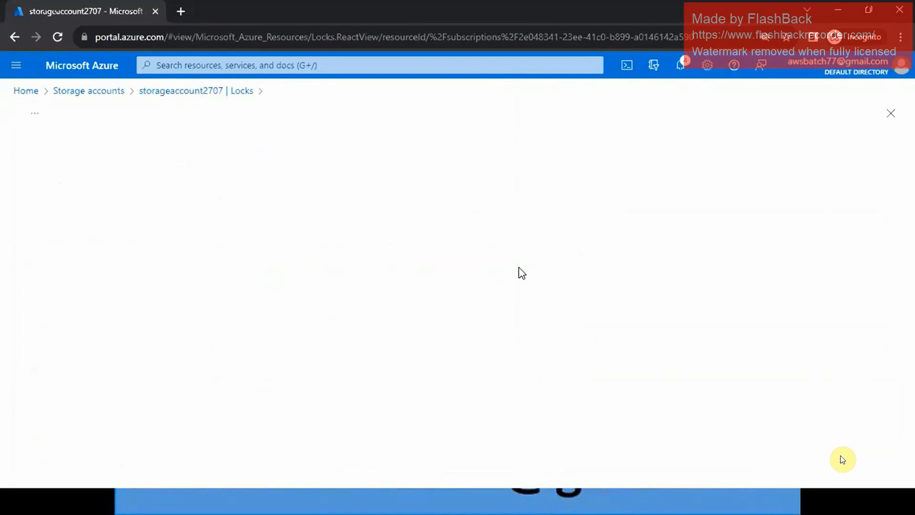
left_click(829, 223)
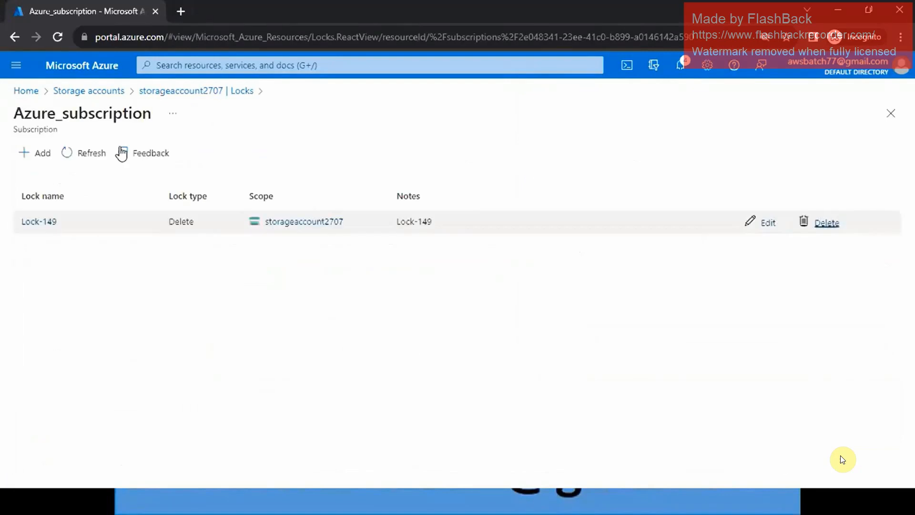
left_click(149, 92)
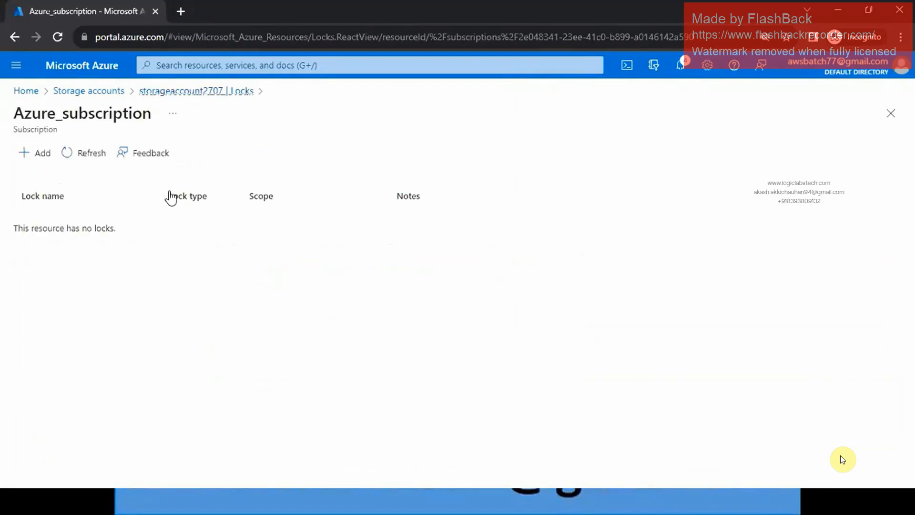
Step: Retry deleting storageaccount2707 from Overview after a refresh; the delete-lock warning reappears
scroll(191, 185, "up", 5)
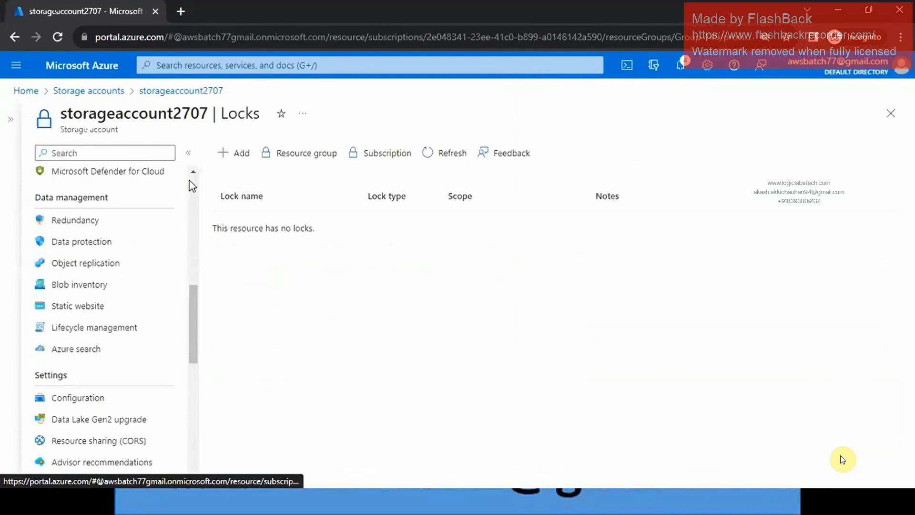
scroll(126, 177, "up", 10)
left_click(128, 177)
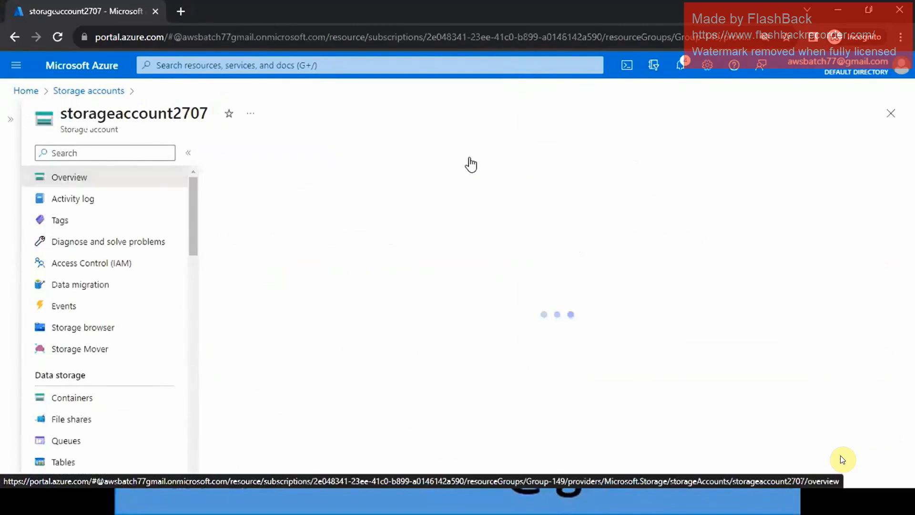
left_click(387, 161)
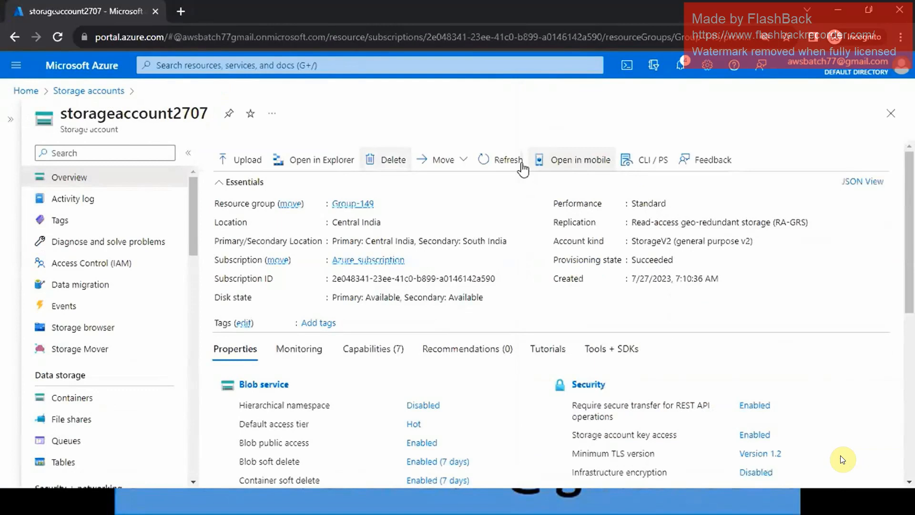
left_click(523, 167)
left_click(381, 168)
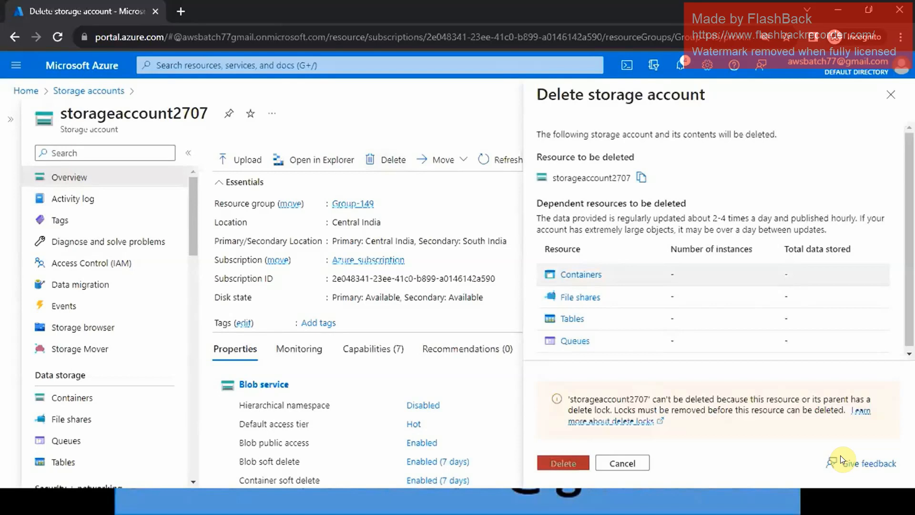
scroll(657, 262, "down", 1)
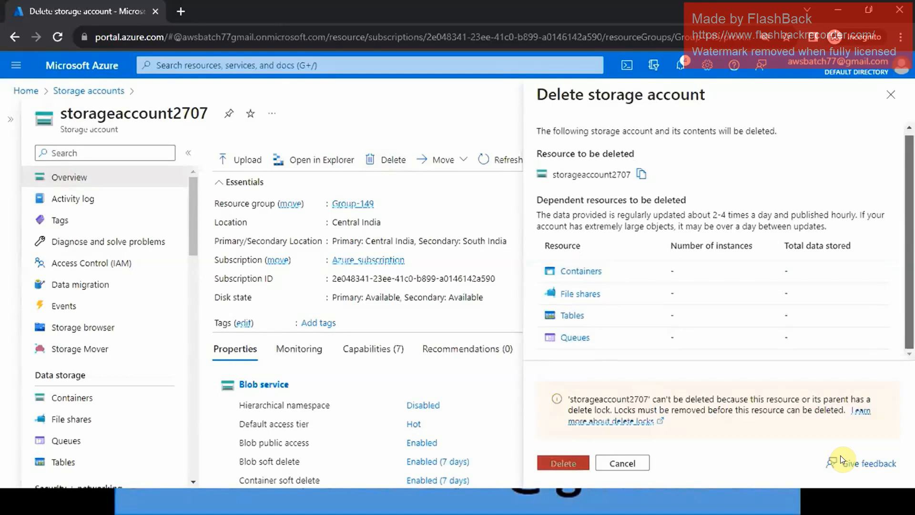
Step: Close the blocked deletion pane and delete Lock-149 from the subscription's locks
left_click(890, 98)
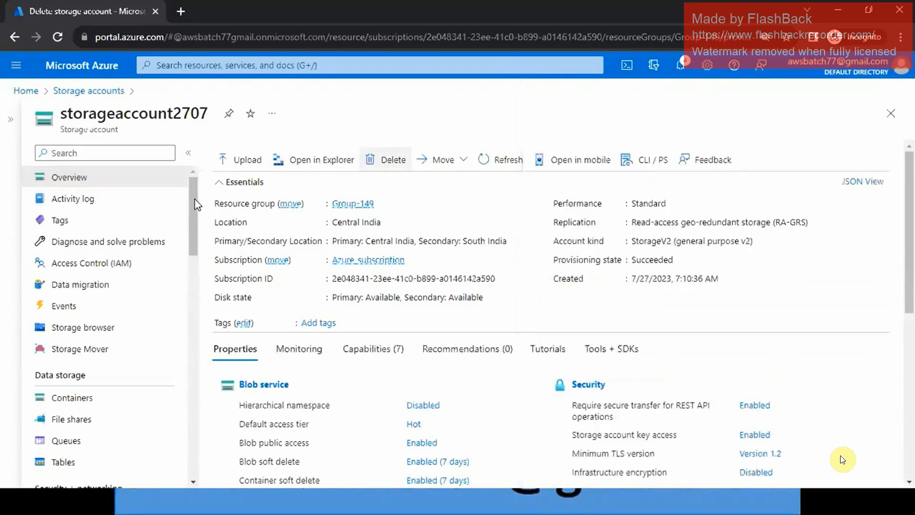
left_click_drag(194, 200, 198, 344)
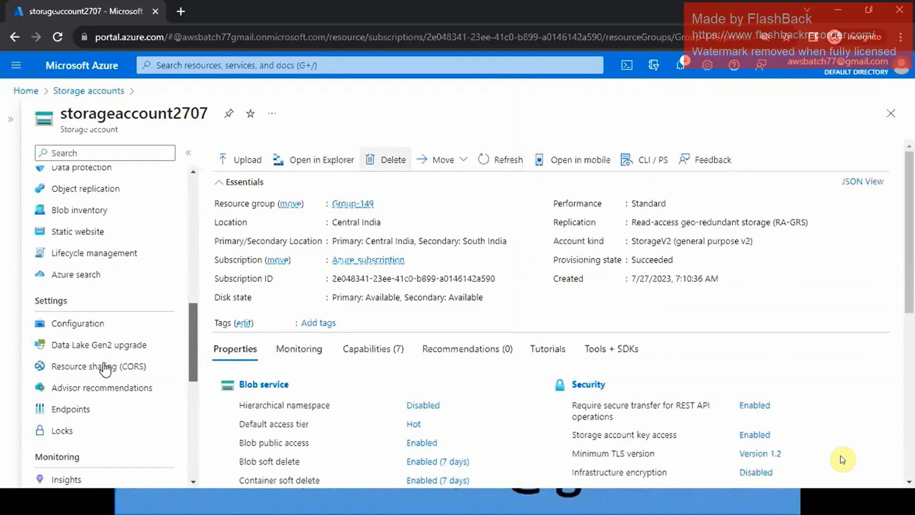
scroll(105, 368, "down", 2)
left_click(62, 358)
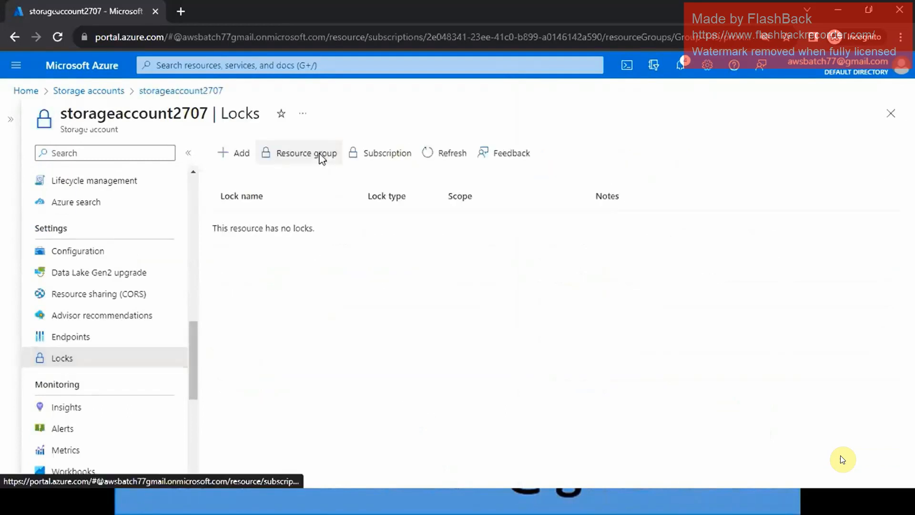
left_click(321, 160)
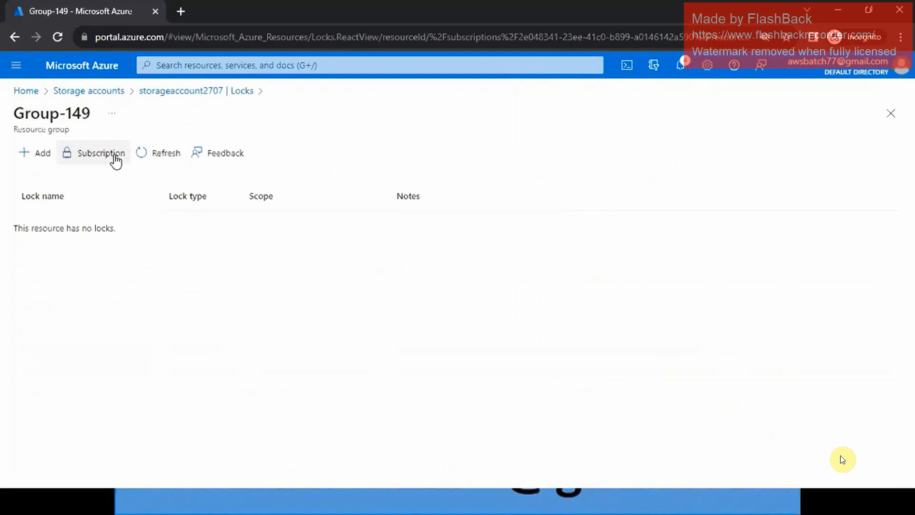
left_click(115, 160)
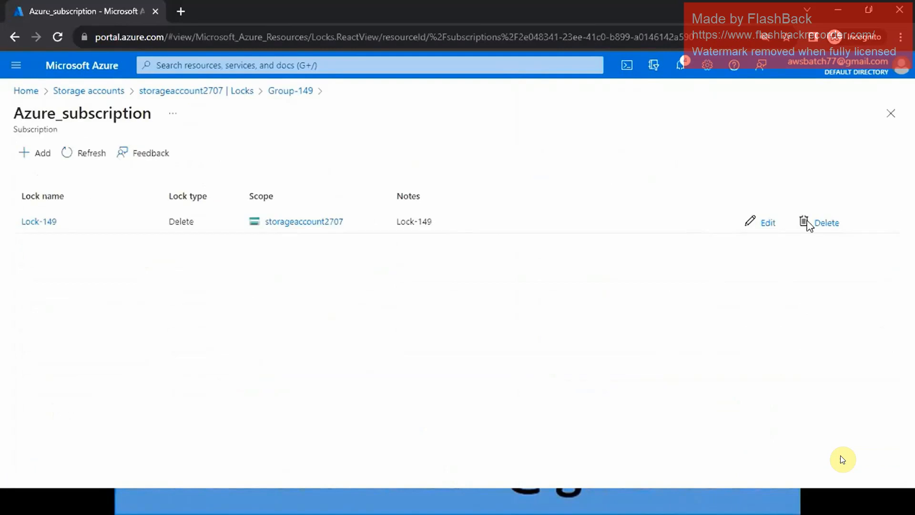
left_click(817, 224)
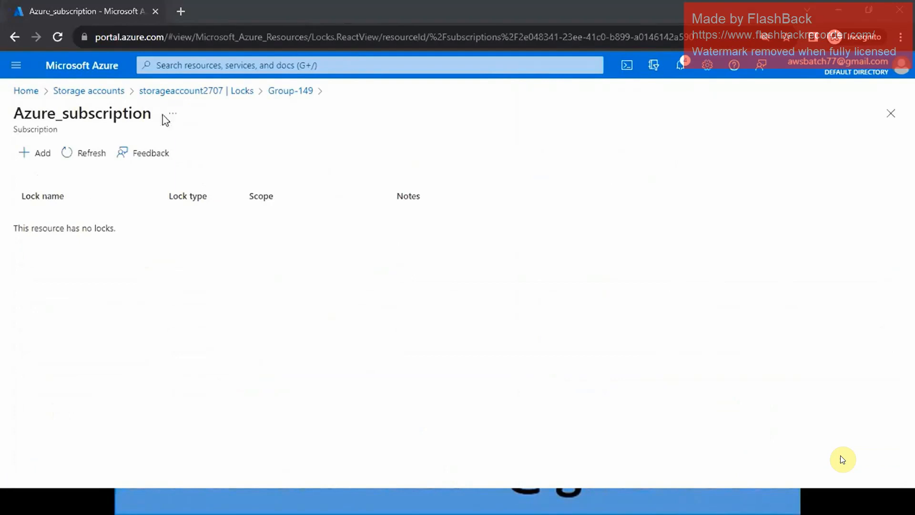
Step: Remove Lock-149 from the Group-149 locks, refresh to confirm, and return to the storage account
left_click(280, 96)
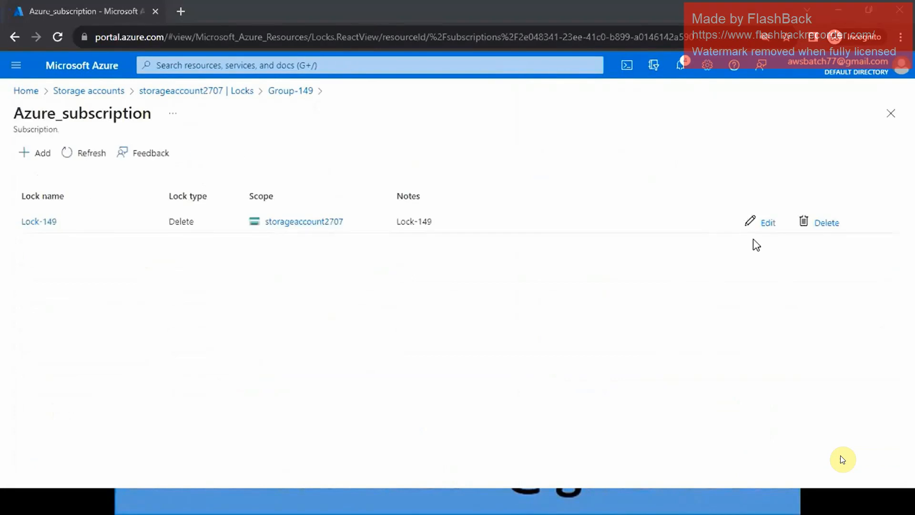
left_click(831, 229)
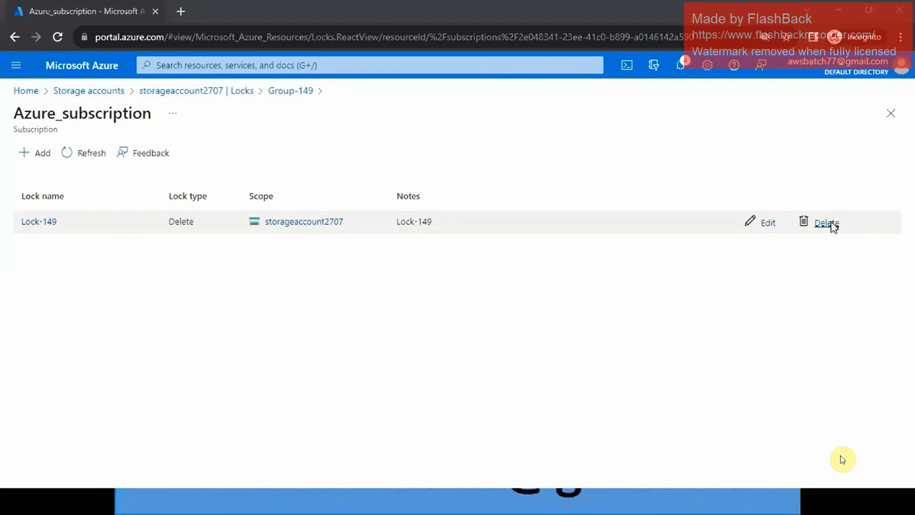
left_click(79, 153)
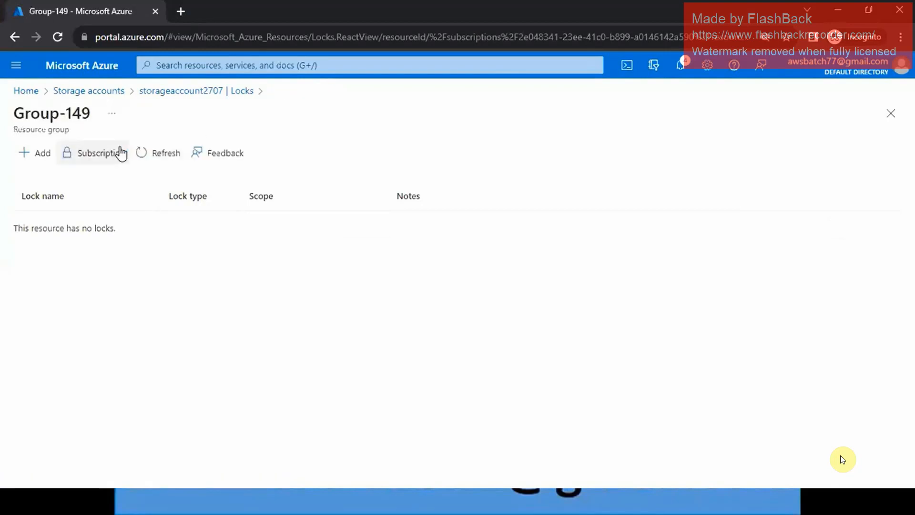
left_click(120, 152)
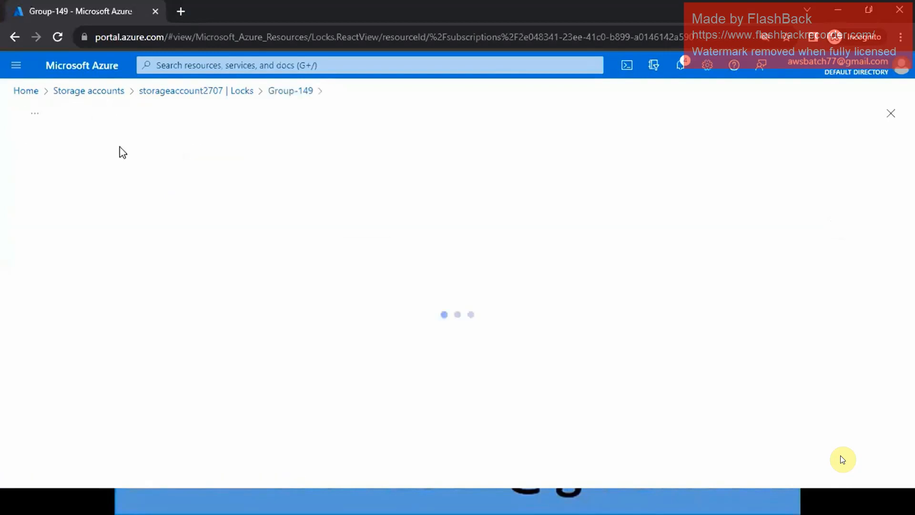
left_click(254, 92)
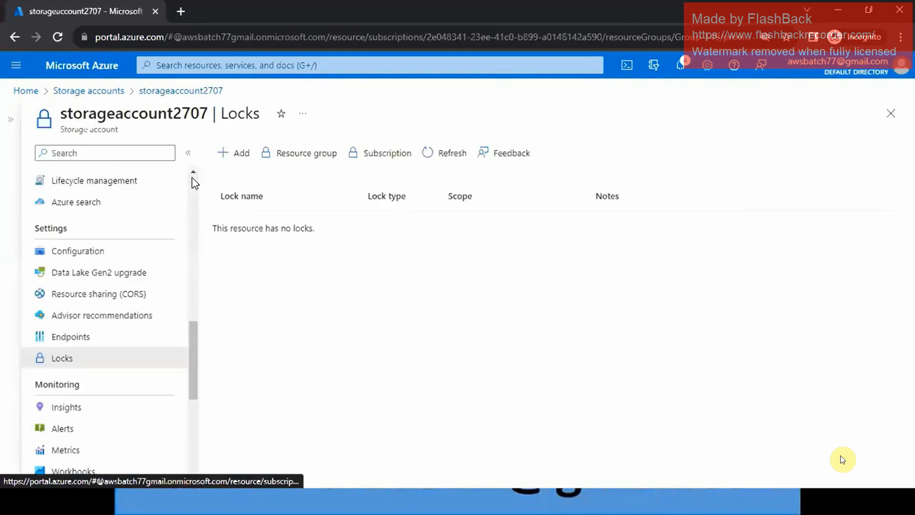
scroll(195, 182, "up", 8)
scroll(127, 184, "up", 3)
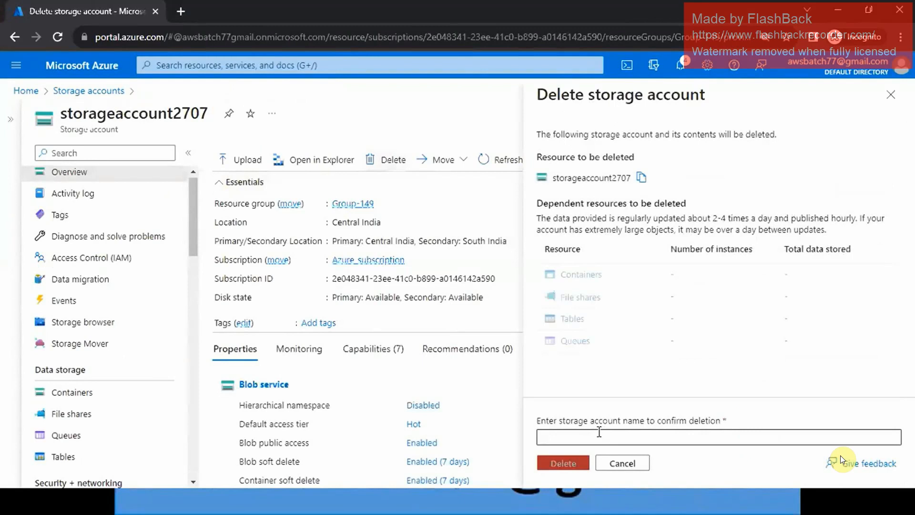
Step: Paste the storageaccount2707 name to confirm and permanently delete the storage account
left_click(599, 432)
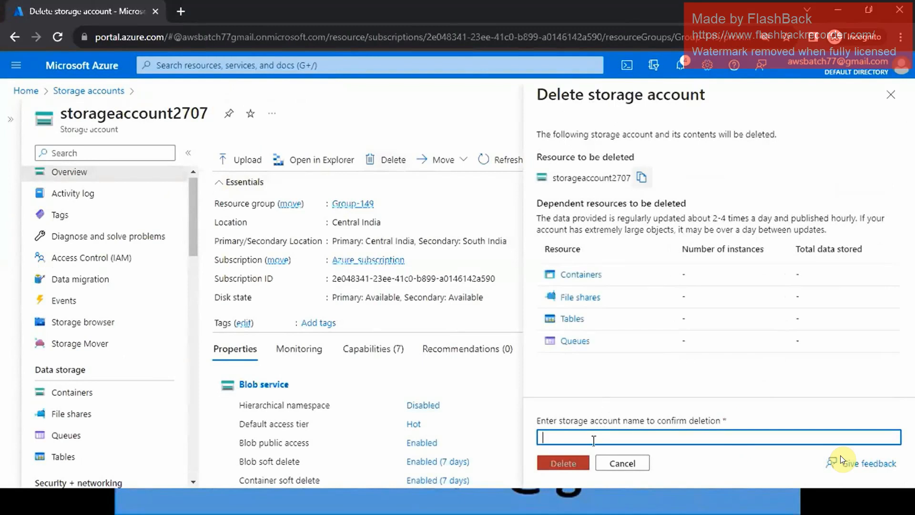
type("storageaccount2707")
left_click(563, 463)
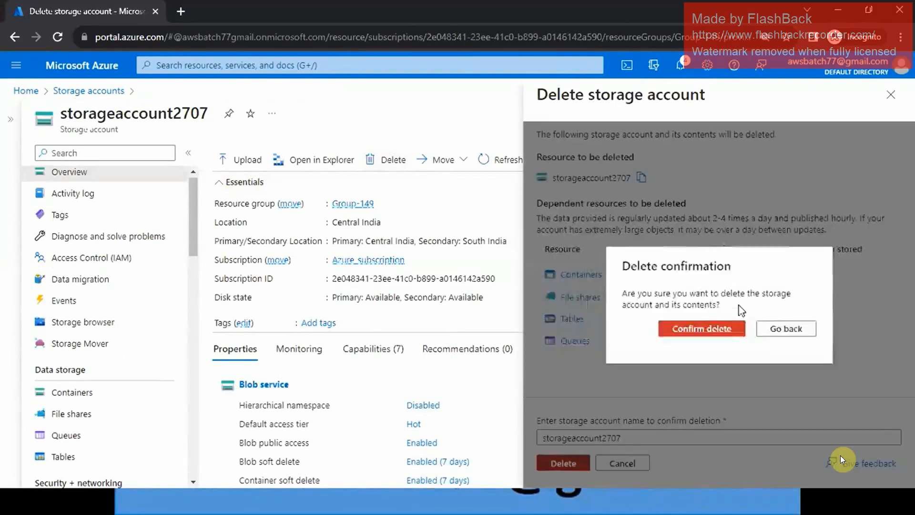
left_click(709, 327)
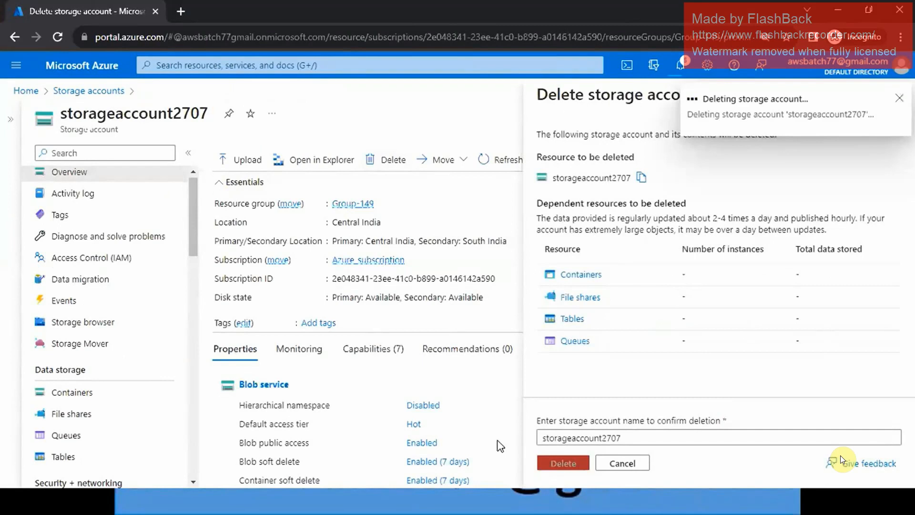
Step: Close the Storage Account Lock presentation and open the Azure - Administrator Associate - PPT folder in File Explorer
key("alt+Tab")
key("Tab")
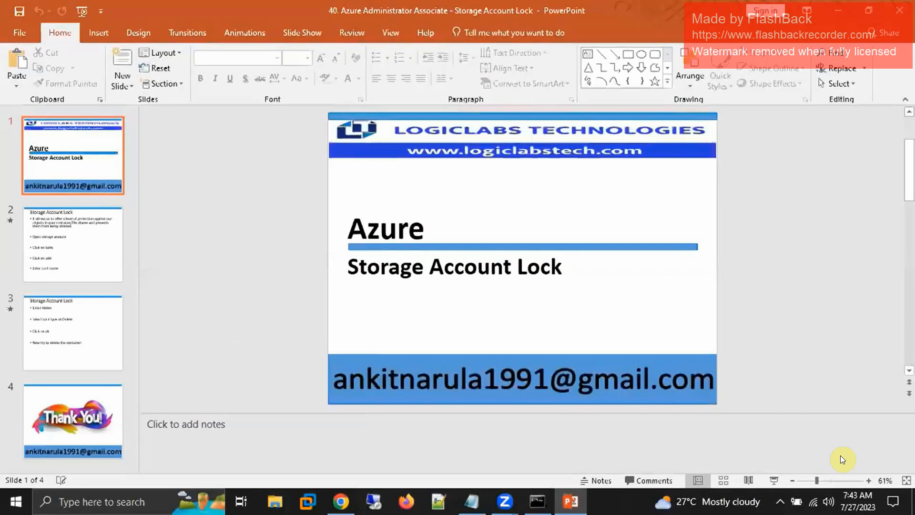
left_click(899, 10)
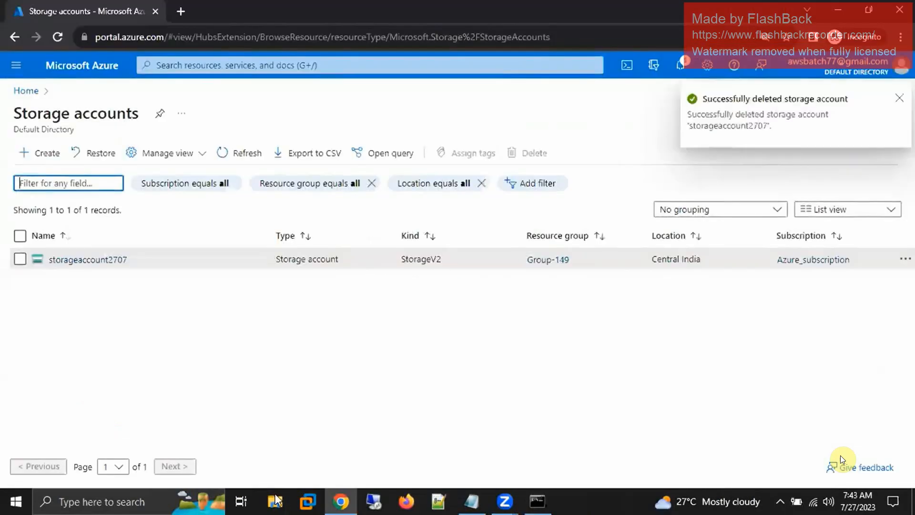
left_click(275, 500)
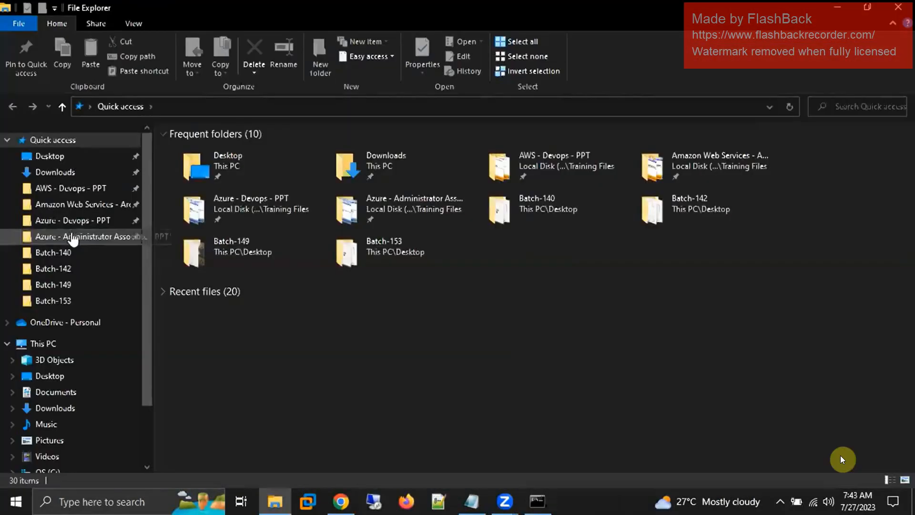
left_click(73, 237)
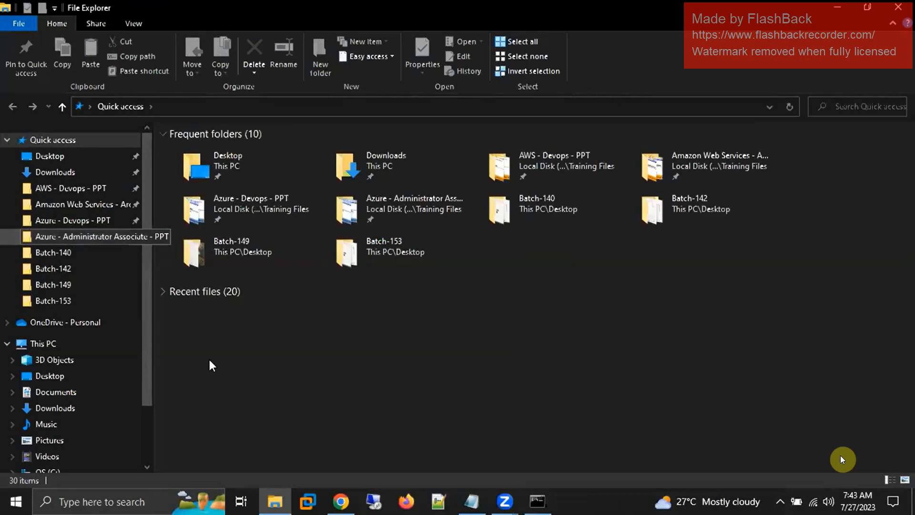
Step: Open the Azure Active Directory presentation (file 41) and run its slide show, advancing one slide
key("Page_Down")
key("Page_Down")
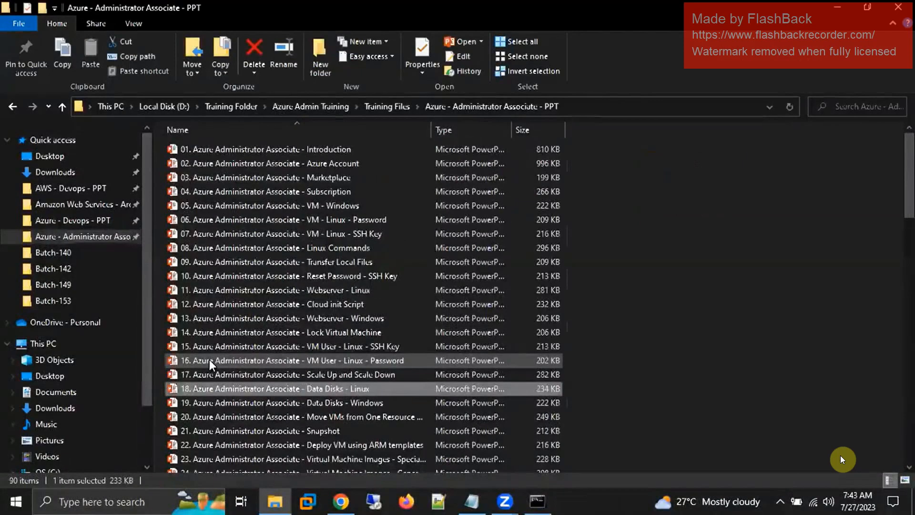
key("Down")
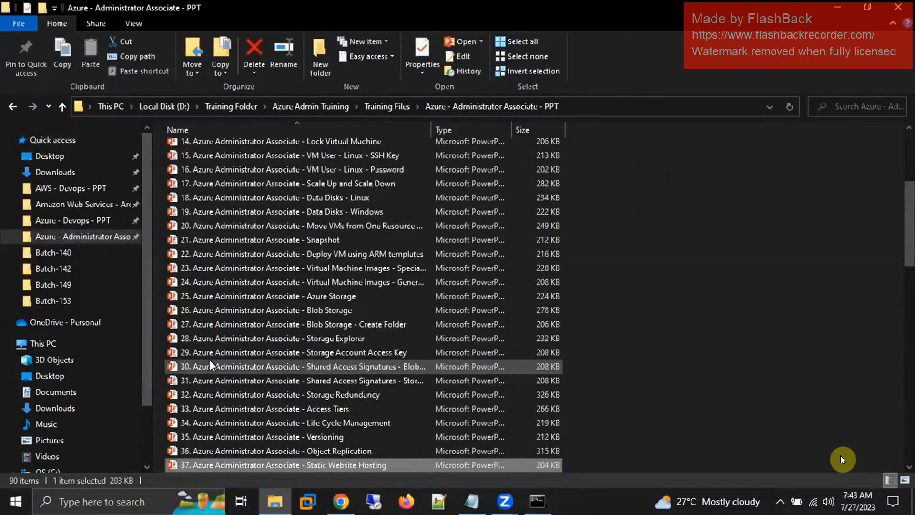
key("Down")
key("Down")
key("Down")
key("Down")
key("Down")
key("Down")
key("Down")
key("Down")
key("Down")
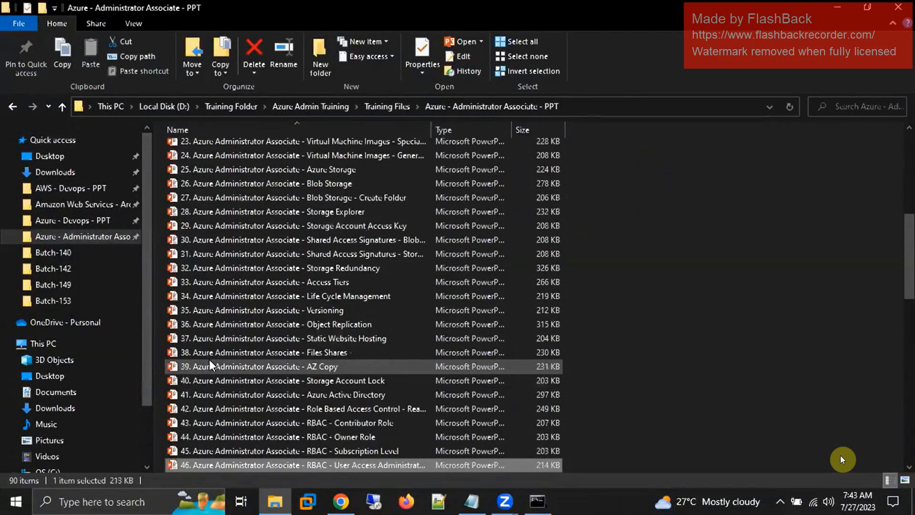
key("Up")
key("Up")
key("Up")
key("Up")
key("Up")
key("Return")
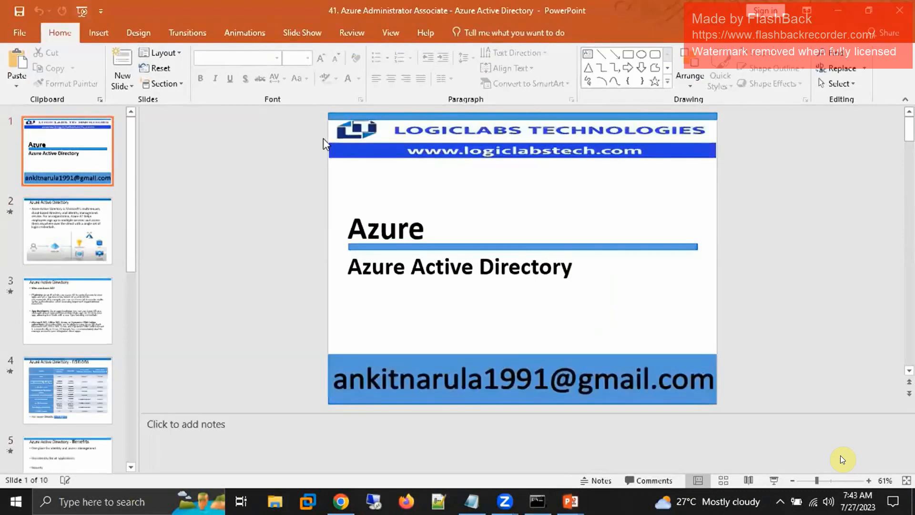
key("F5")
key("Right")
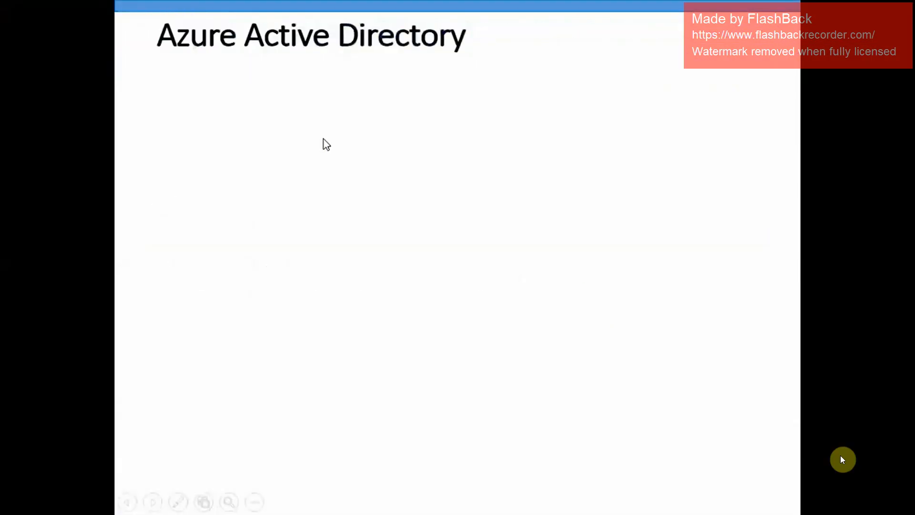
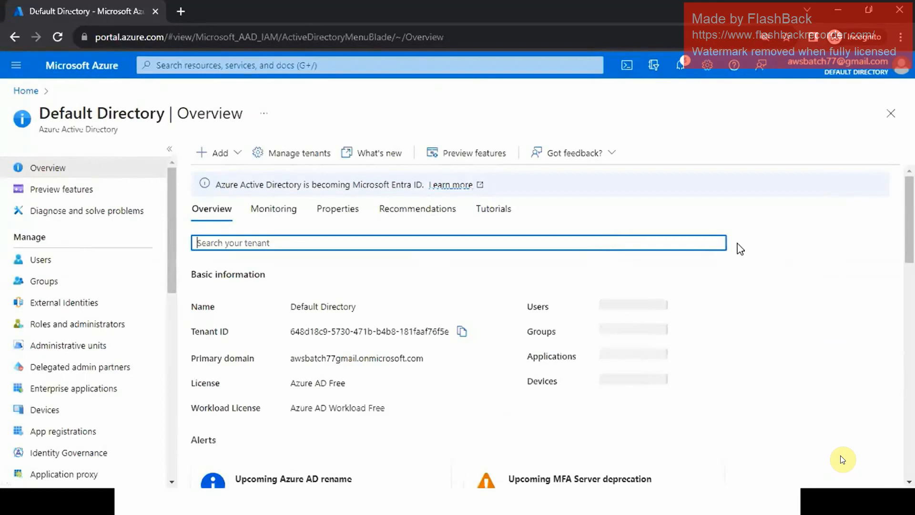
Step: Add 'no --' as the last line of the Azure Batch 149 notes, save, and minimize Notepad
key("alt+Tab")
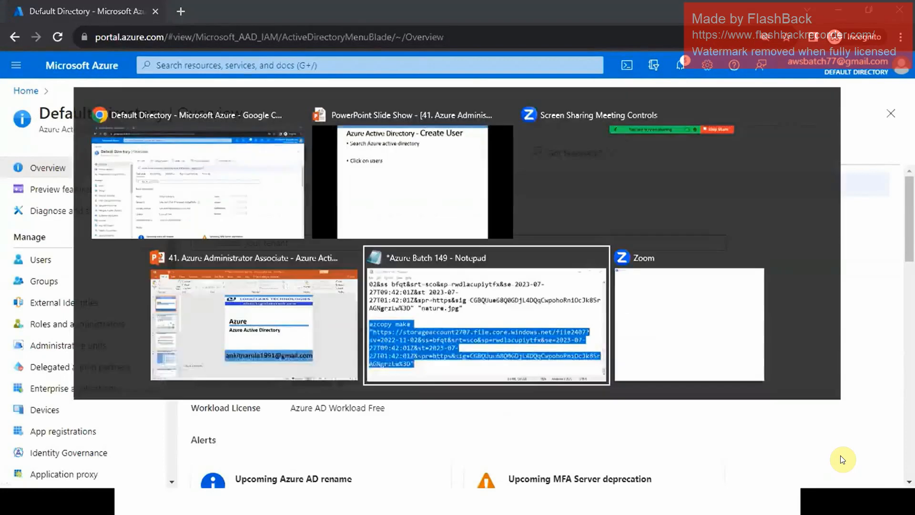
type("no ")
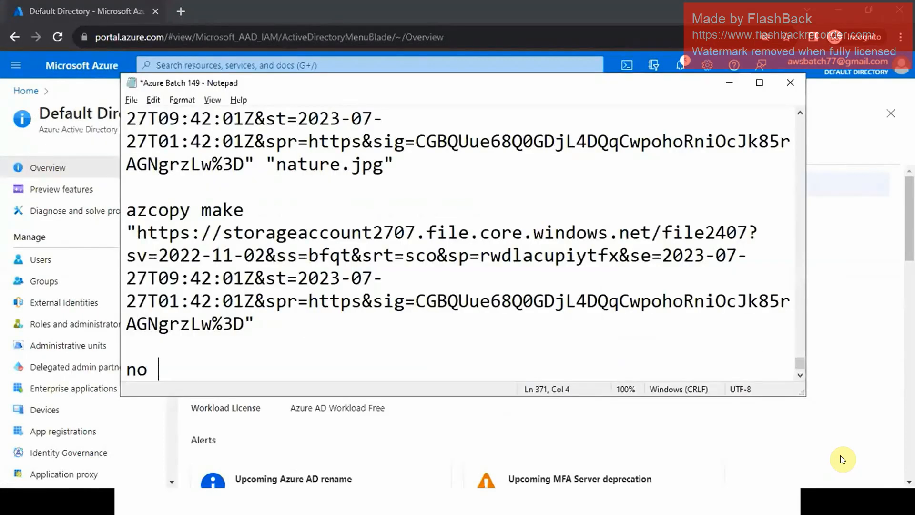
type("--")
key("ctrl+s")
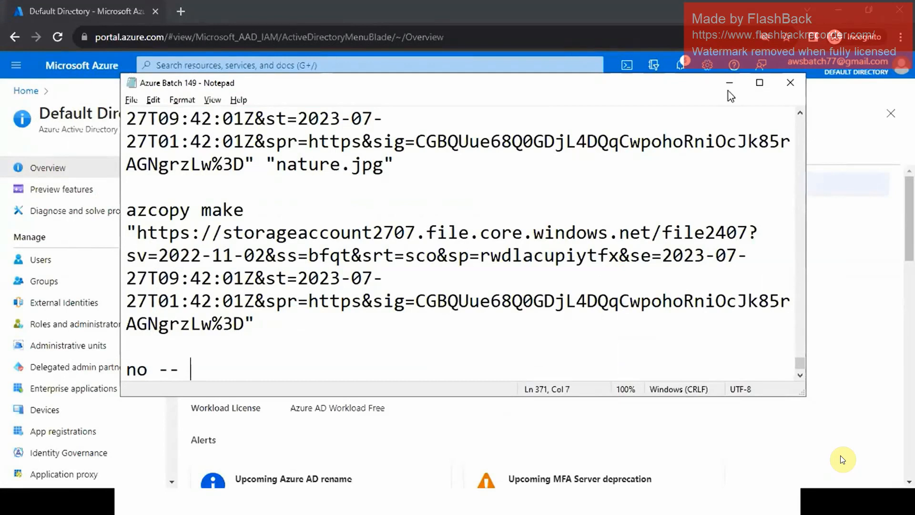
left_click(831, 139)
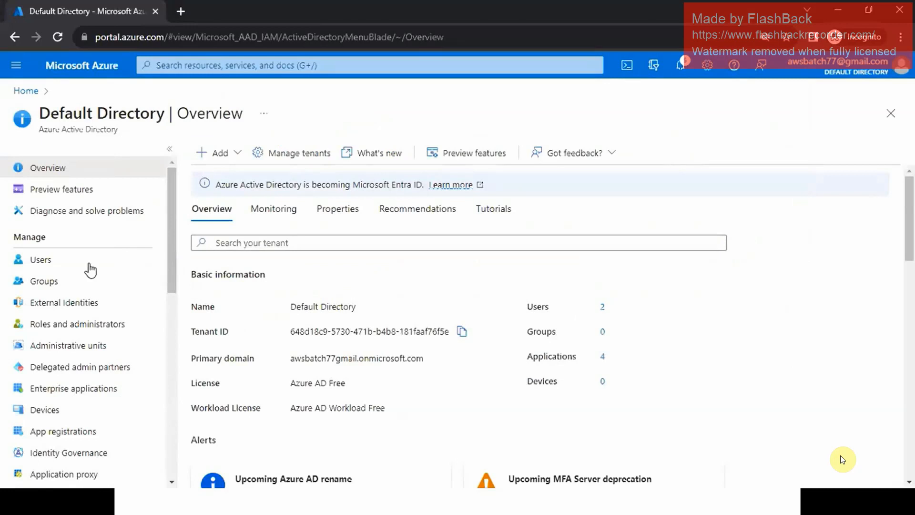
Step: Open the directory's All users list and briefly select, then deselect, the training user
left_click(61, 268)
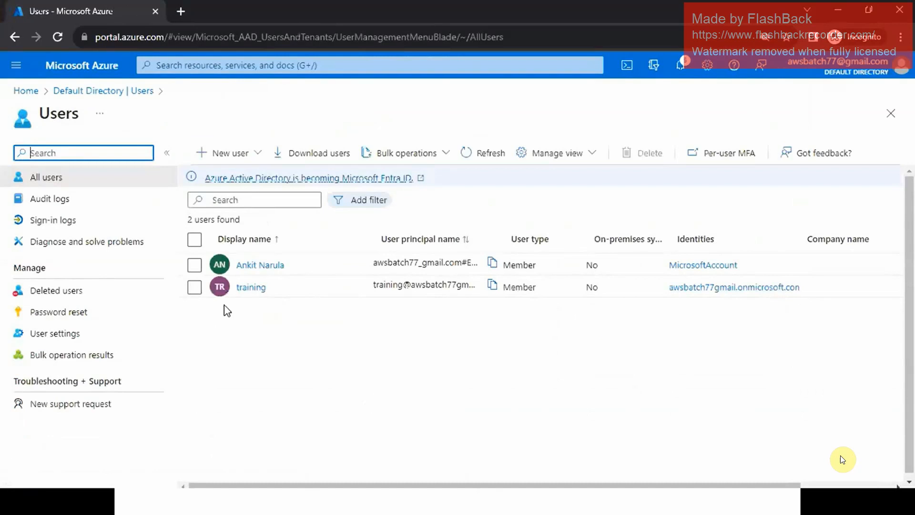
left_click(194, 287)
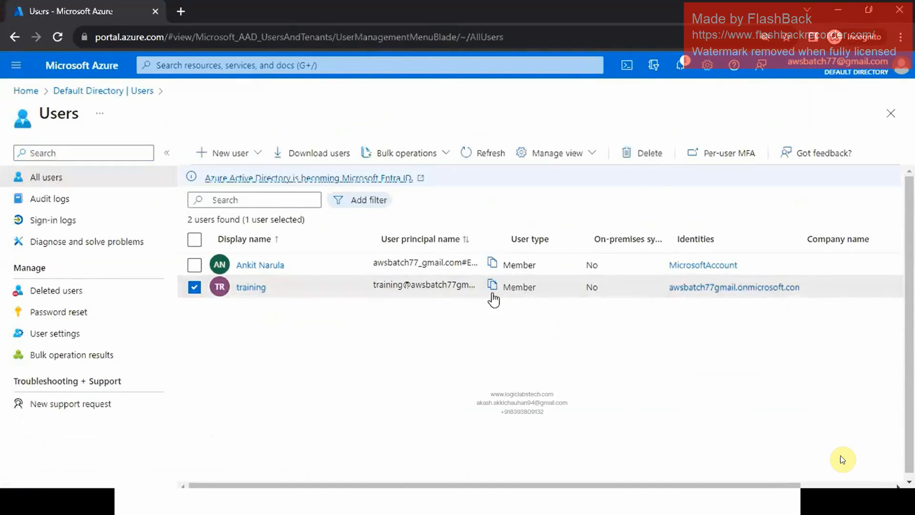
left_click(541, 278)
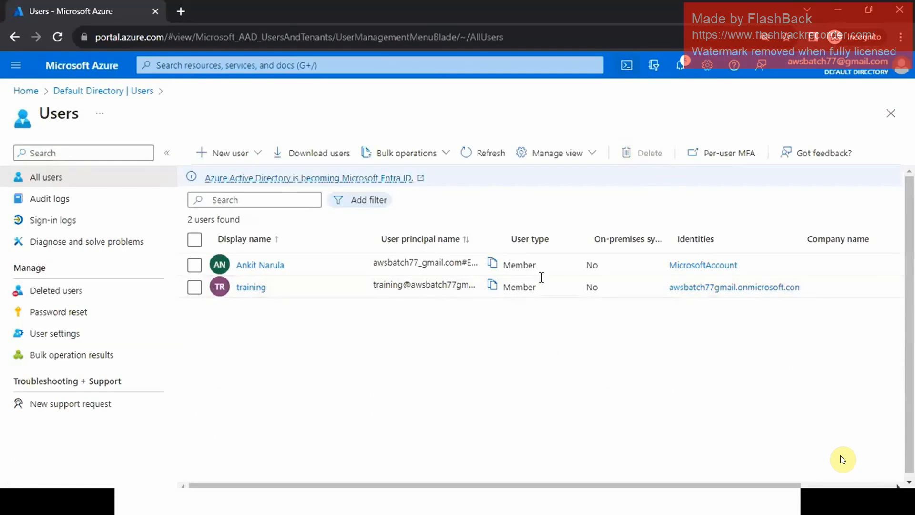
Step: Annotate the users' MicrosoftAccount and Member identities, clear the marks, and show New user options
left_click_drag(299, 268, 344, 256)
left_click_drag(685, 276, 735, 273)
mouse_move(664, 258)
left_mouse_down()
mouse_move(688, 276)
mouse_move(666, 256)
left_mouse_up()
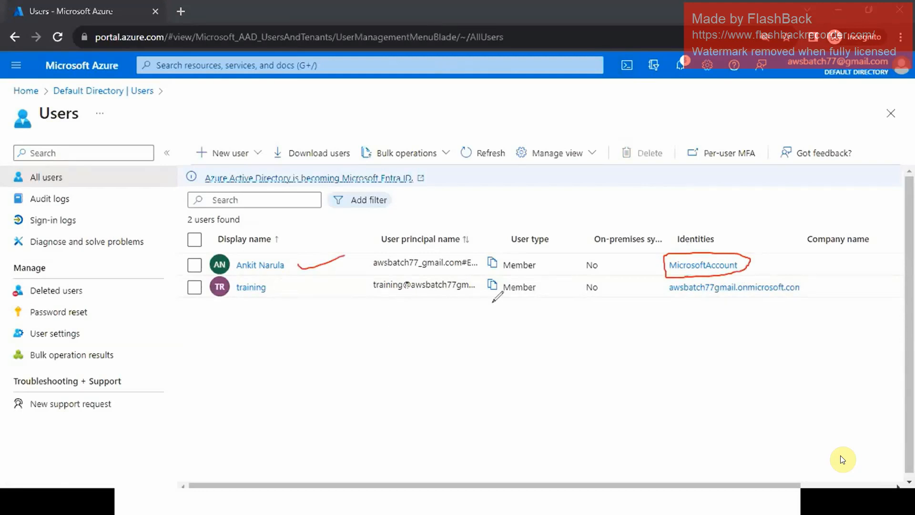
left_click_drag(271, 291, 317, 281)
left_click_drag(496, 305, 582, 300)
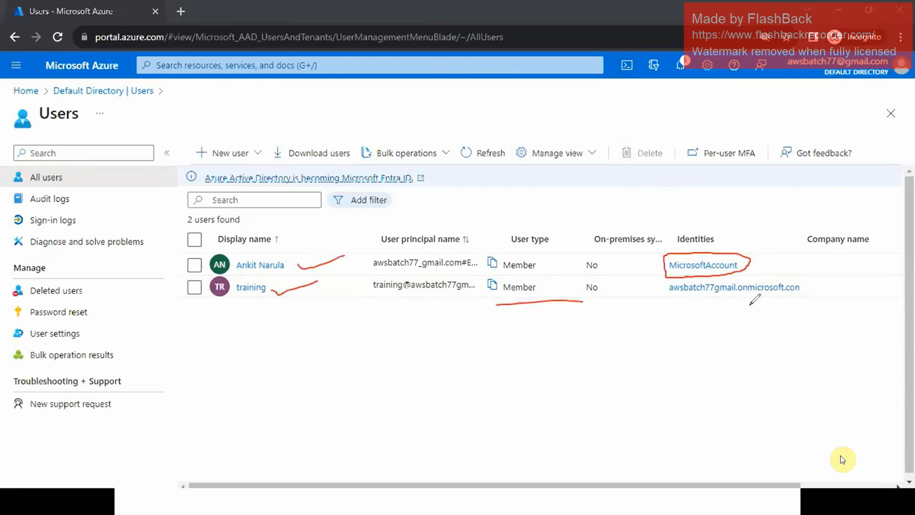
left_click_drag(670, 306, 750, 305)
key("Escape")
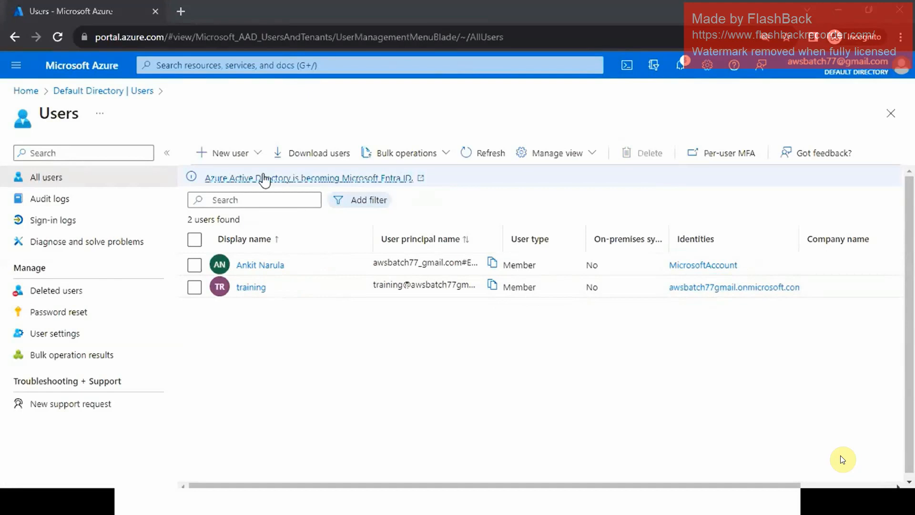
left_click(229, 157)
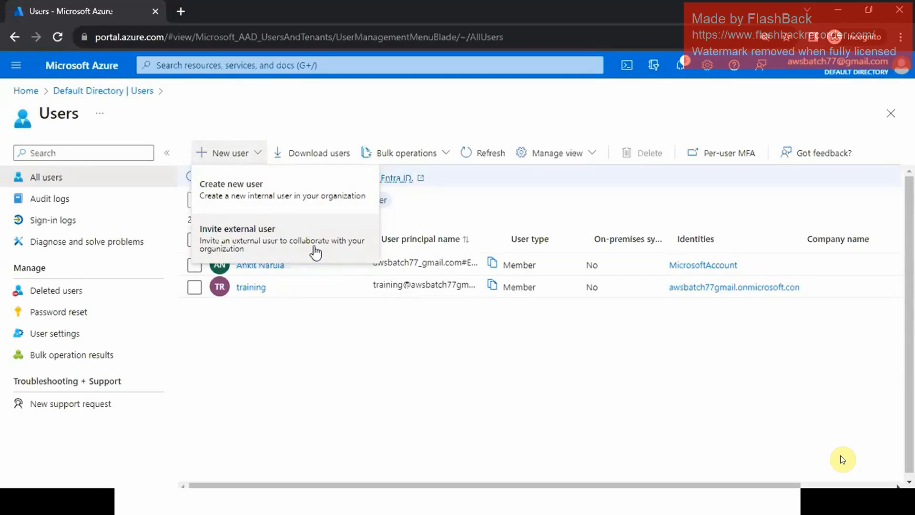
Step: Start a new internal user and add a user1 line to the Notepad notes
left_click(272, 210)
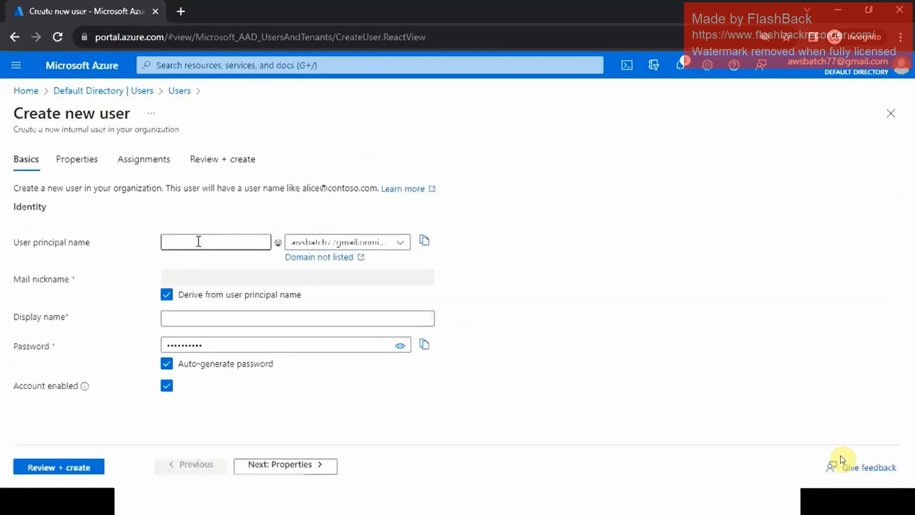
left_click(199, 241)
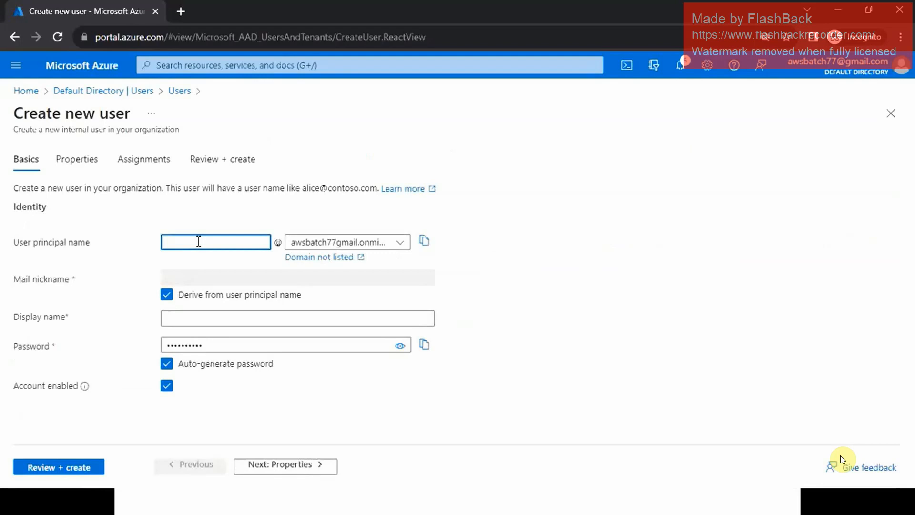
key("alt+Tab")
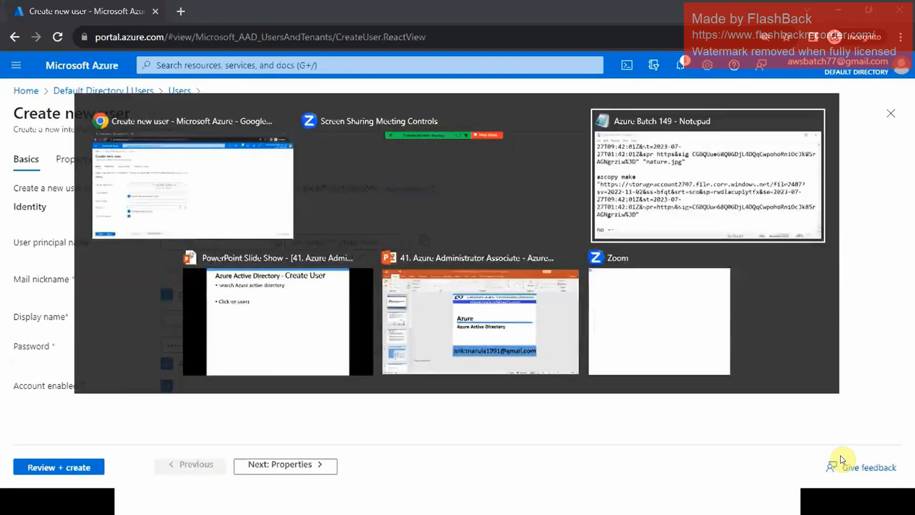
key("Return")
type("us")
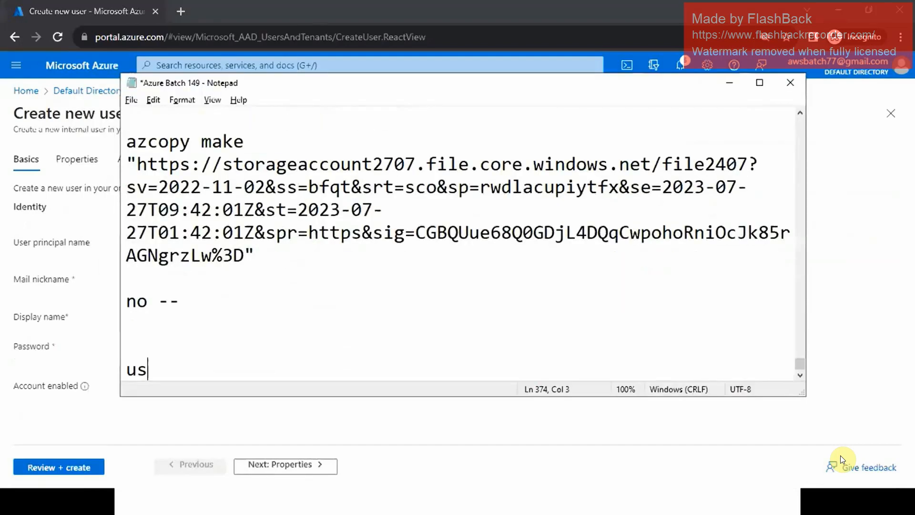
key("BackSpace")
key("BackSpace")
key("BackSpace")
type("use")
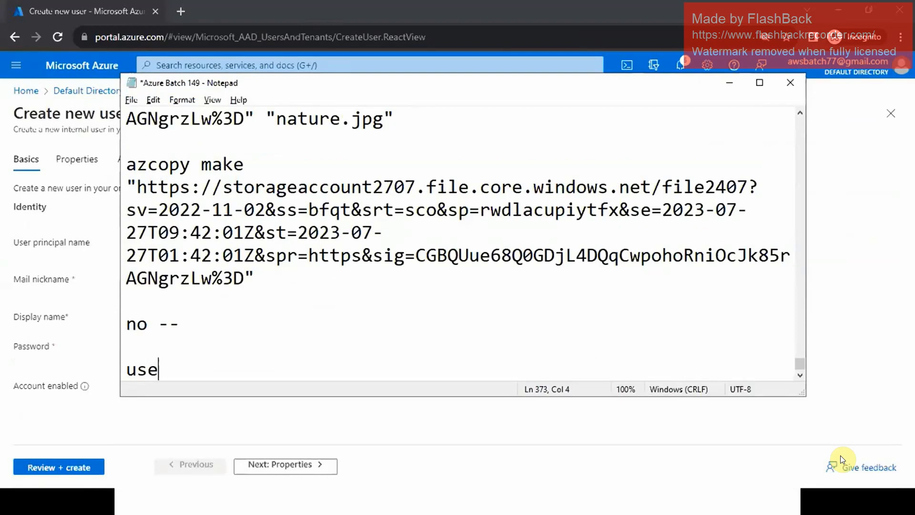
type("r1")
Step: Copy user1 from the notes into User principal name and open the domain list
key("shift+Home")
key("ctrl+c")
key("alt+Tab")
left_click(198, 241)
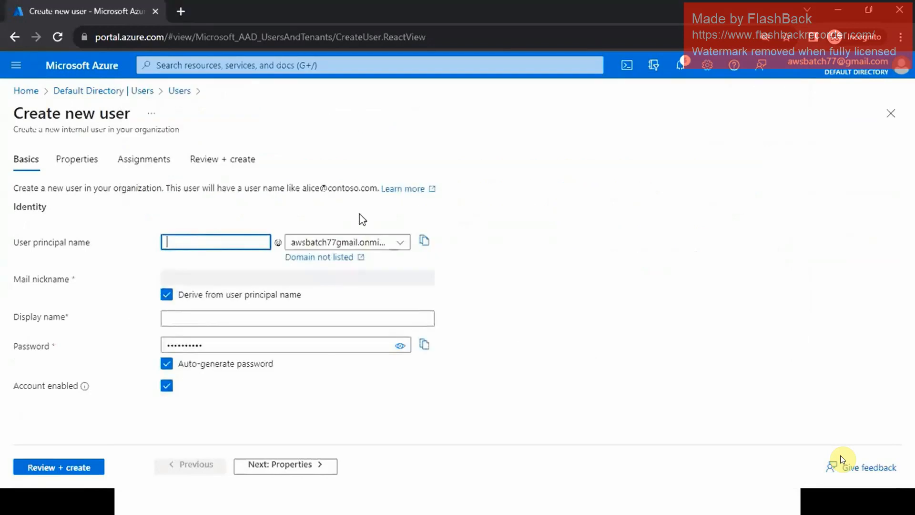
key("ctrl+v")
left_click(394, 242)
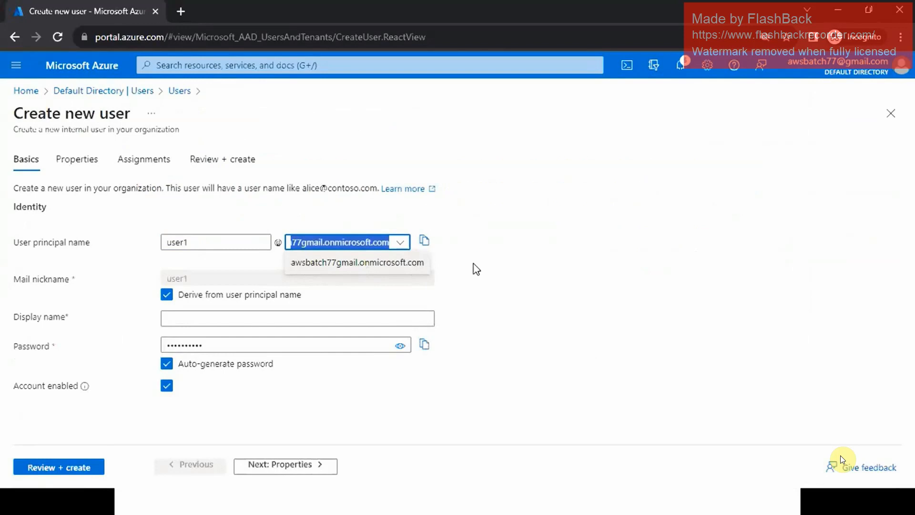
Step: Paste and undo a duplicate user1 line in the notes, then return to the form
key("alt+Tab")
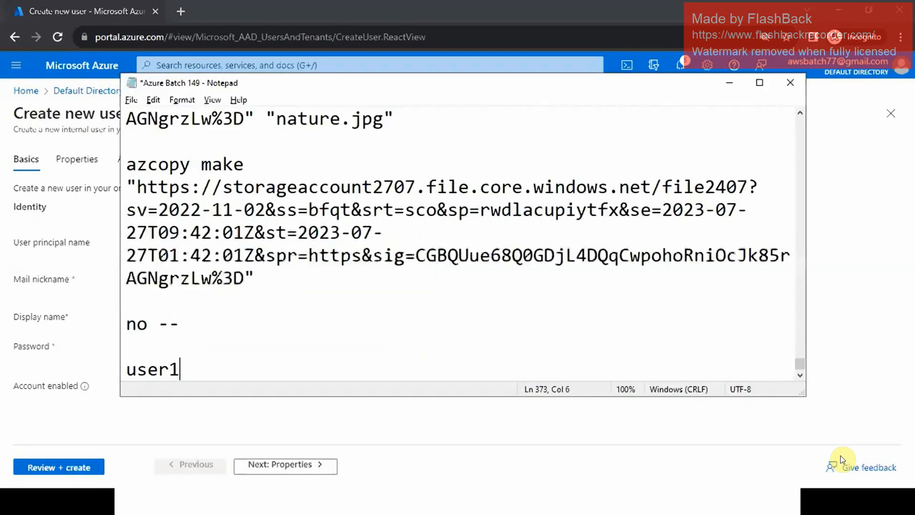
key("Return")
key("ctrl+v")
key("ctrl+z")
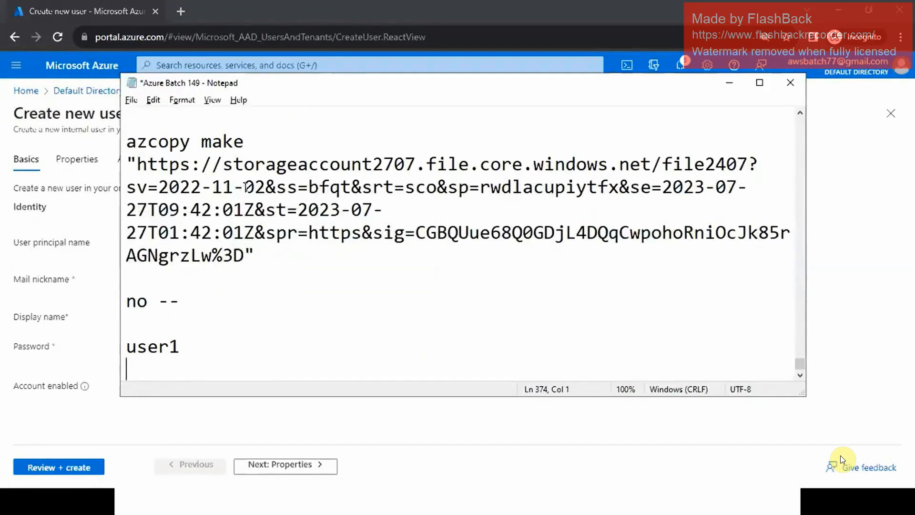
key("alt+Tab")
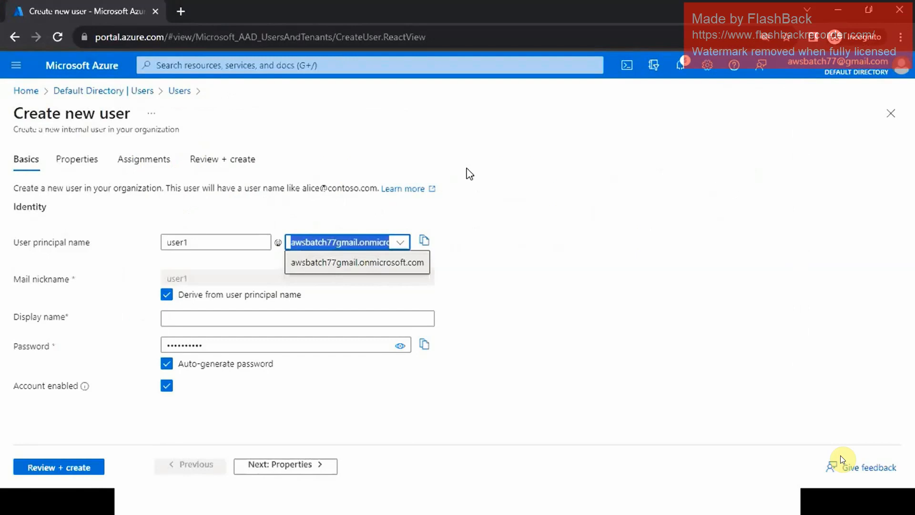
Step: Discard the unsaved new user, copy the Overview's primary domain name, and open Users
left_click(131, 101)
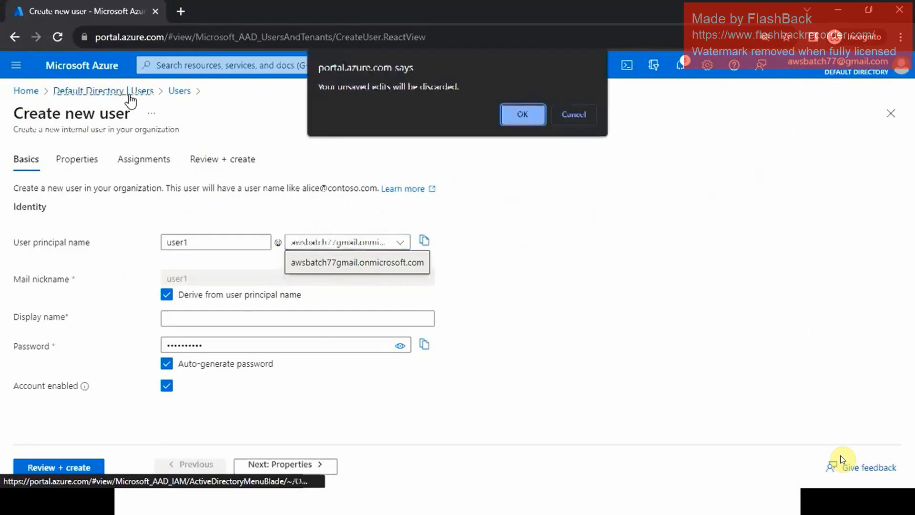
left_click(521, 110)
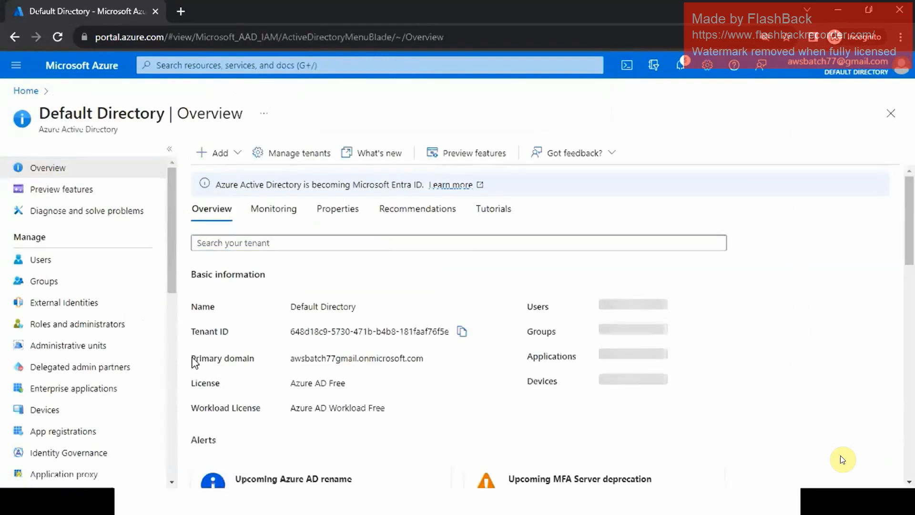
triple_click(437, 360)
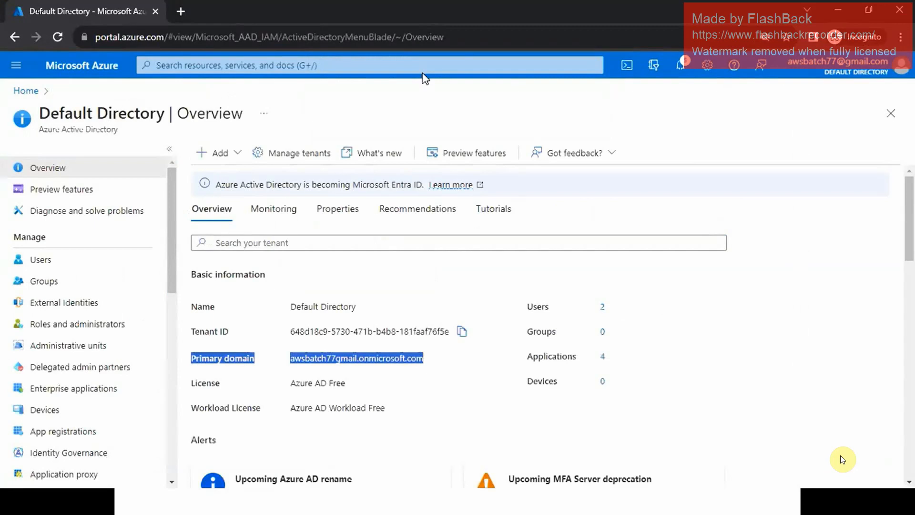
left_click(430, 353)
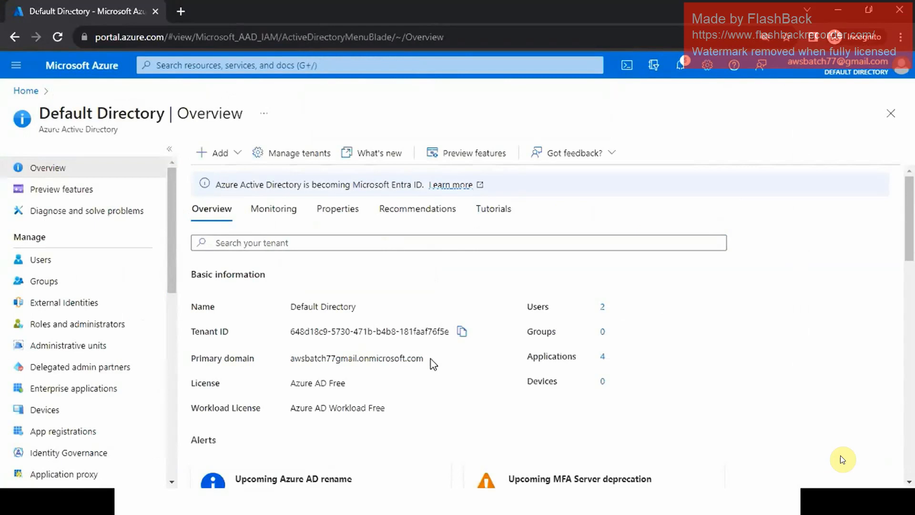
left_click_drag(432, 364, 296, 362)
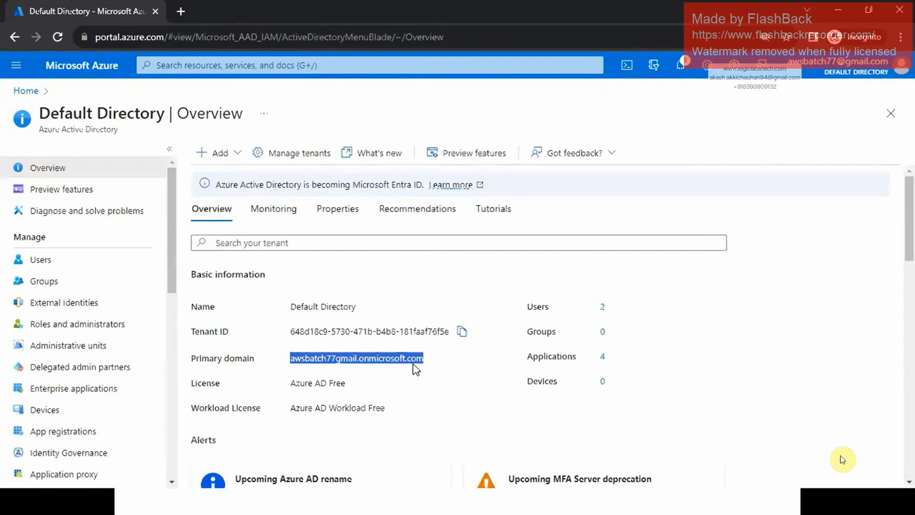
left_click(112, 261)
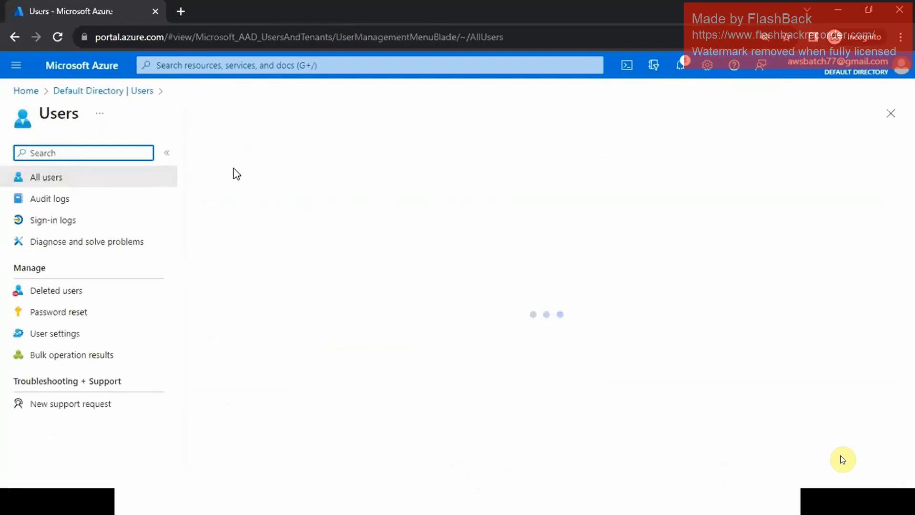
Step: Start a new internal user with user1 as principal and display name
left_click(232, 158)
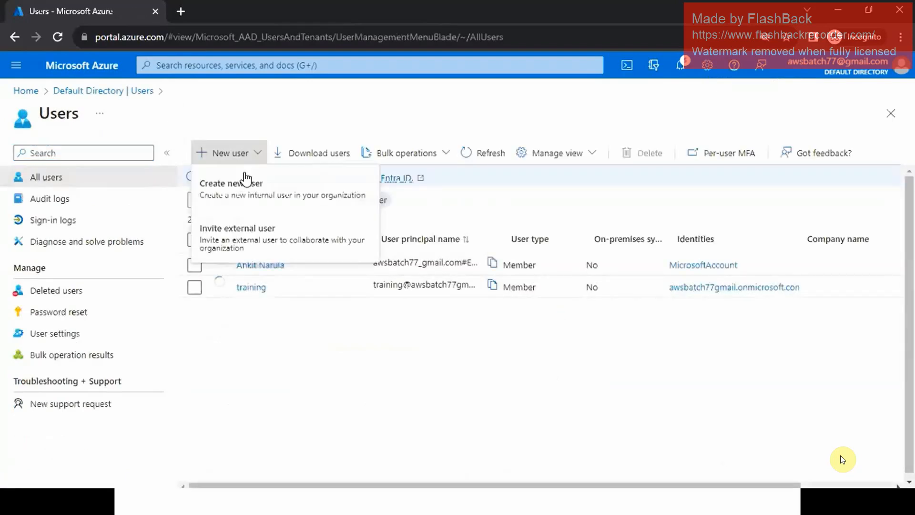
left_click(246, 179)
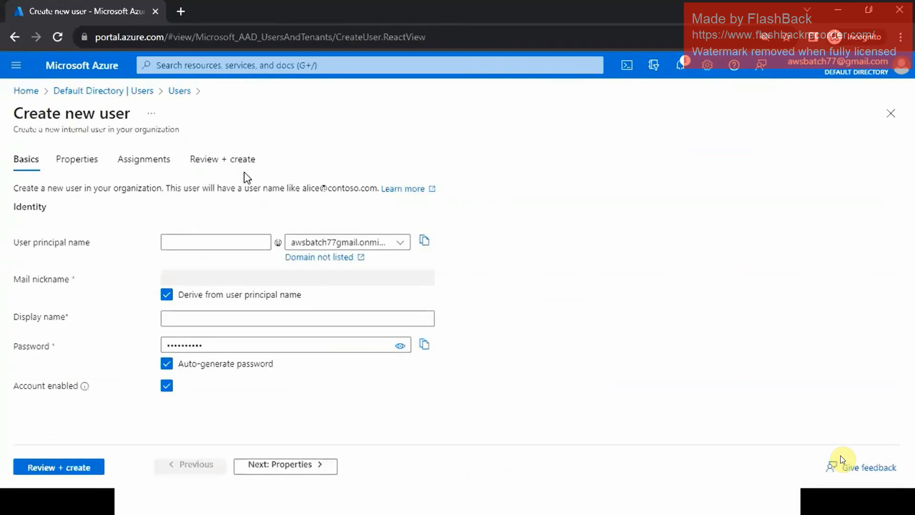
key("alt+Tab")
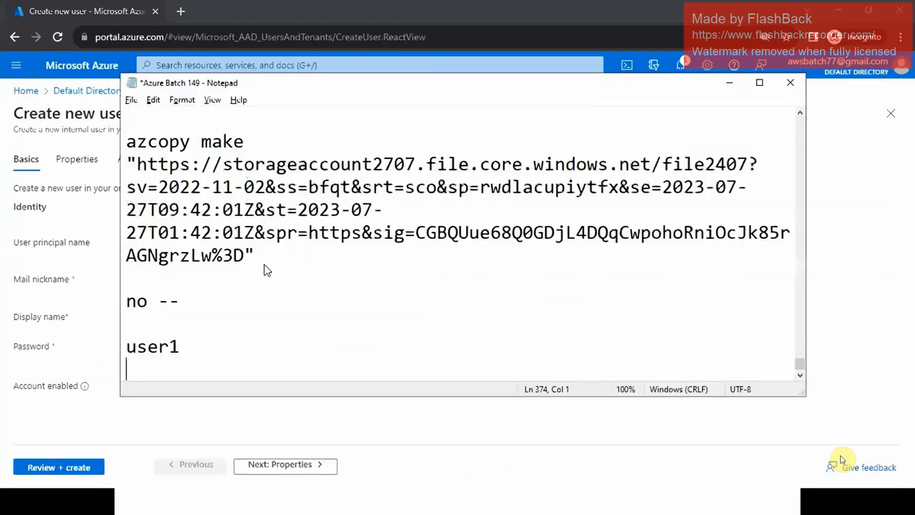
key("alt+Tab")
left_click(221, 236)
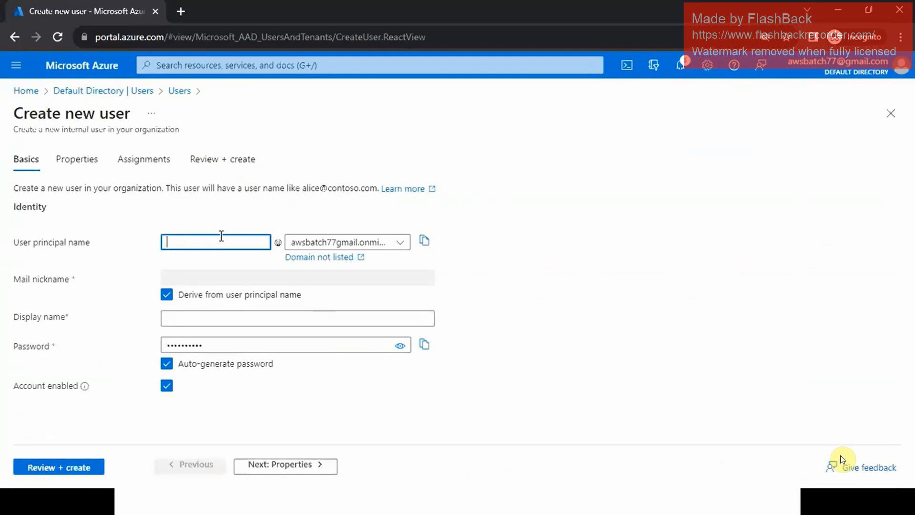
type("user1")
key("ctrl+a")
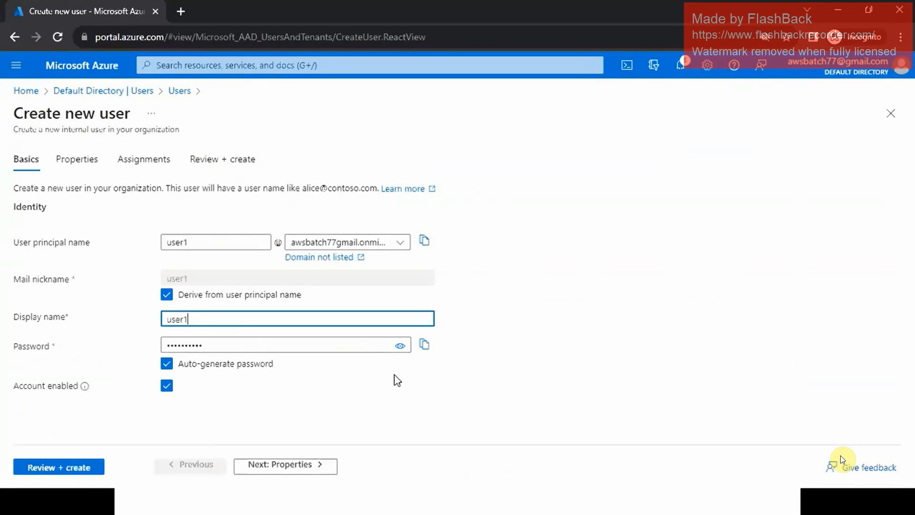
Step: Reveal the auto-generated password, paste it under user1 in the notes, and save
left_click(400, 346)
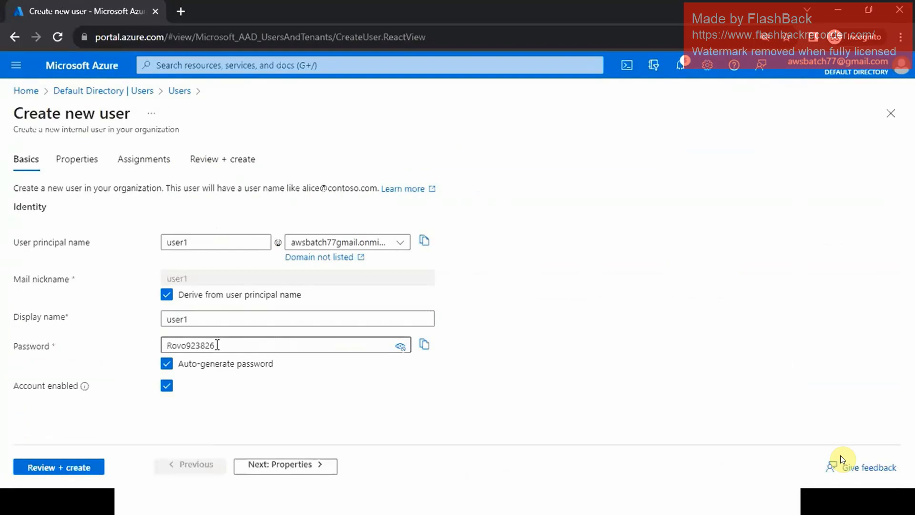
double_click(194, 345)
key("ctrl+c")
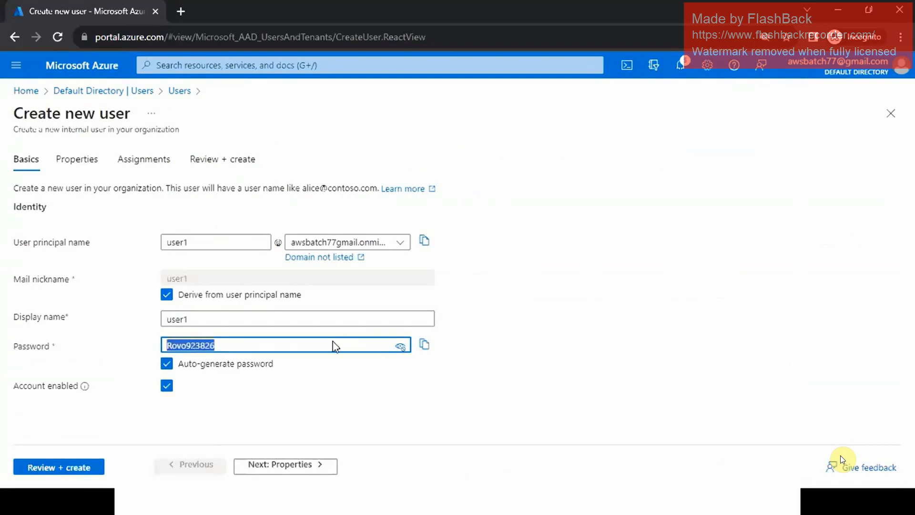
key("alt+Tab")
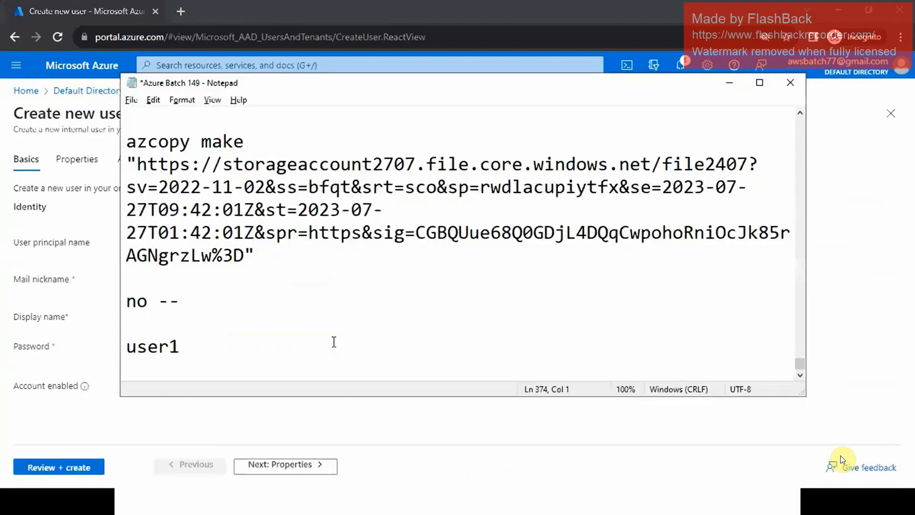
key("ctrl+v")
key("ctrl+s")
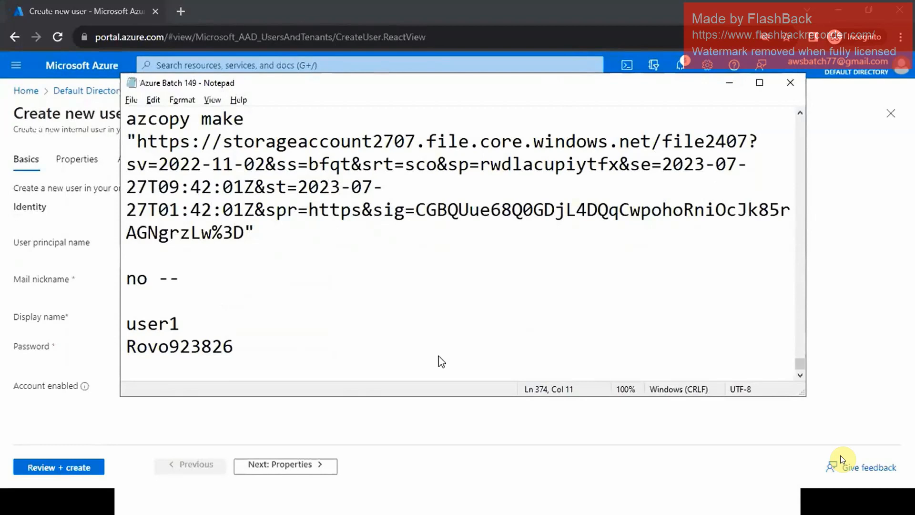
key("alt+Tab")
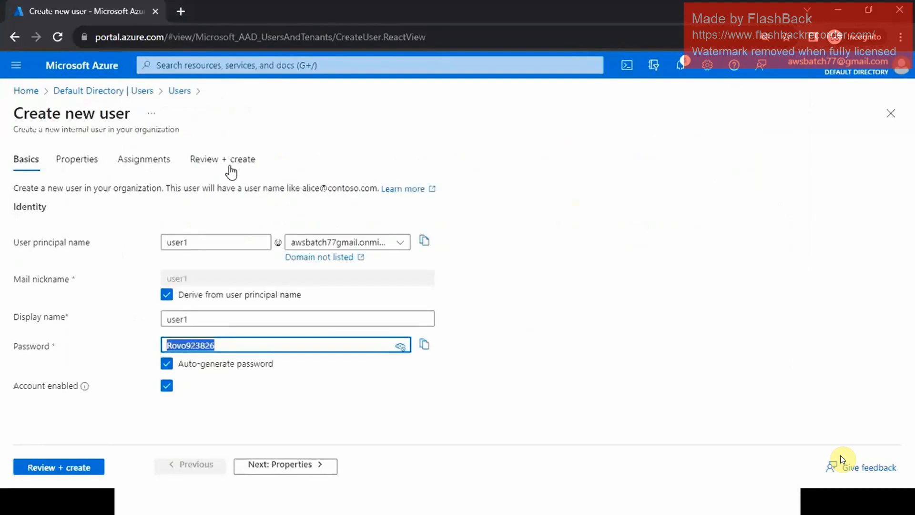
Step: Review and create user1, refresh the All users list to show it, and open Firefox's taskbar menu
left_click(230, 164)
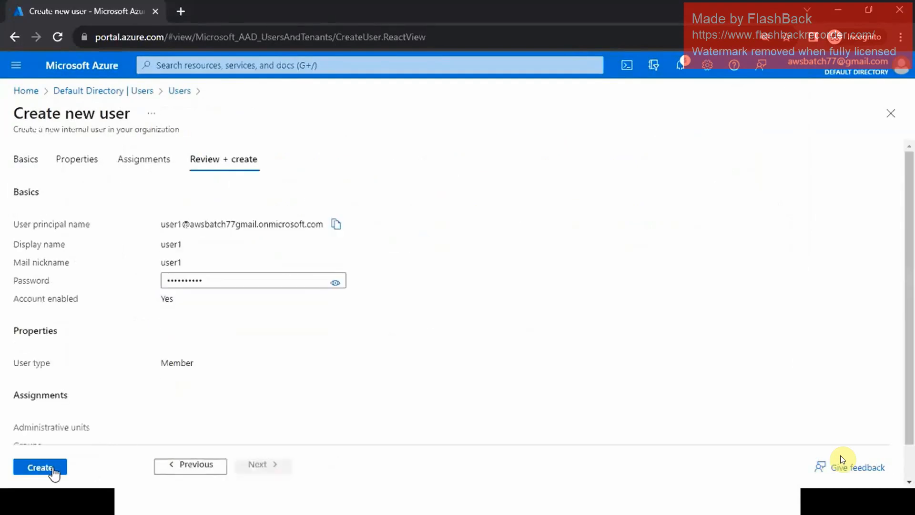
left_click(53, 467)
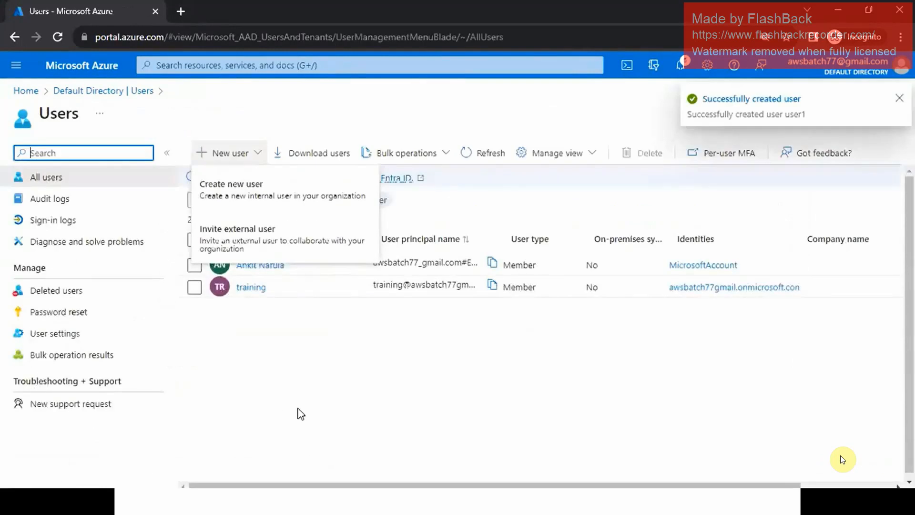
left_click(476, 157)
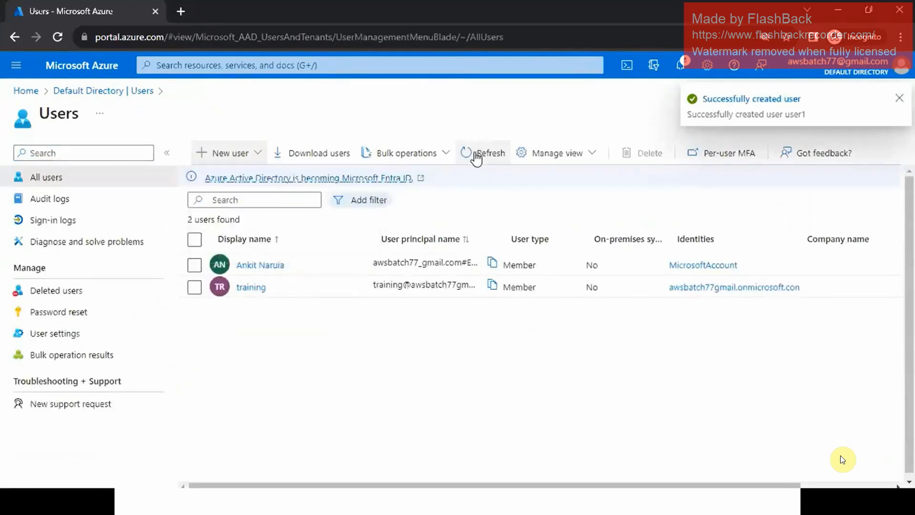
left_click(476, 158)
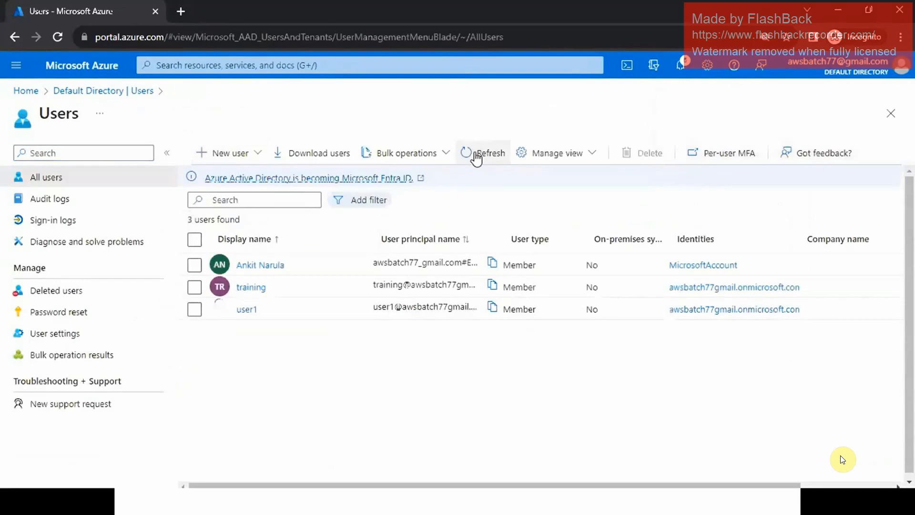
left_click(477, 158)
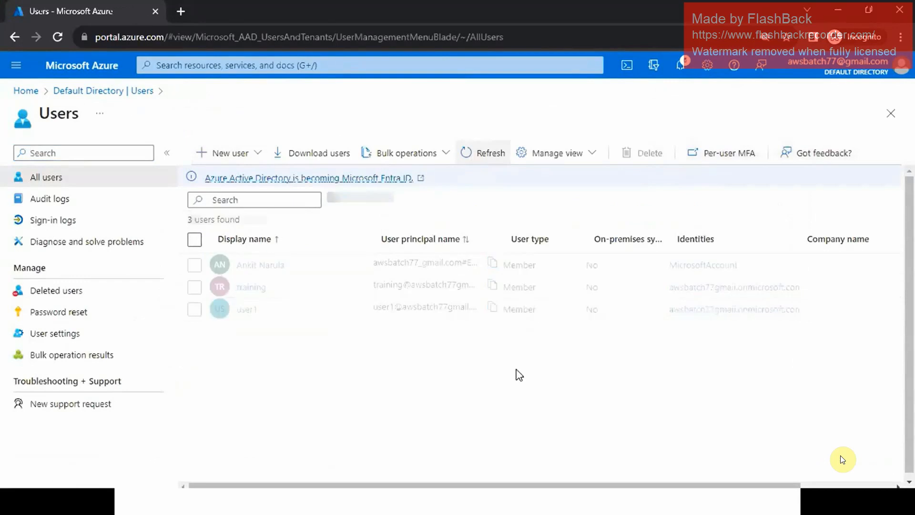
key("super")
right_click(405, 499)
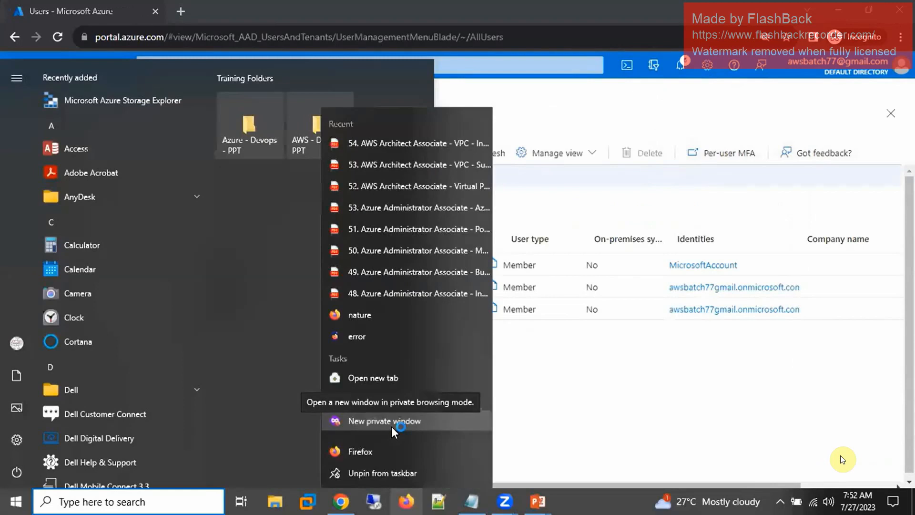
Step: Open a new private Firefox window and go to portal.azure.com
left_click(393, 422)
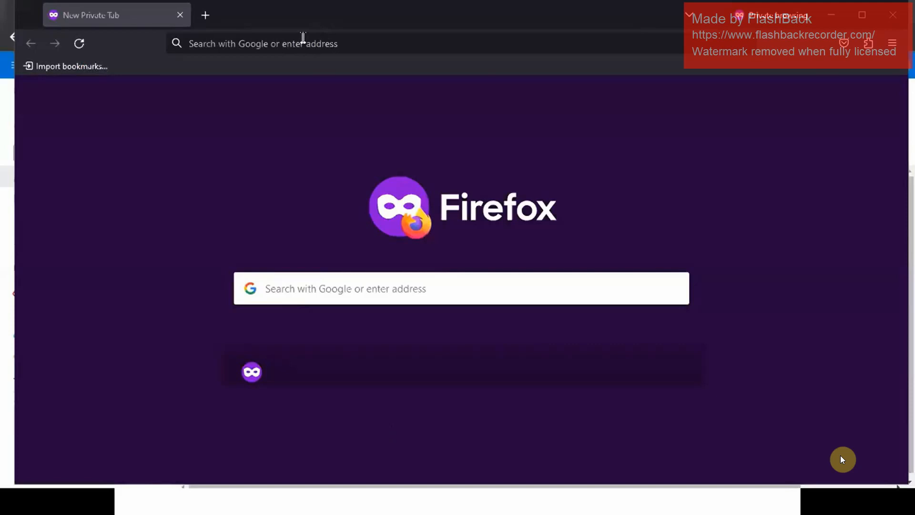
left_click(303, 38)
type("p")
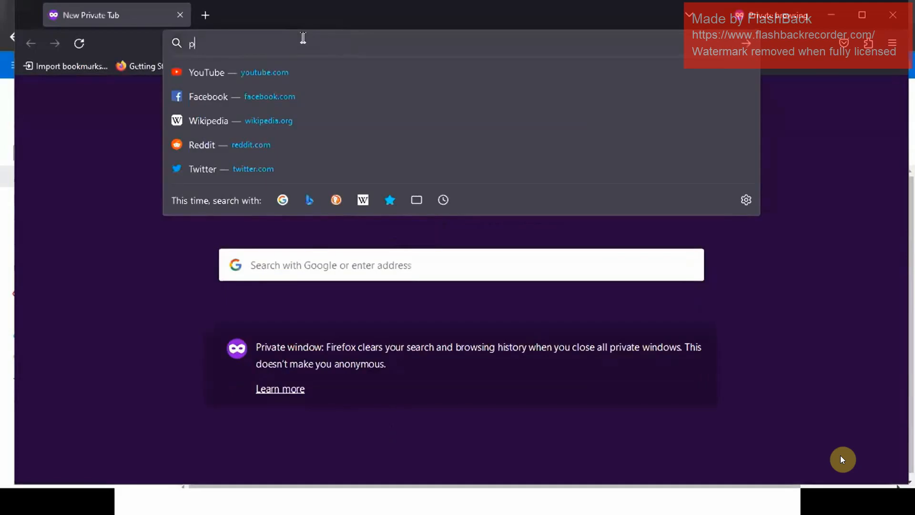
type("ortal.azure.com")
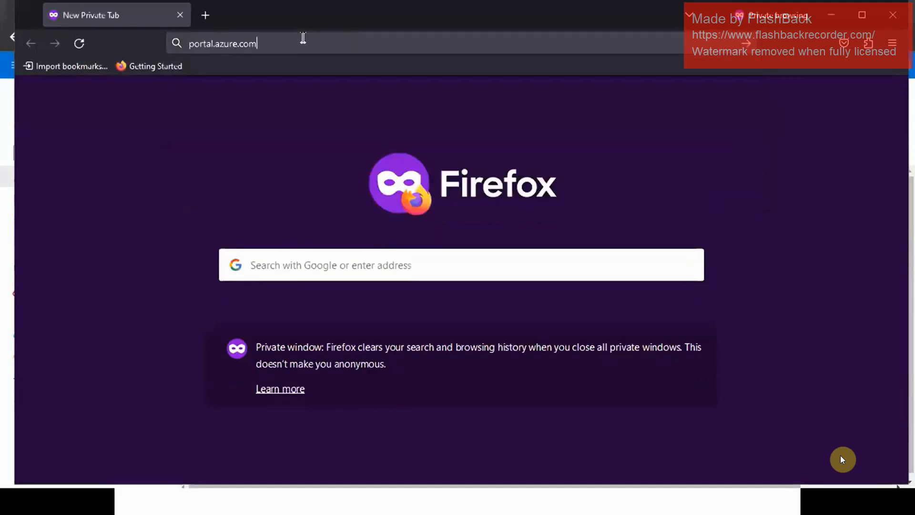
key("Return")
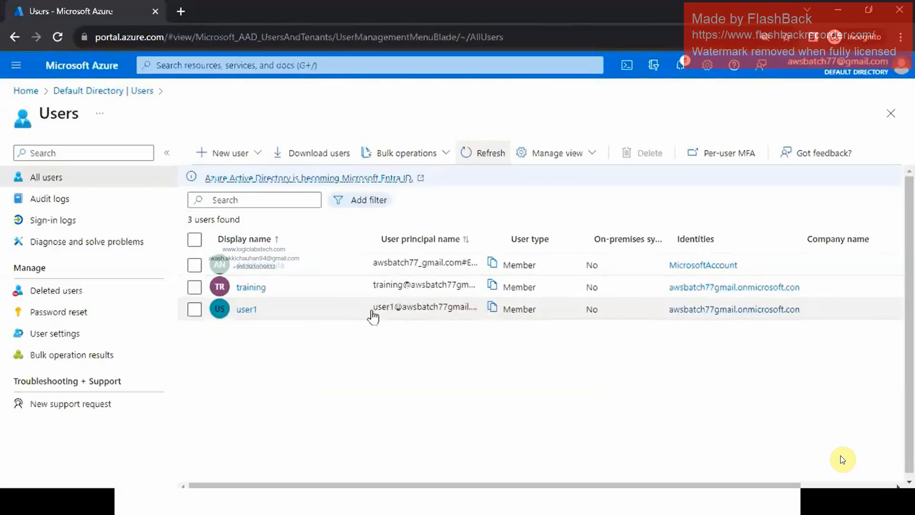
Step: Copy user1's full sign-in address into a new line of the notes and save
left_click(472, 307)
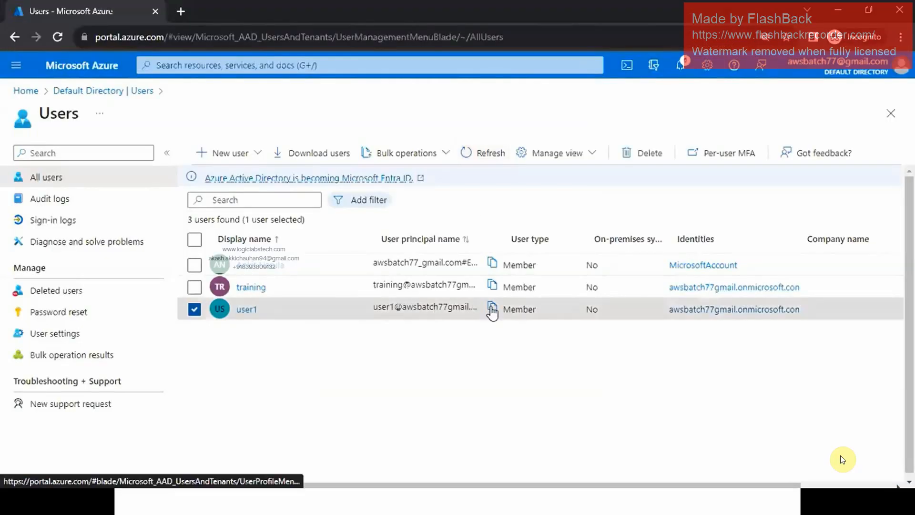
key("alt+Tab")
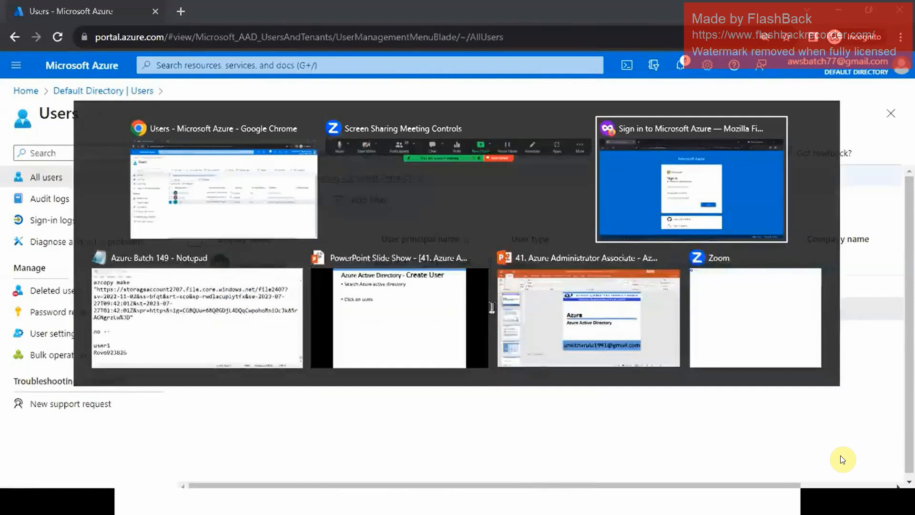
key("alt+Tab")
key("ctrl+v")
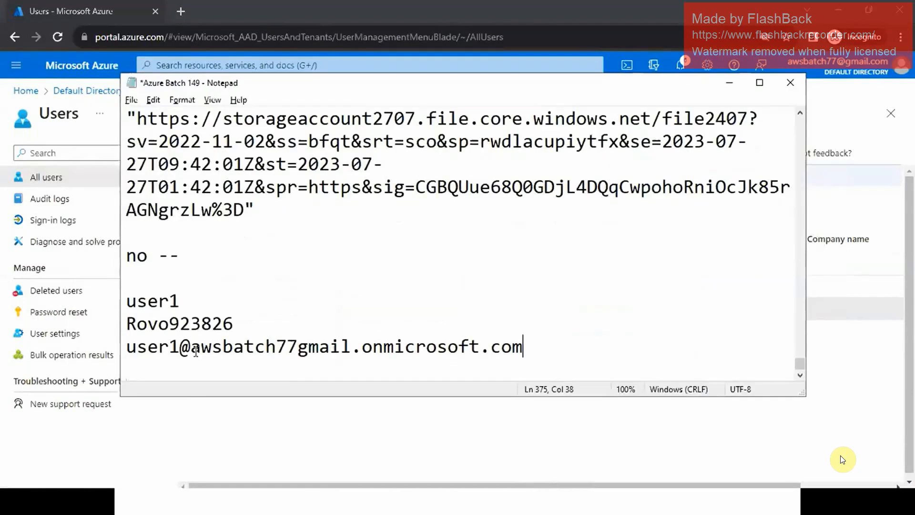
key("ctrl+s")
Step: Select the domain part of the address, then switch back to the Firefox sign-in window
left_click_drag(192, 347, 552, 339)
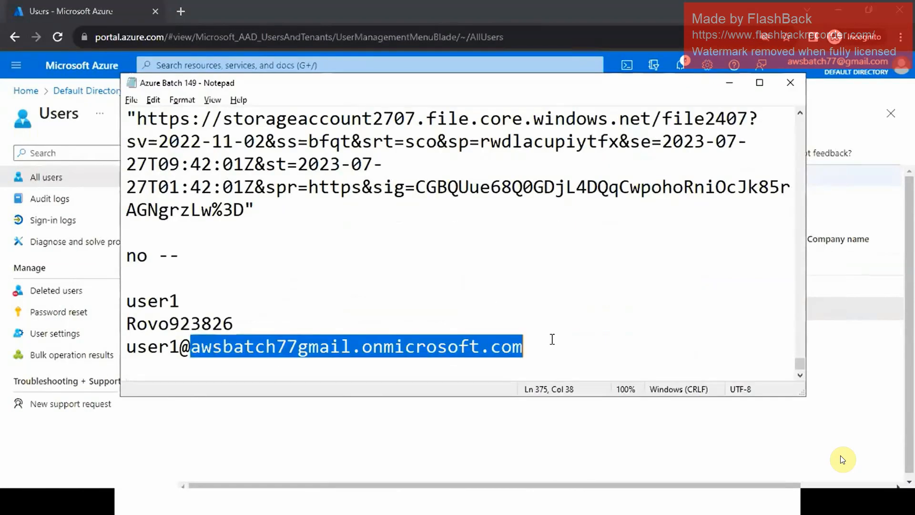
left_click(552, 339)
key("alt+Tab")
key("alt+Tab")
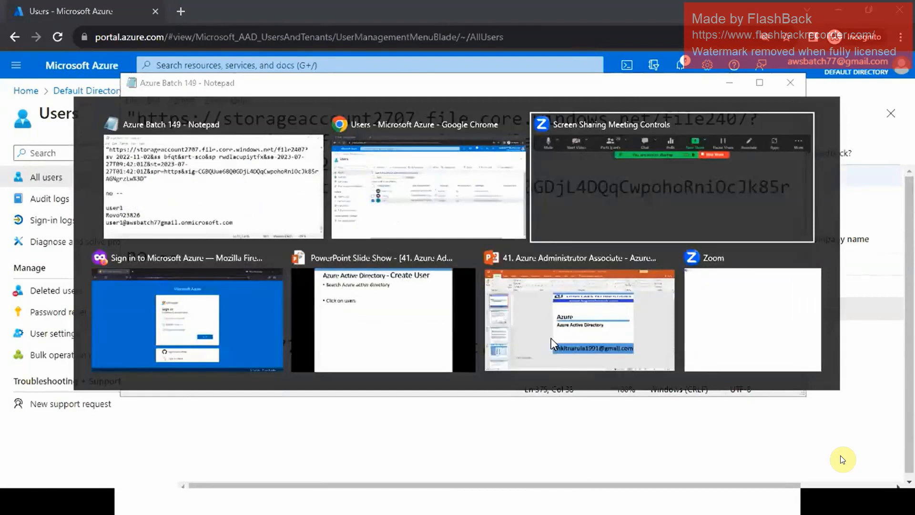
key("alt+Tab")
key("alt+Tab")
key("alt+Tab")
key("alt+Tab")
key("alt+Tab")
key("alt+Tab")
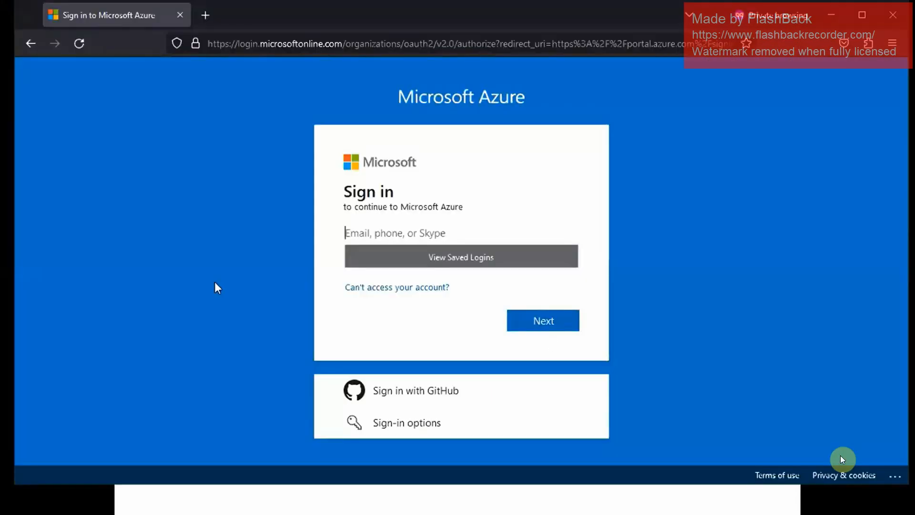
Step: Dismiss the saved-logins suggestion on the sign-in page and cycle windows back to Notepad
left_click(214, 283)
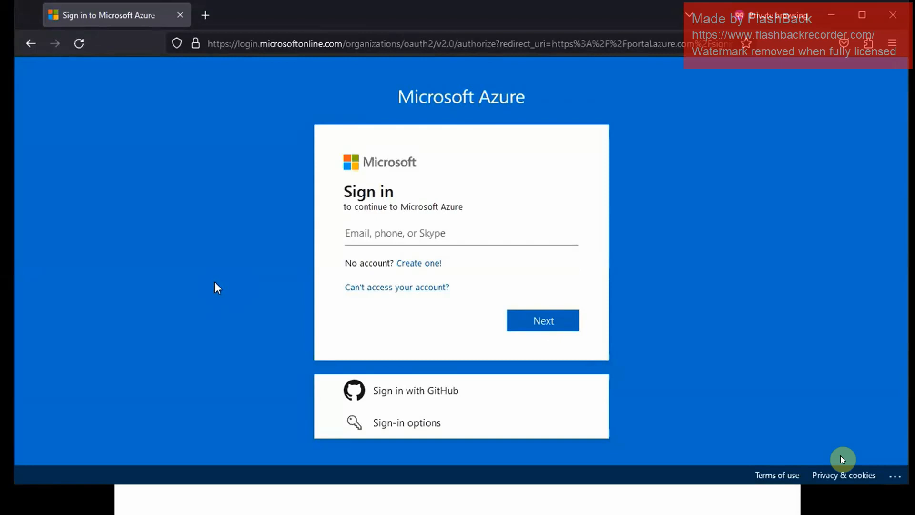
key("alt+Tab")
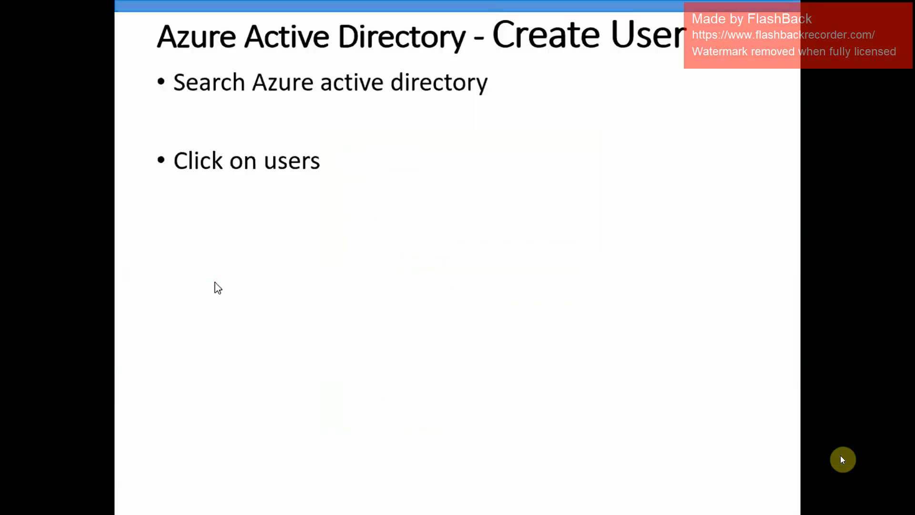
key("alt+Tab")
key("alt+Tab")
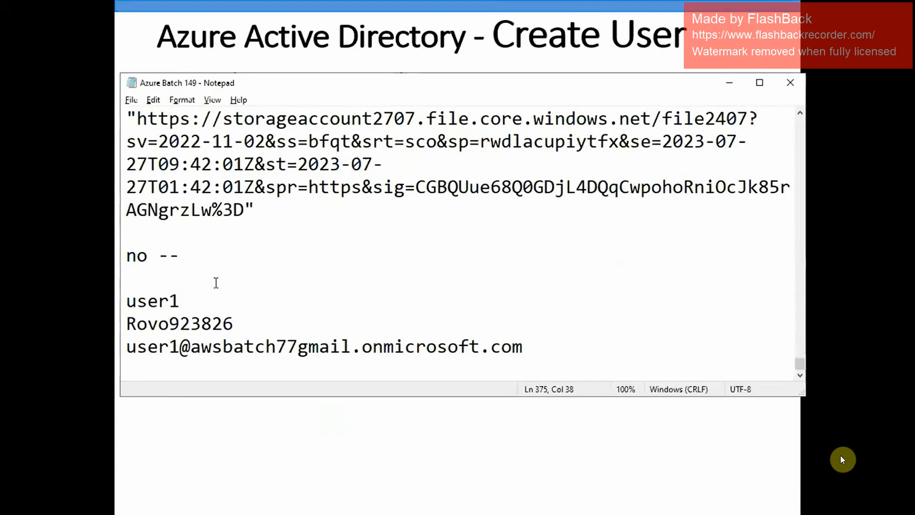
key("alt+Tab")
key("alt+Tab")
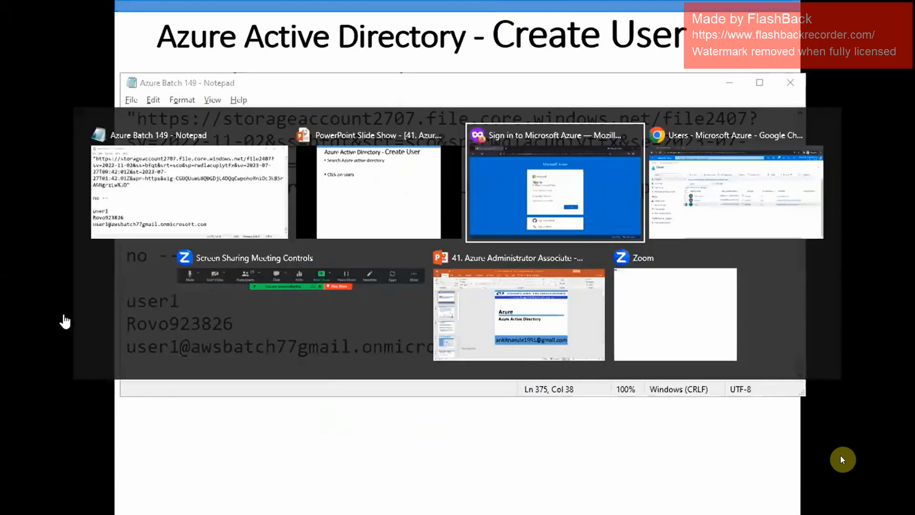
key("alt+Tab")
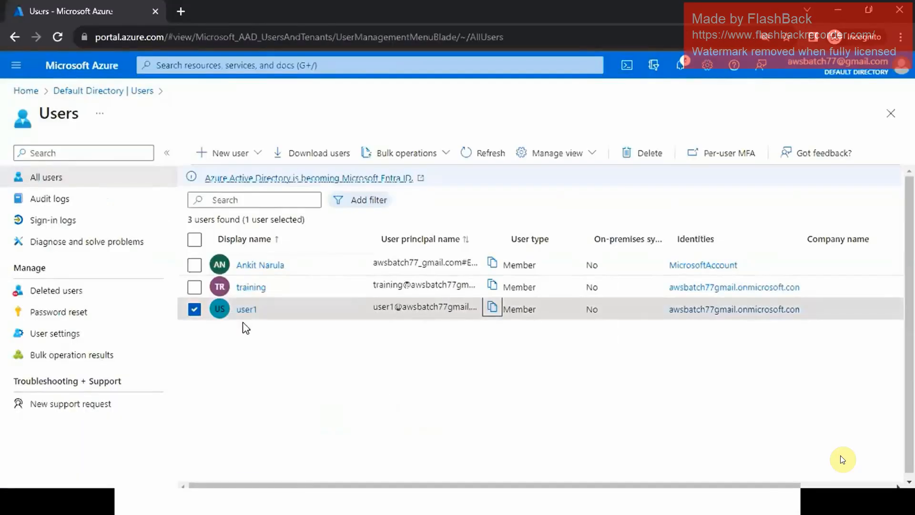
key("alt+Tab")
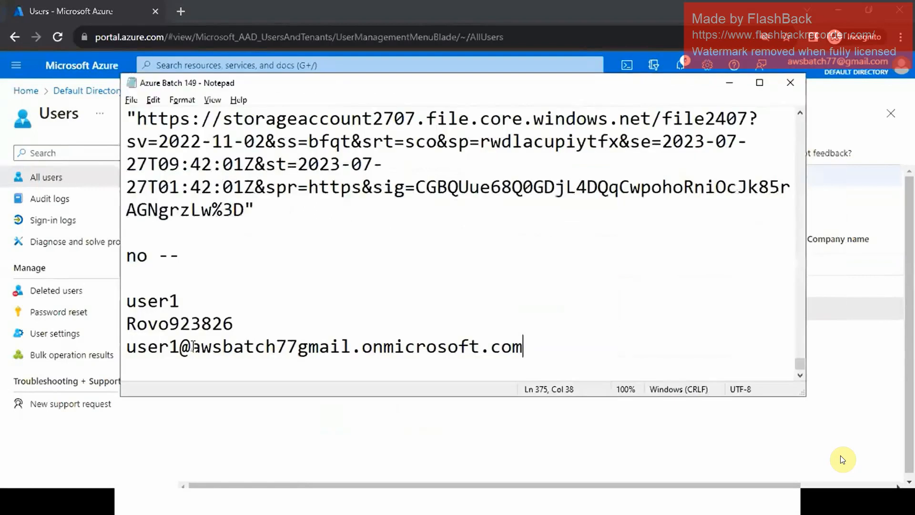
Step: Select the .onmicrosoft.com domain of user1's sign-in address in the notes
left_click_drag(191, 347, 543, 347)
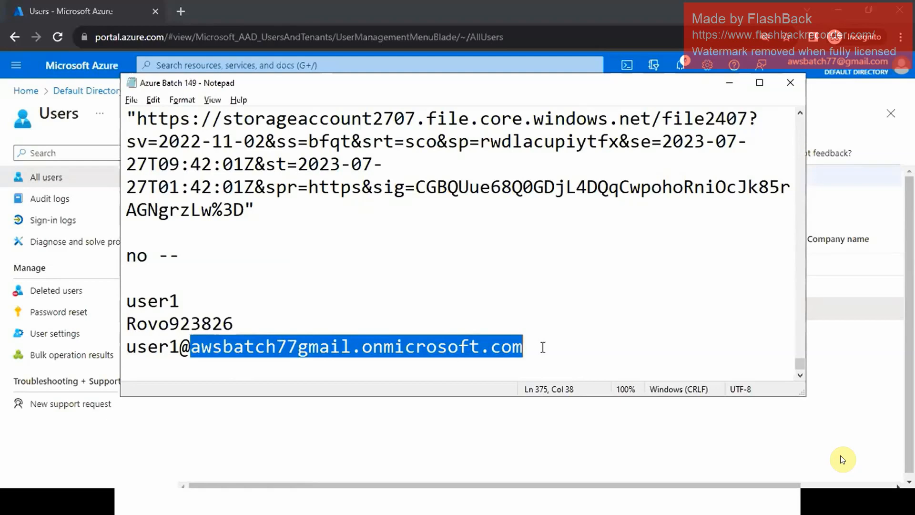
left_click(543, 347)
key("ctrl+shift+Left")
key("ctrl+shift+Left")
key("ctrl+shift+Left")
key("ctrl+shift+Left")
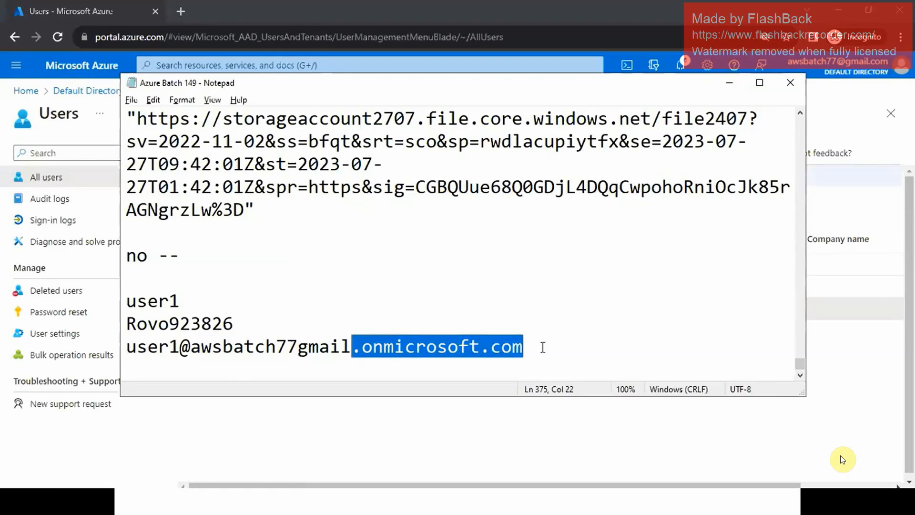
key("ctrl+shift+Left")
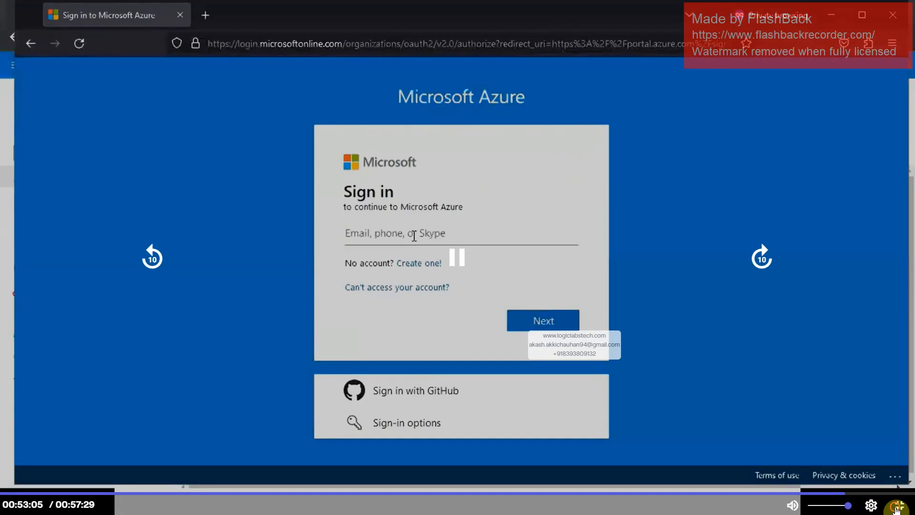
Step: Exit full-screen playback and adjust the speaker volume, settling at 5
left_click(899, 505)
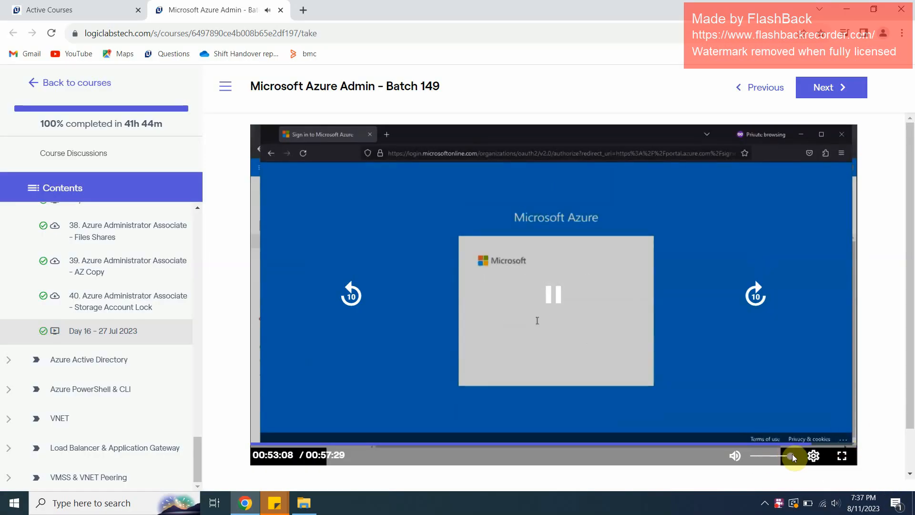
left_click(834, 504)
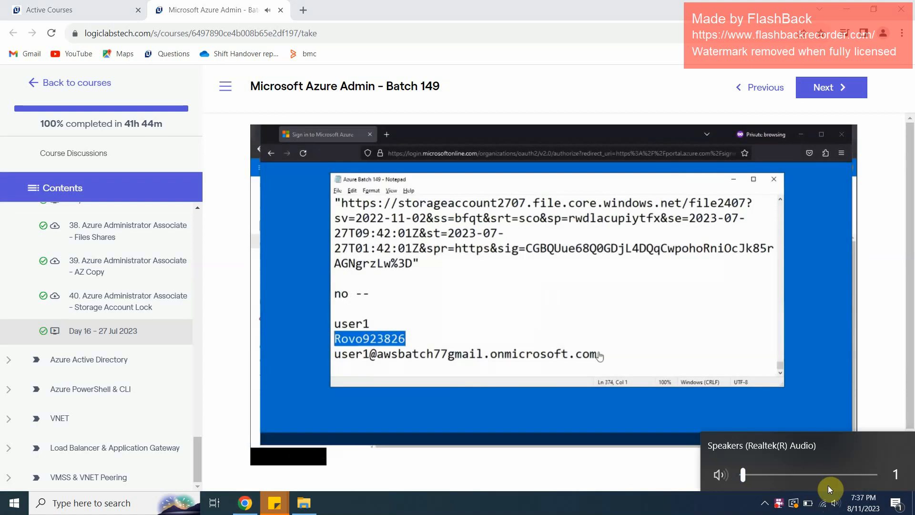
left_click(753, 472)
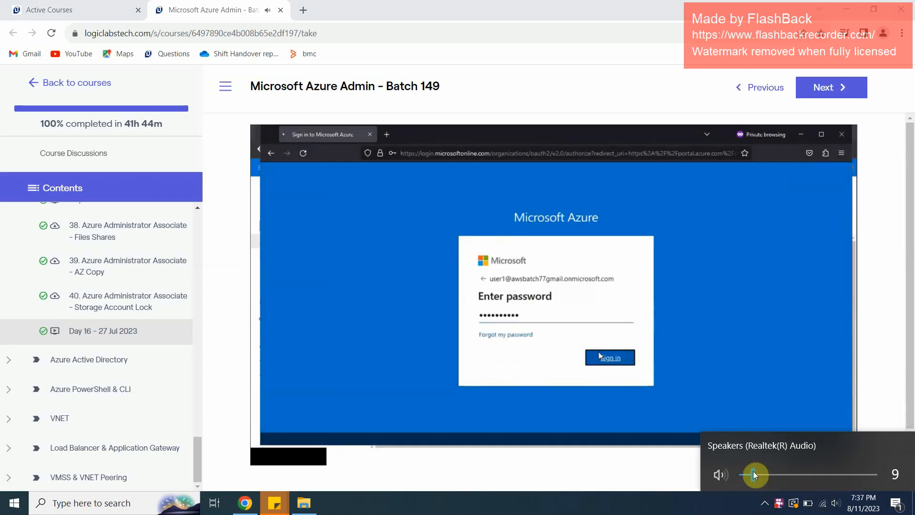
left_click_drag(753, 472, 764, 472)
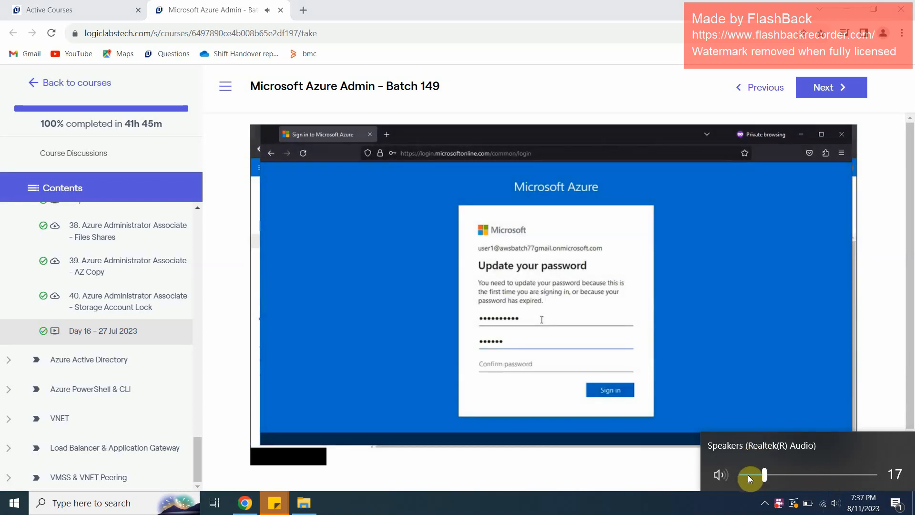
left_click(747, 474)
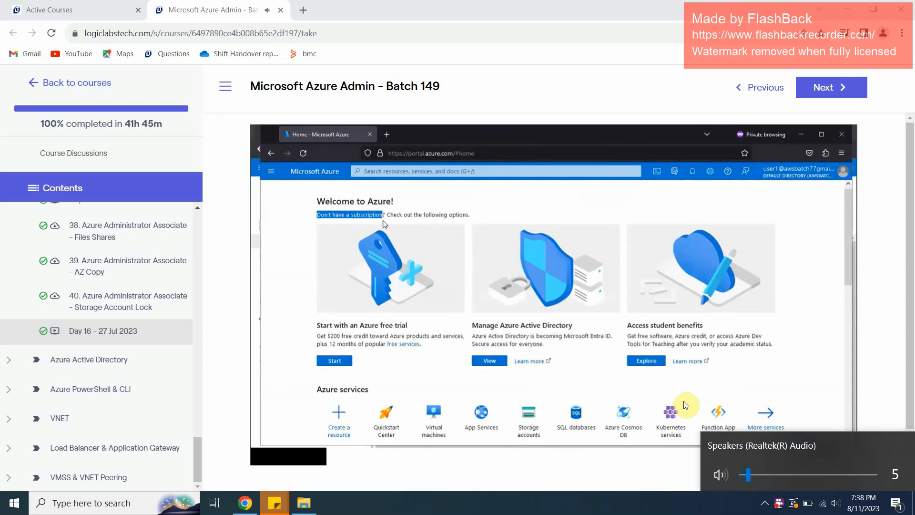
Step: Raise the speaker volume to 16, dismiss the volume panel, then bring the volume down to 12
mouse_move(702, 390)
left_click(763, 475)
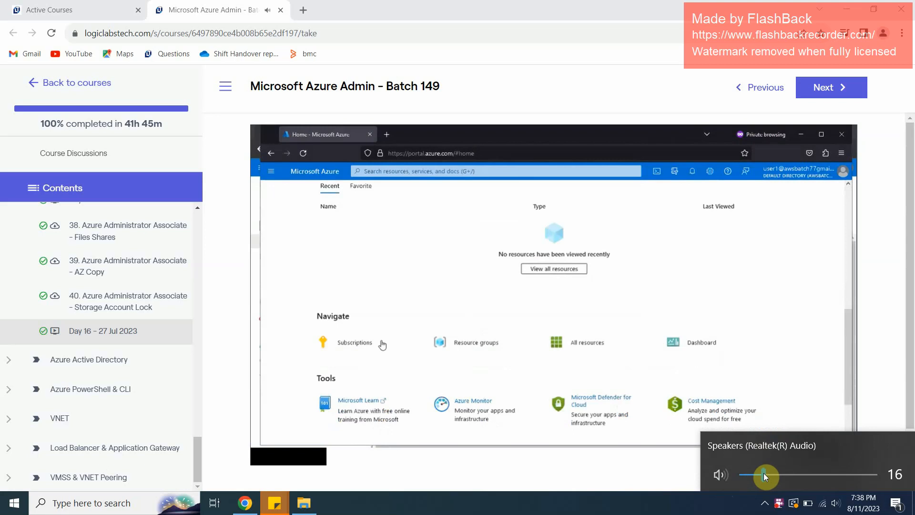
left_click(673, 511)
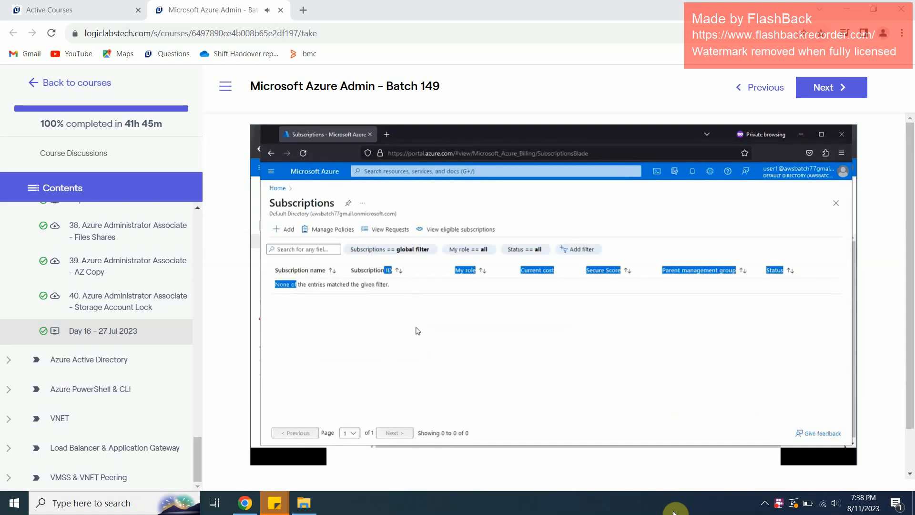
key("XF86AudioLowerVolume")
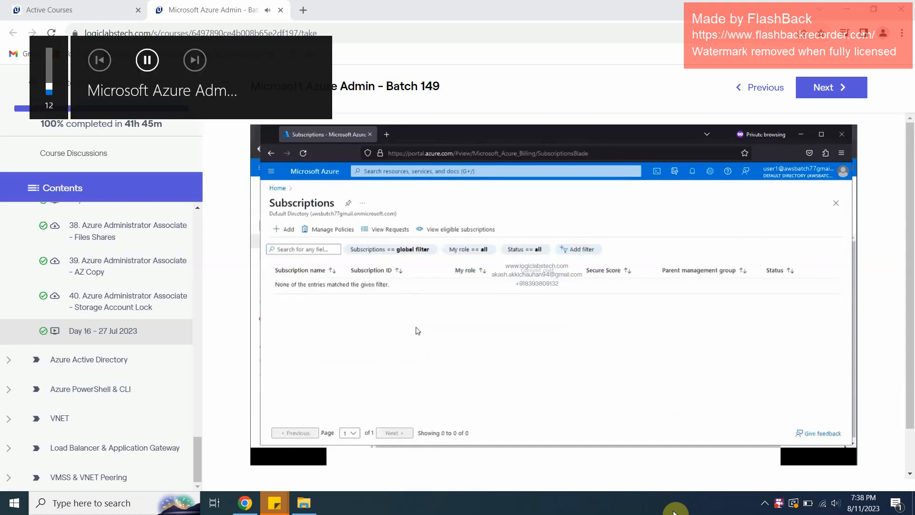
Step: Drop the playback volume to 8 and jump the lesson 10 seconds ahead to the Subscription slide
key("XF86AudioLowerVolume")
key("XF86AudioLowerVolume")
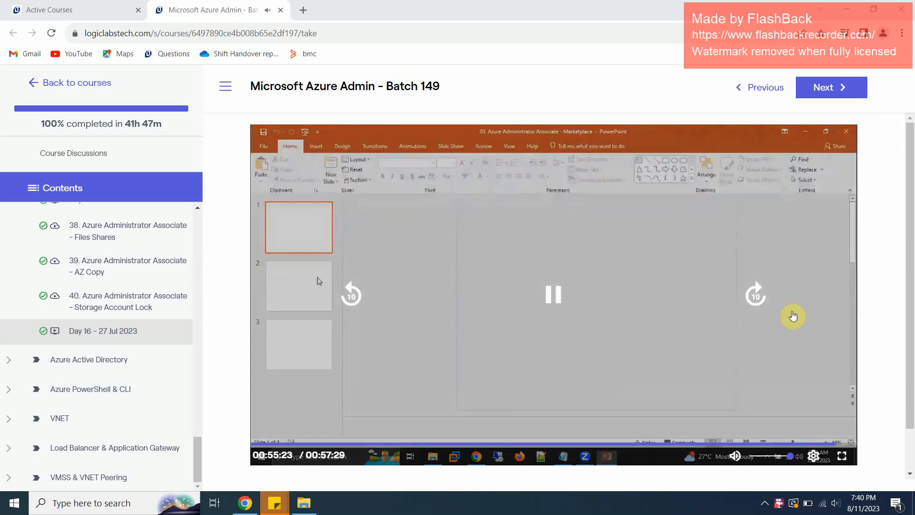
left_click(757, 300)
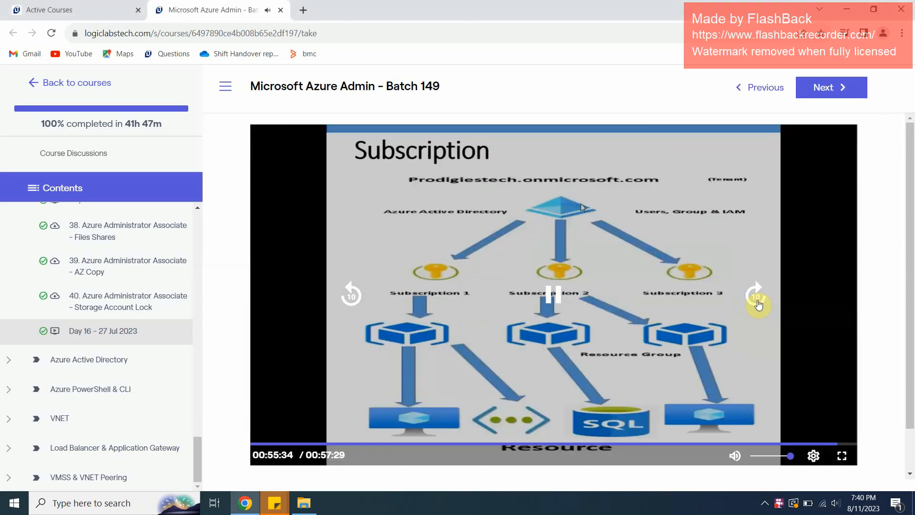